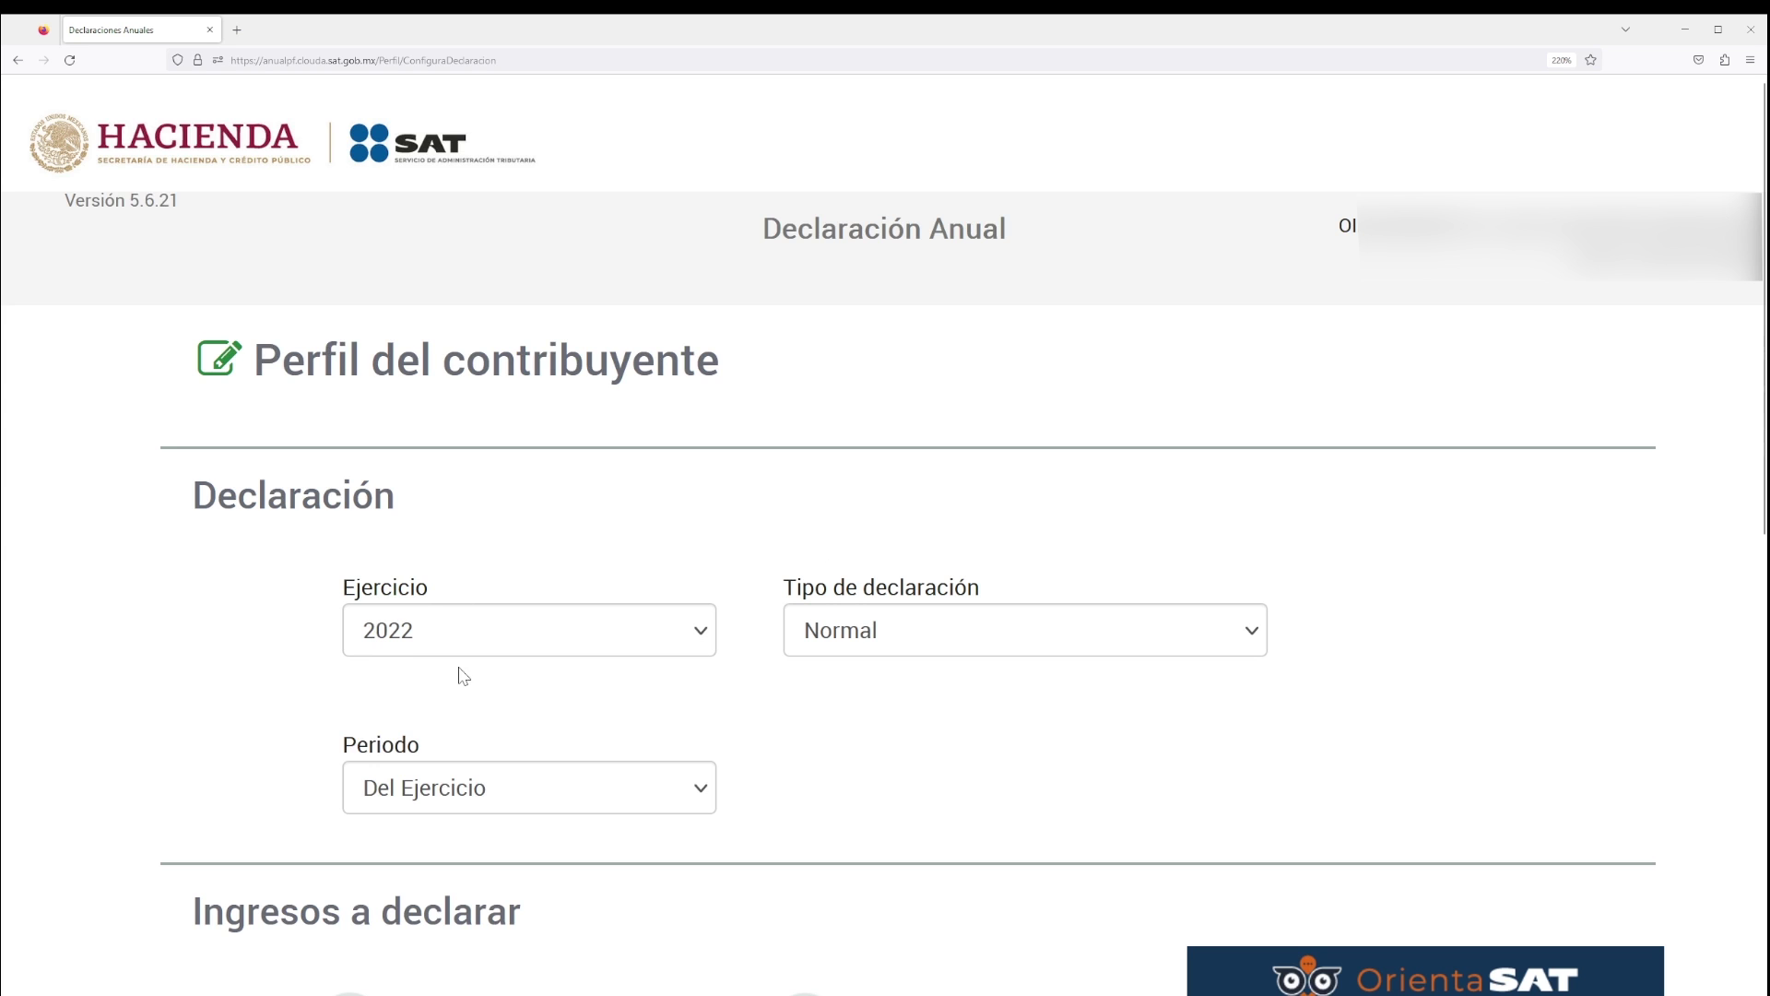
- Zoom the page out, answer No to foreign income, and submit the profile
key(ctrl+minus)
key(ctrl+minus)
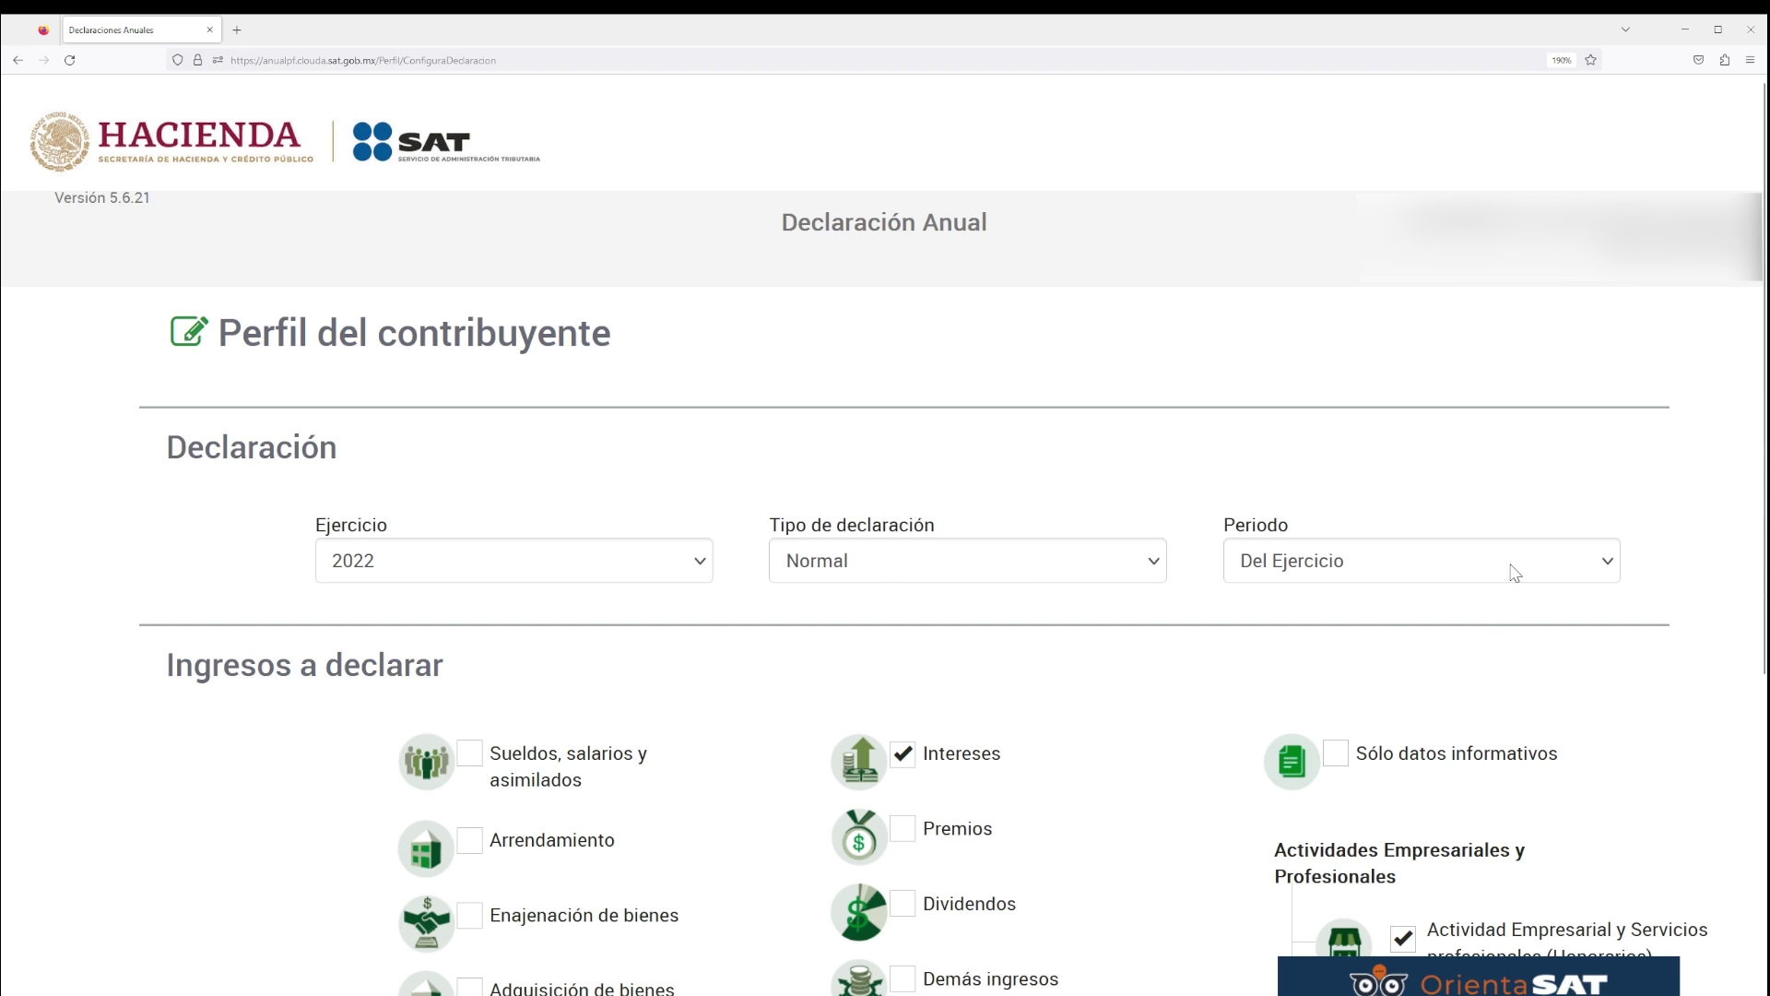
scroll(1309, 551, down, 5)
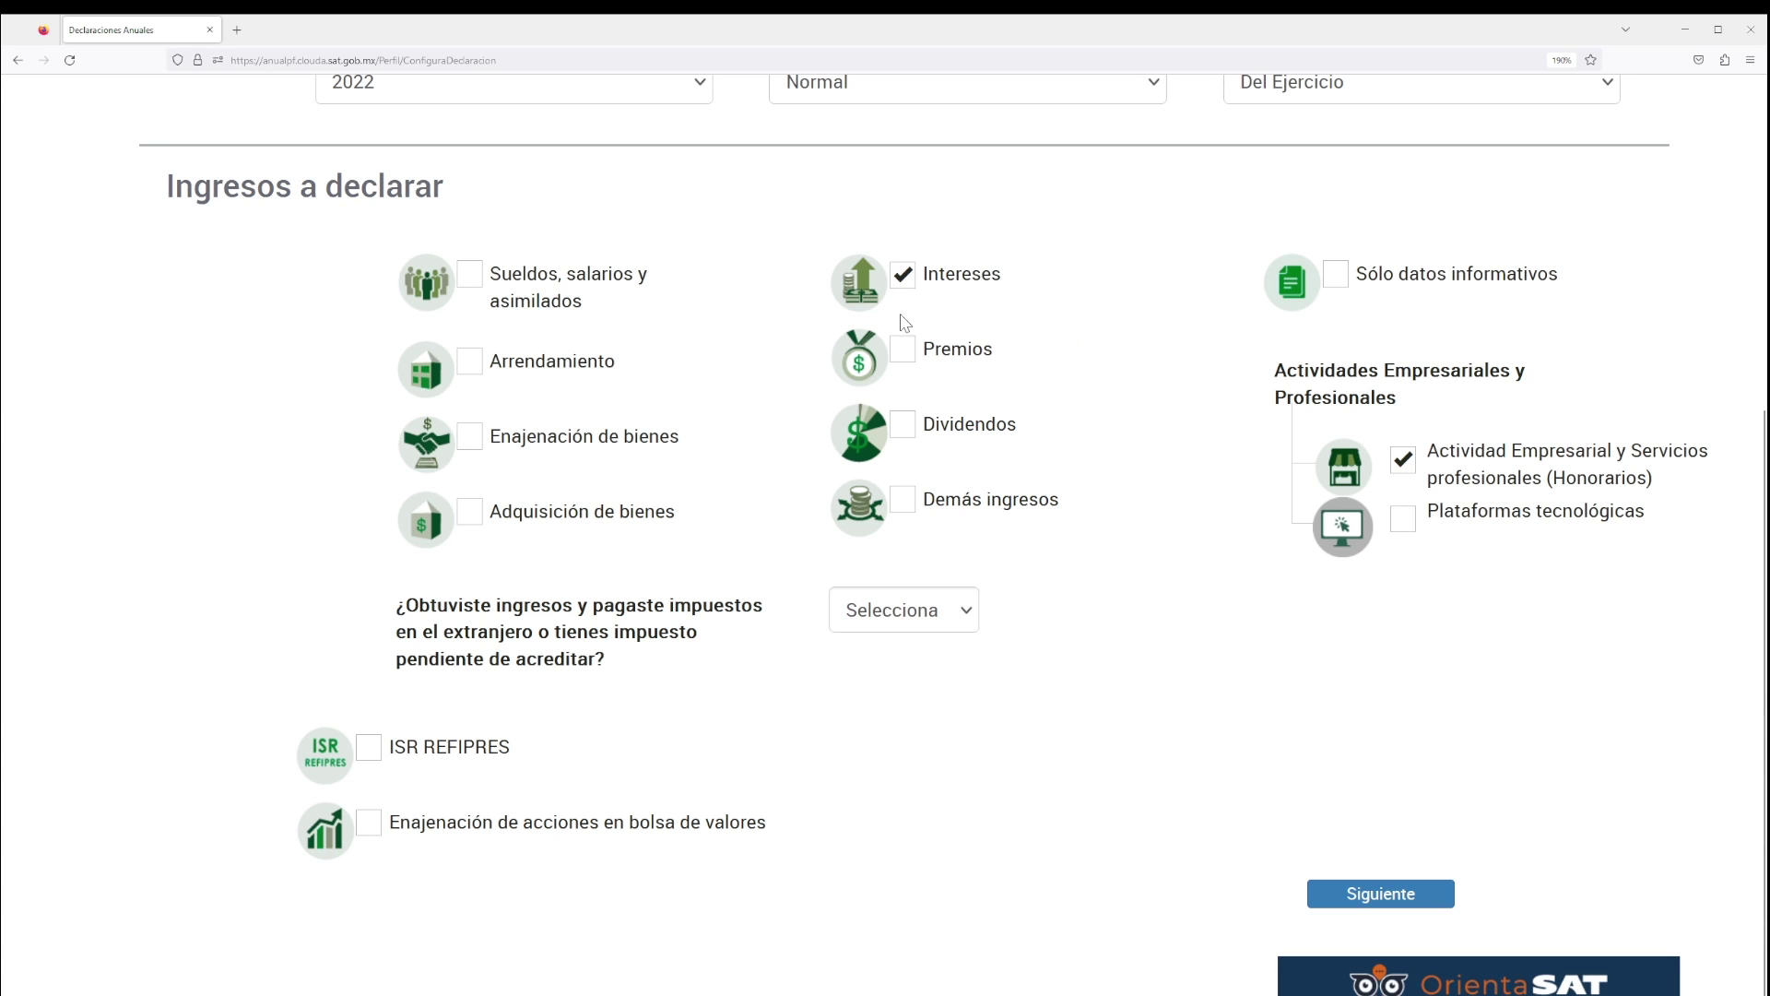
click(922, 622)
click(874, 719)
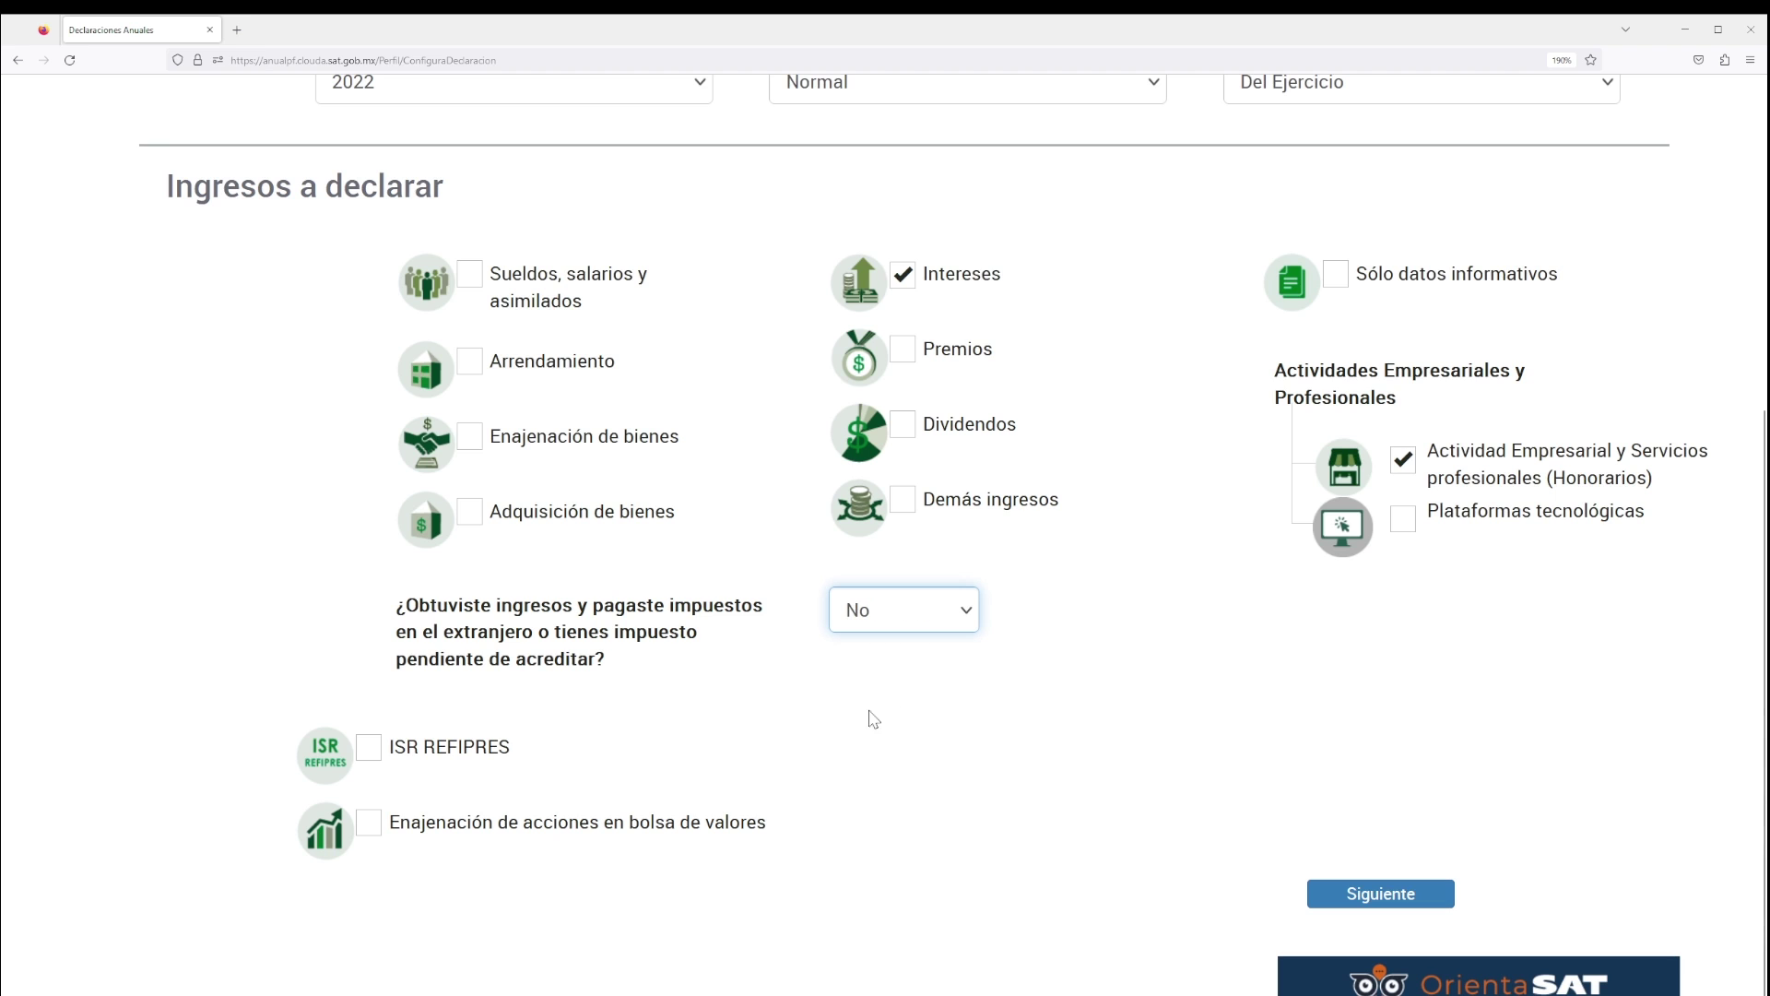
click(1376, 910)
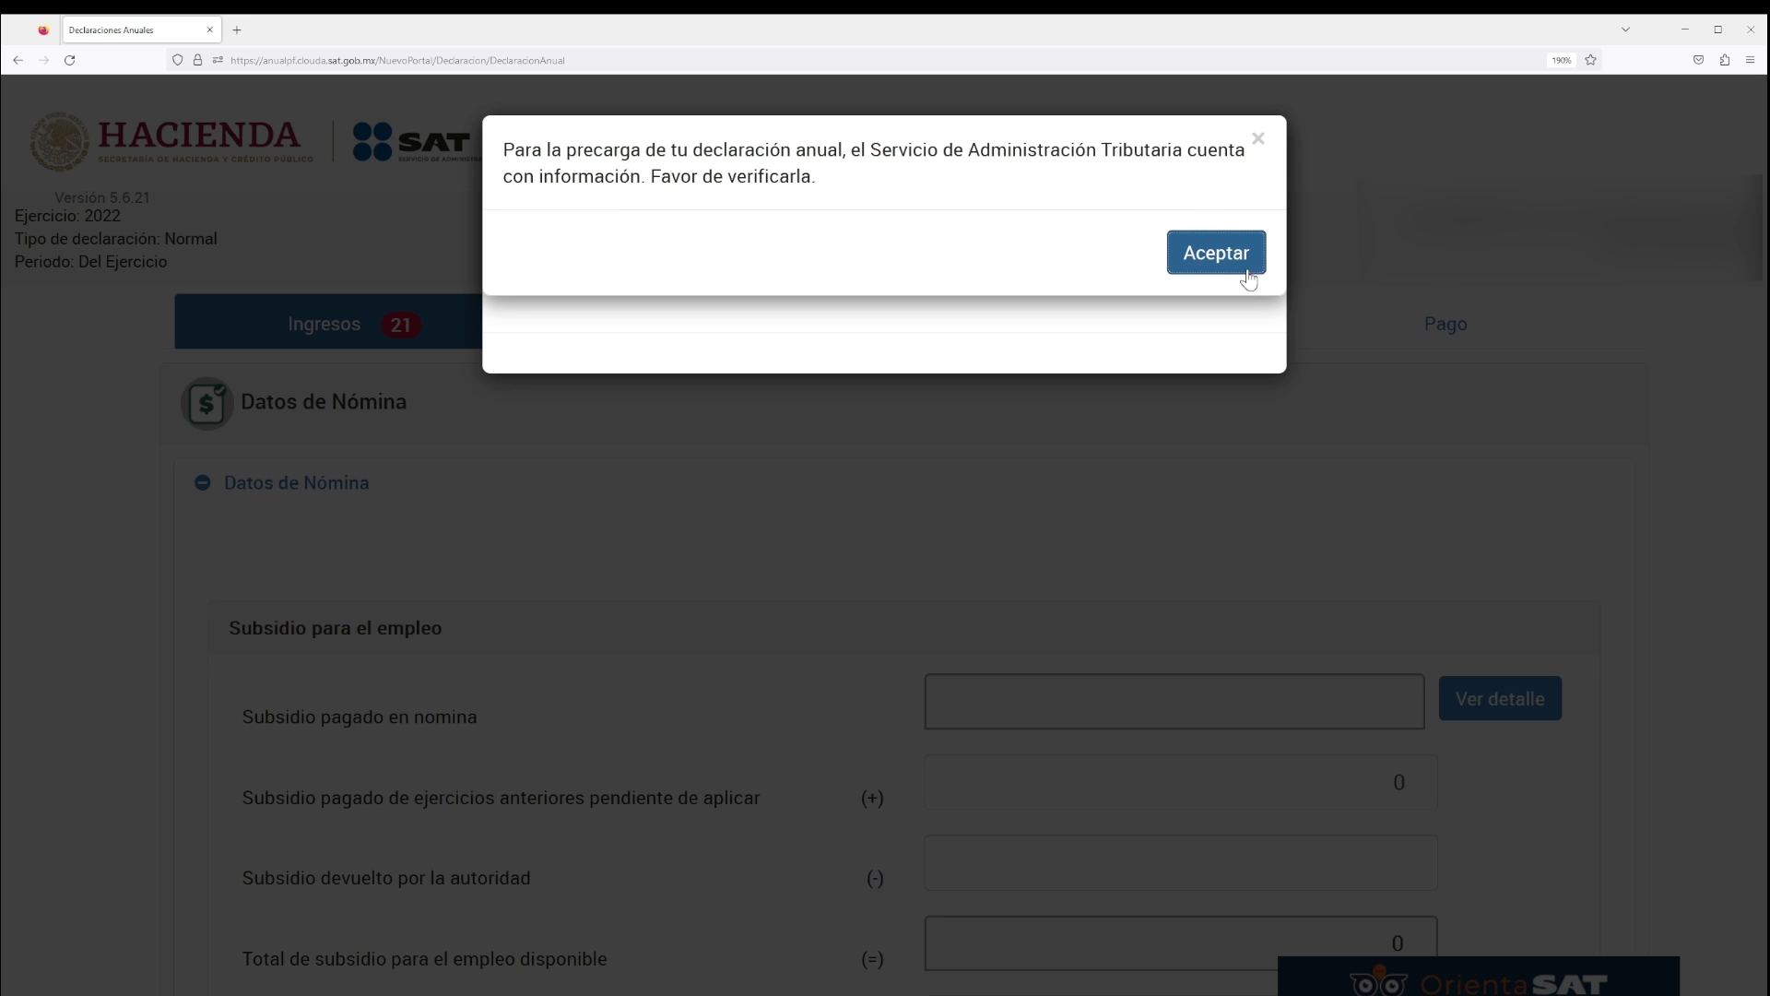
- Dismiss the preloaded-data notice, review Datos de Nómina, and collapse that subsection
click(1234, 262)
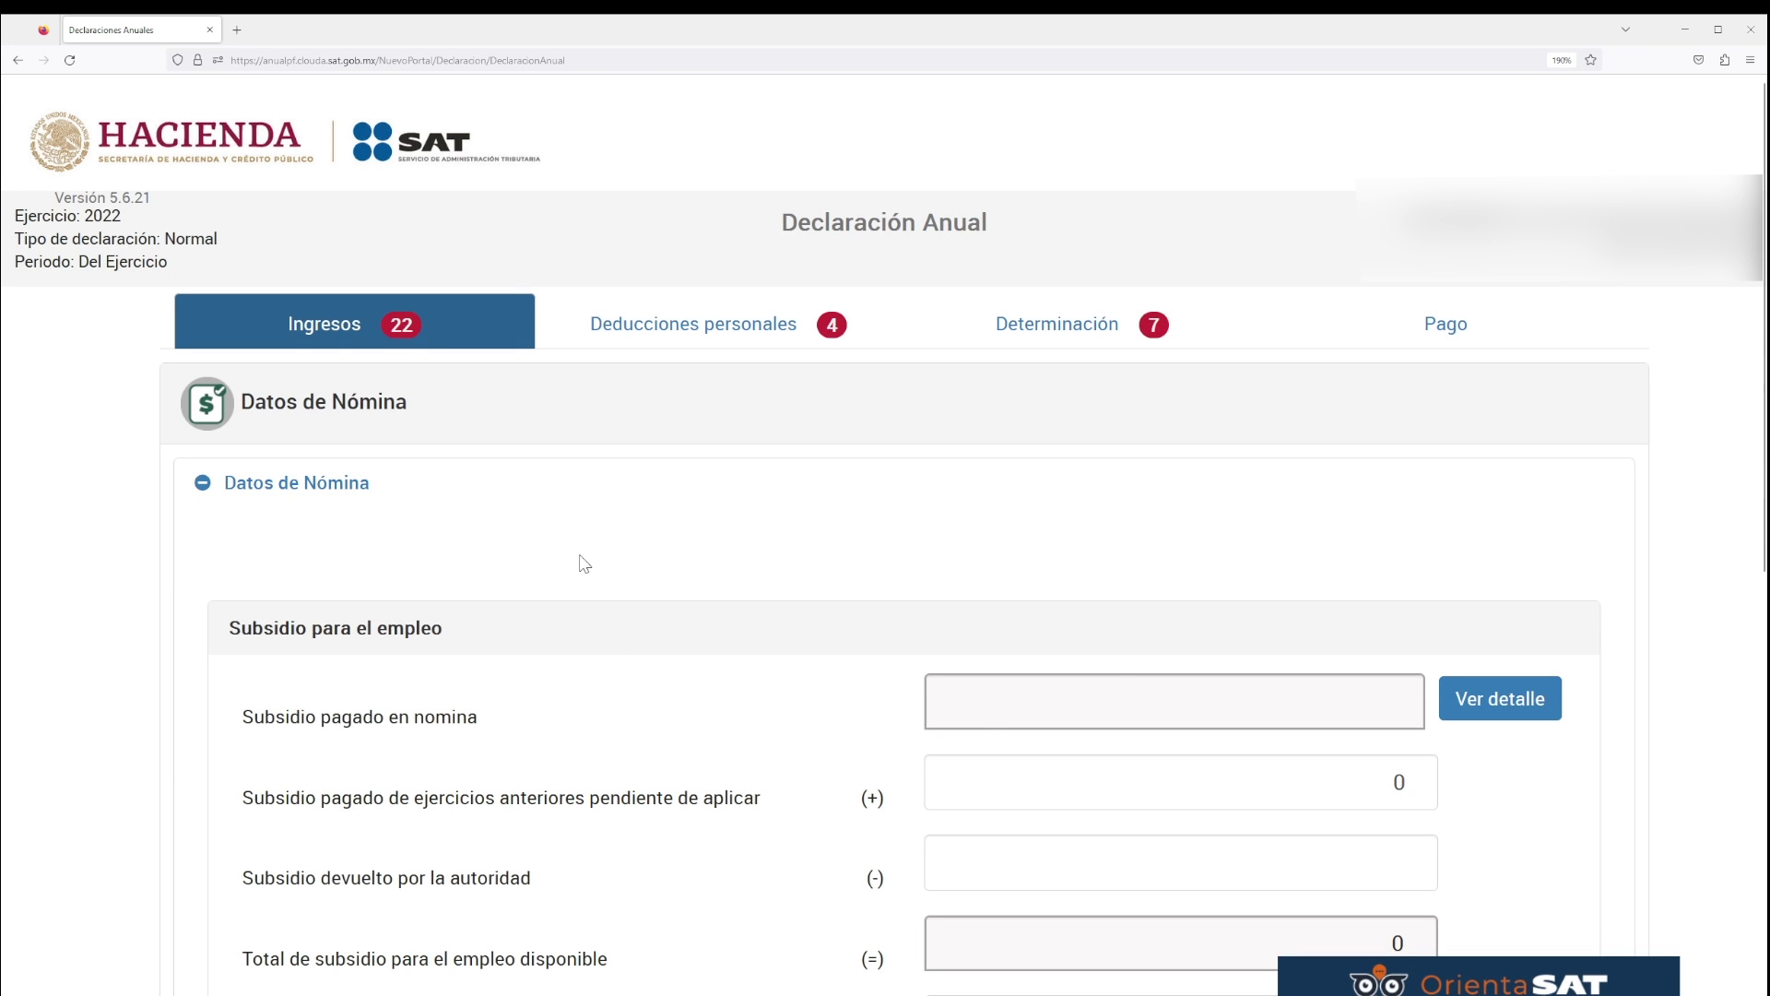
scroll(491, 547, down, 6)
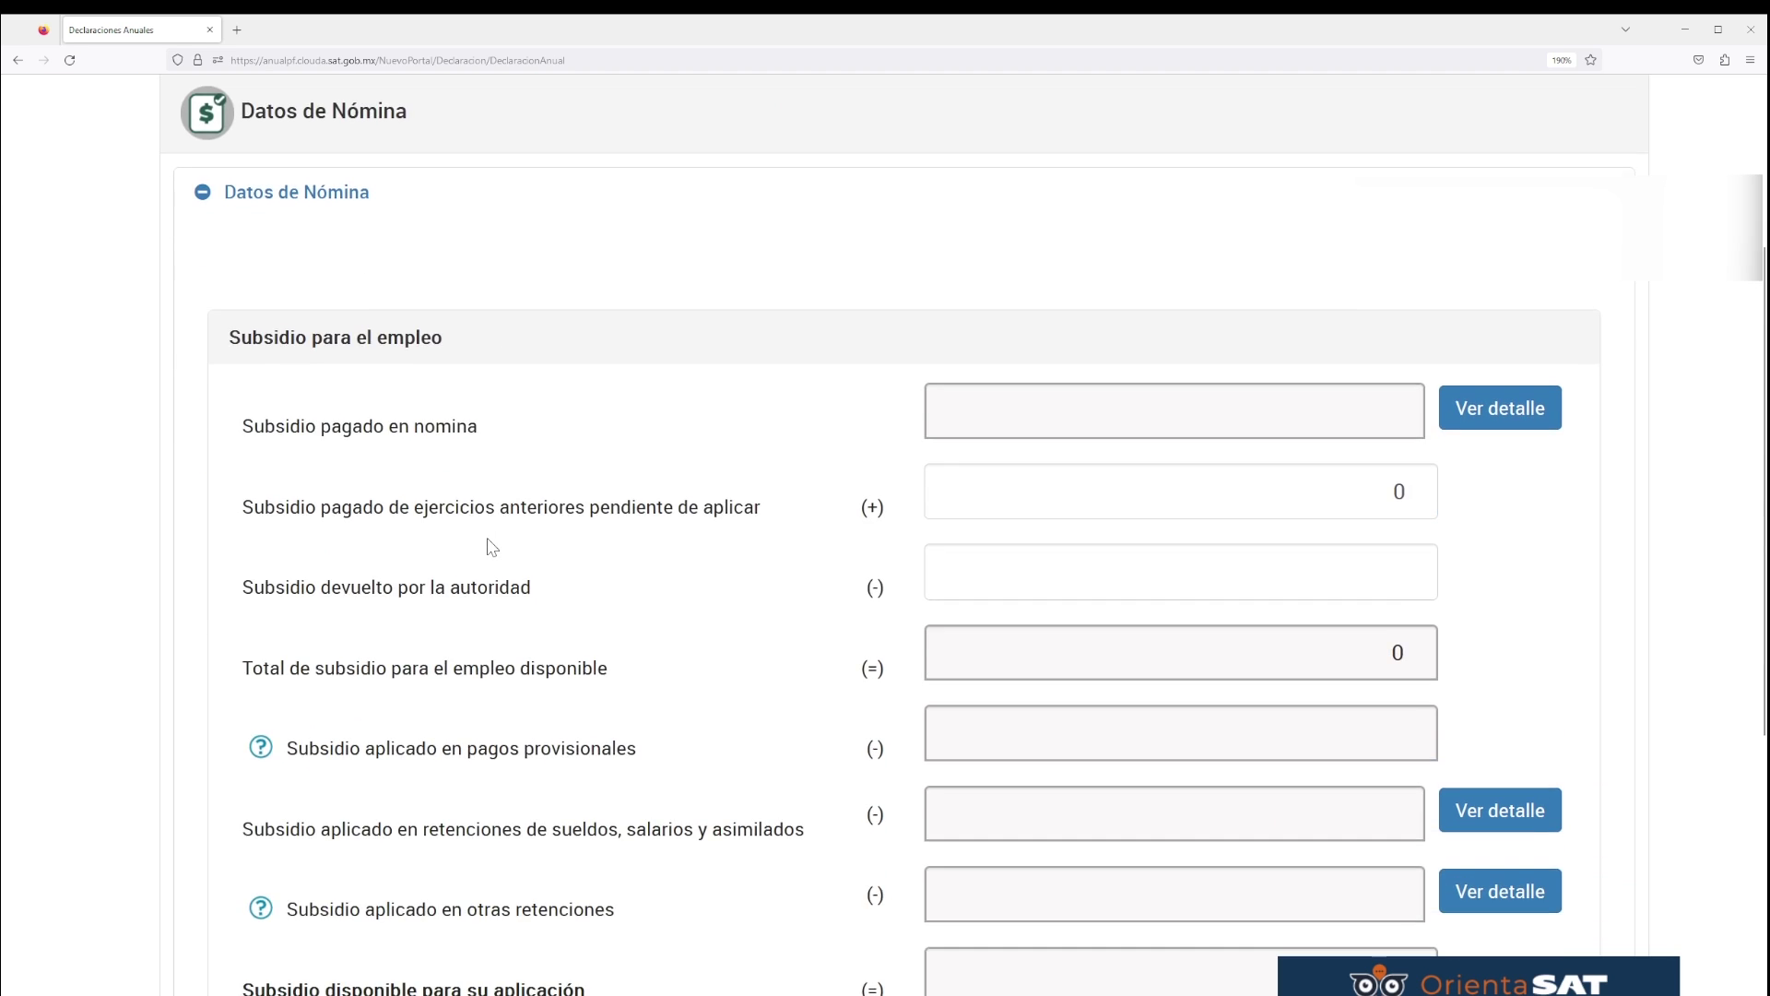
scroll(489, 539, up, 2)
scroll(489, 543, up, 2)
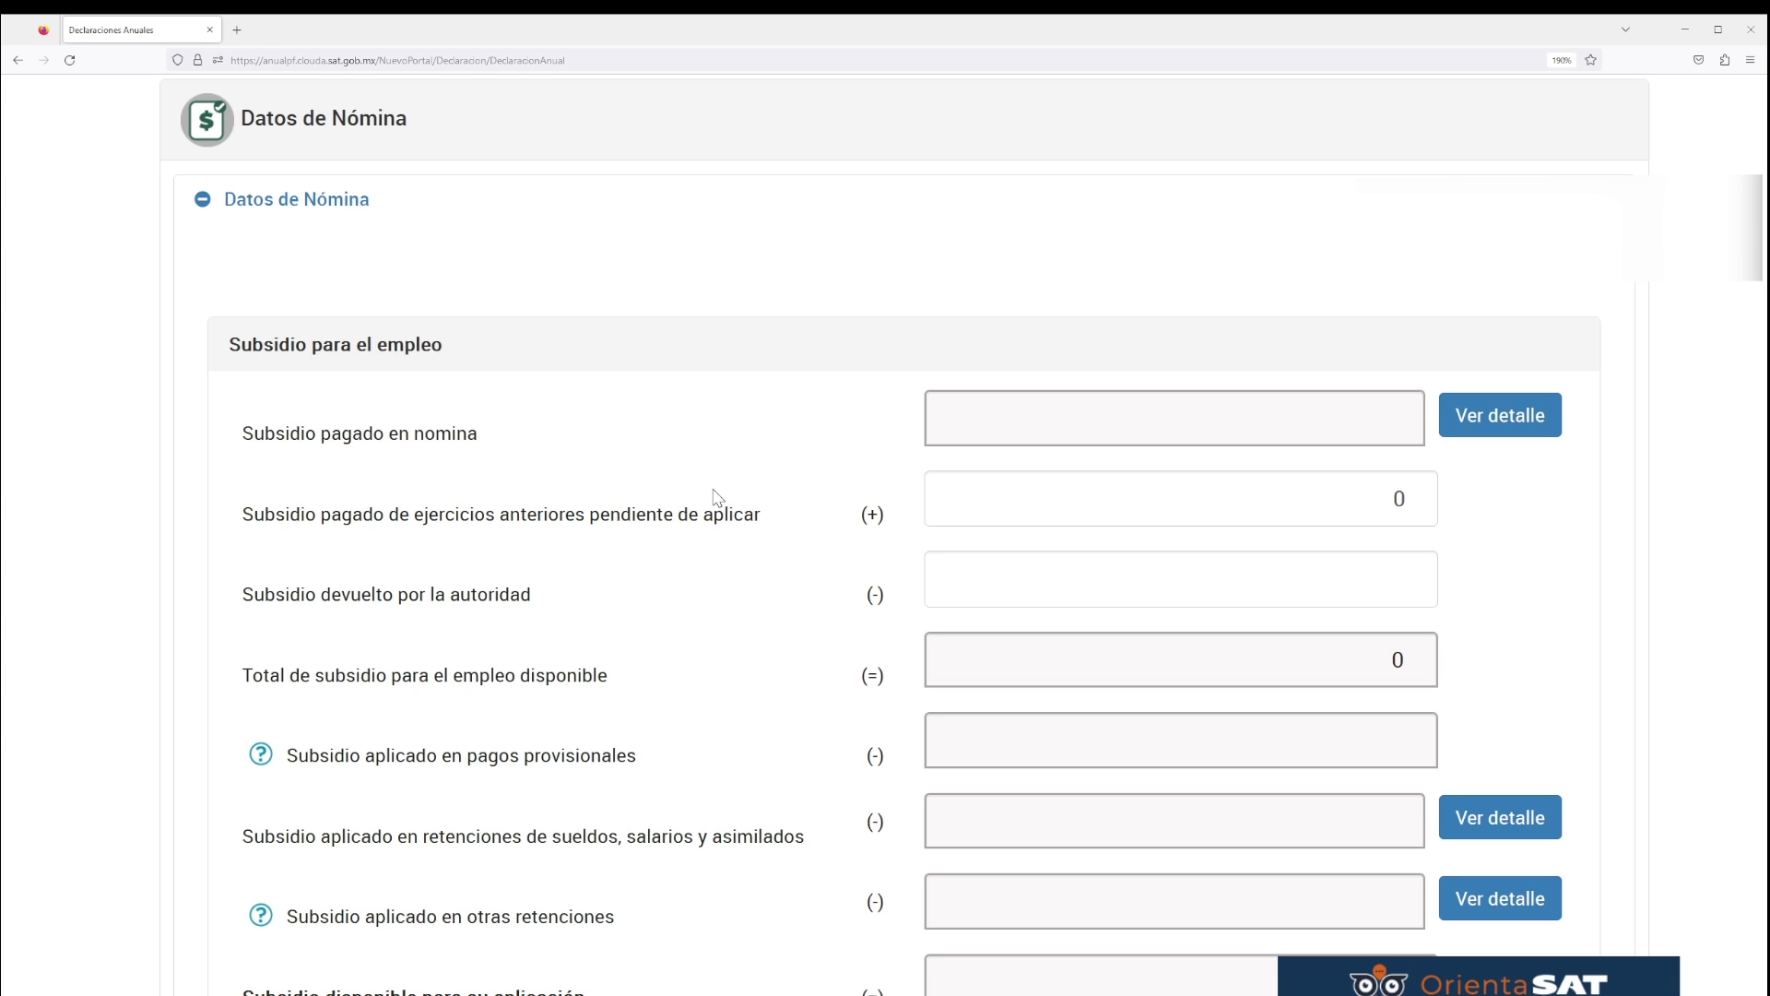
click(309, 199)
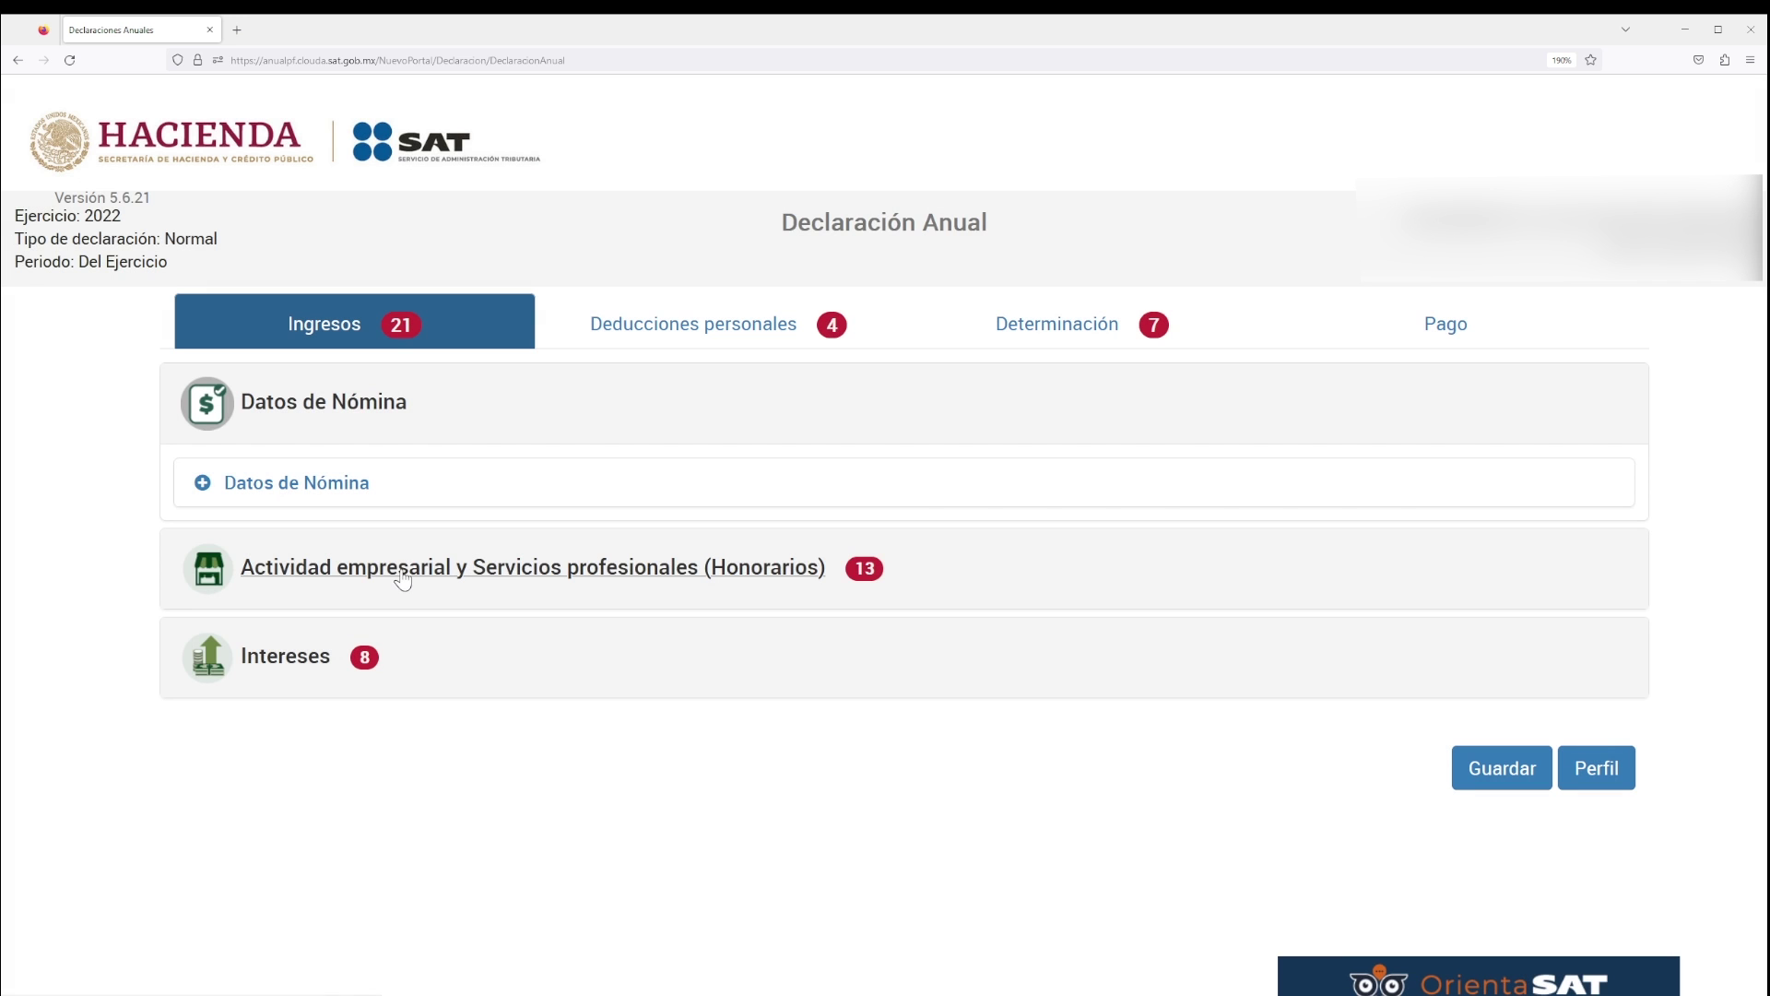
- Answer No to the co-ownership and RFA facility questions, then expand business Ingresos
click(401, 576)
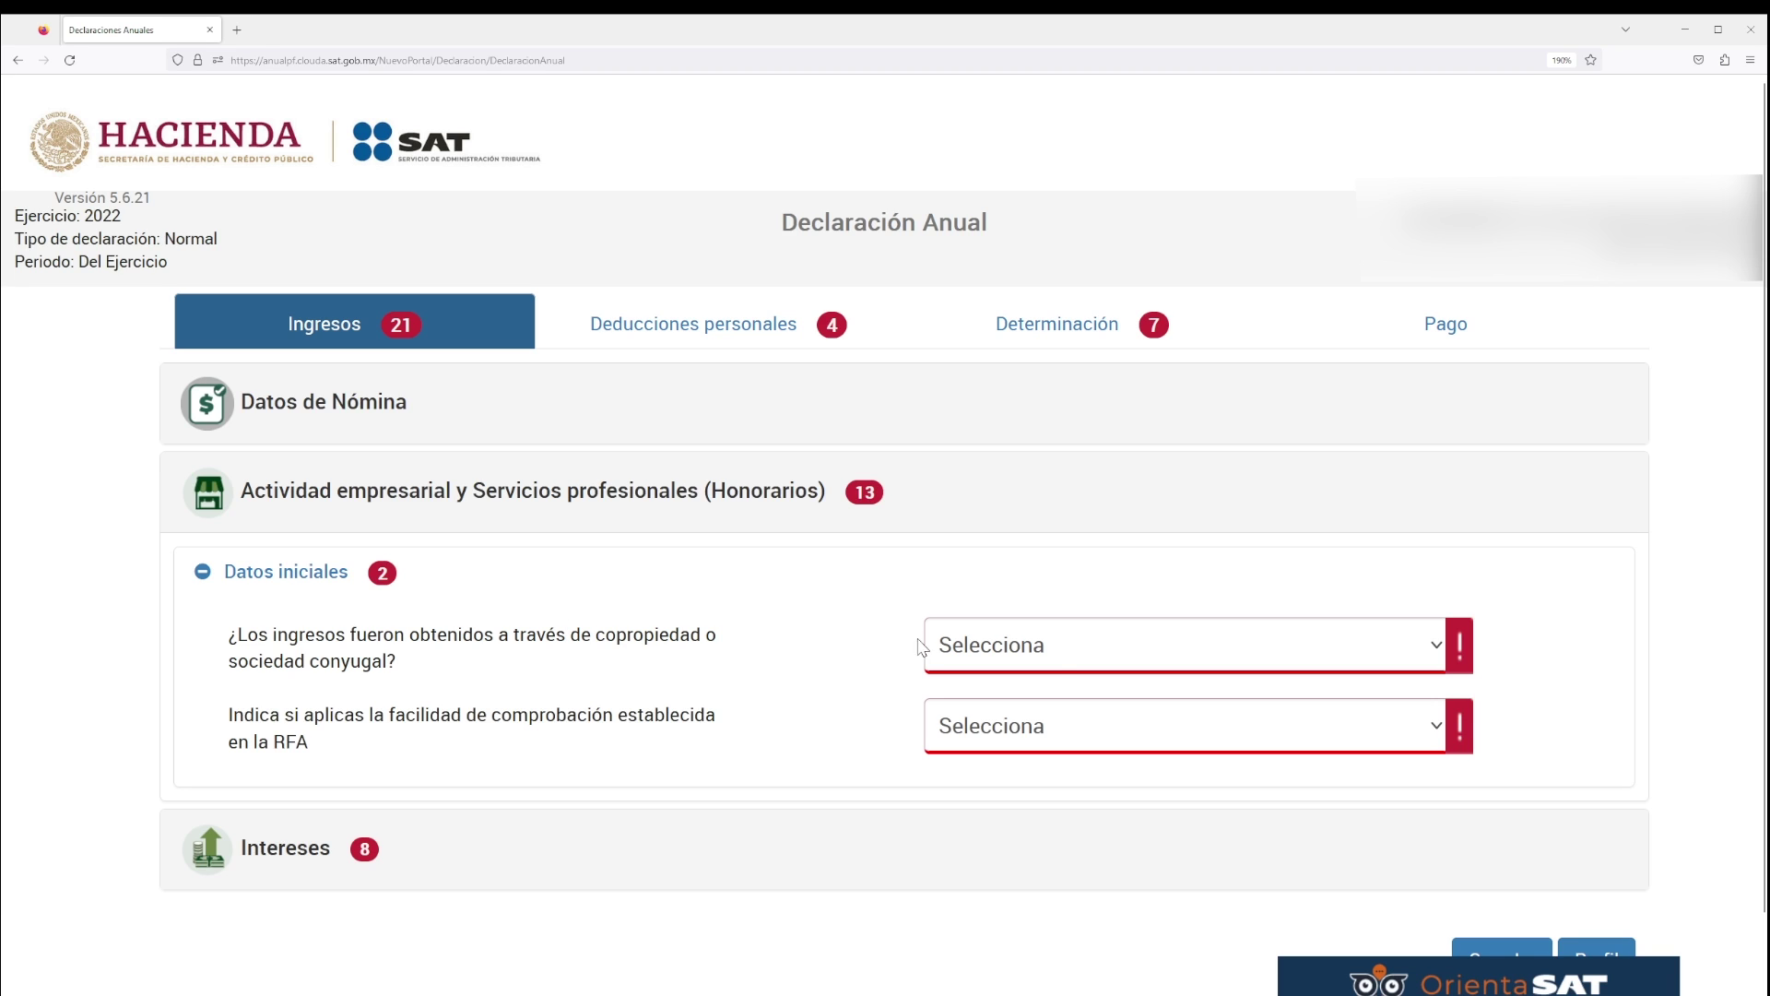
click(1058, 656)
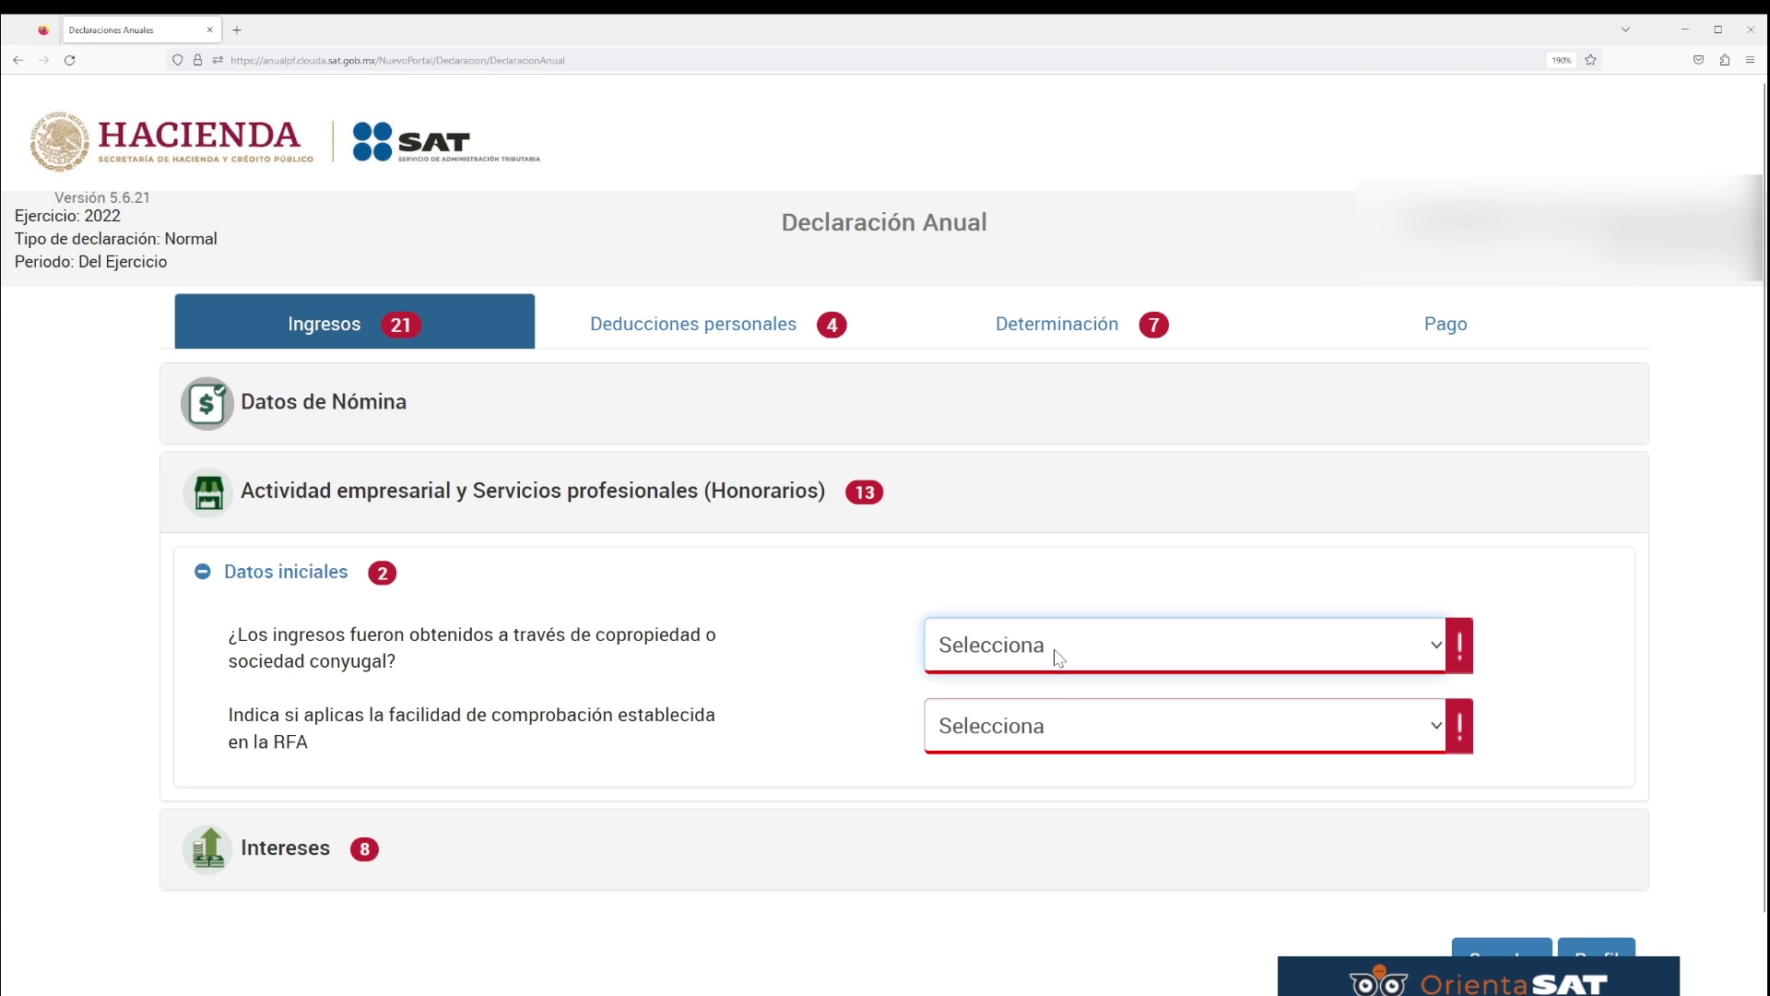
click(1025, 791)
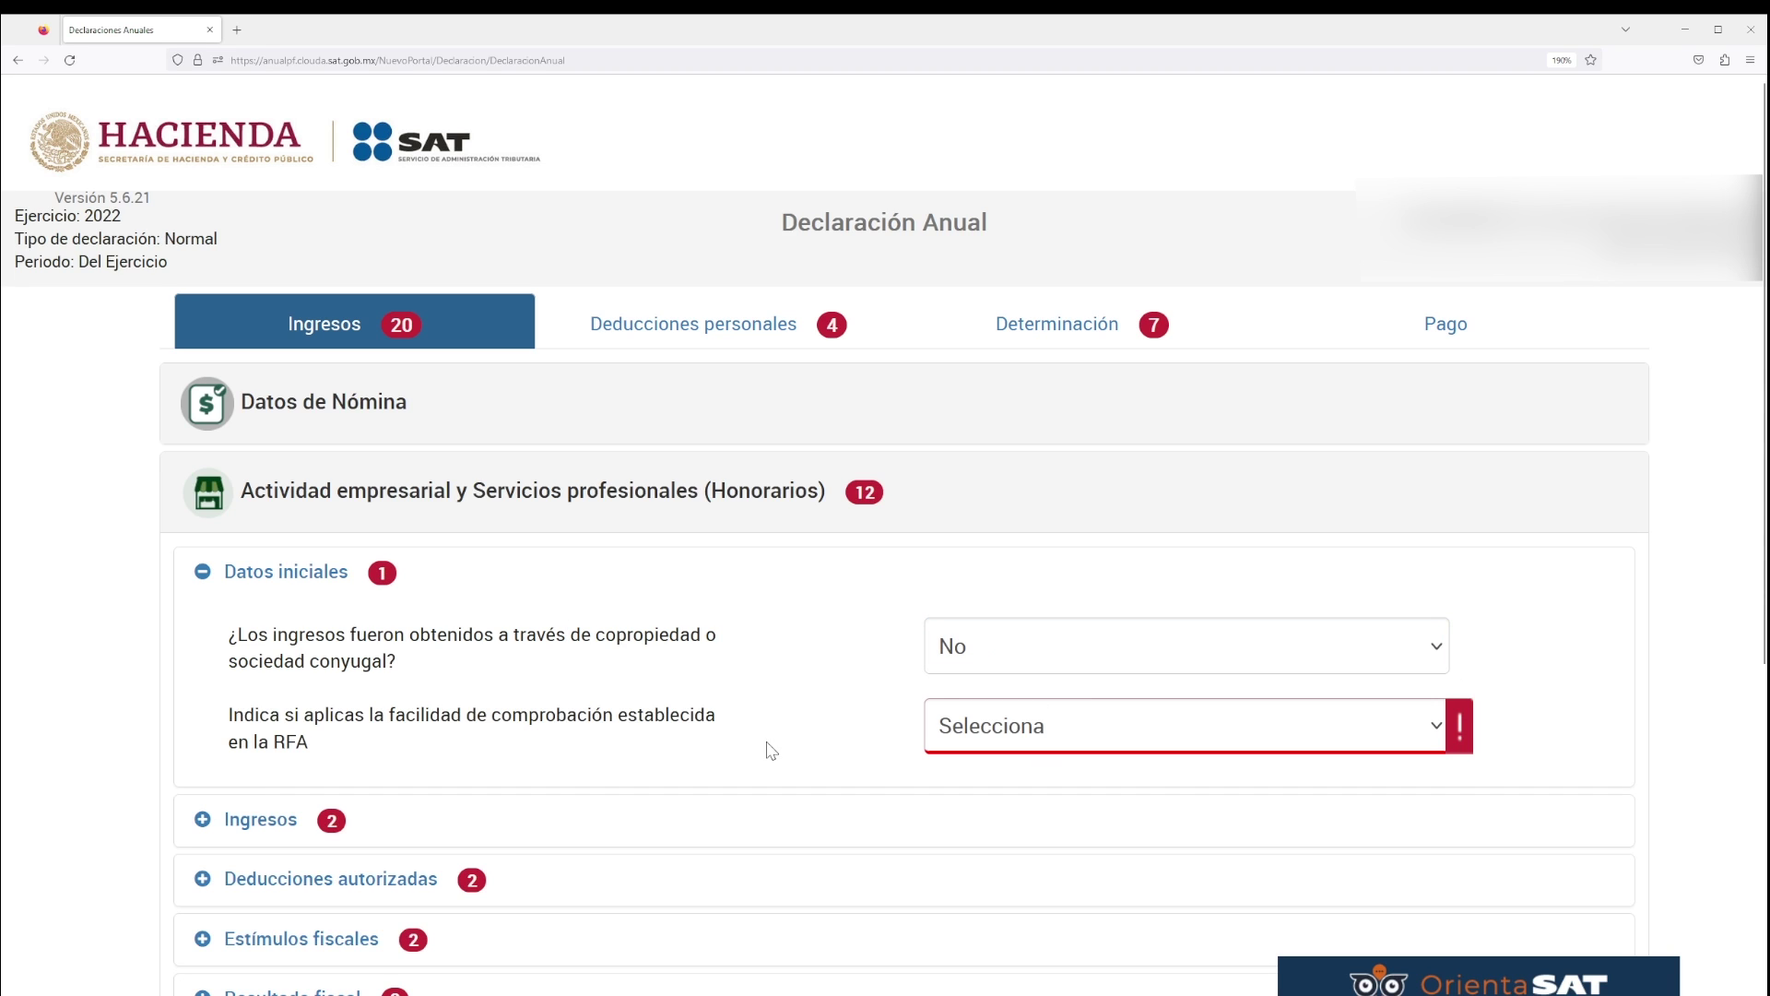
click(1165, 723)
click(1069, 863)
click(572, 671)
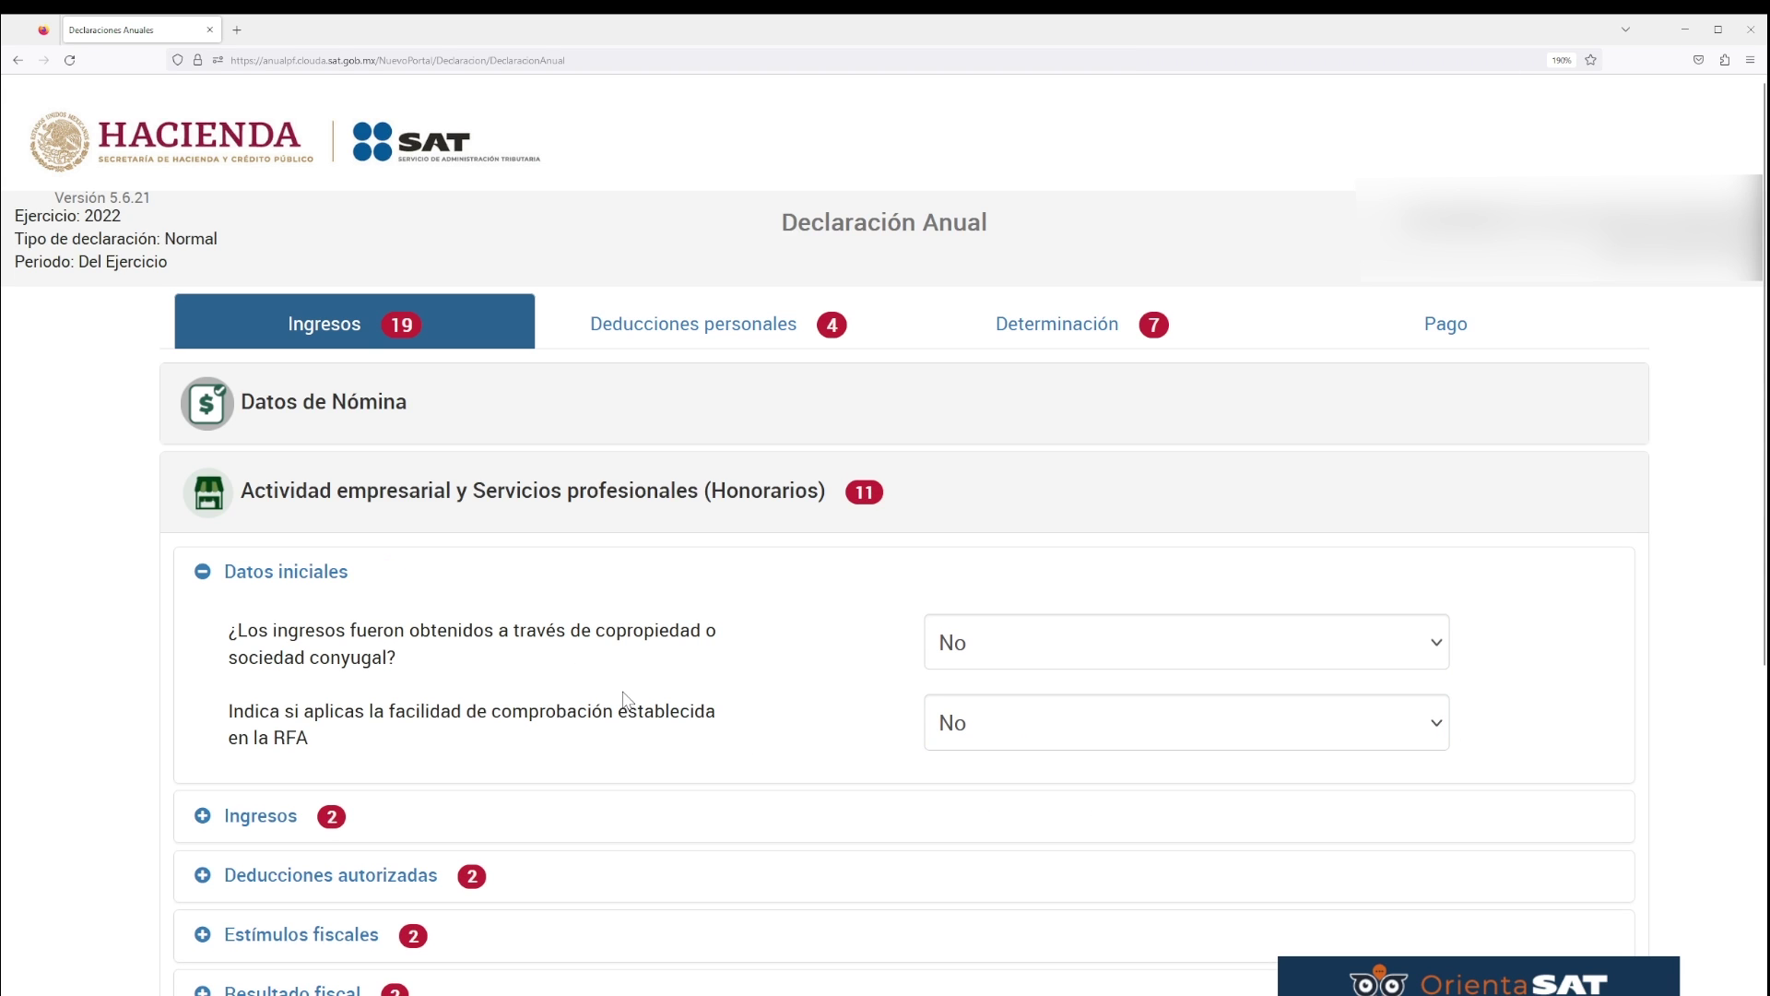
click(280, 820)
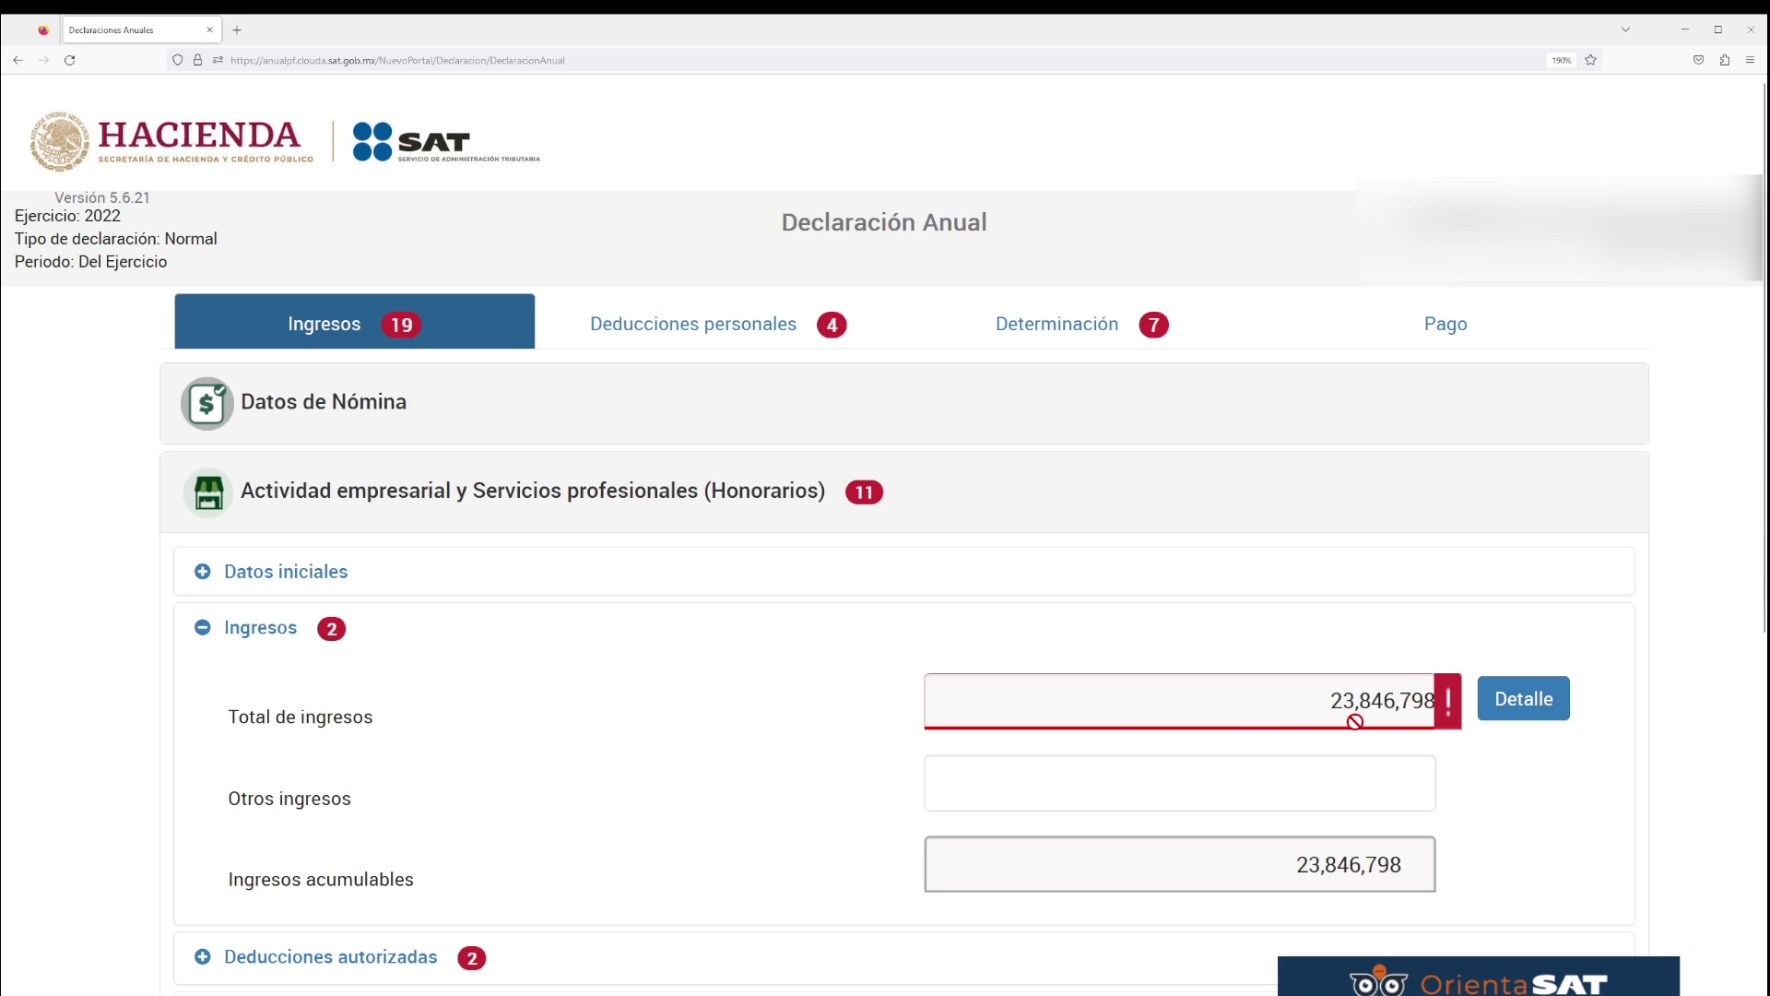
- Review the monthly provisional payments table, confirming the 23,846,798 accumulated income total
click(1552, 699)
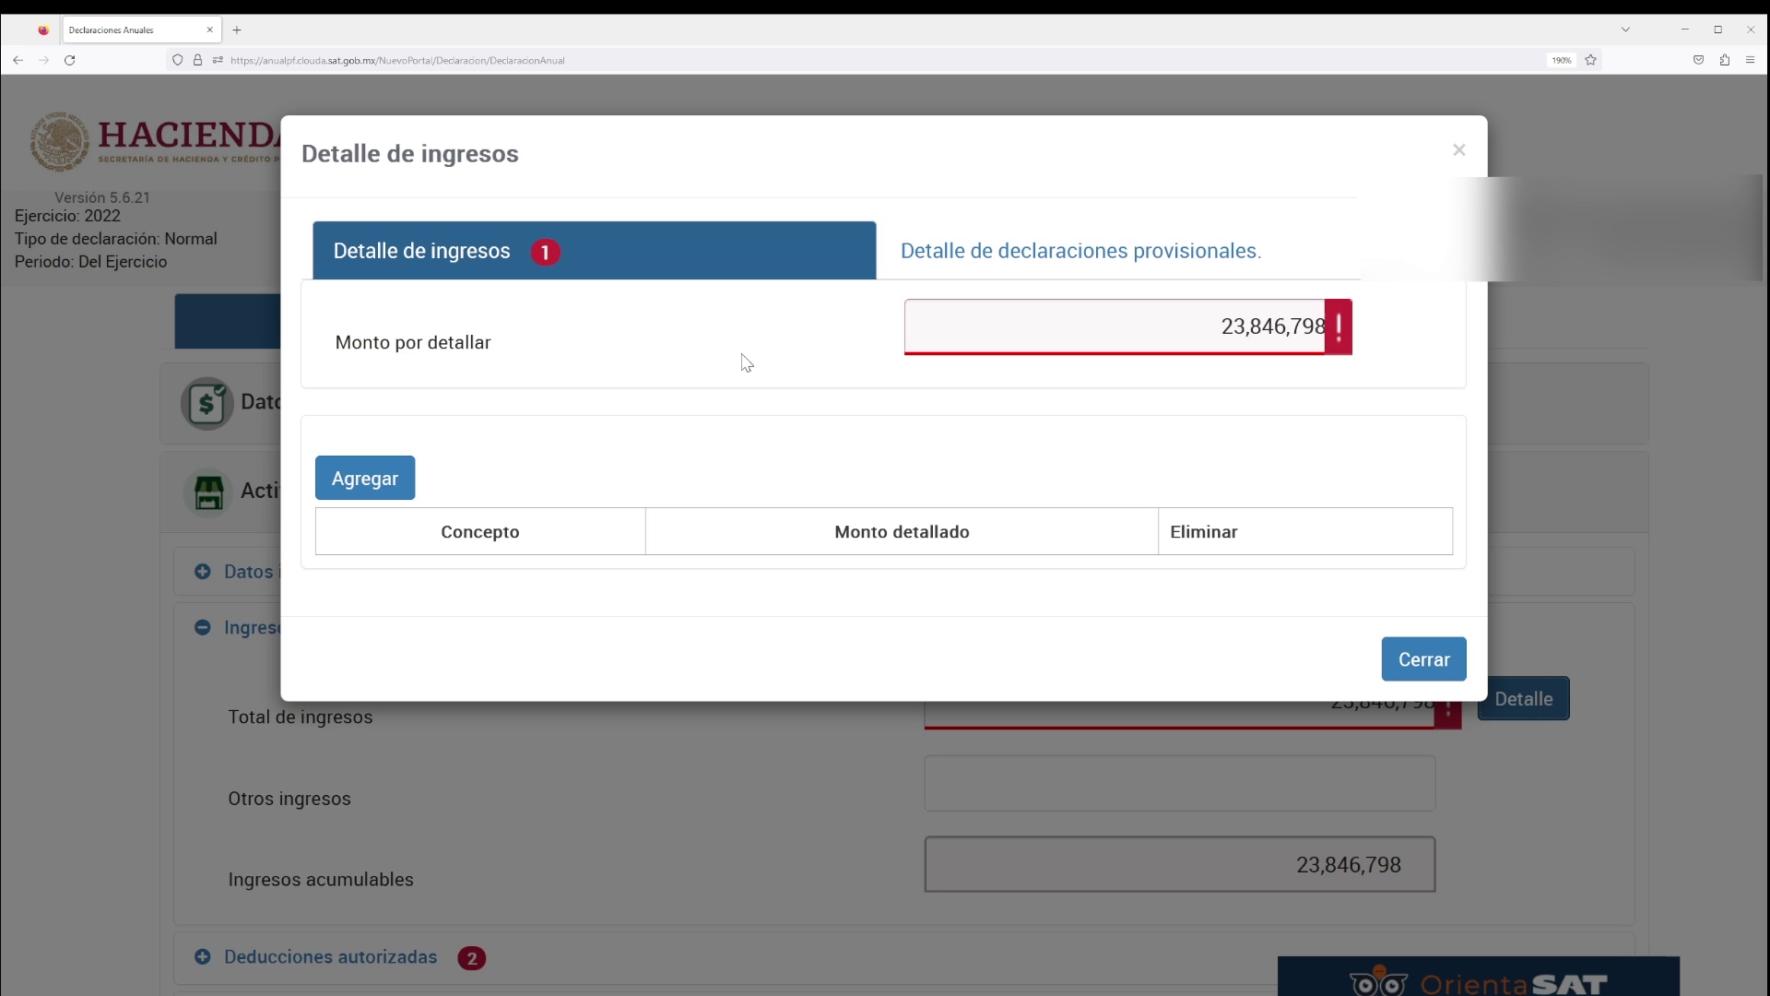
click(954, 266)
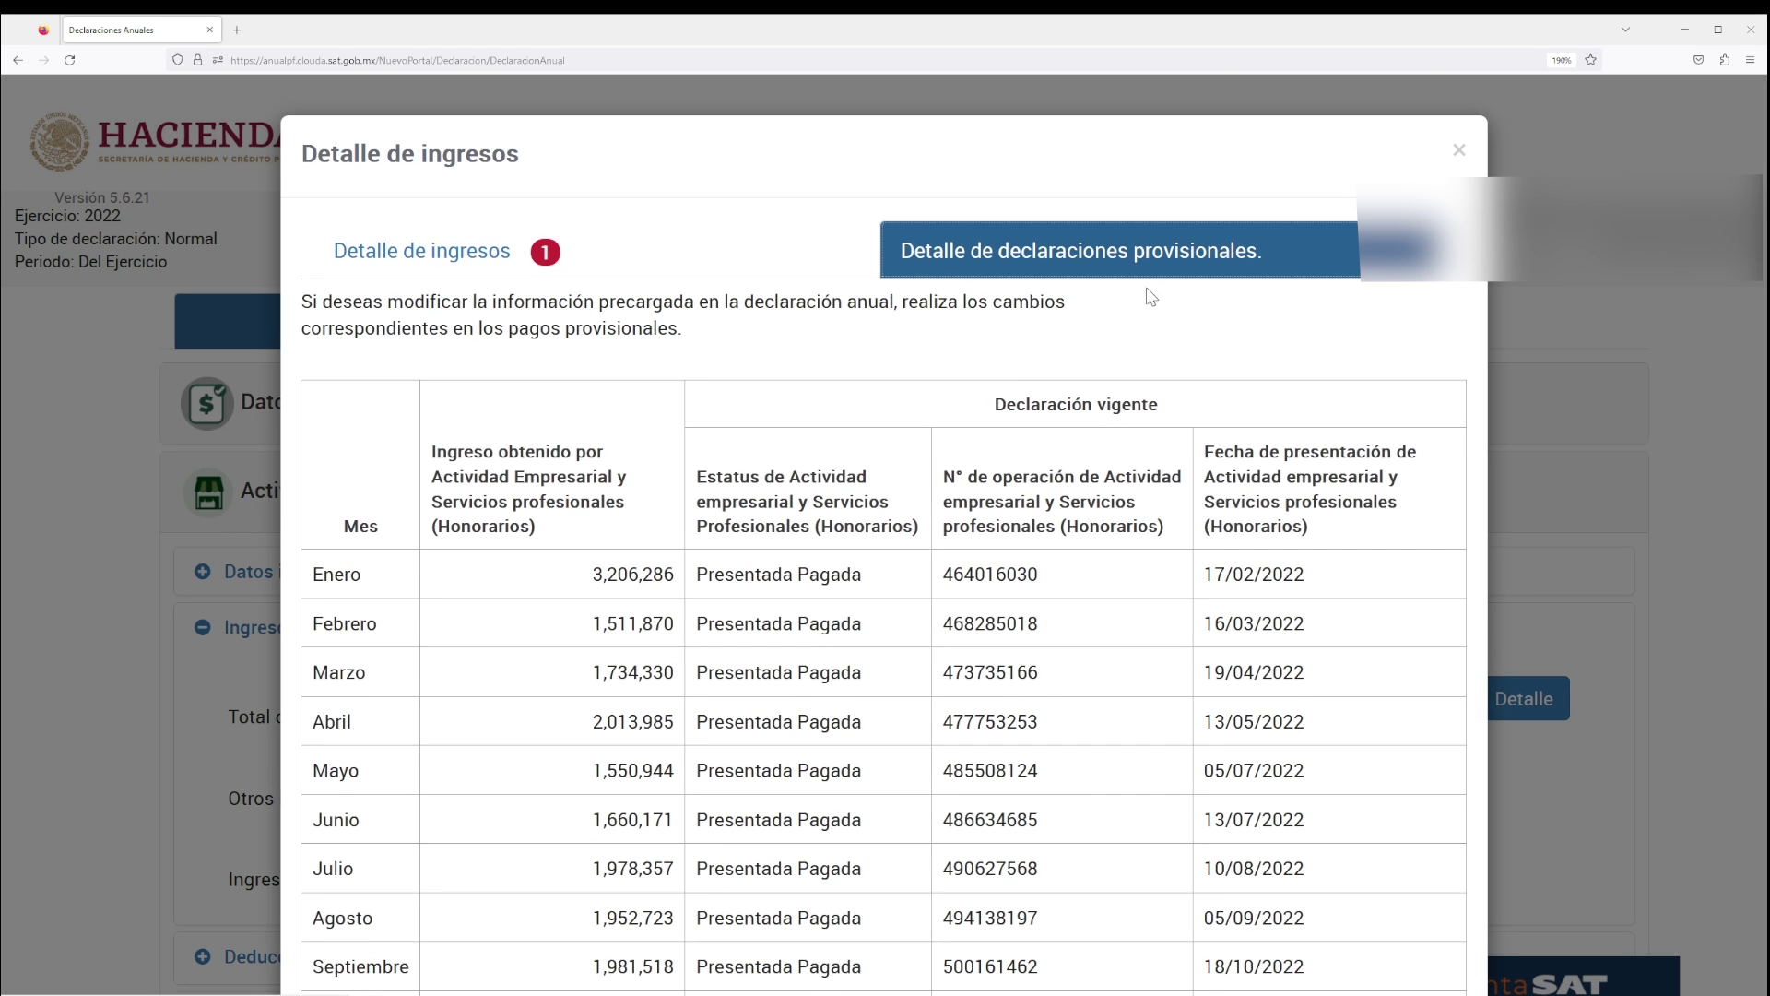
scroll(954, 546, down, 2)
scroll(954, 546, down, 2)
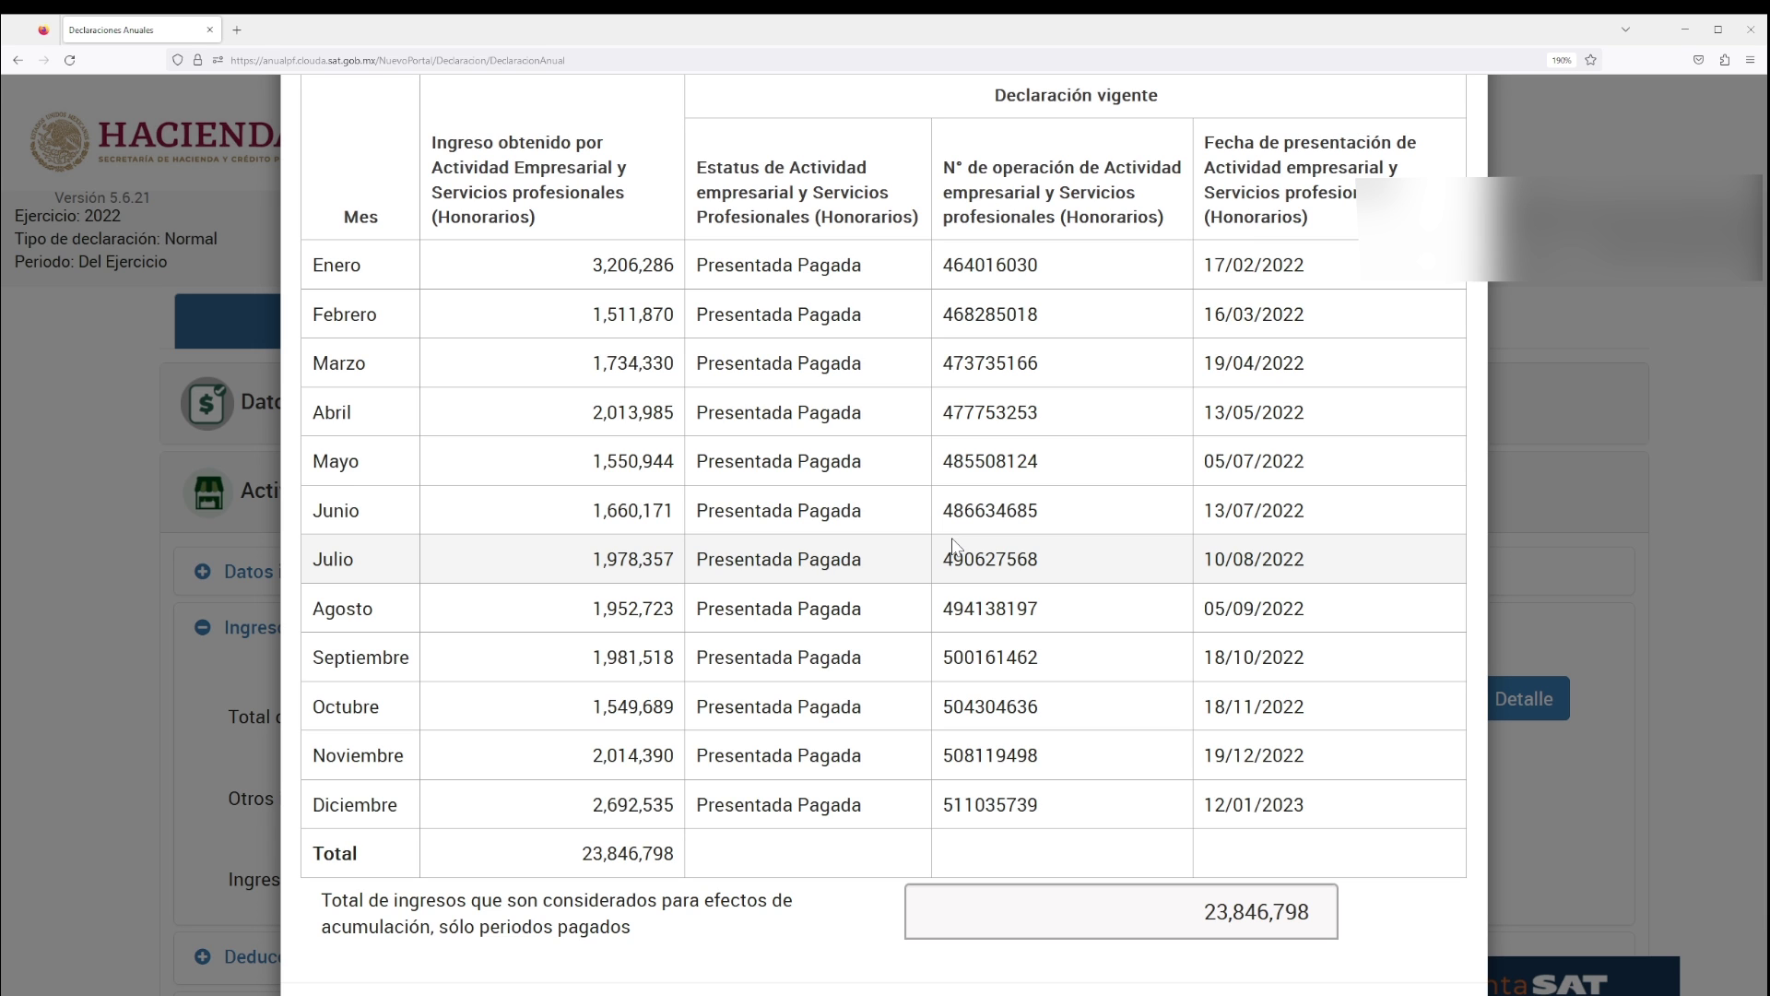
scroll(955, 546, down, 2)
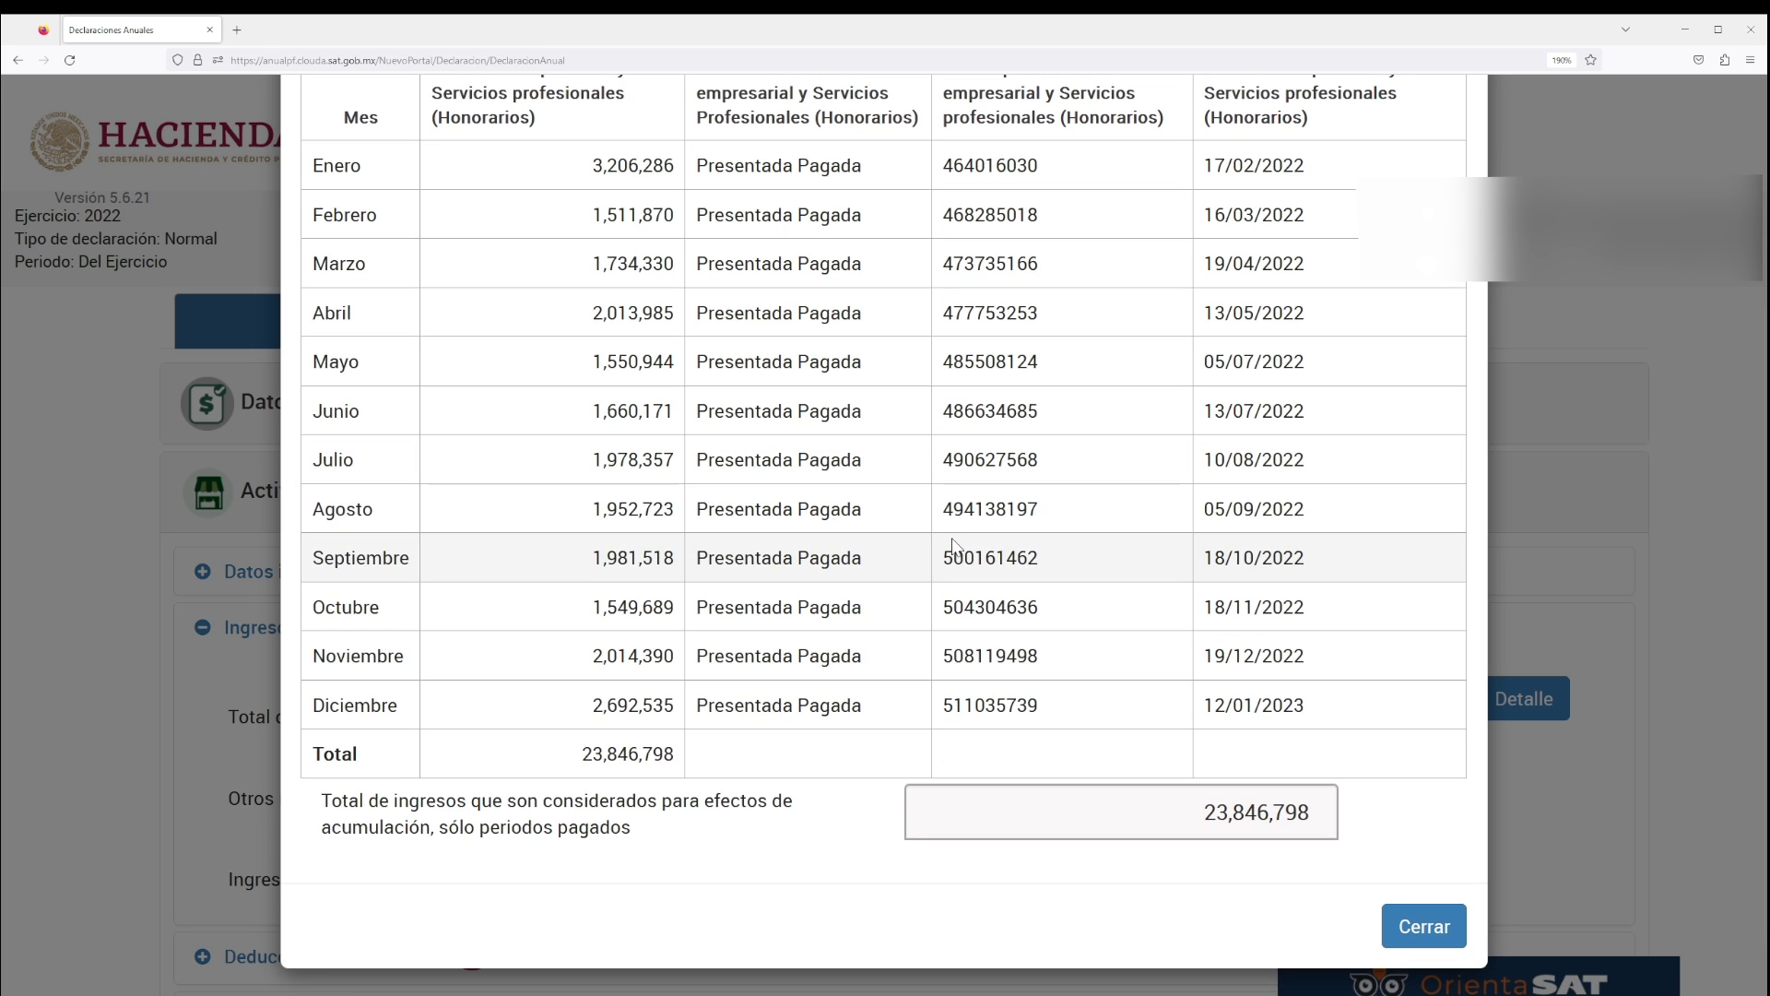
drag(1198, 816, 1334, 819)
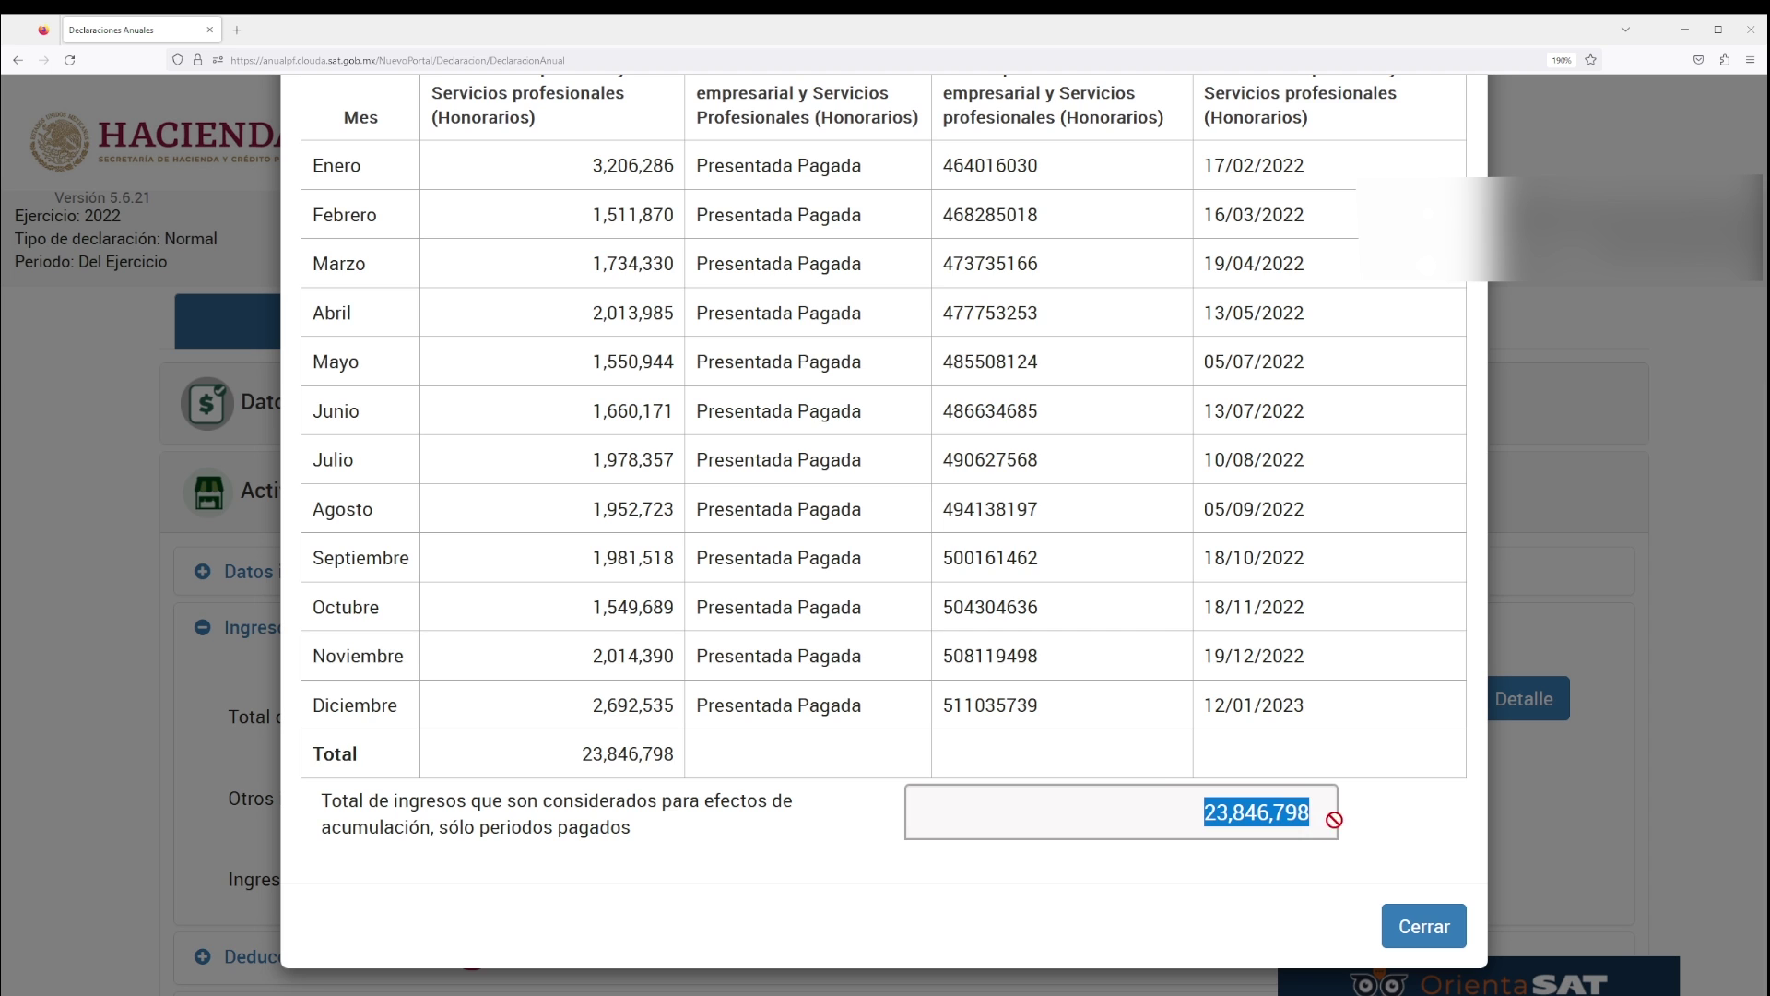
scroll(1156, 778, up, 2)
scroll(1156, 778, down, 2)
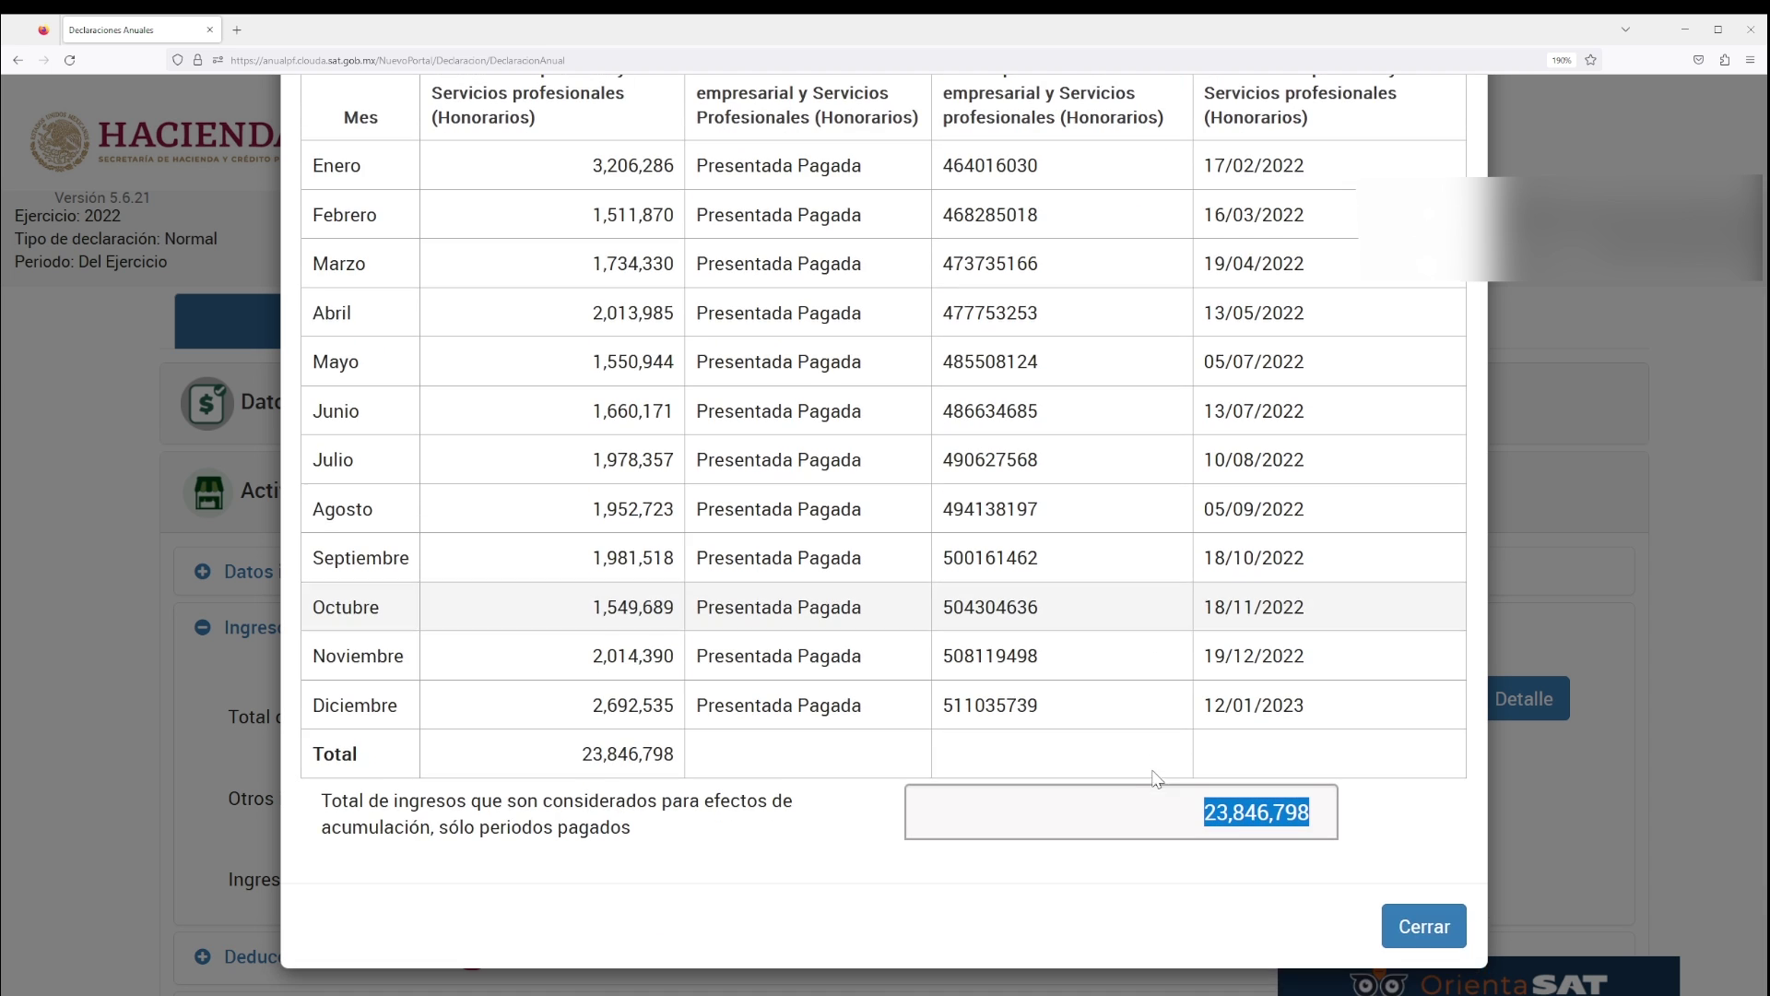
- Close the table, leave Otros ingresos at 0, and bring up the income detail
click(1398, 942)
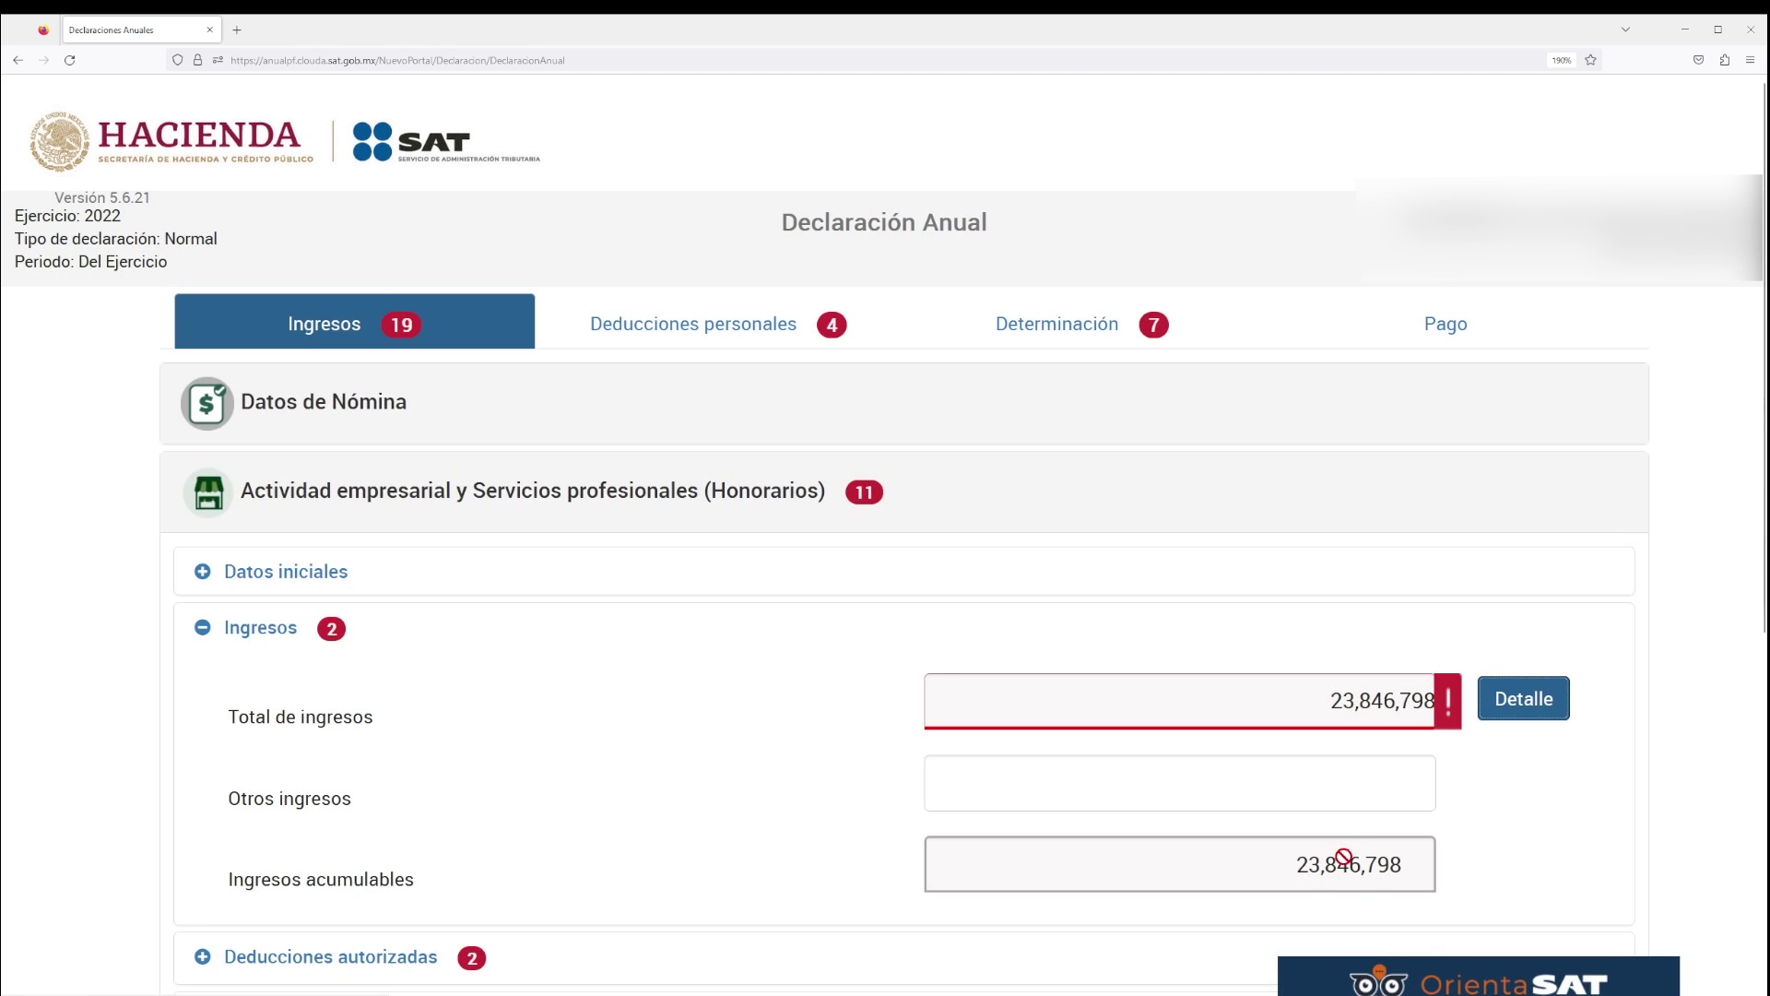
click(1391, 775)
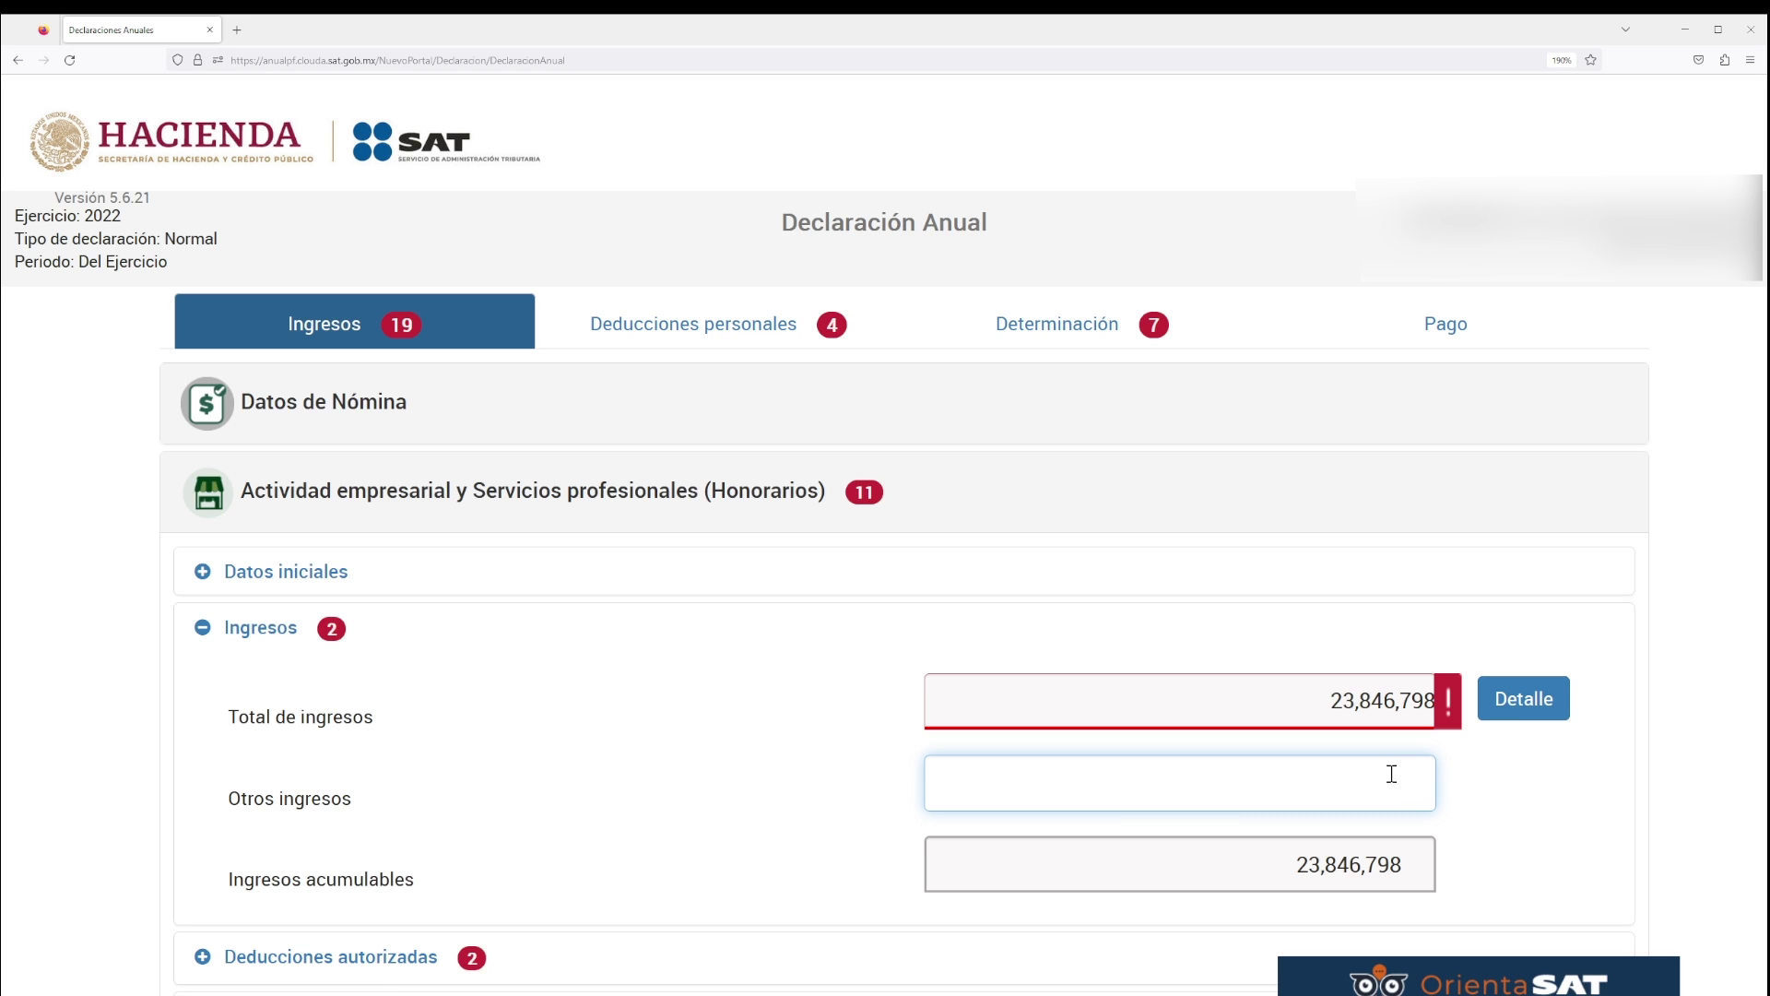
click(1523, 708)
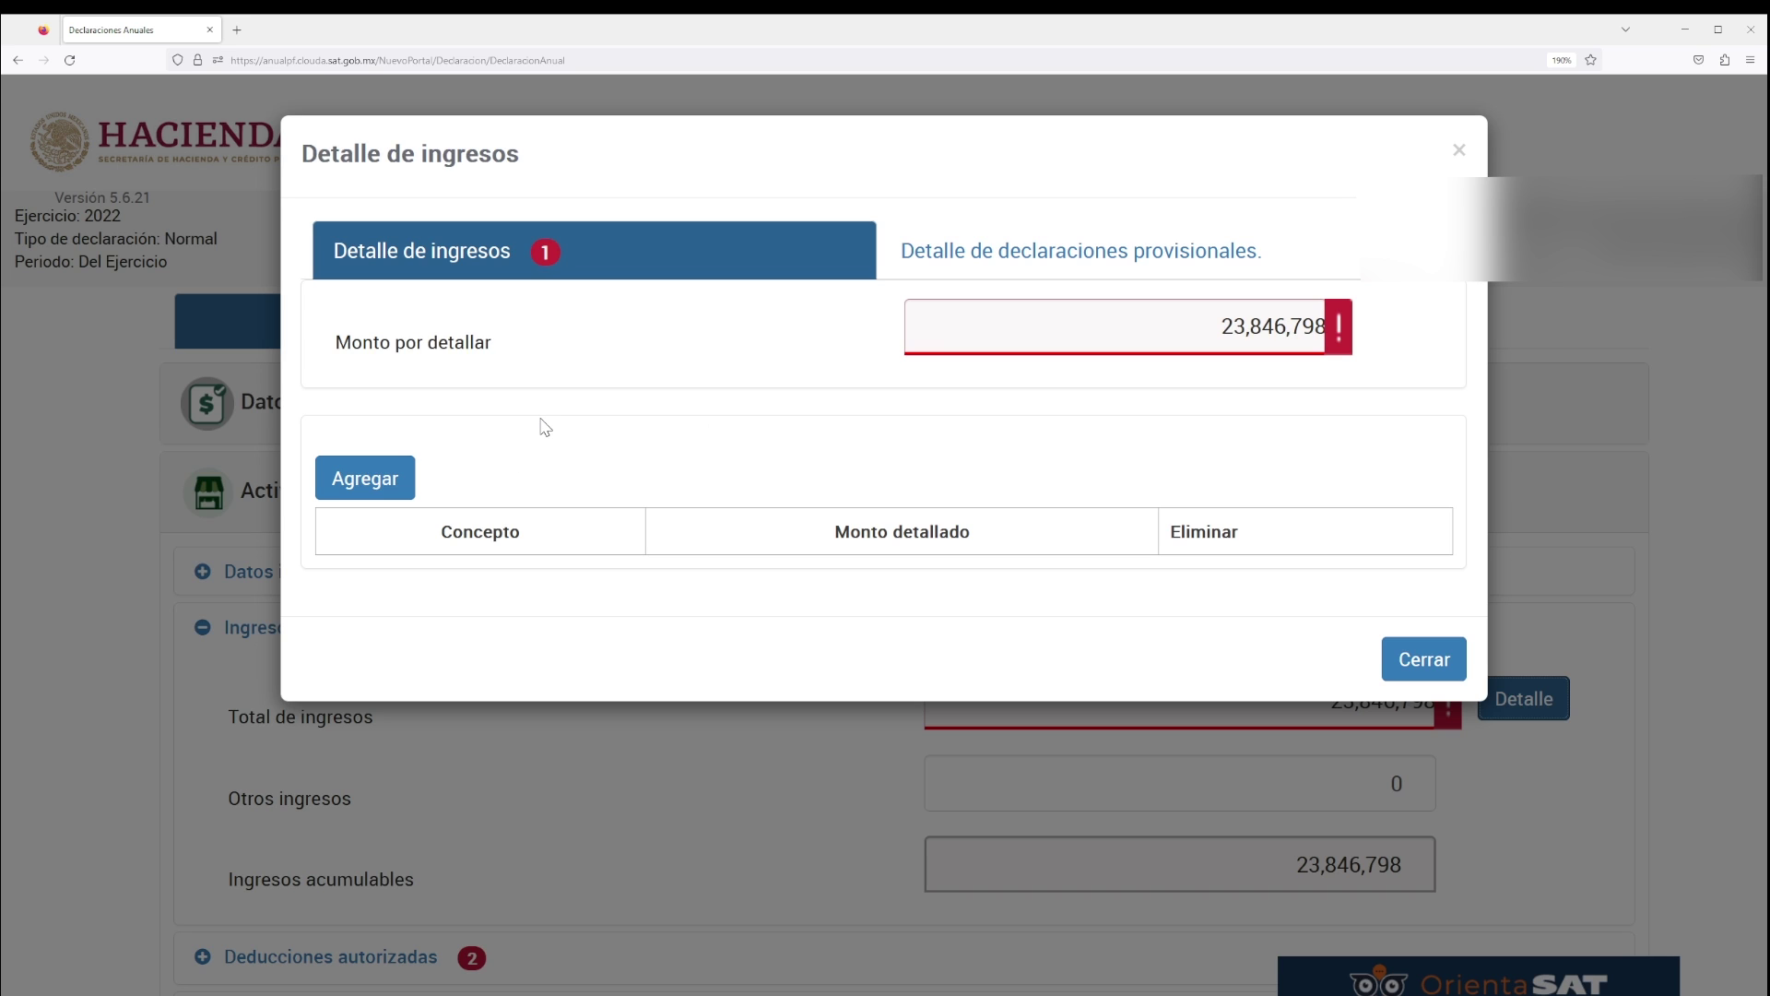
- Itemize 23,846,798 as Ingresos totales propios de la actividad nacionales and collapse Ingresos
click(367, 484)
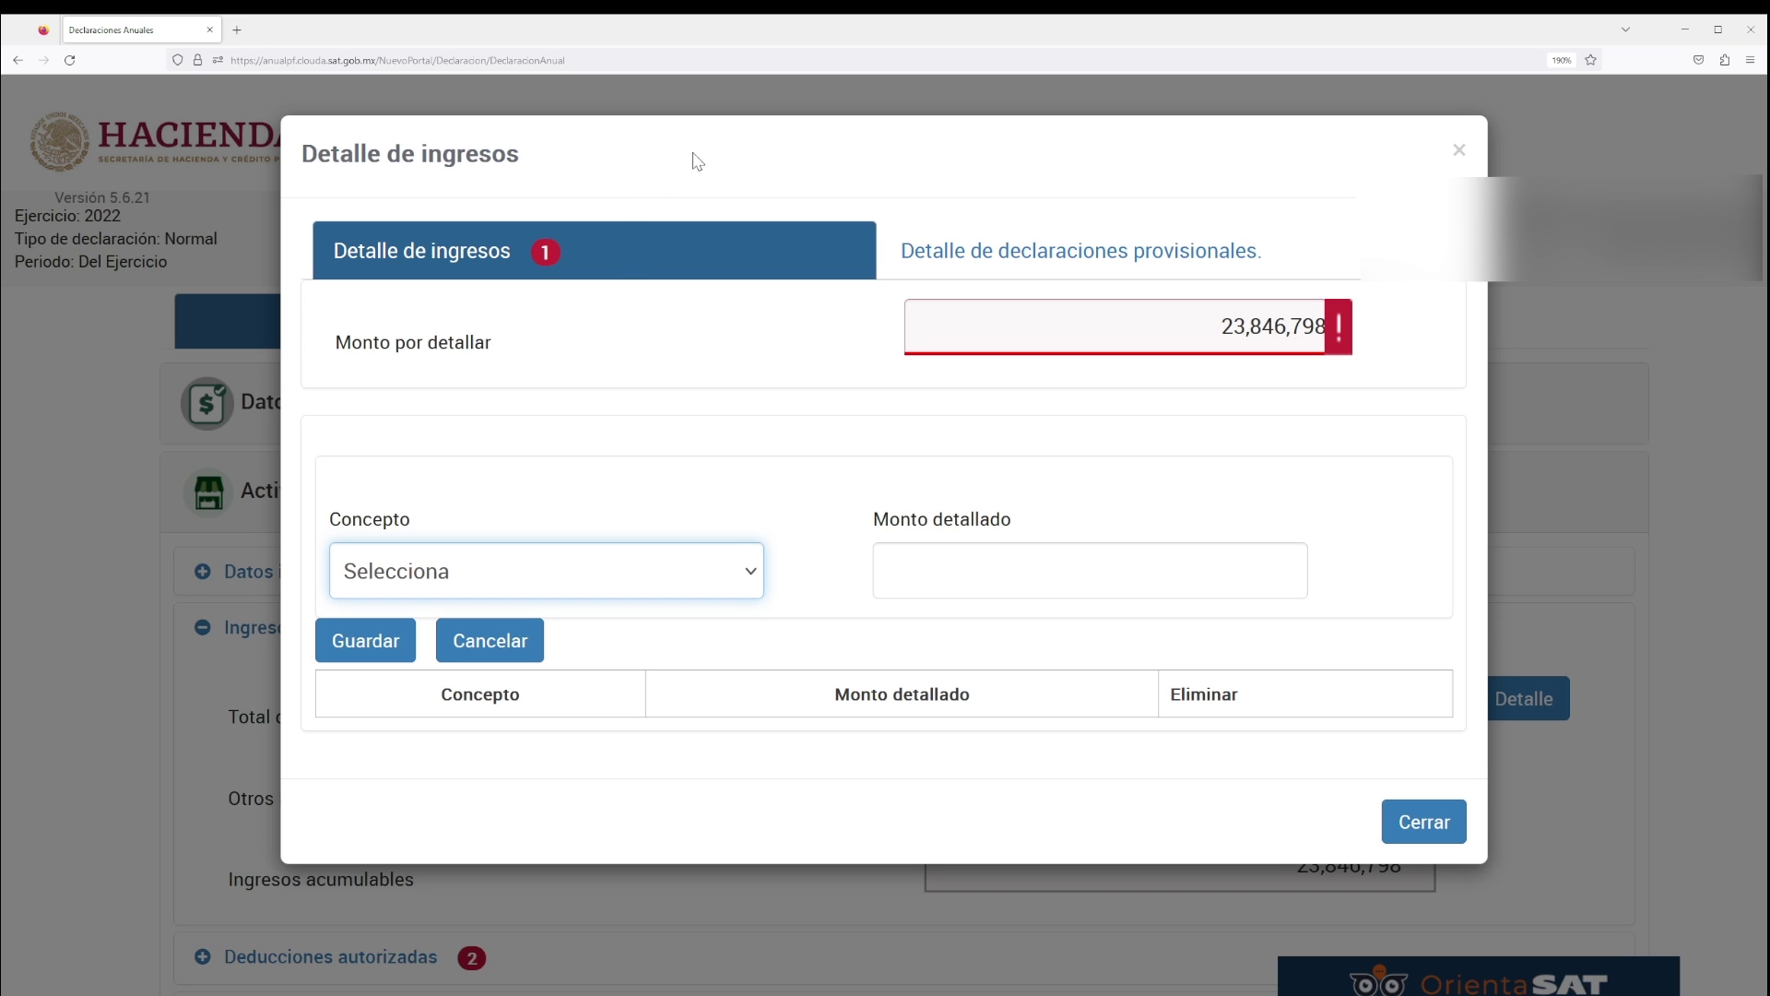
key(Down)
click(1042, 565)
text(23846798)
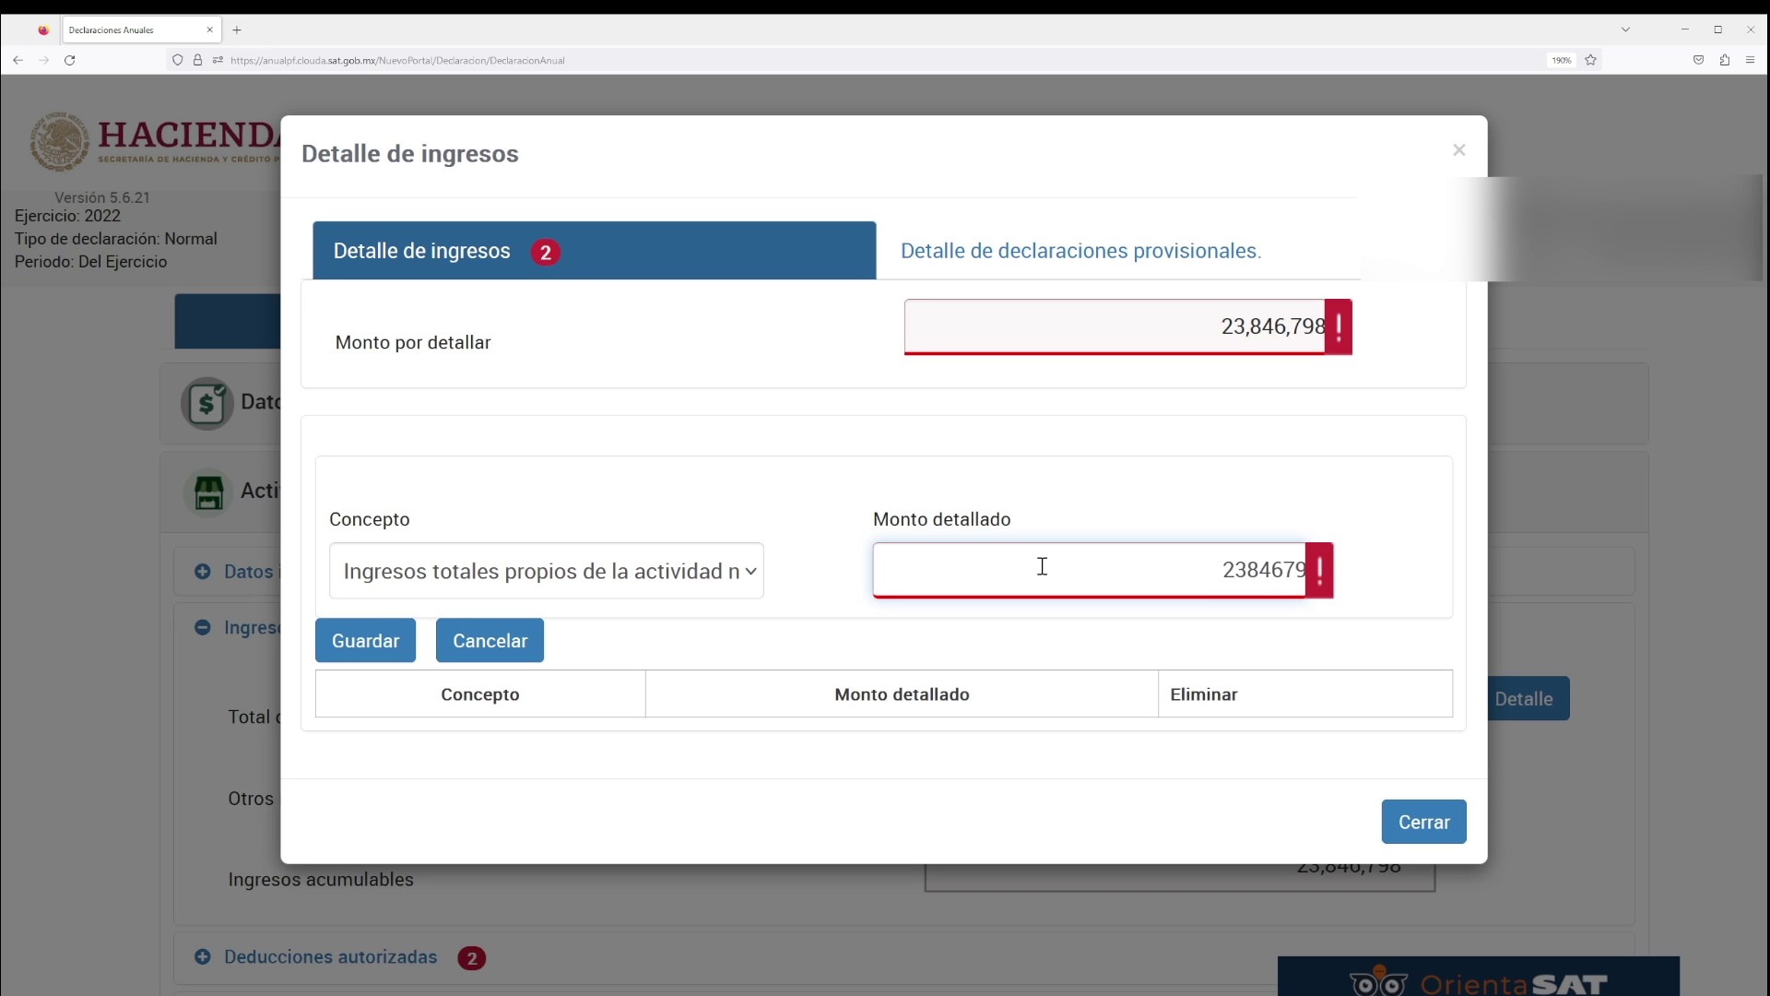
click(368, 657)
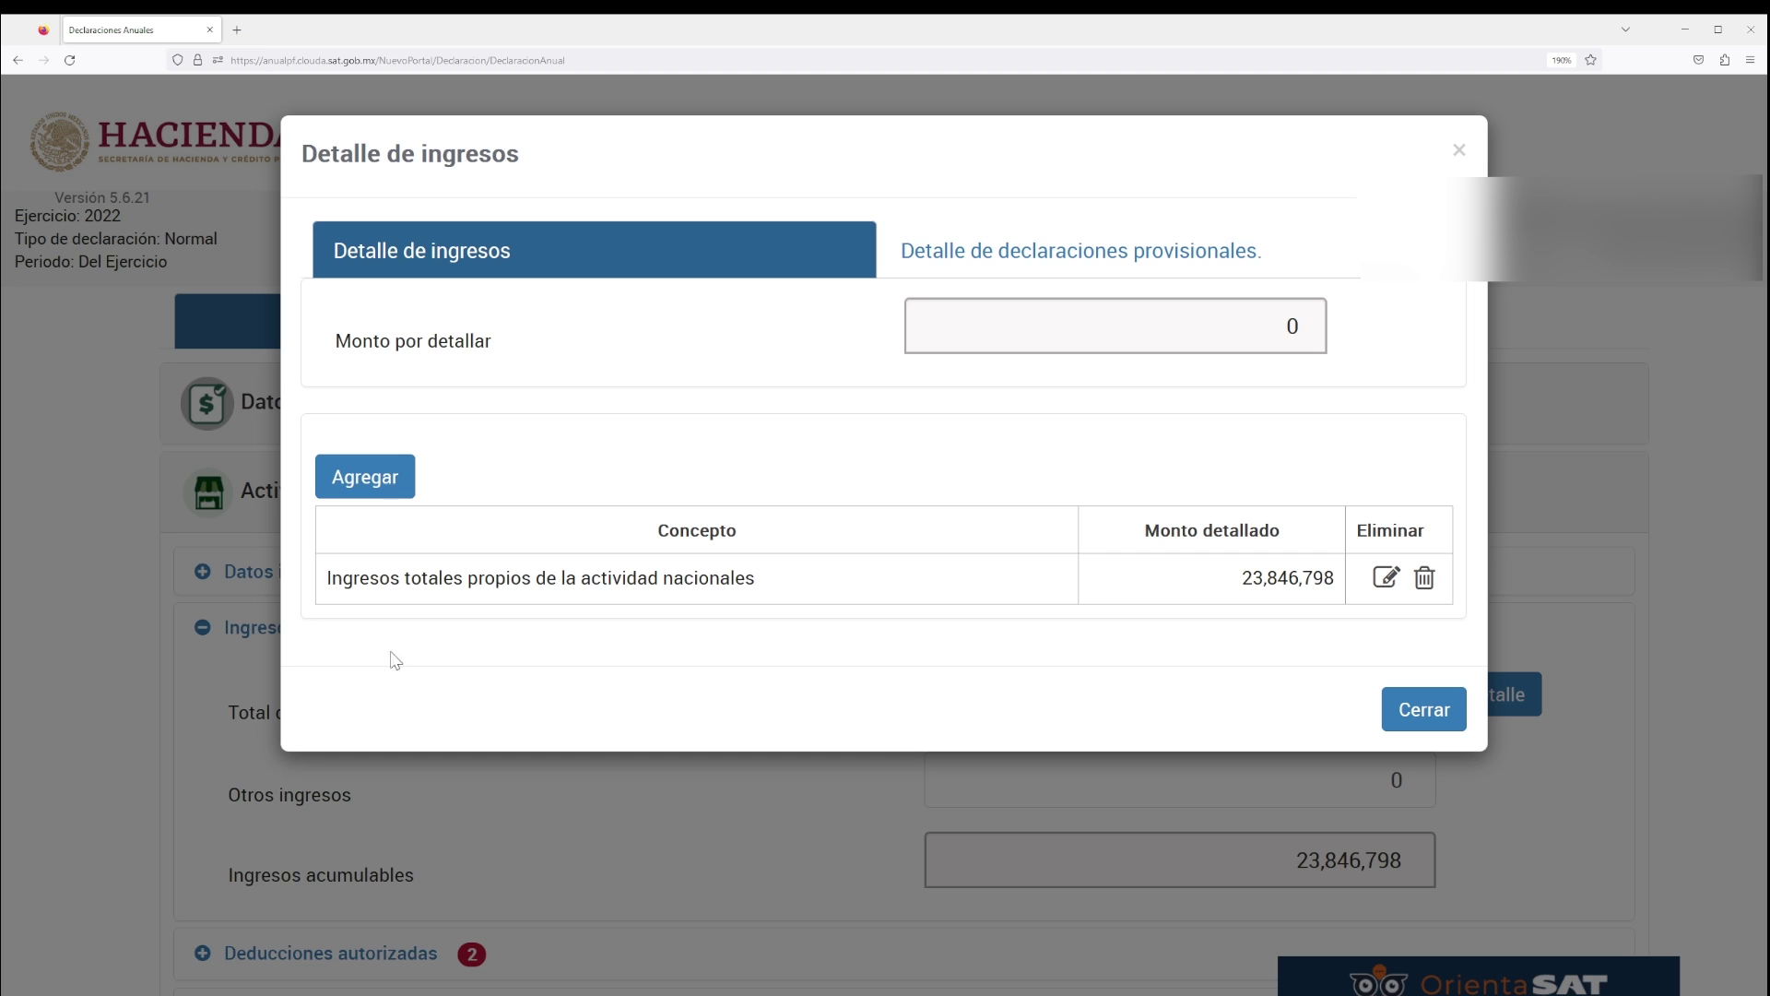
click(1410, 717)
click(286, 634)
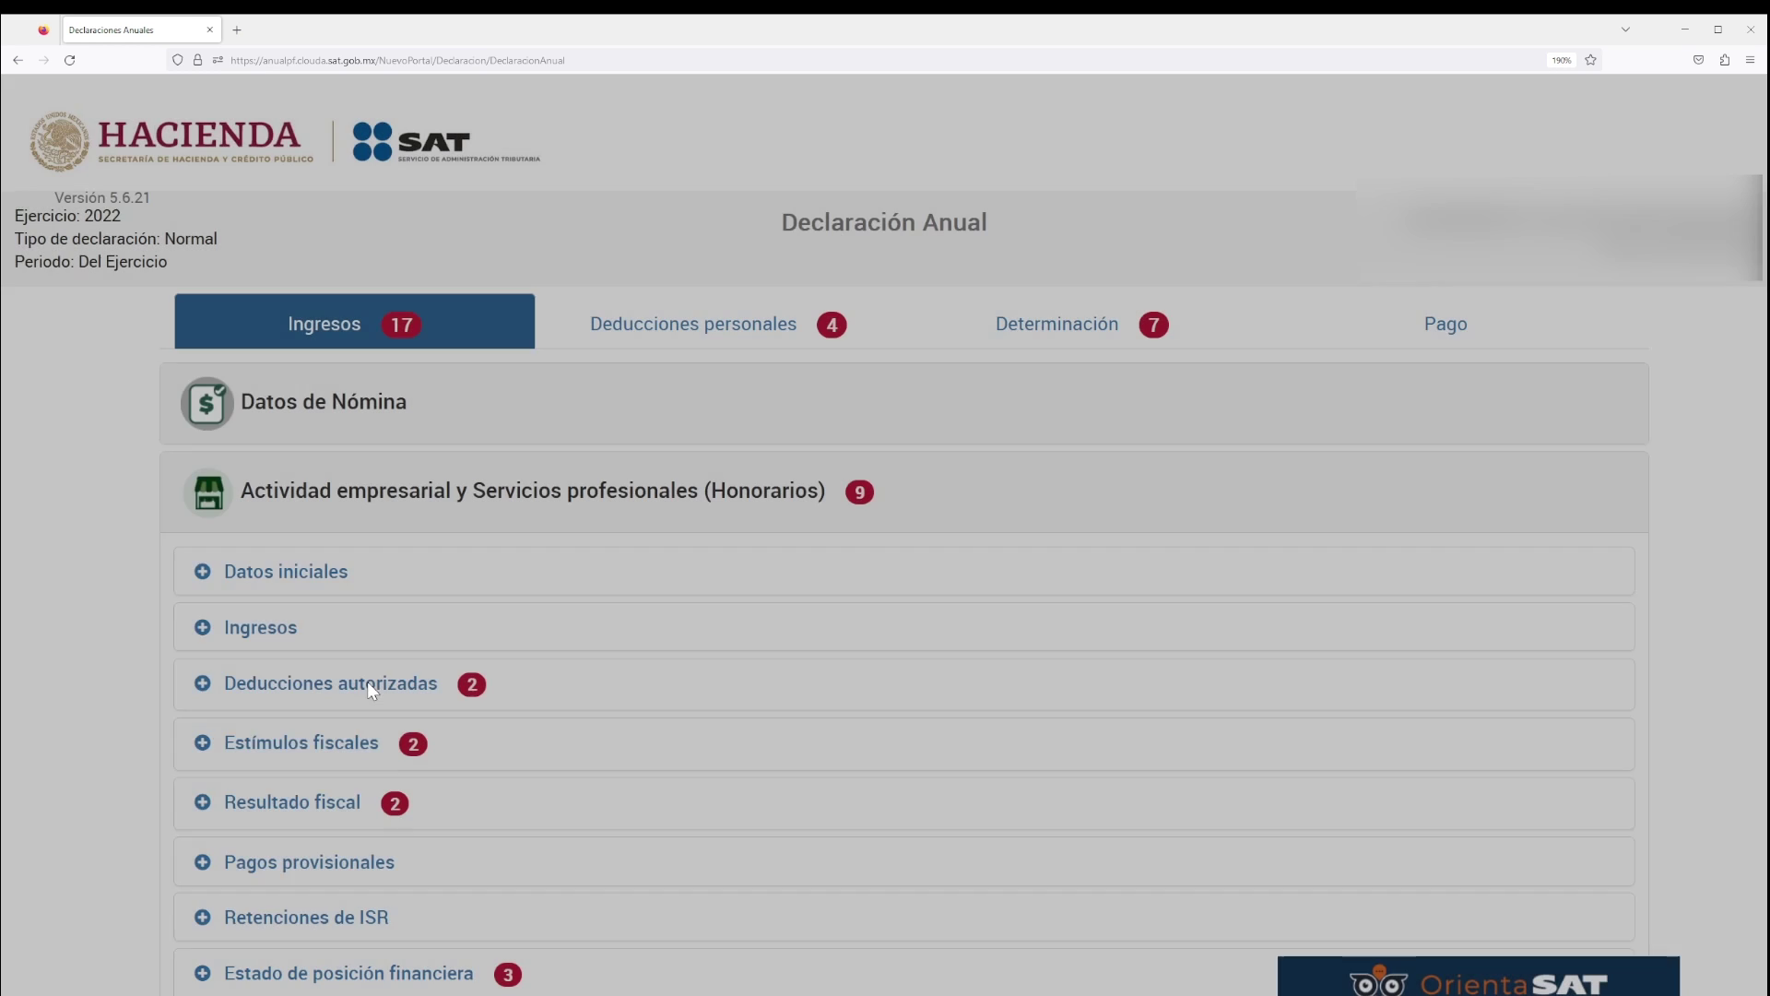
- Expand Deducciones autorizadas and review the monthly provisional returns totalling 2,289,393
click(367, 682)
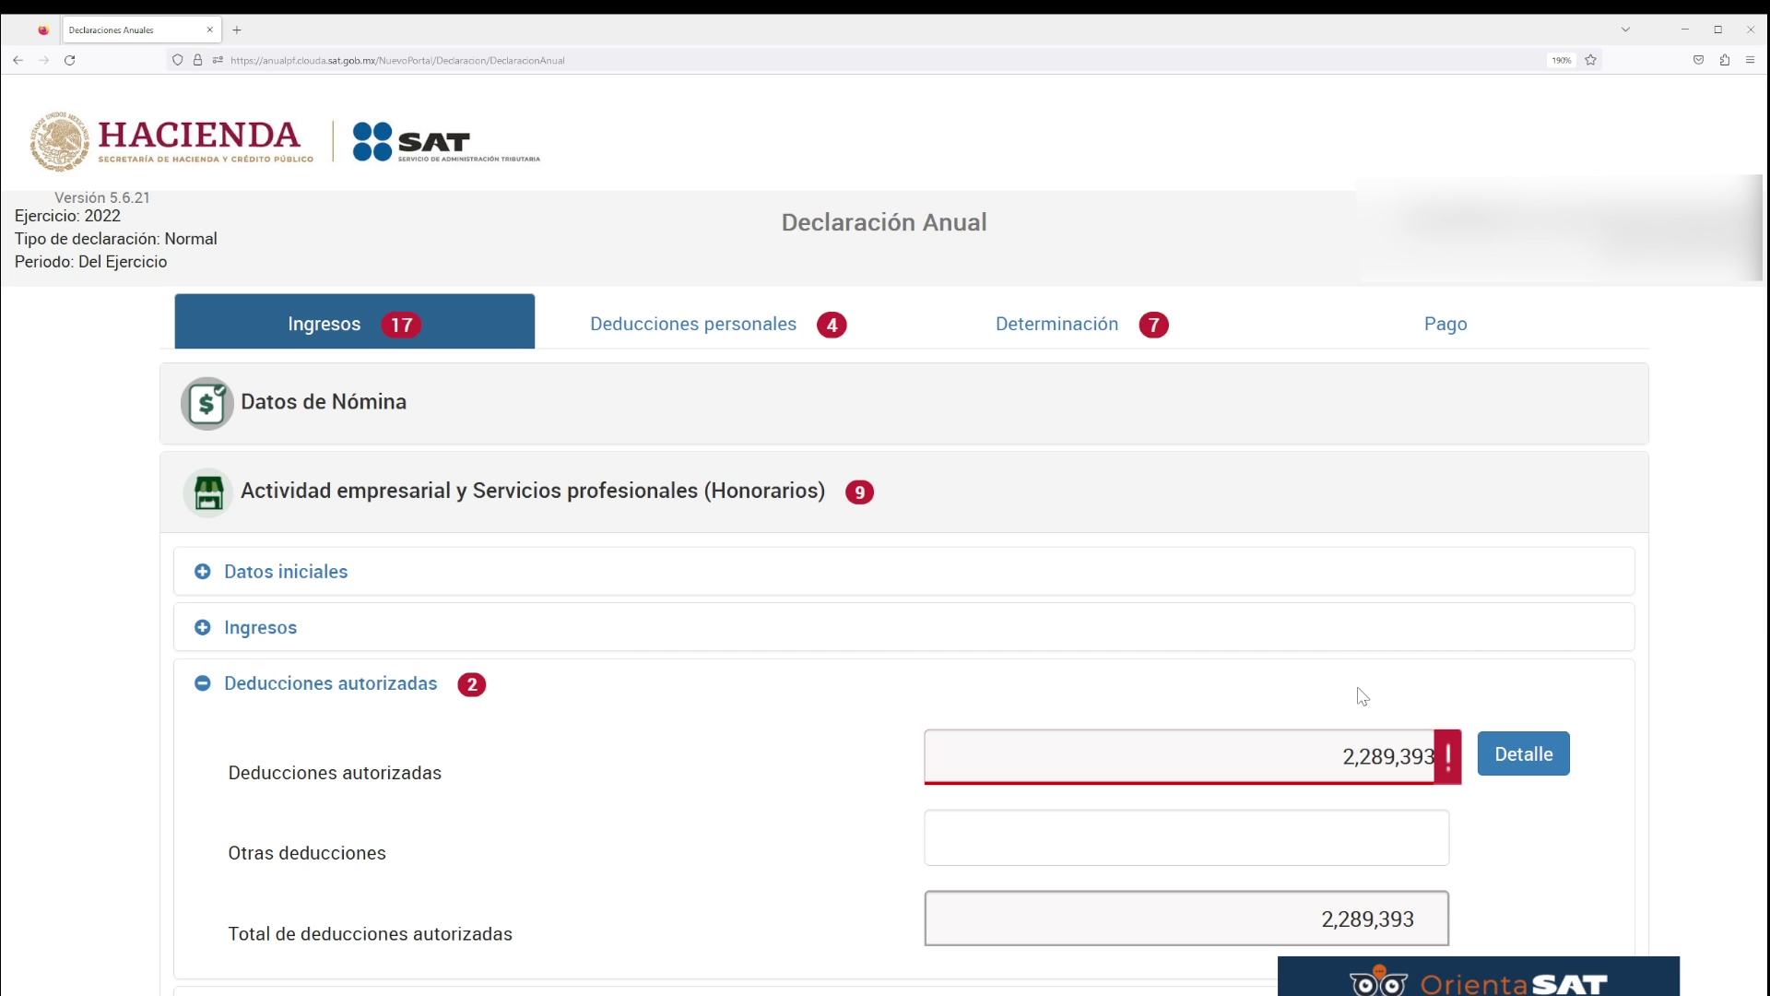
click(1508, 773)
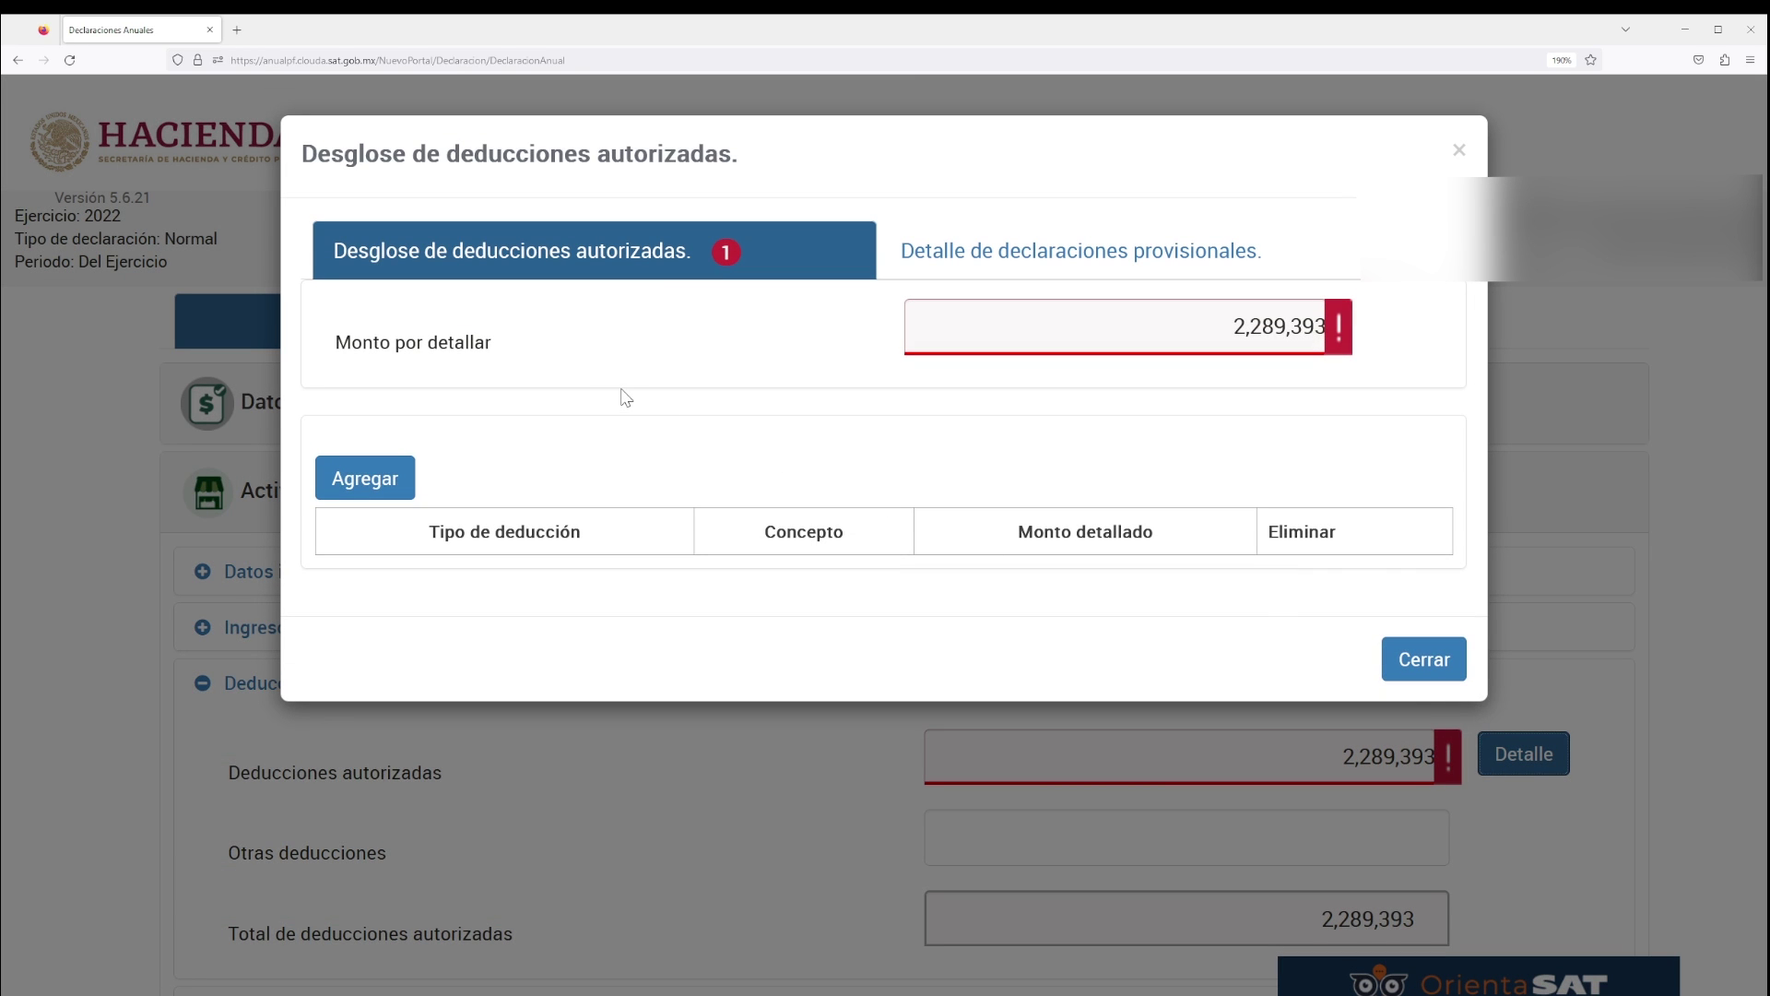
click(1125, 266)
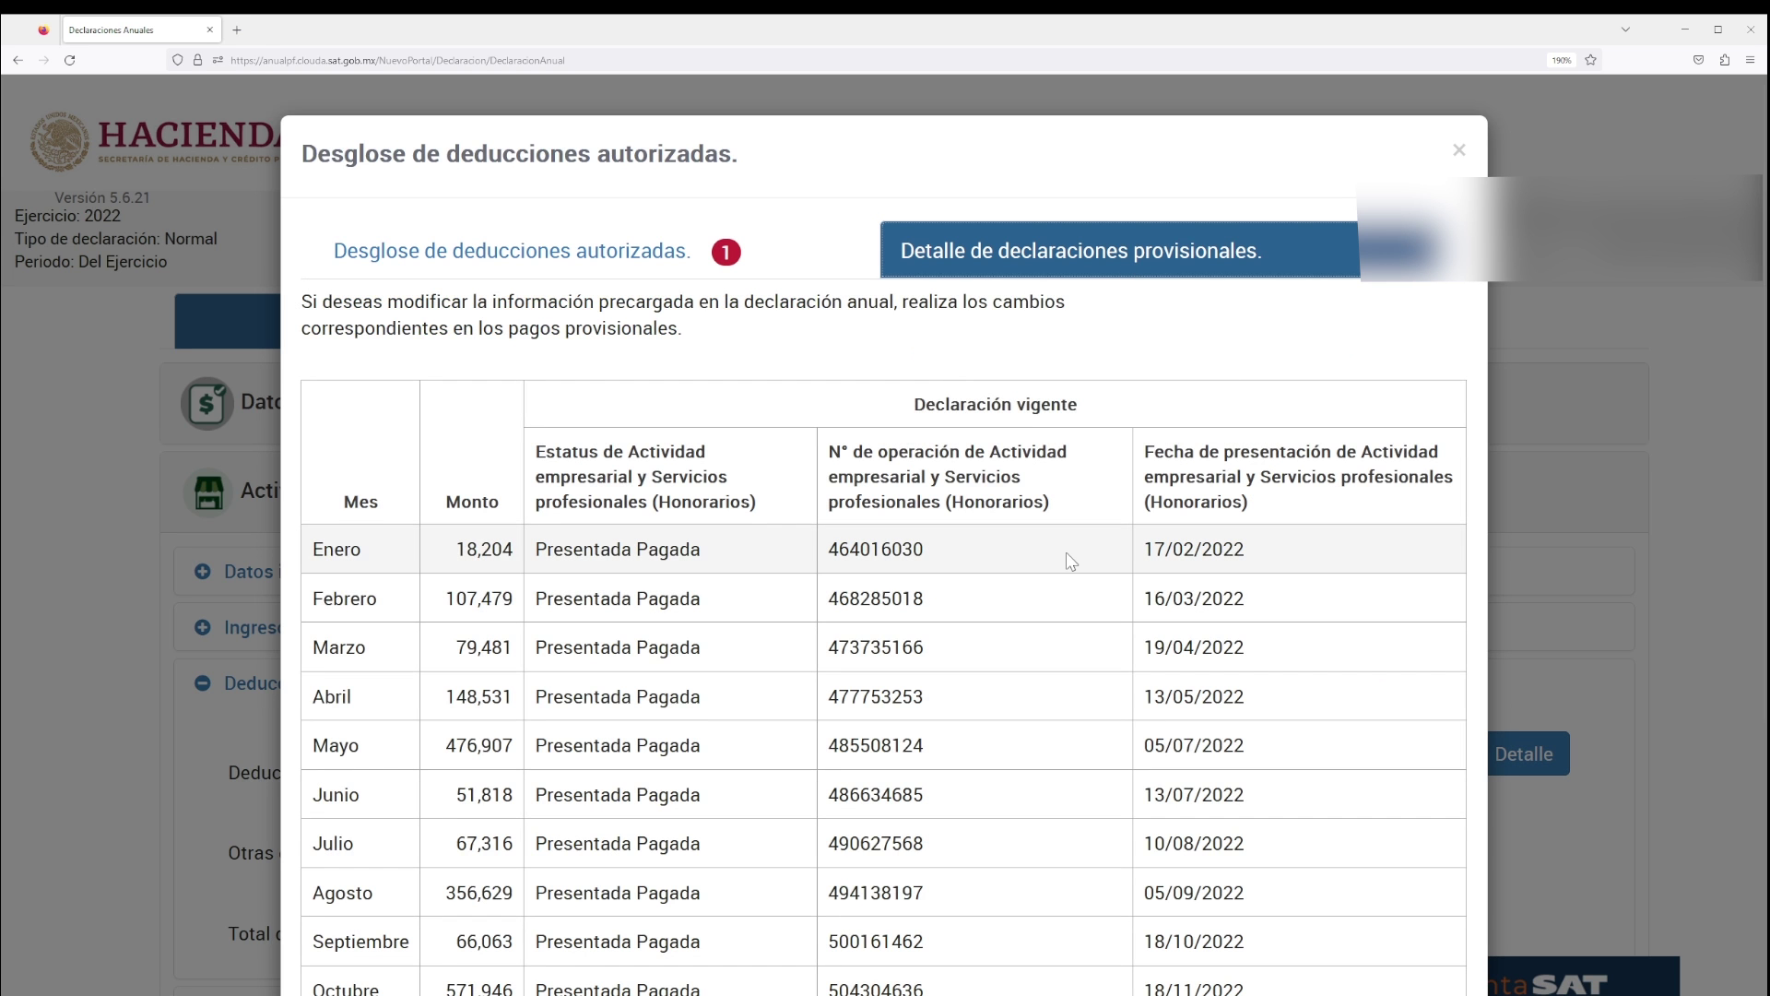
scroll(1069, 561, down, 1)
scroll(1069, 560, down, 1)
scroll(1056, 577, down, 2)
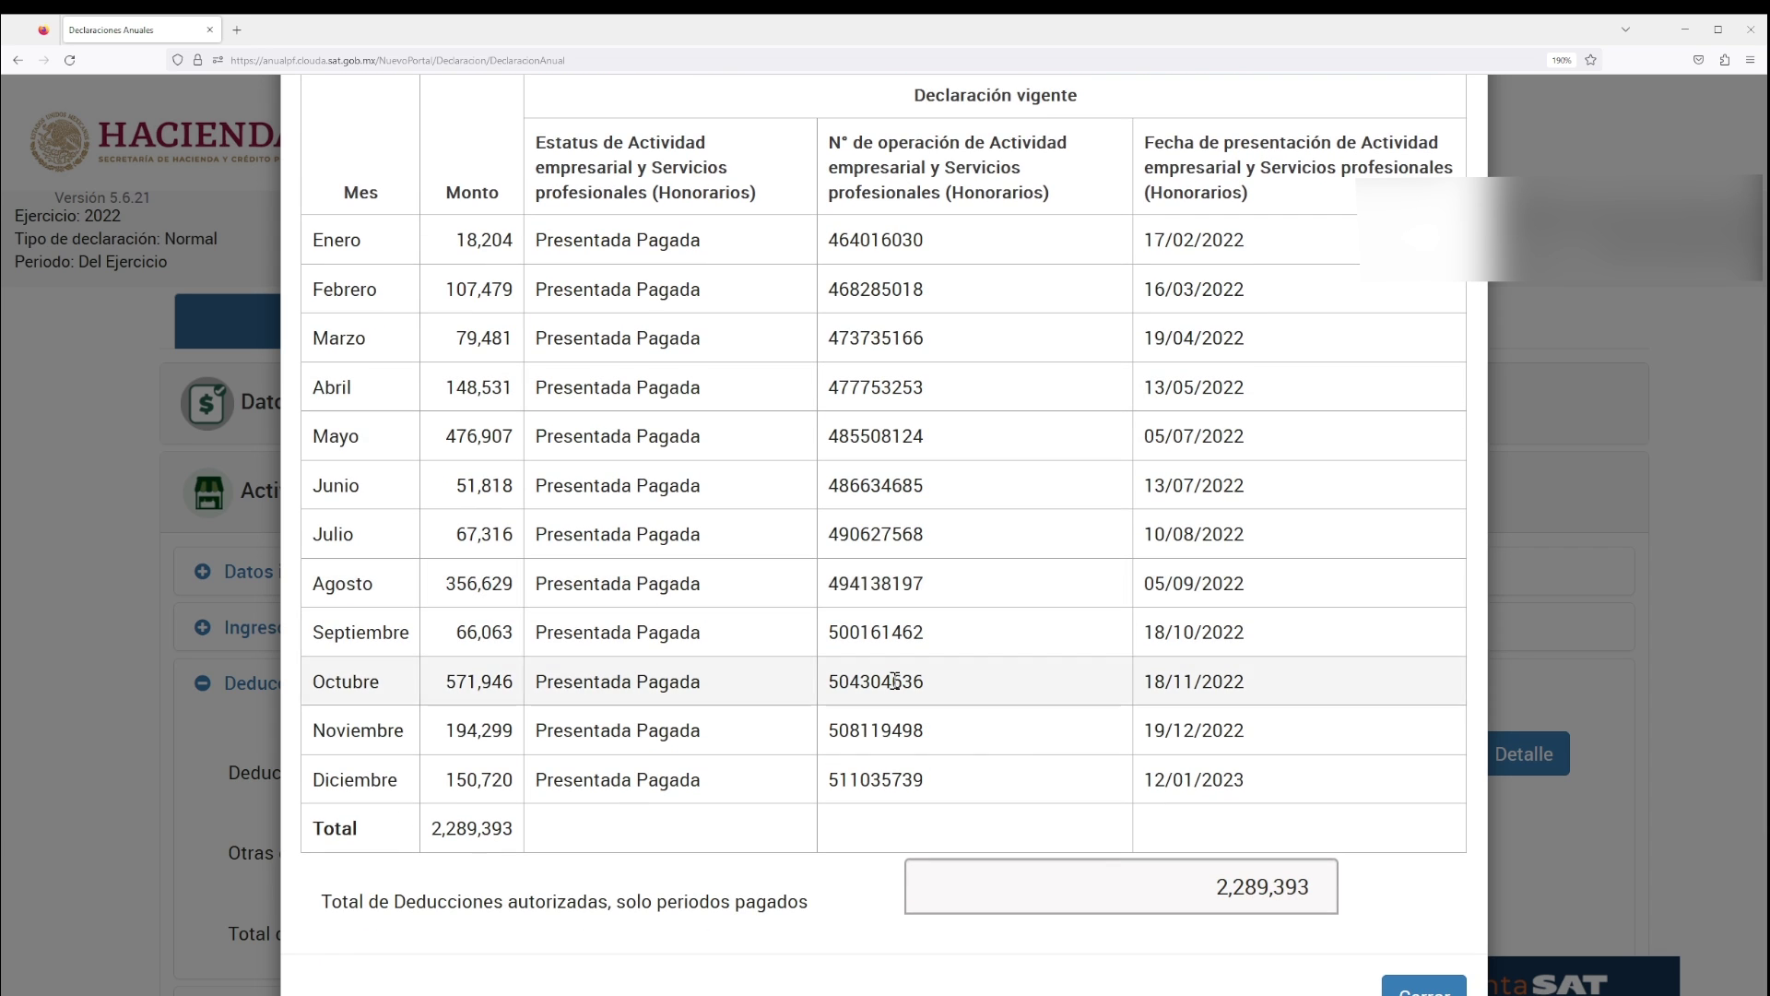
scroll(729, 719, up, 4)
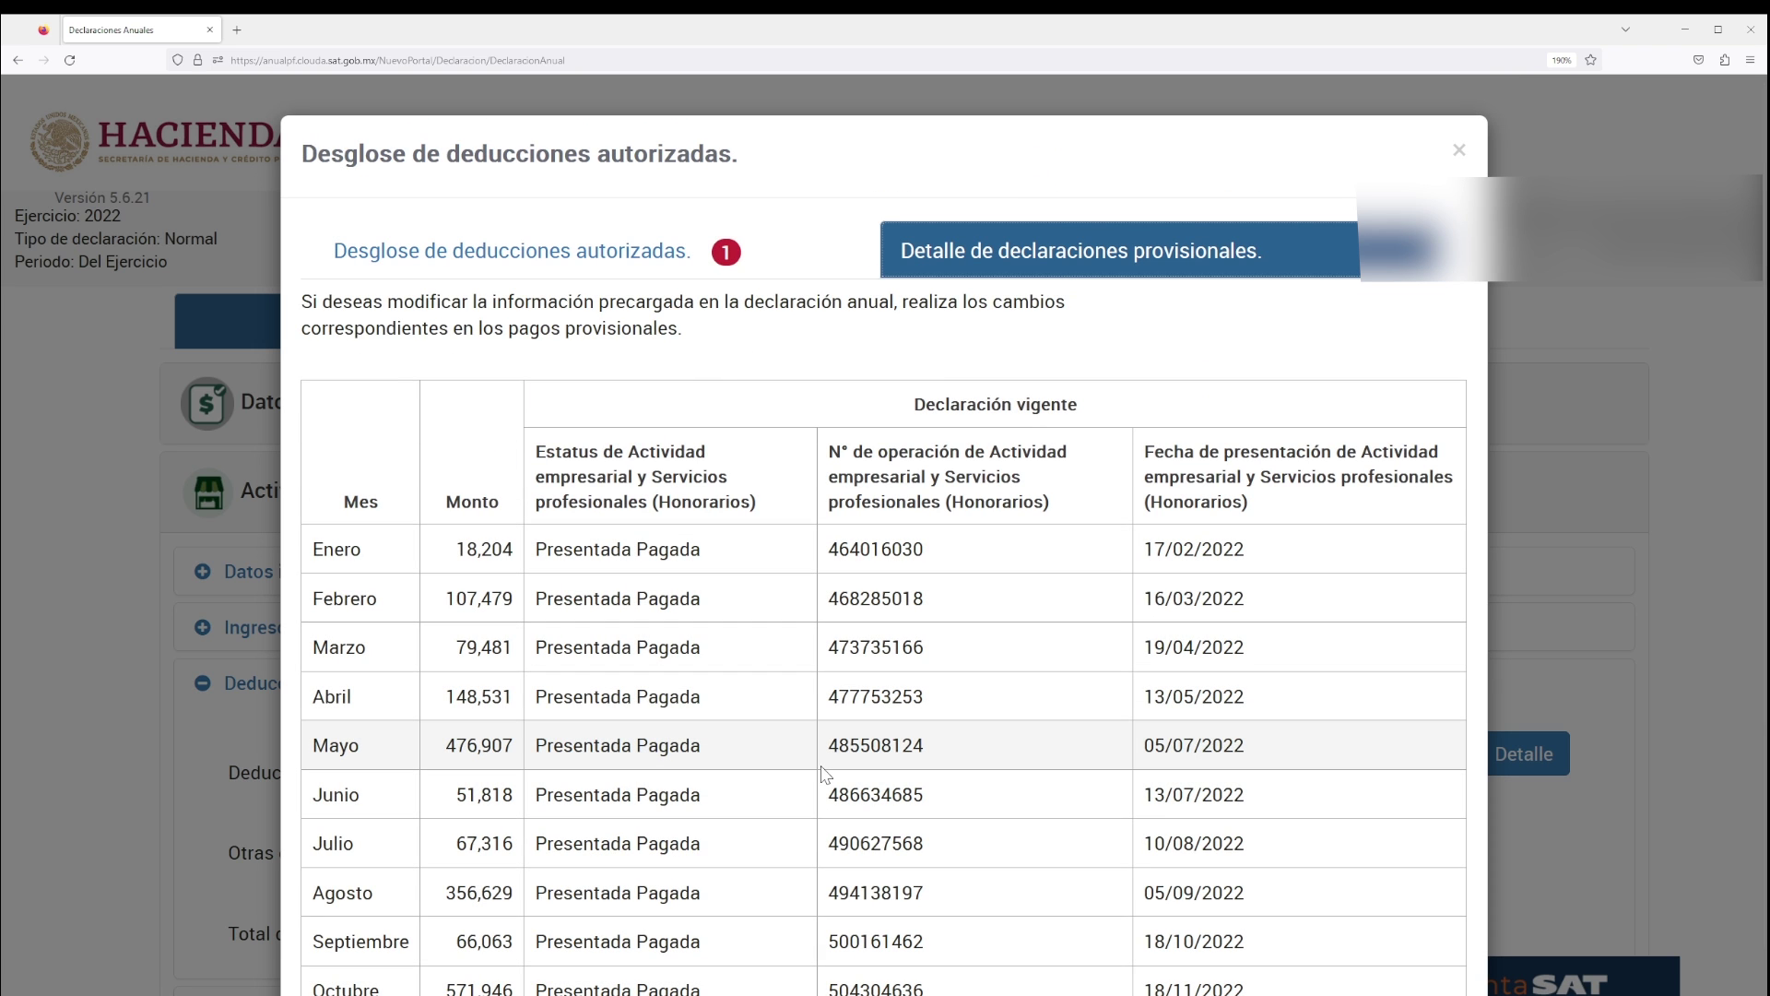
scroll(804, 781, down, 3)
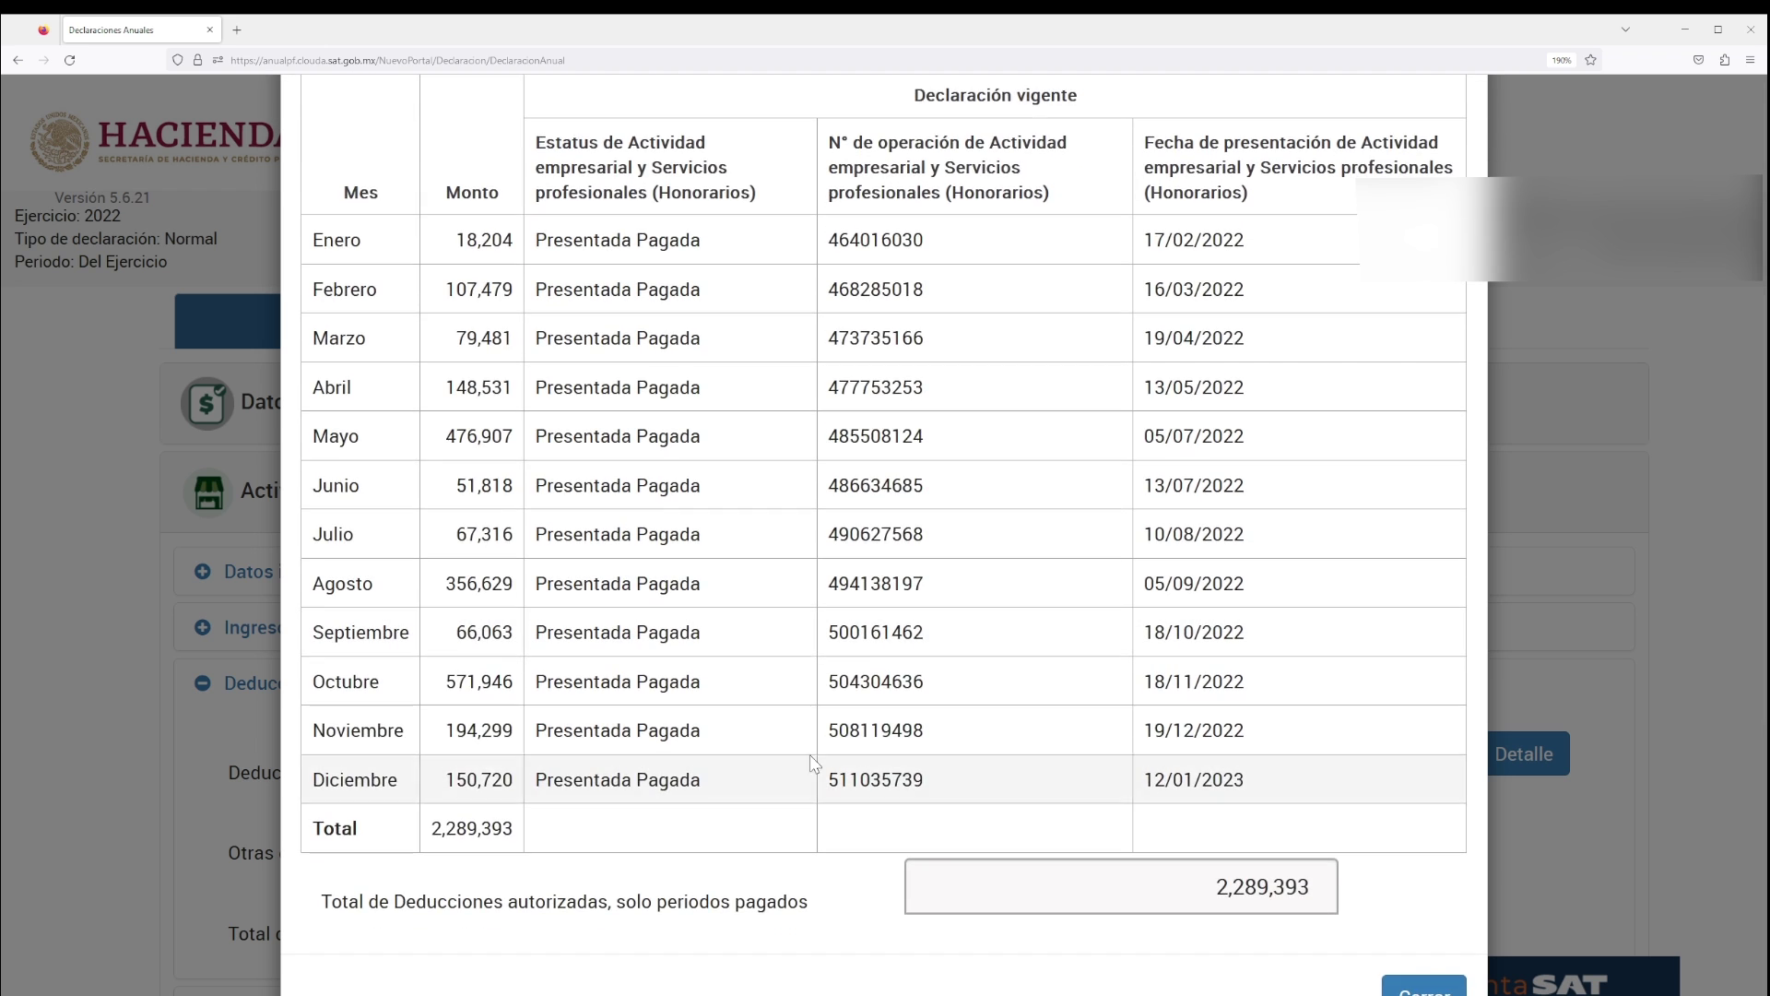
scroll(793, 701, up, 4)
click(662, 268)
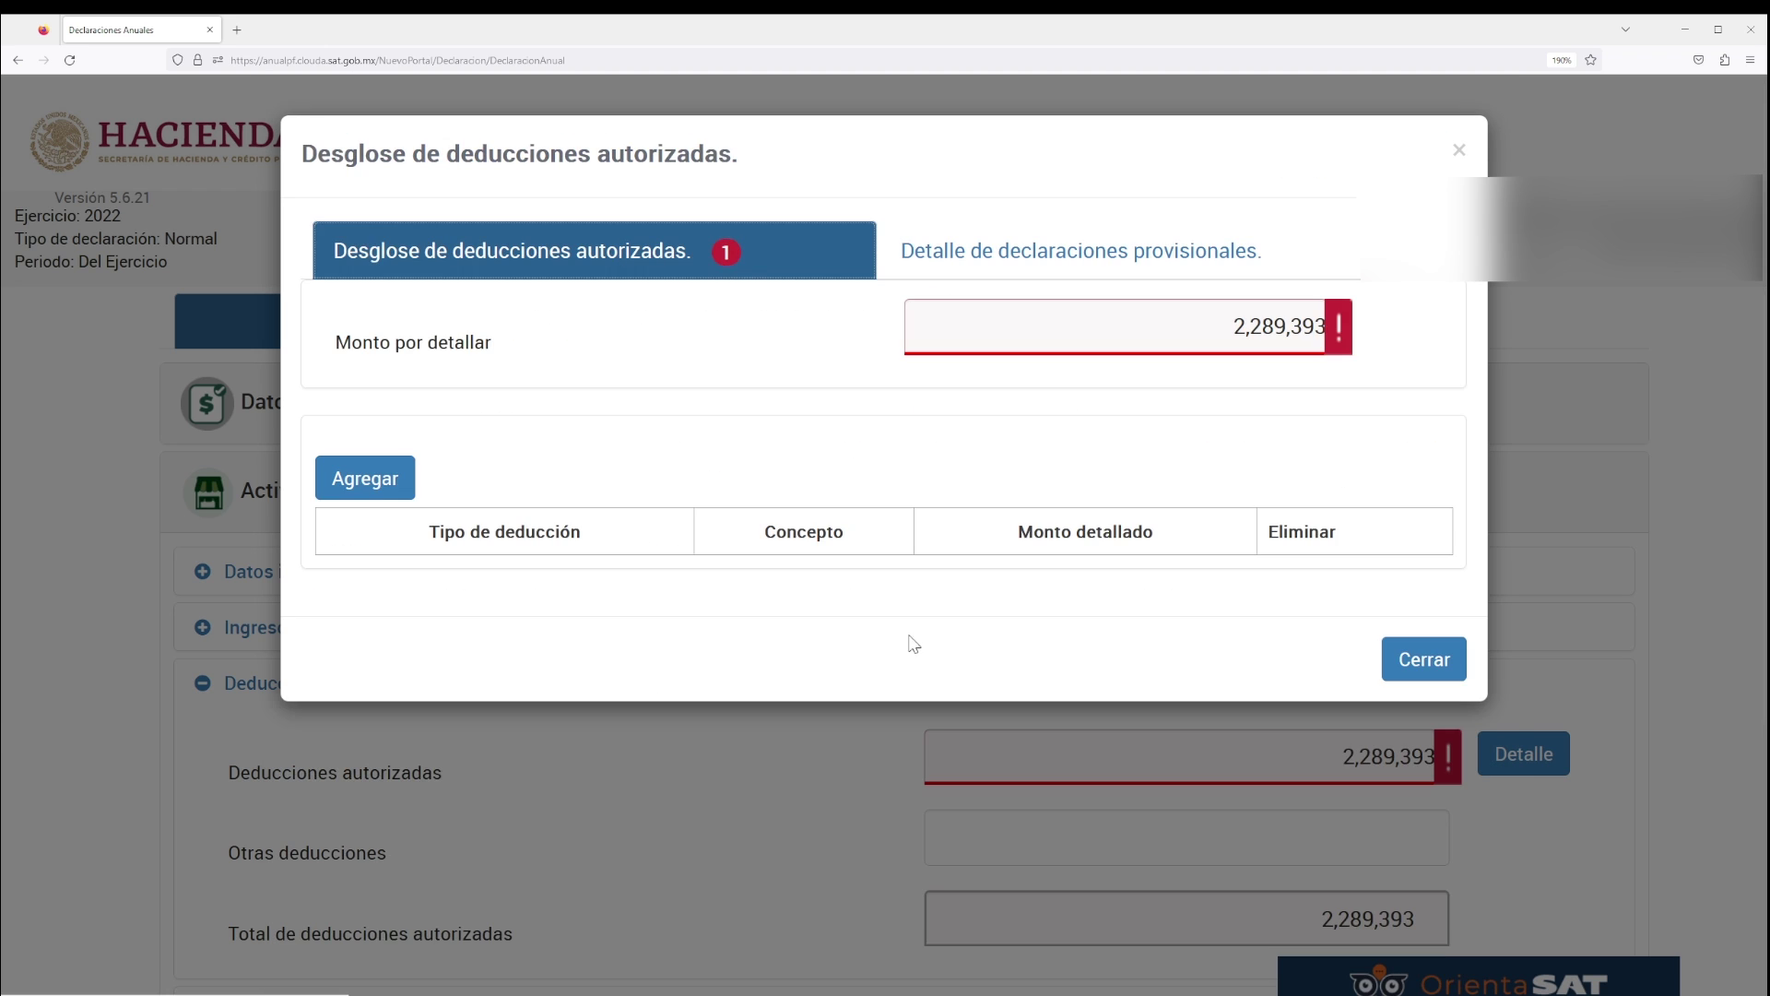
- Add a deduction line of type Gastos, concept Gastos, amount 2,289,393
click(397, 481)
click(528, 577)
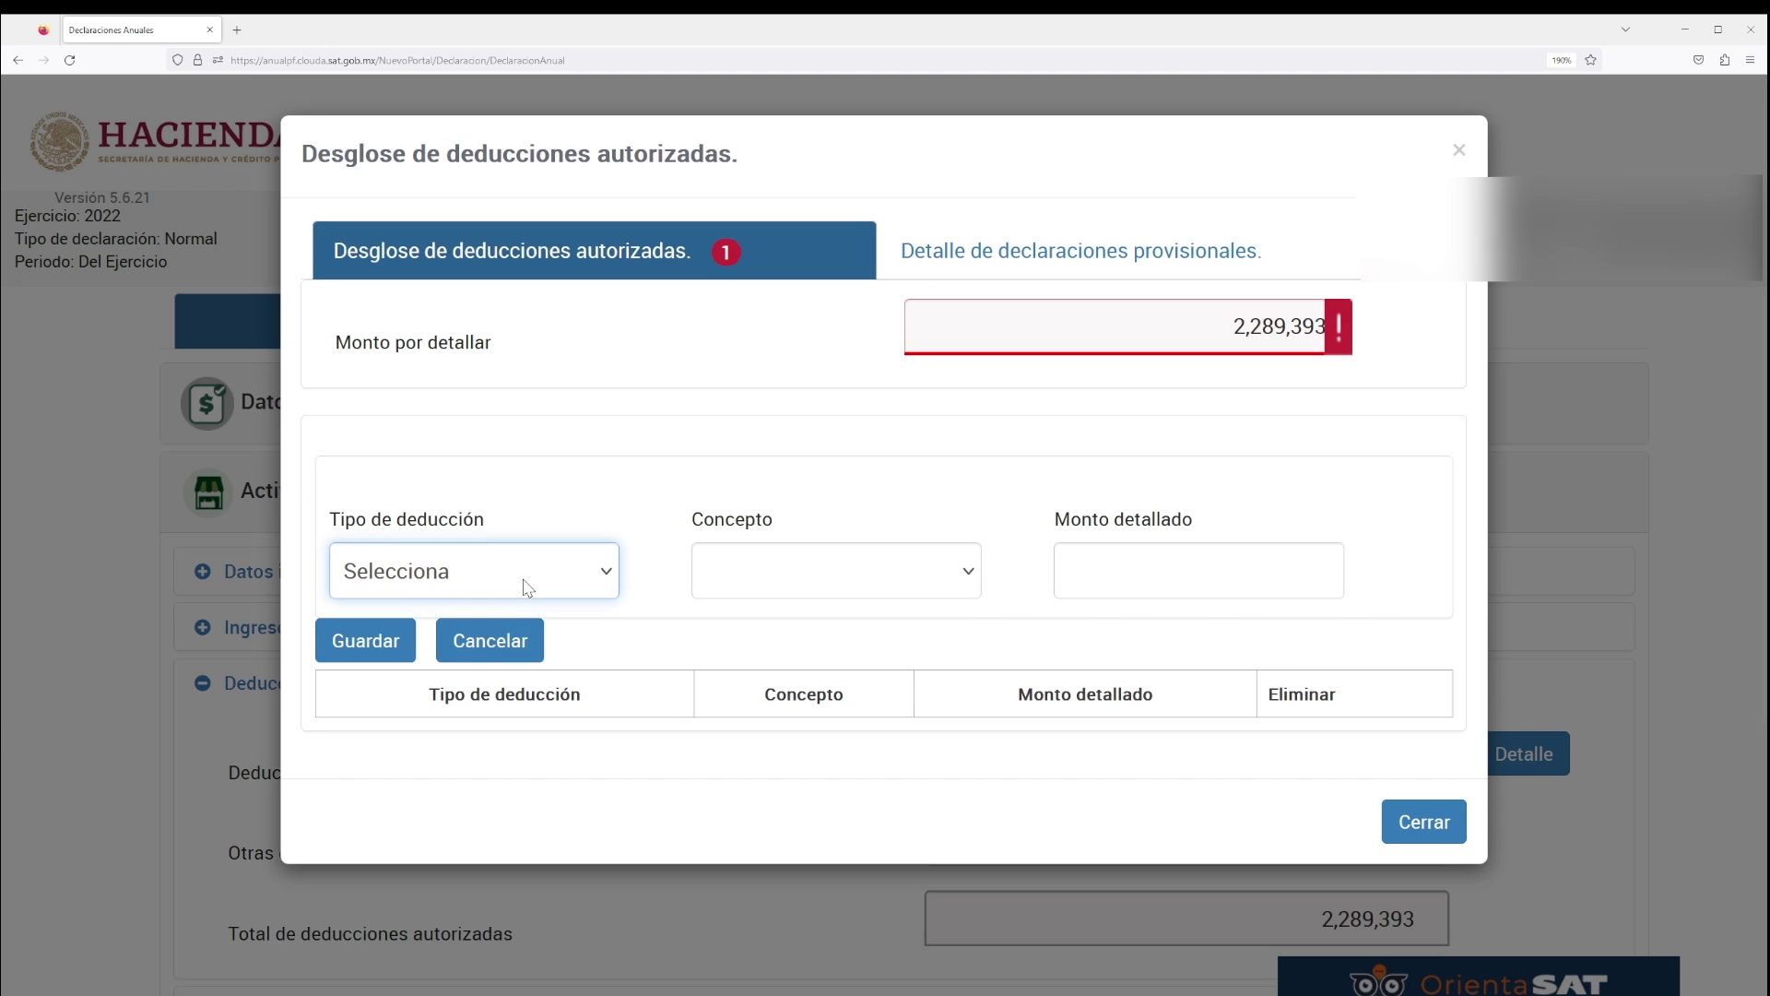
click(478, 682)
click(907, 590)
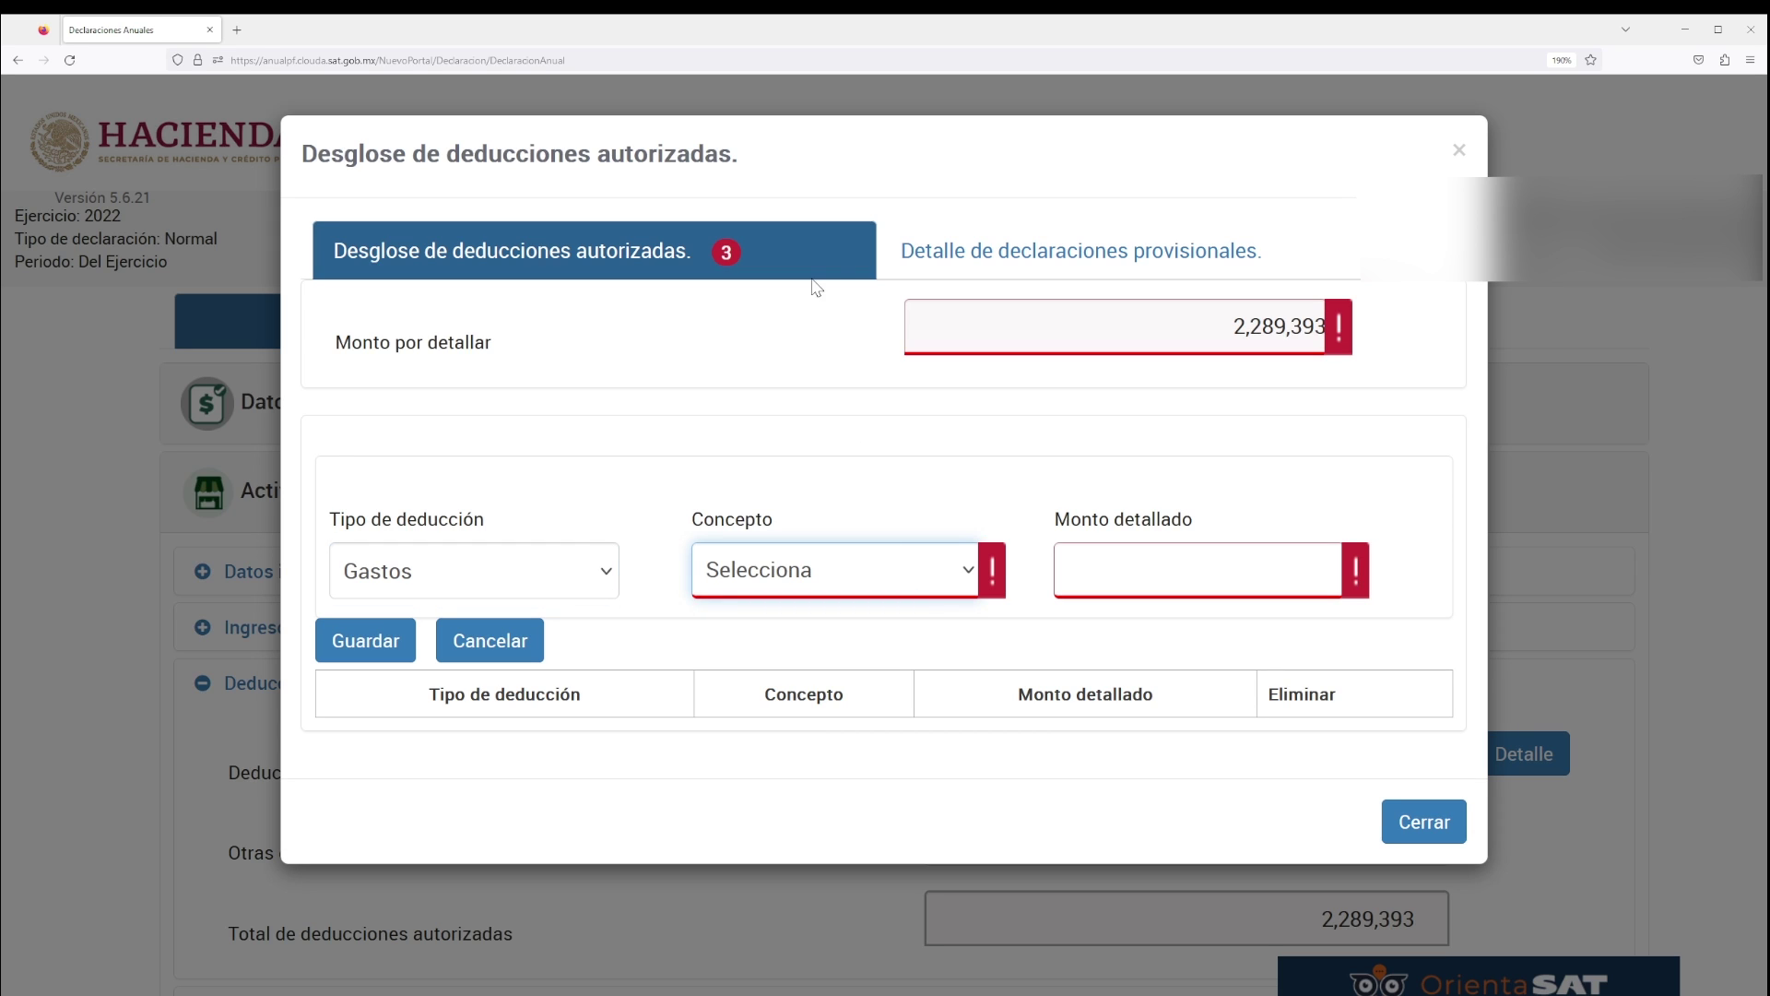
key(Down)
click(1203, 561)
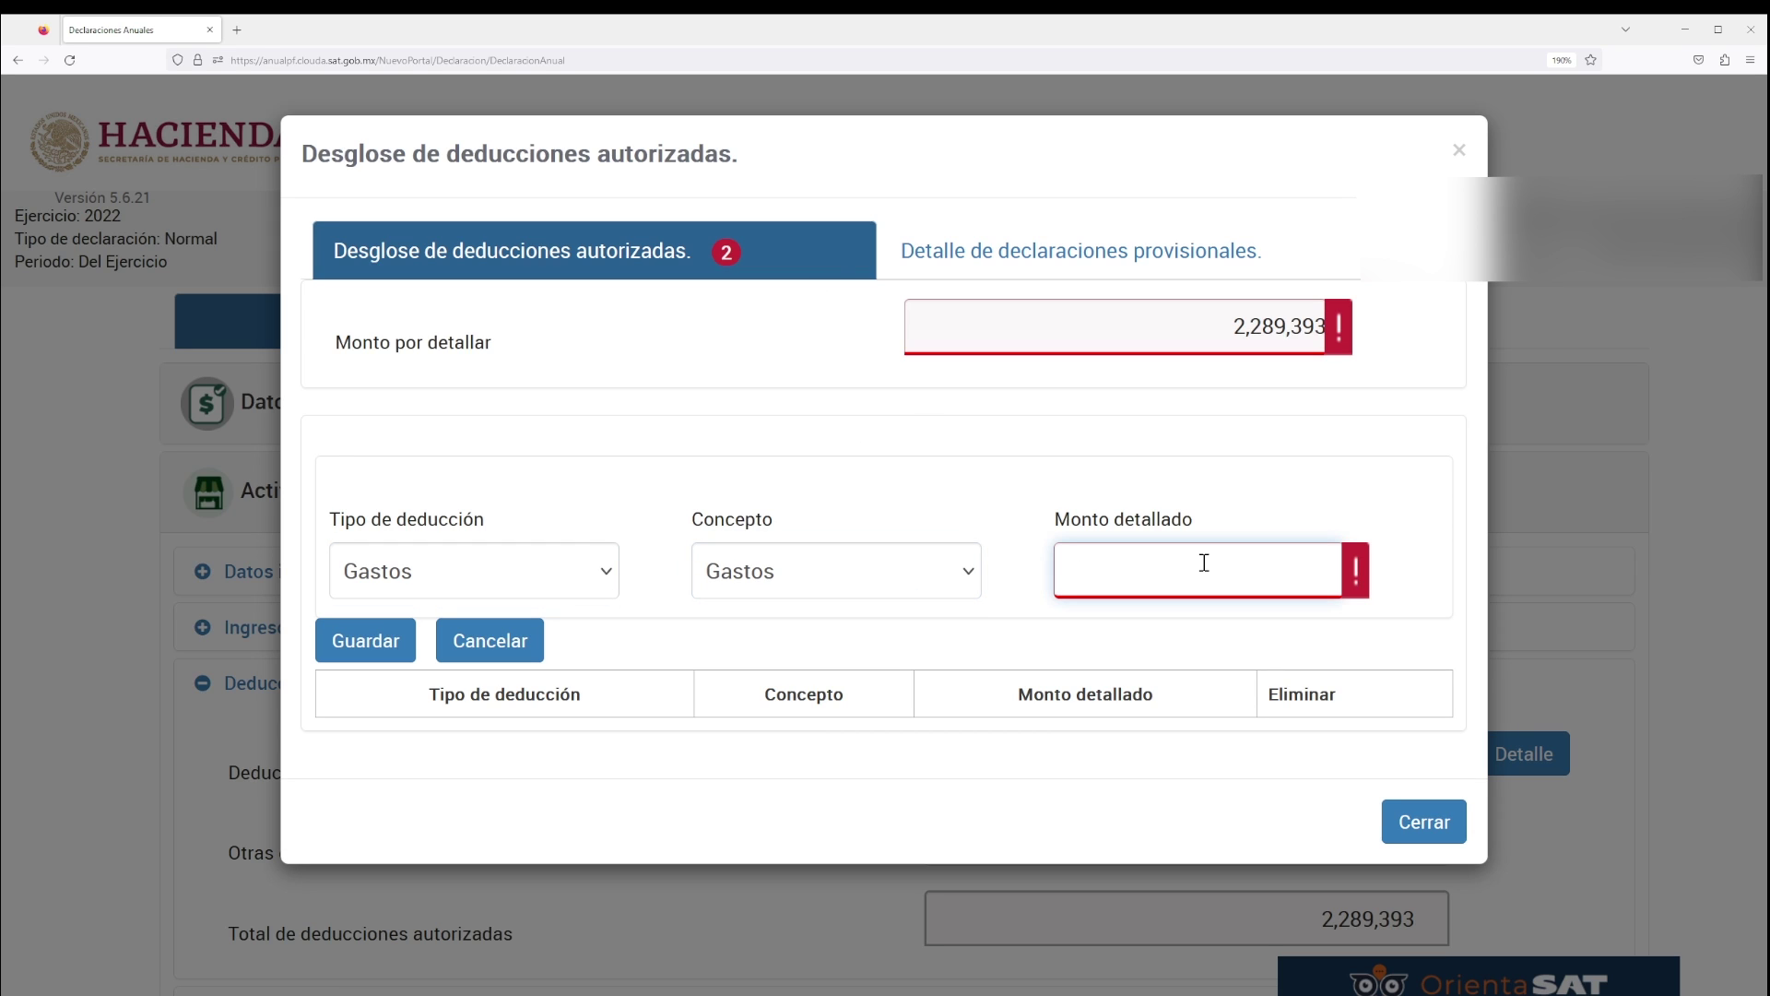
text(2289393)
click(367, 638)
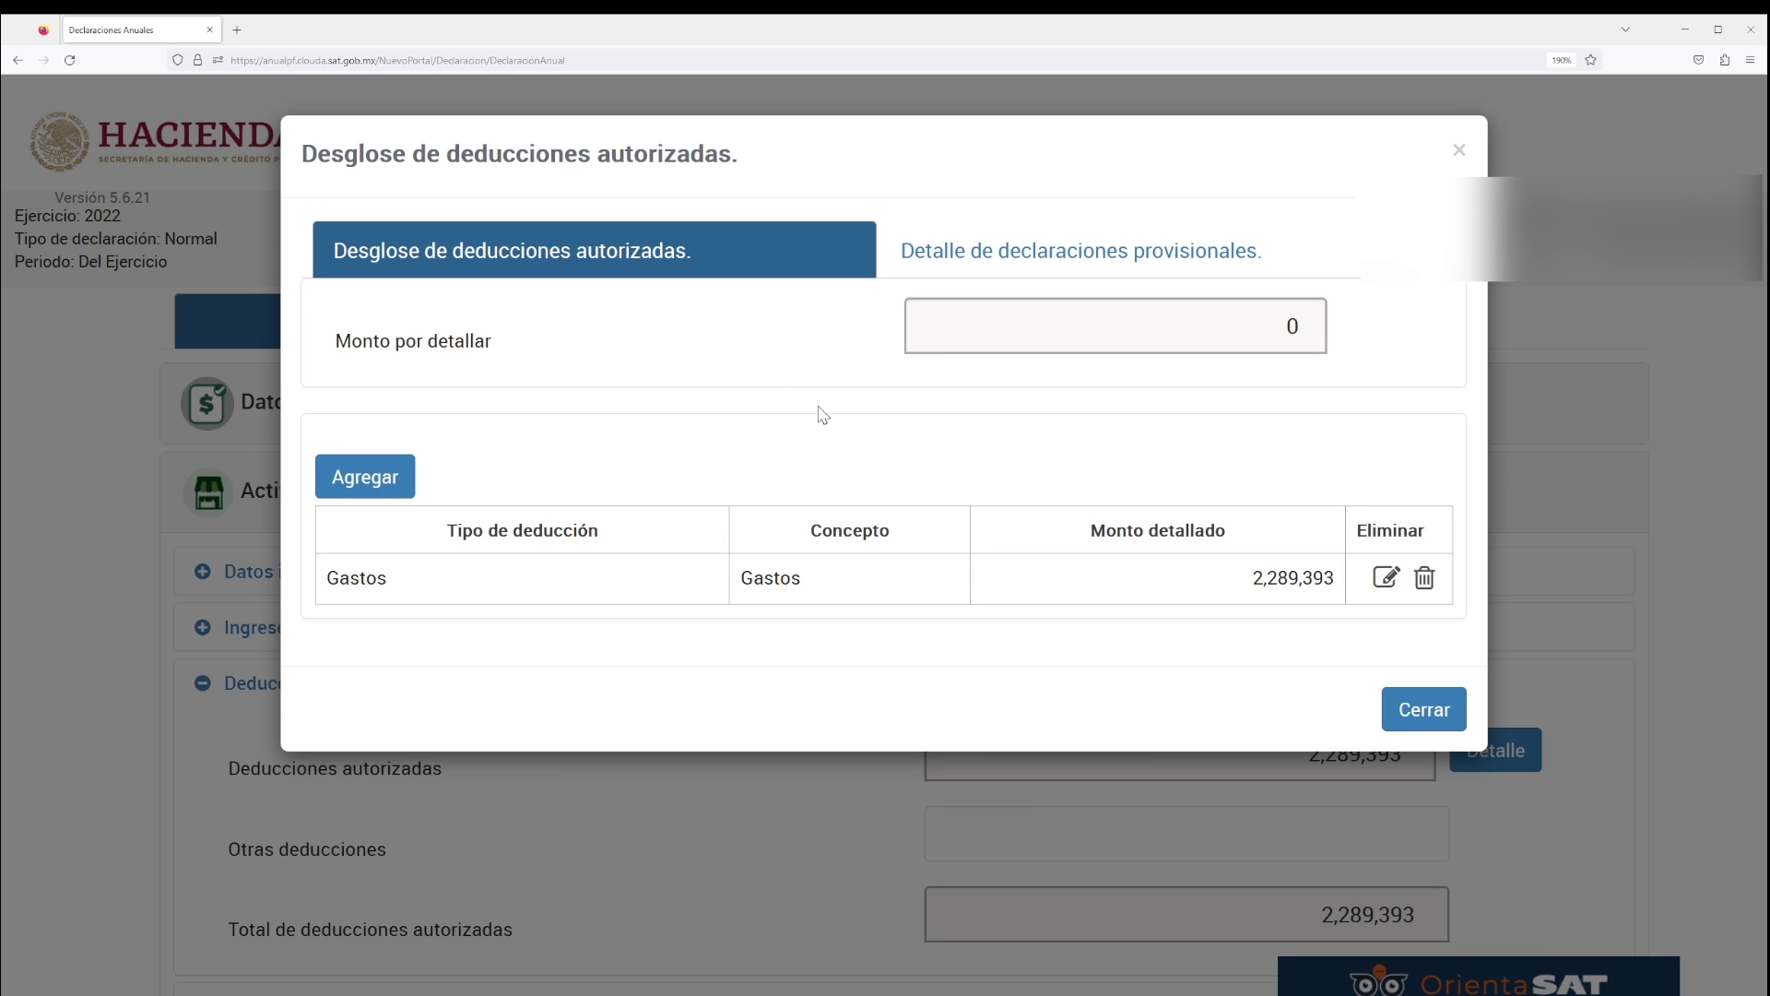
- Browse concept options for a second deduction entry, cancel it, and close the breakdown
click(411, 478)
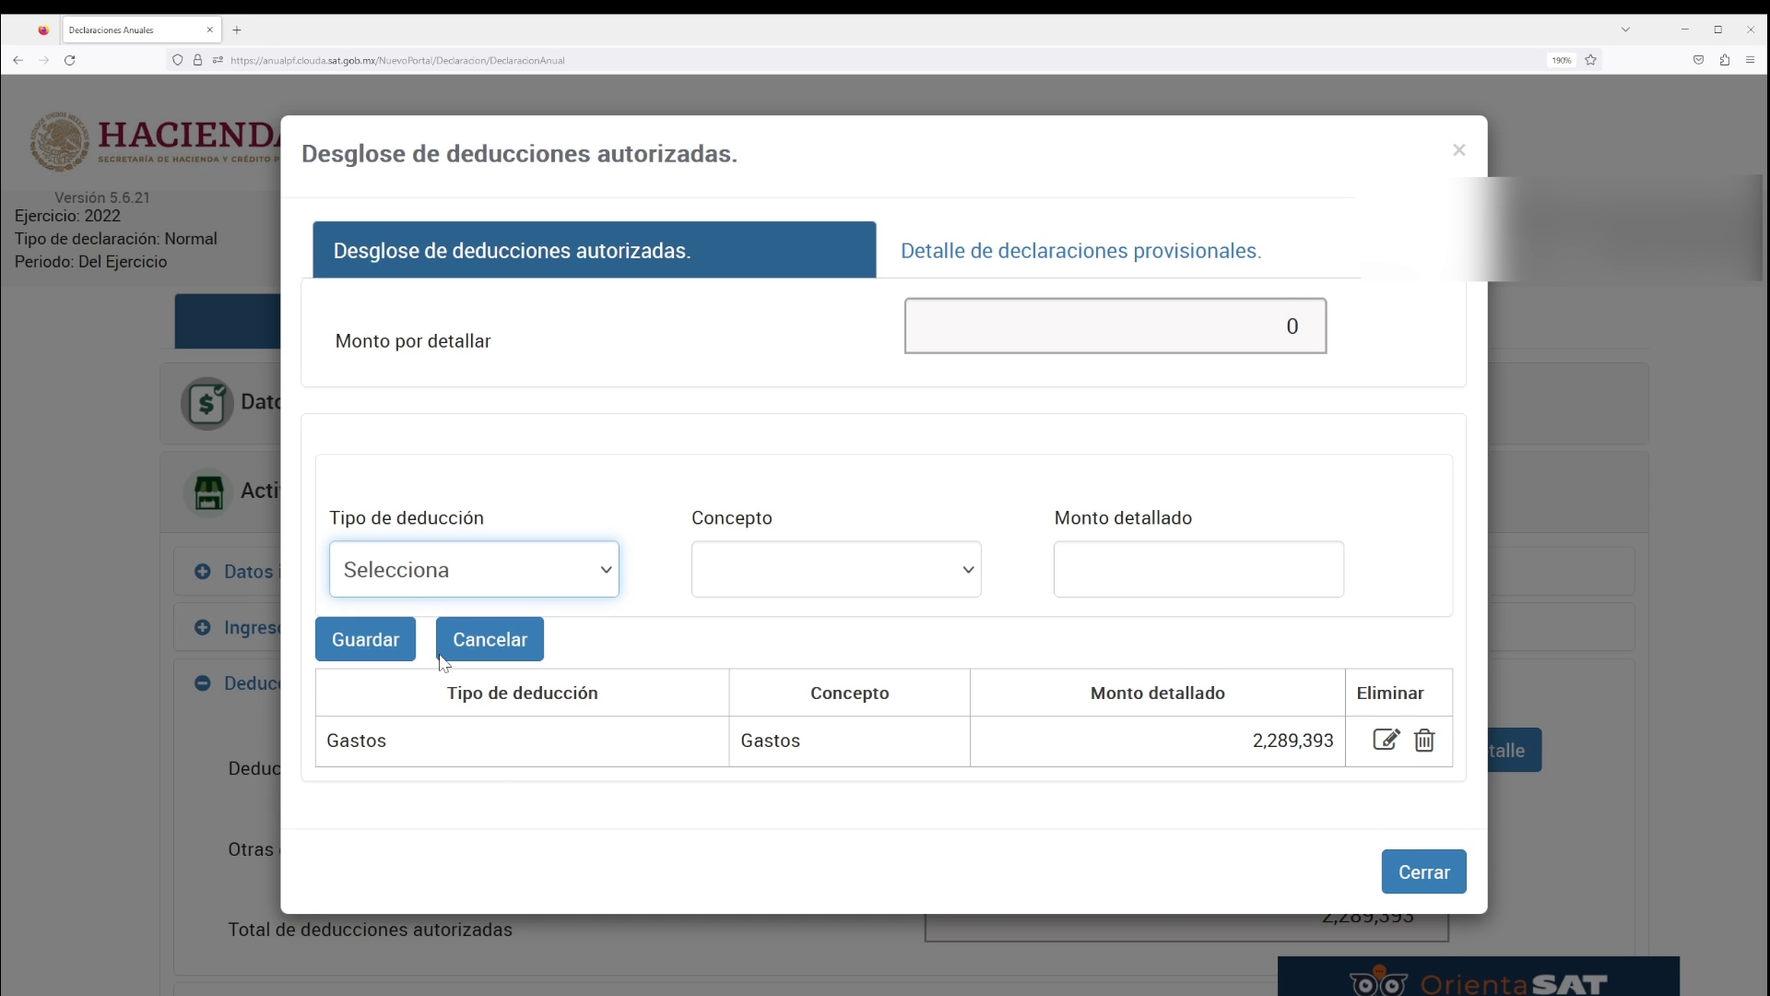
key(Down)
click(842, 586)
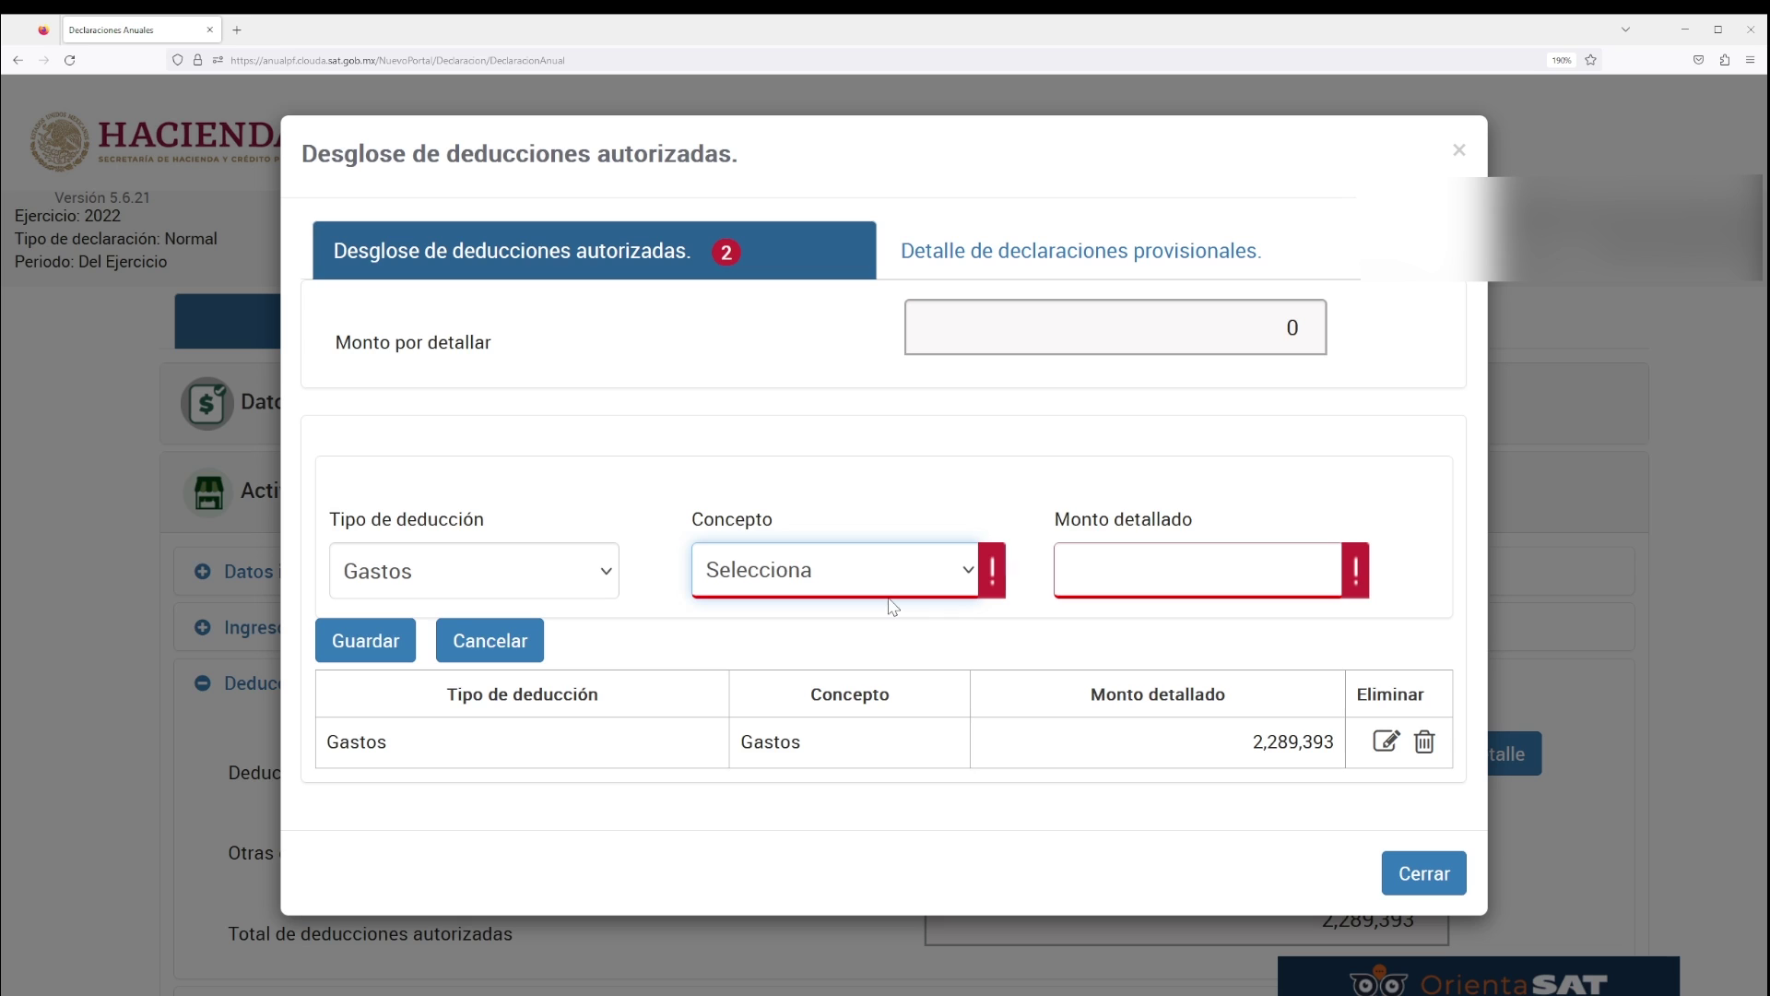
click(920, 624)
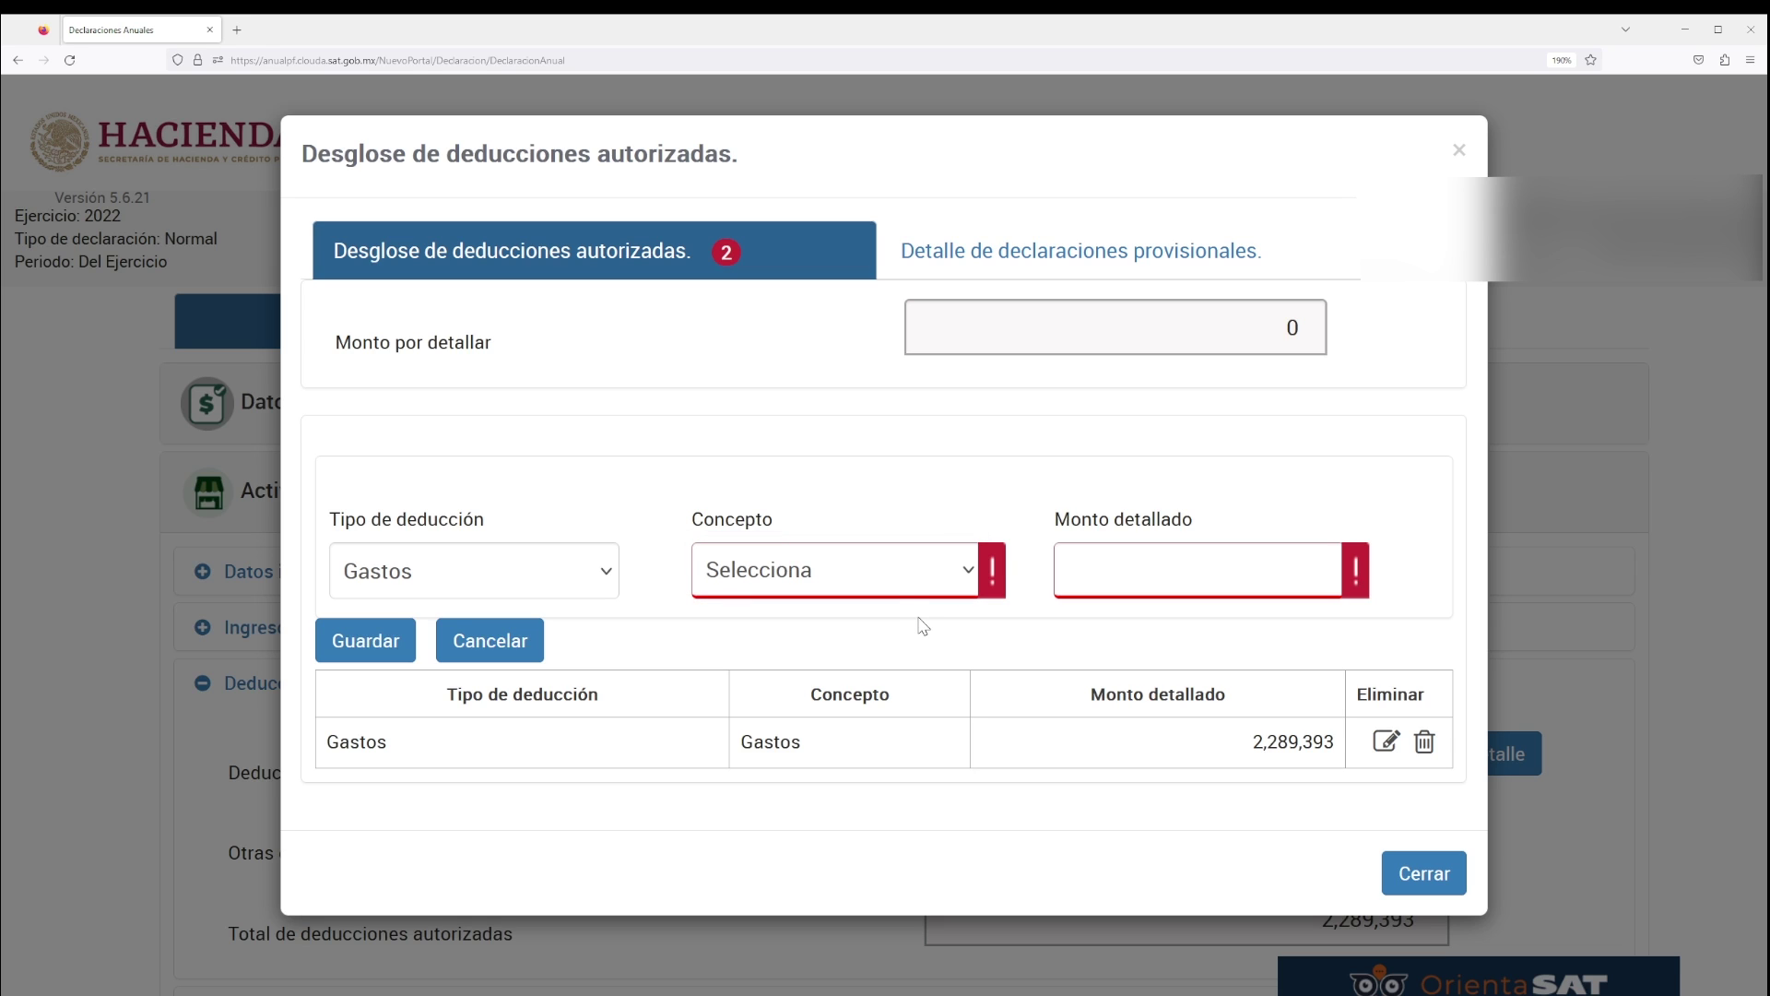
click(862, 566)
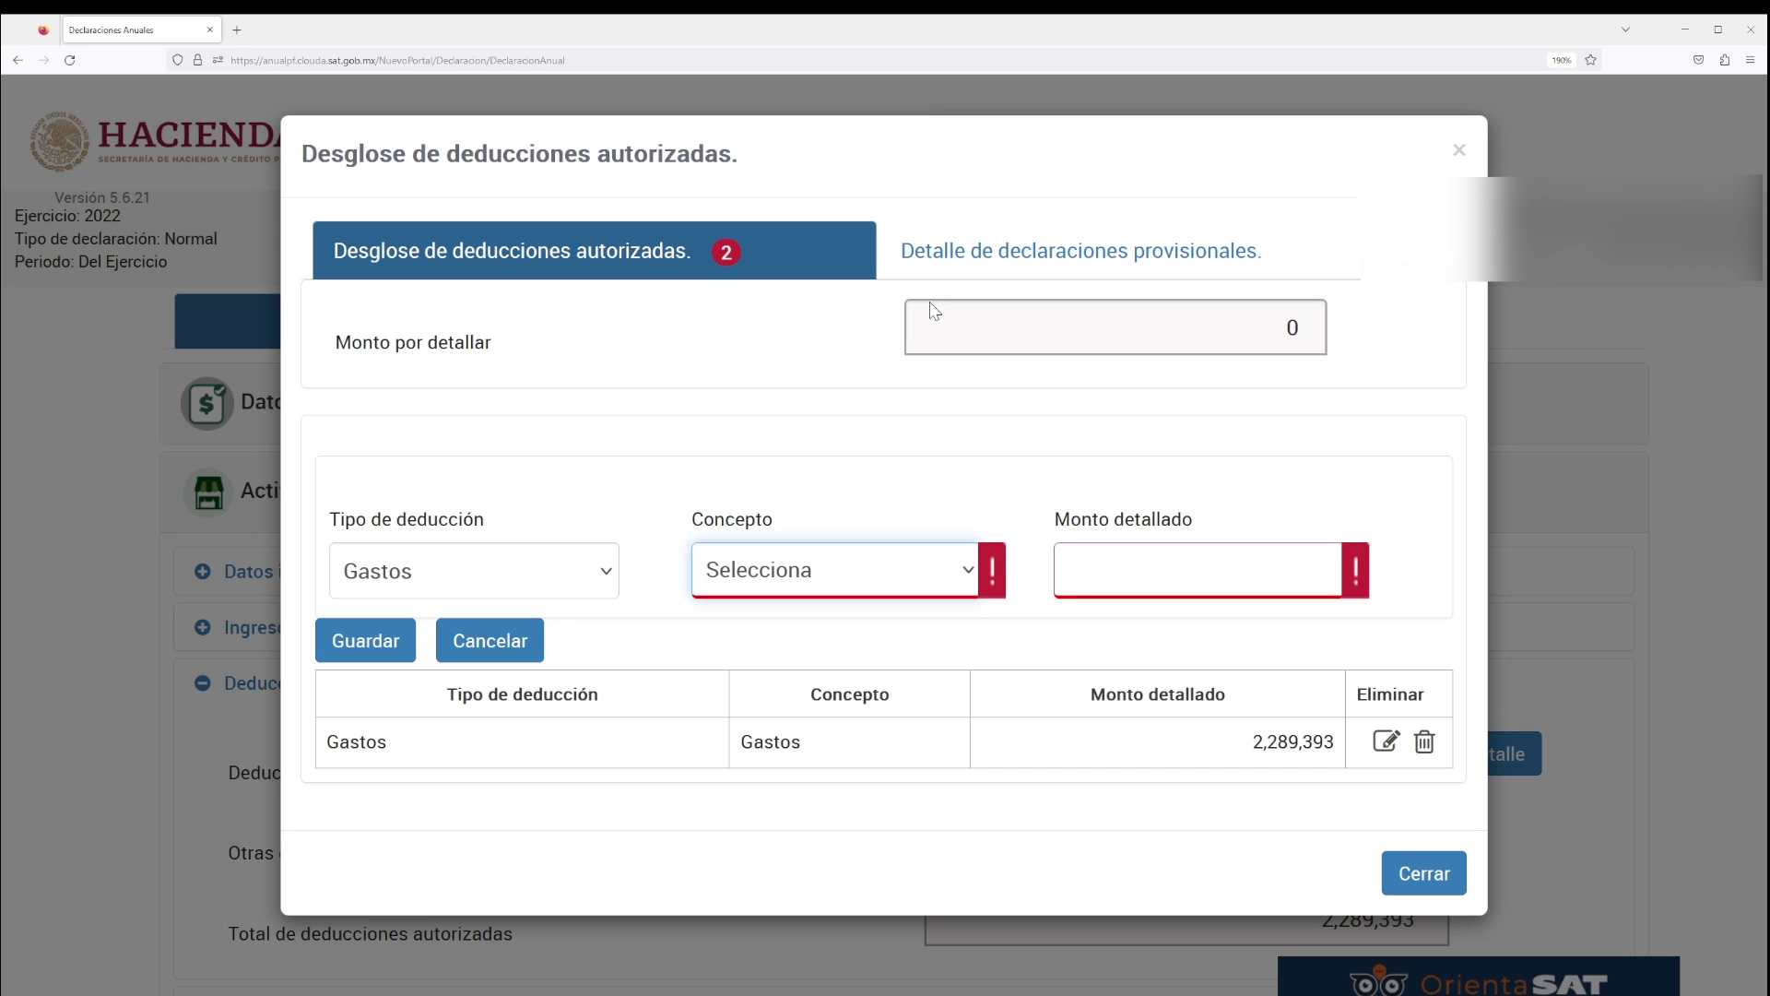
click(834, 569)
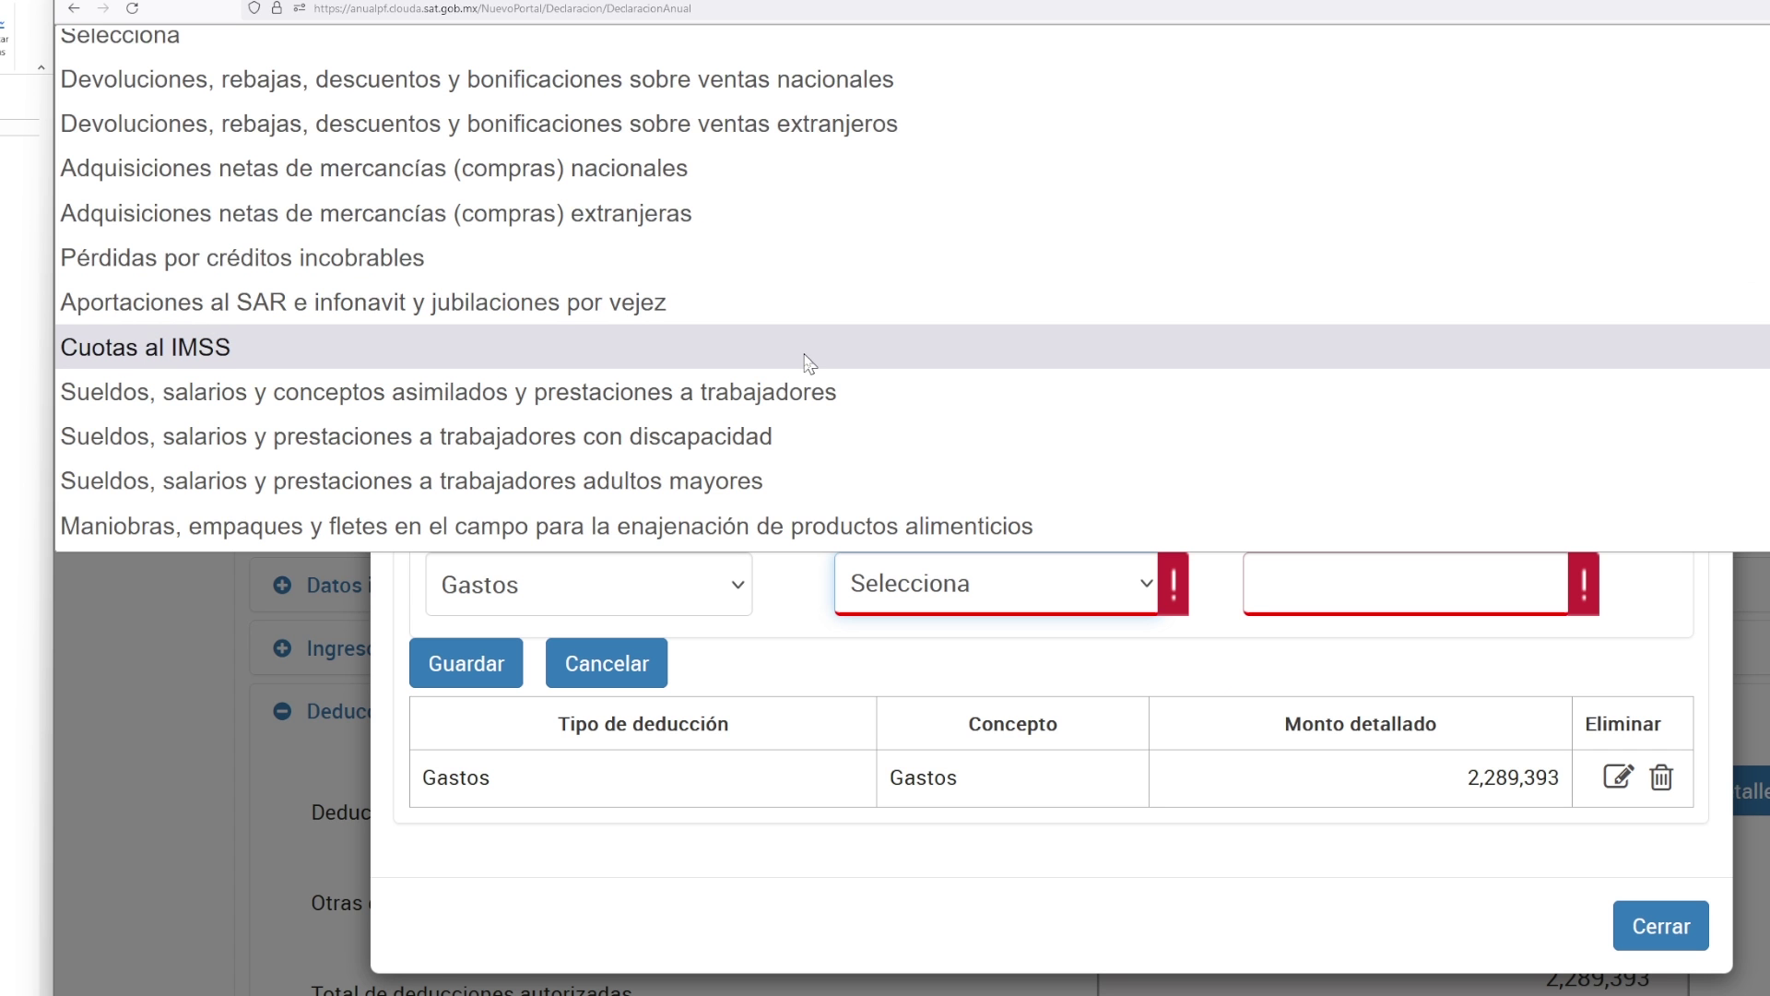
scroll(809, 355, down, 3)
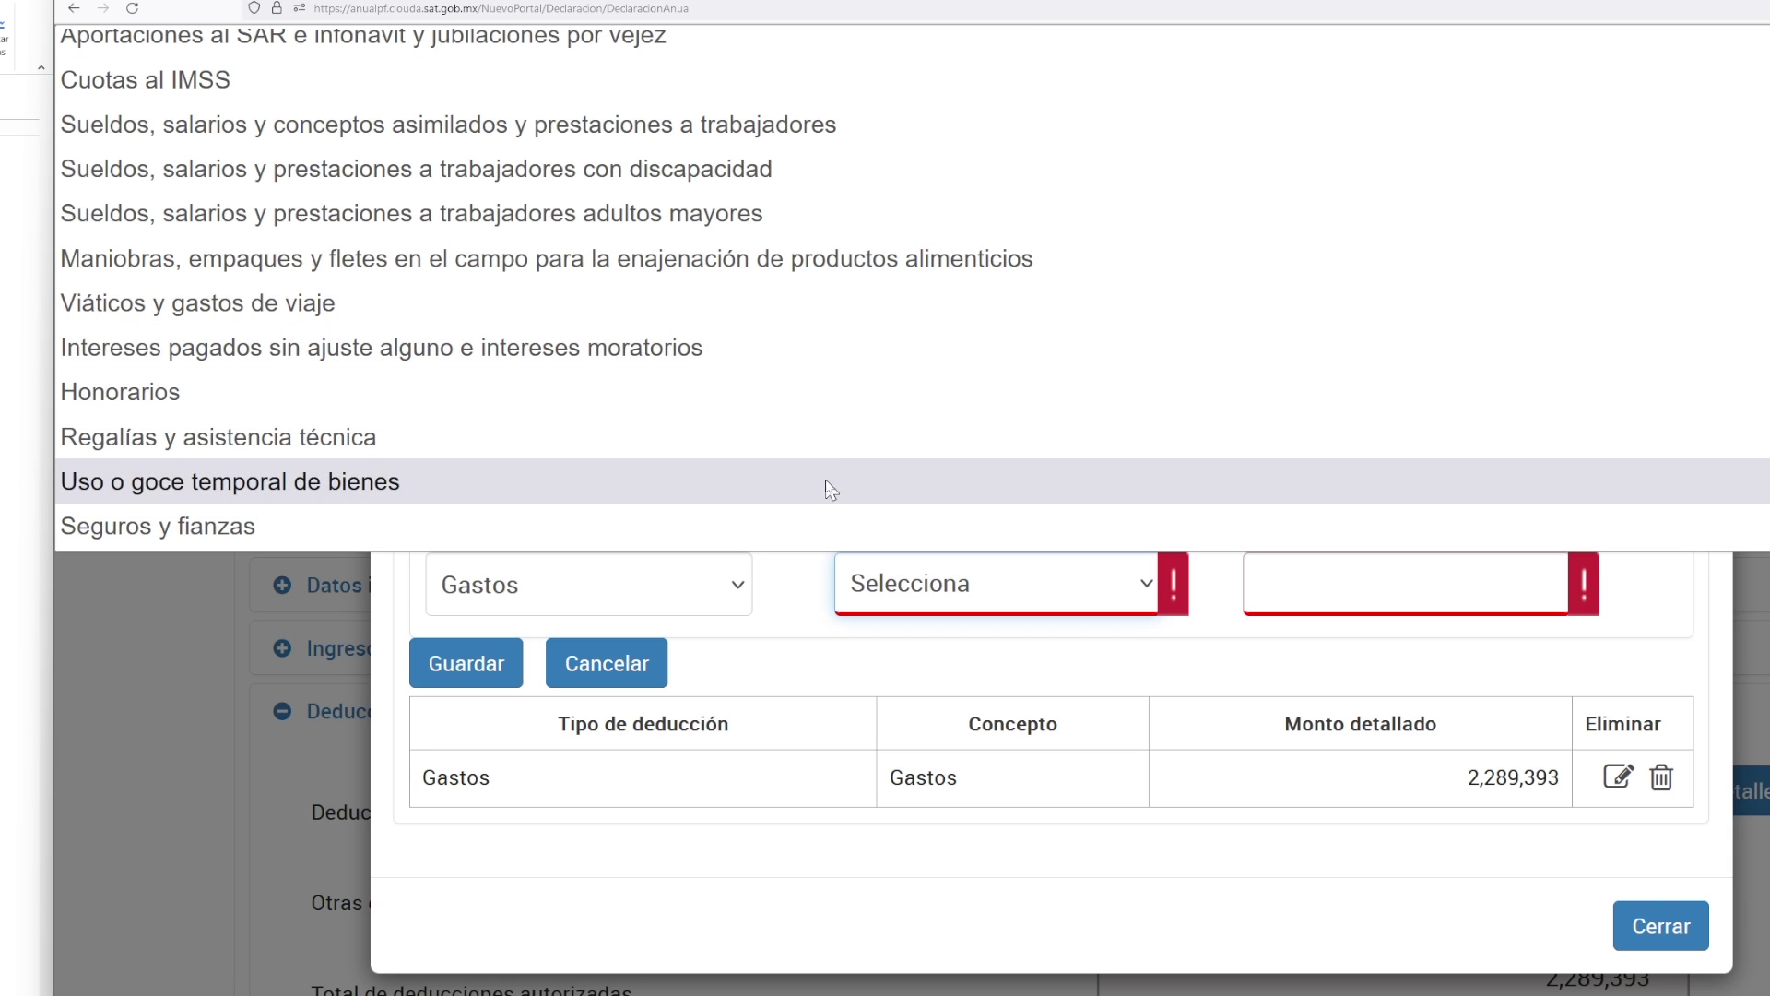
scroll(843, 433, down, 3)
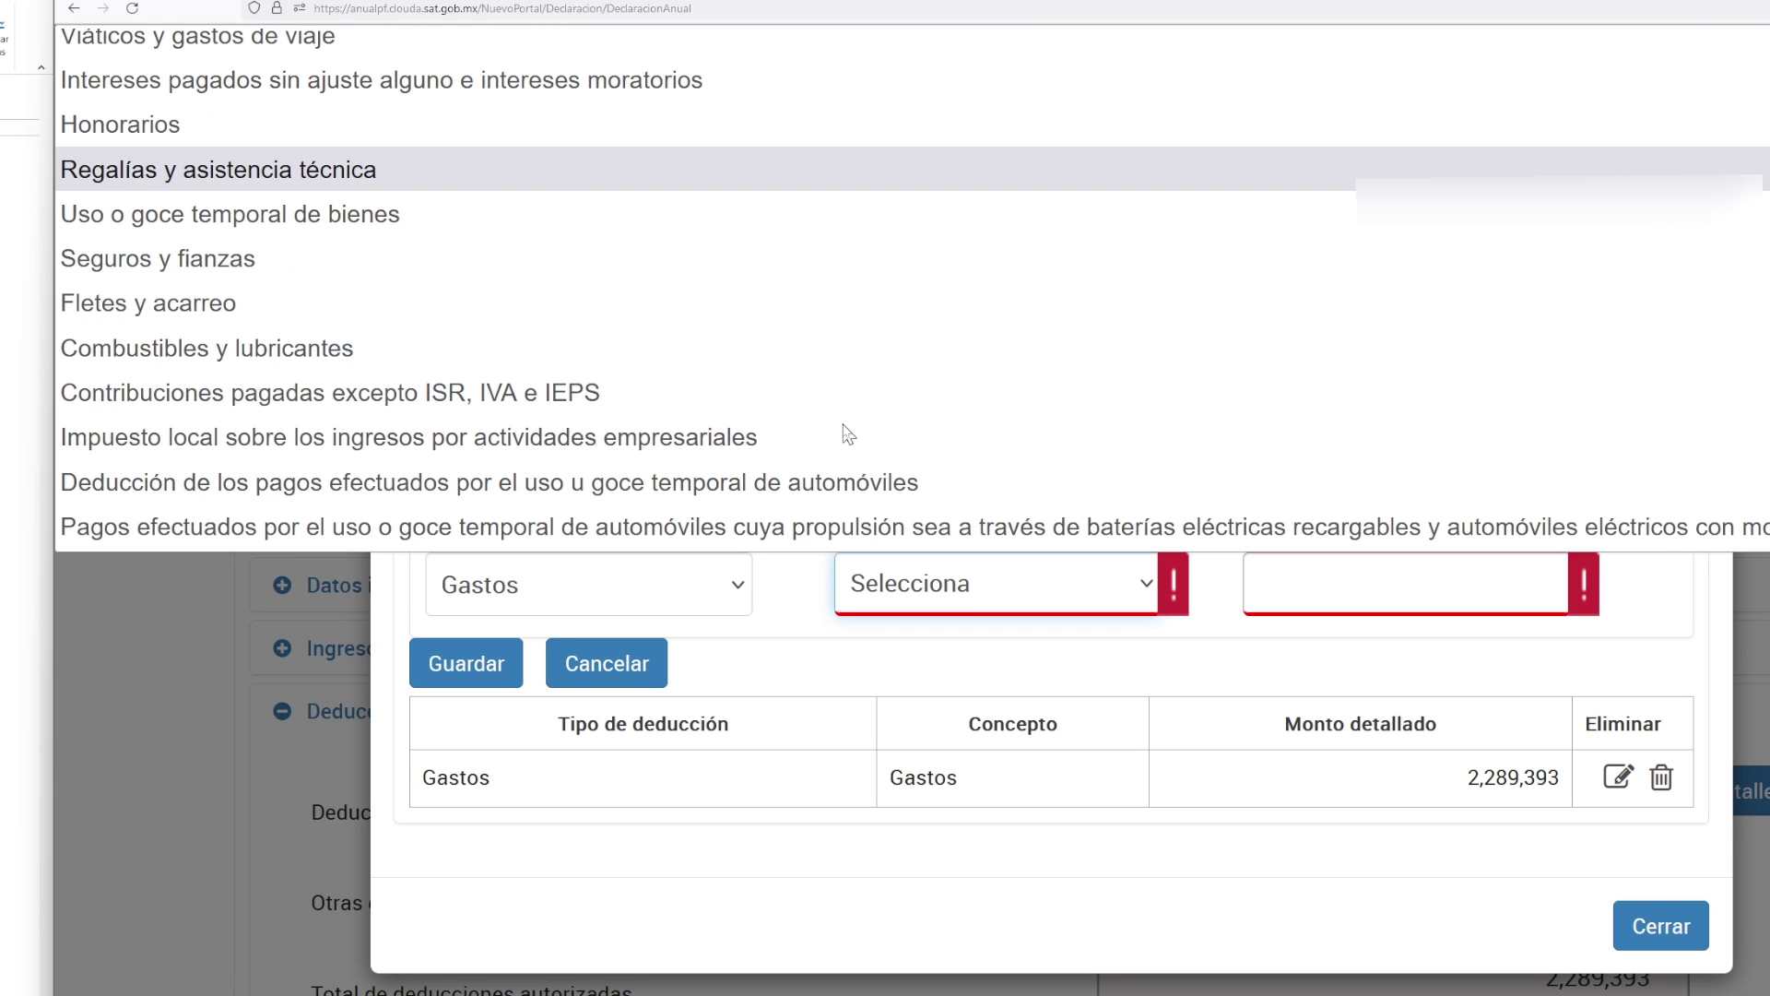
scroll(848, 434, down, 3)
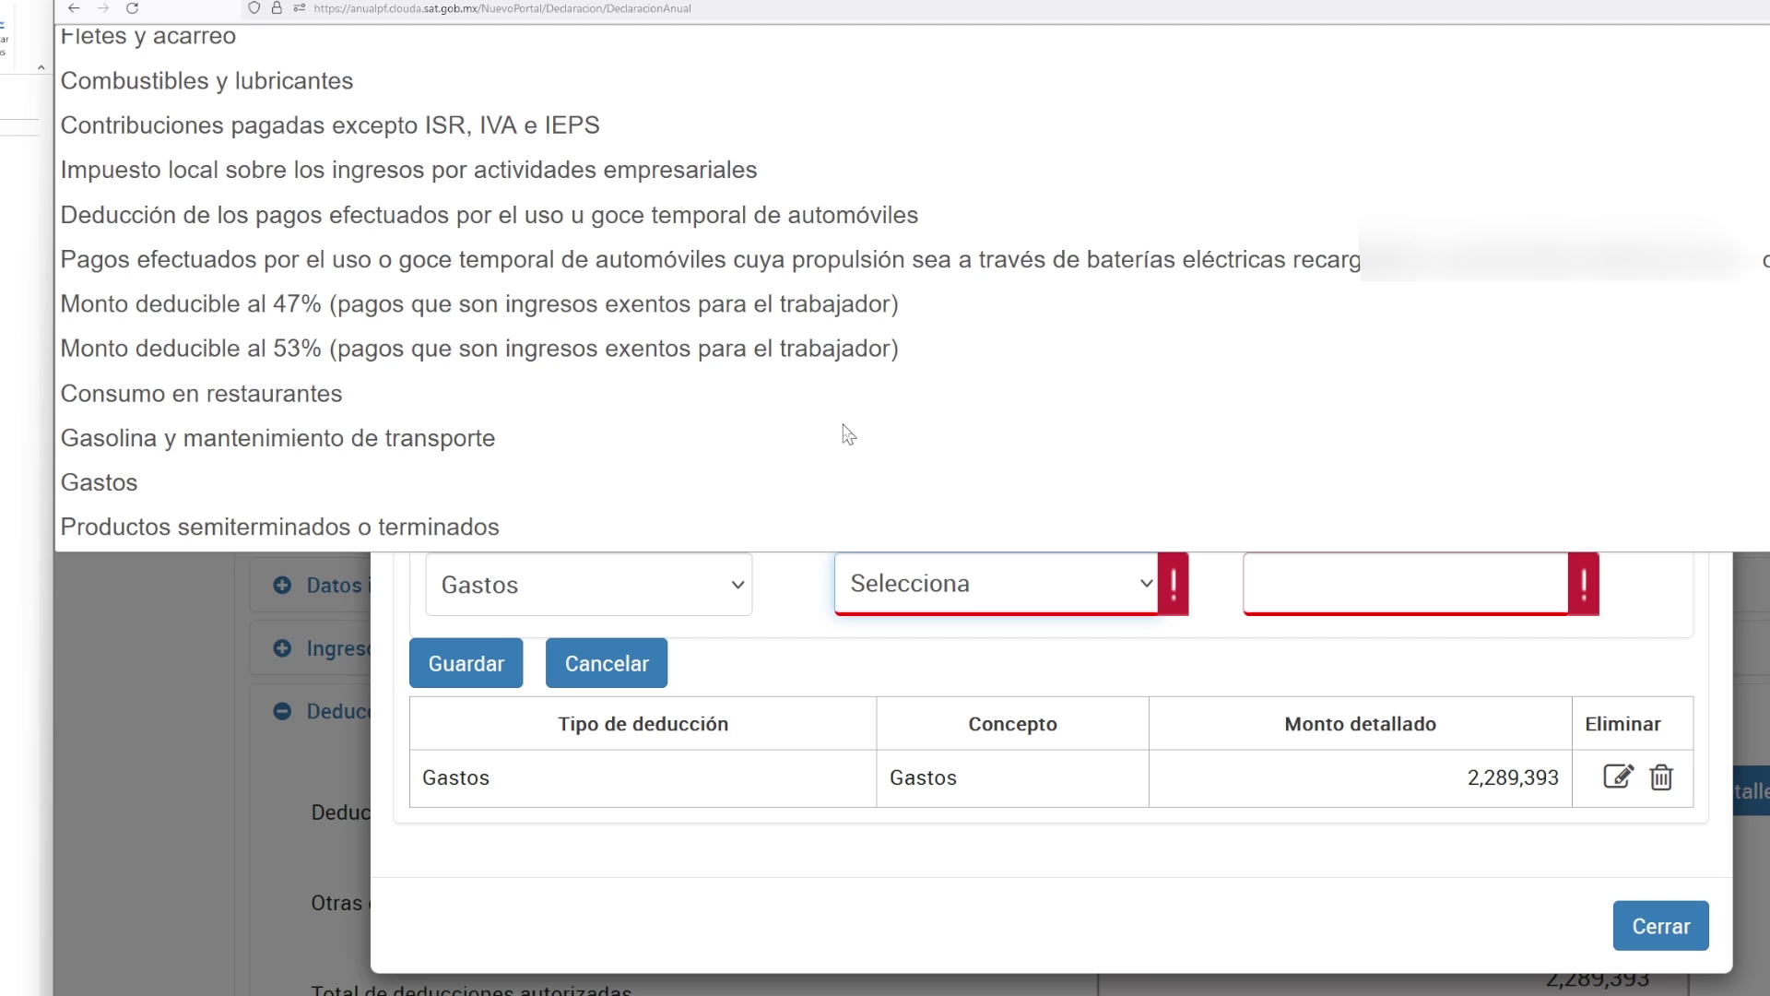
scroll(847, 424, down, 3)
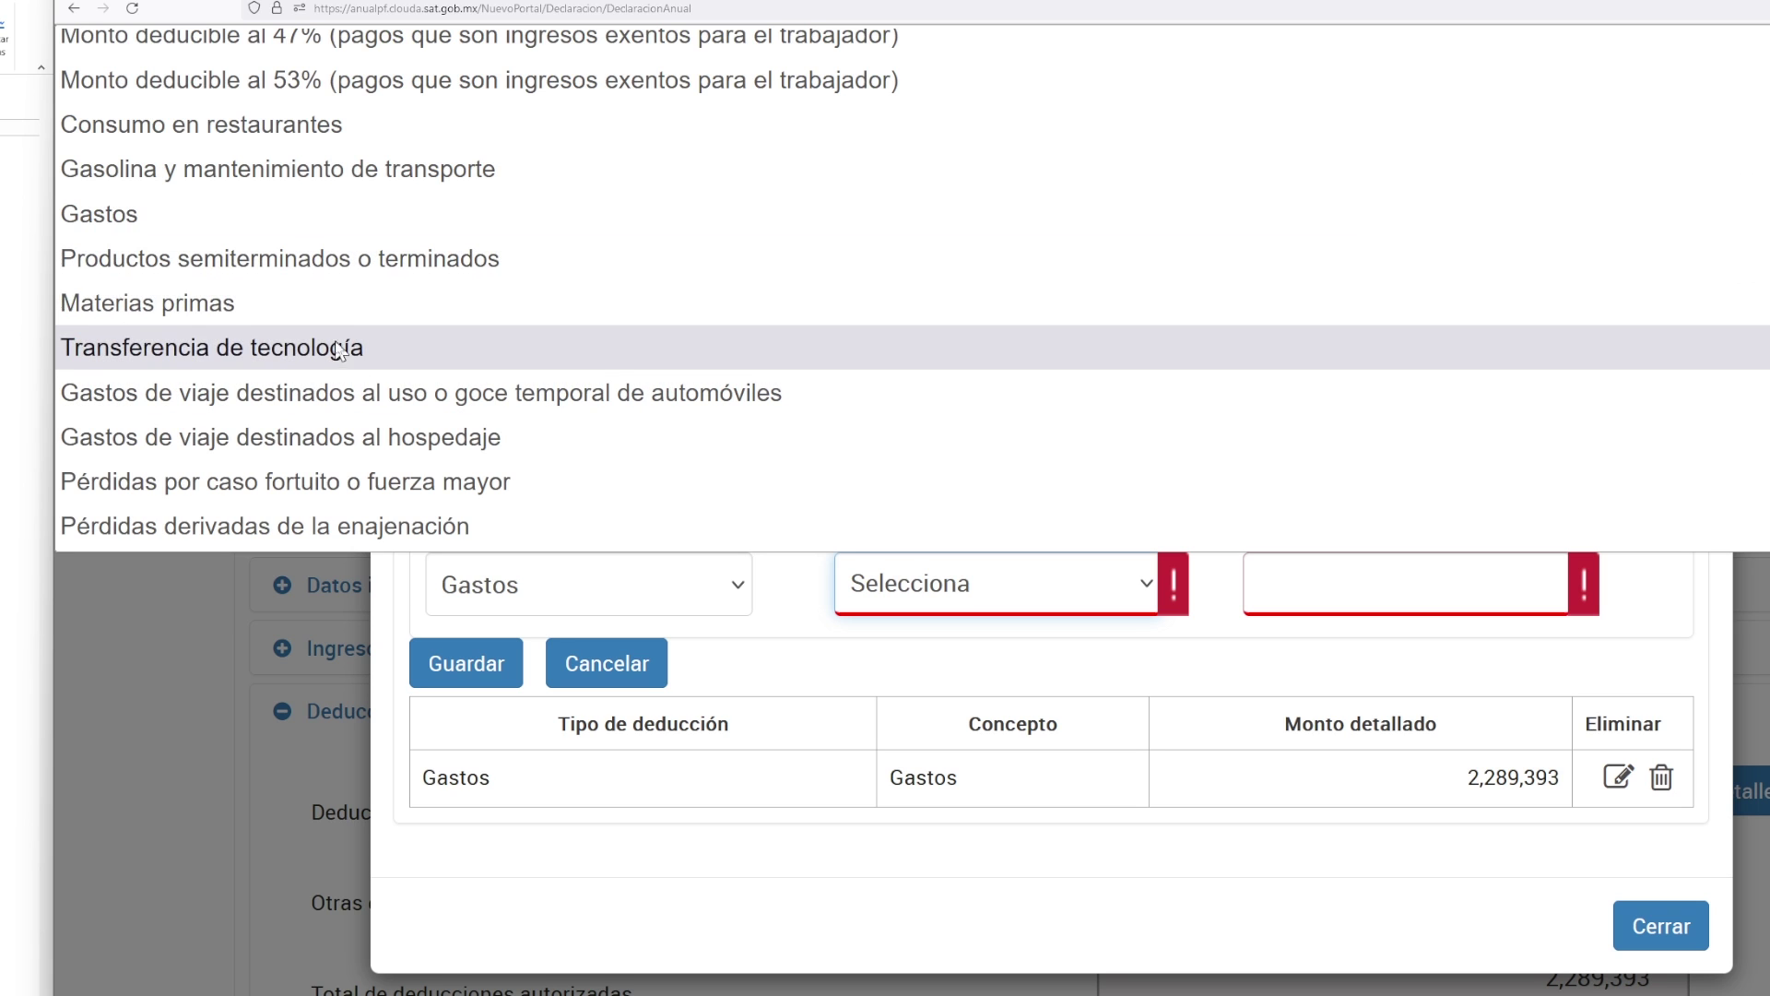
scroll(338, 343, down, 5)
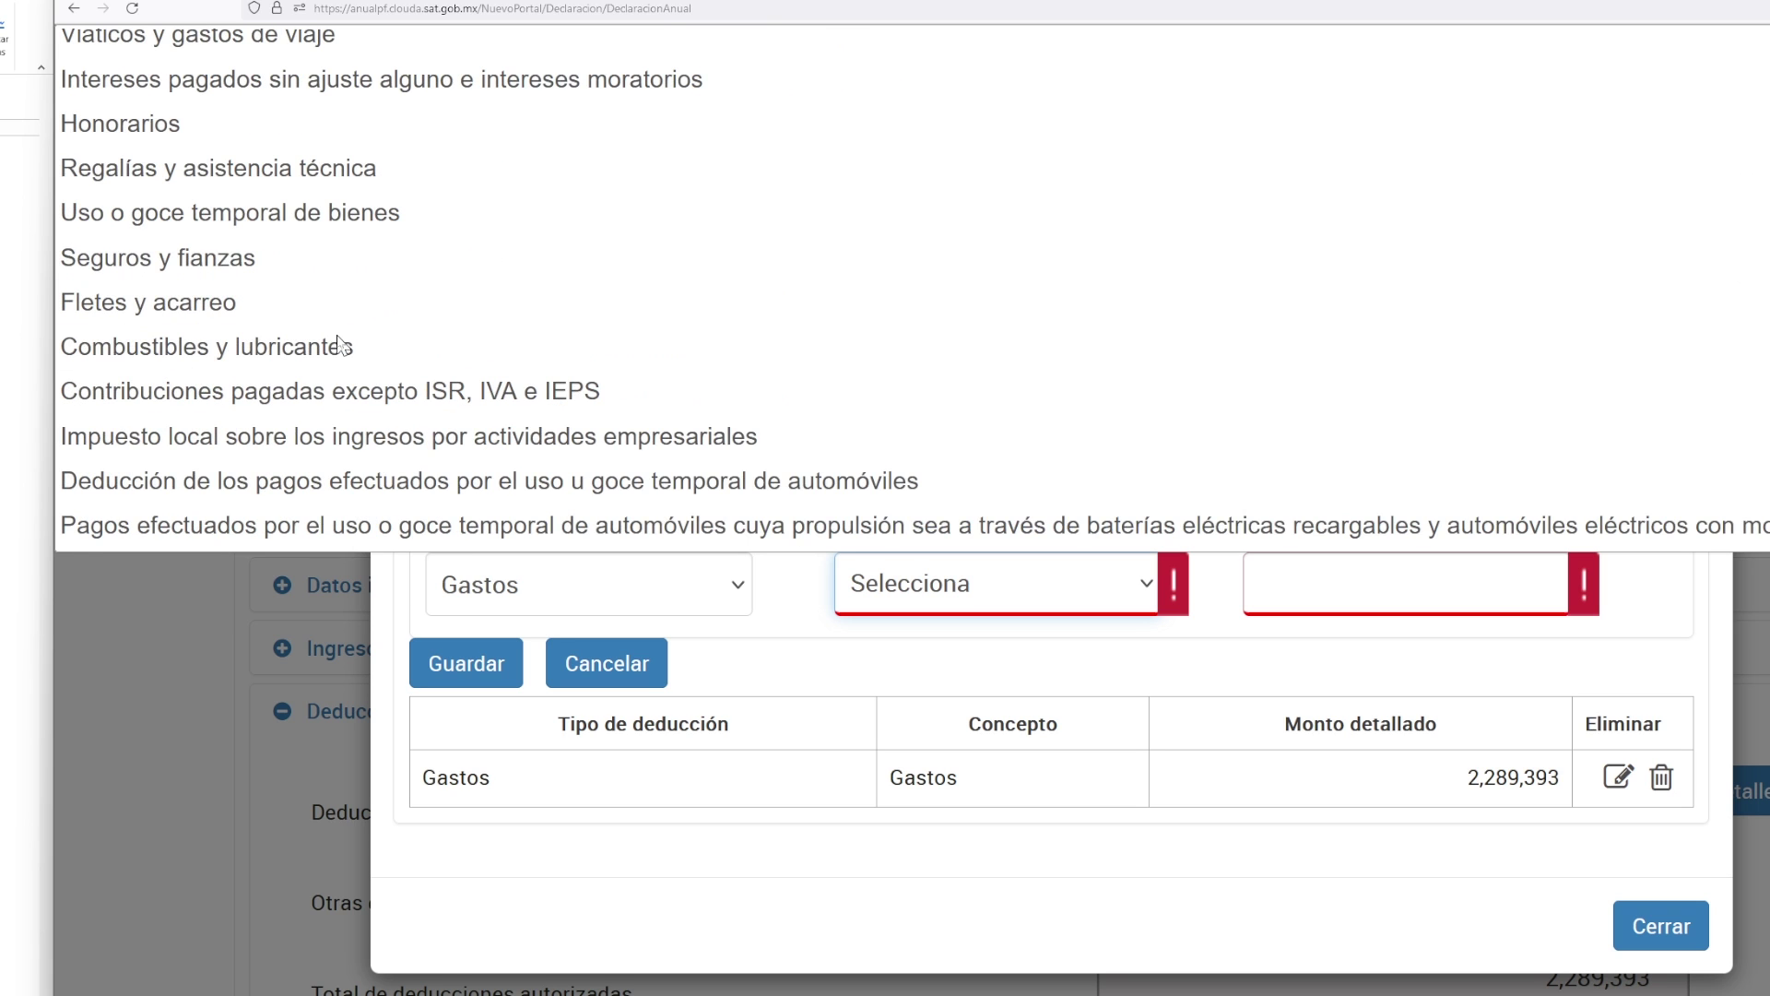
scroll(338, 343, up, 5)
scroll(338, 346, down, 3)
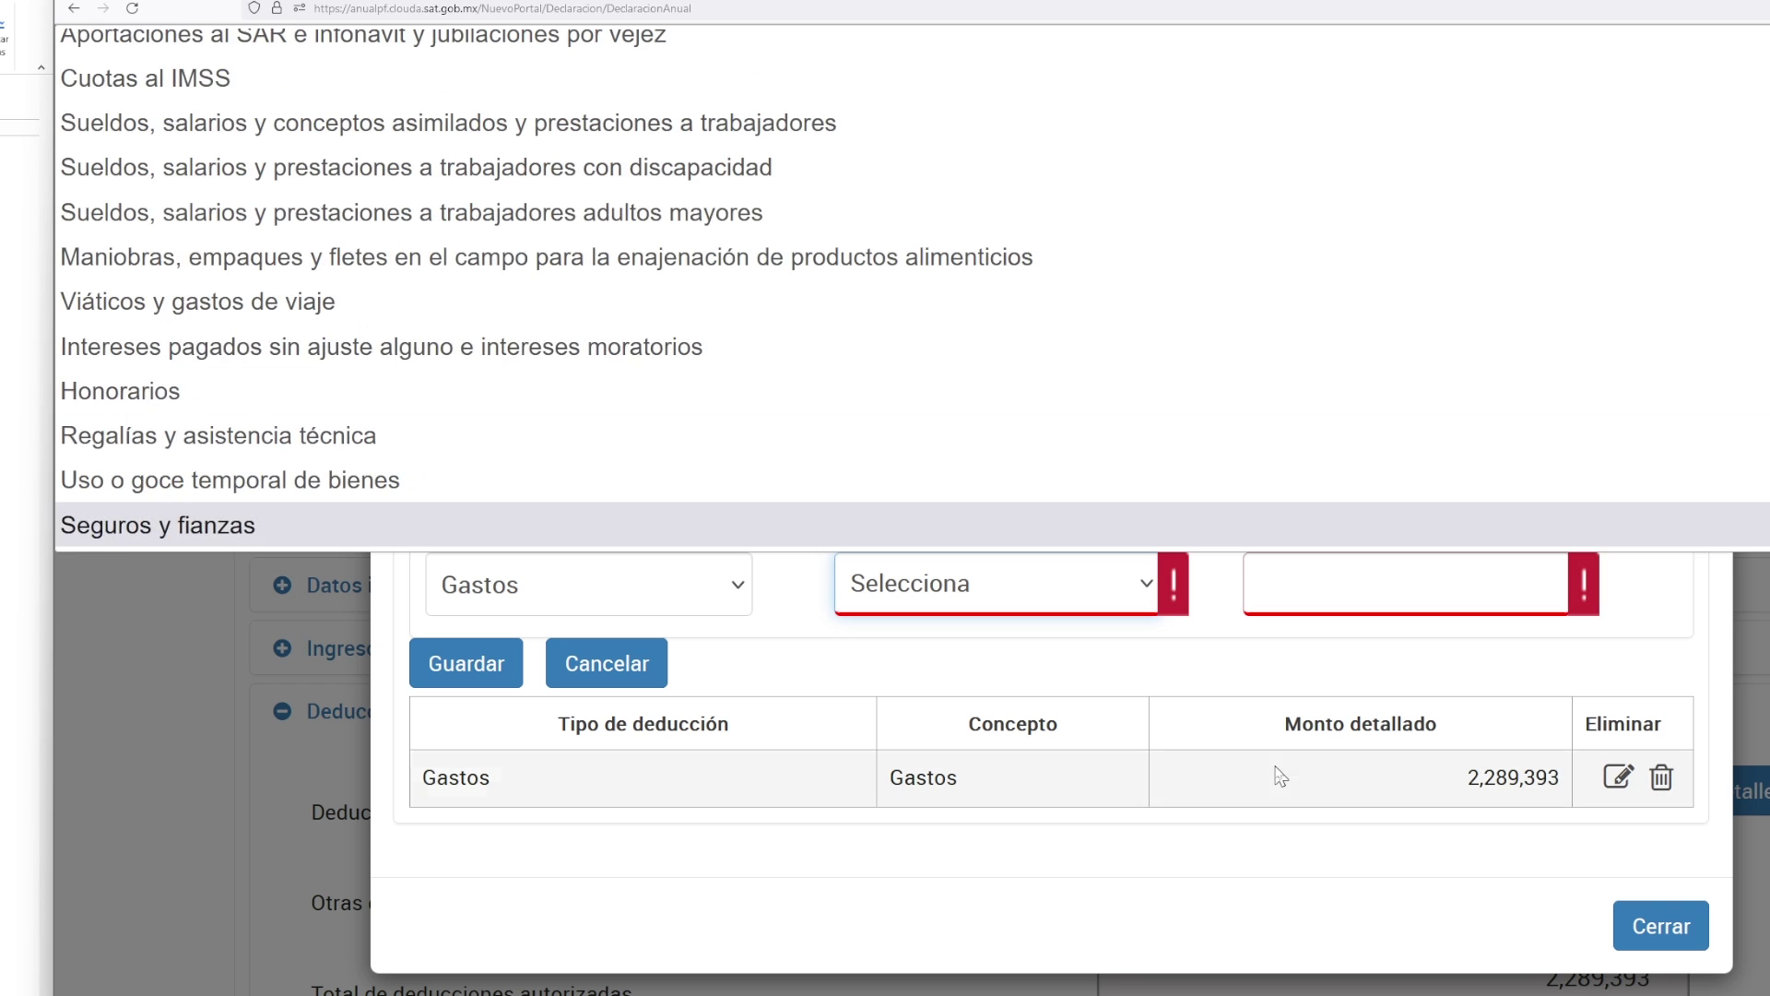
click(1245, 696)
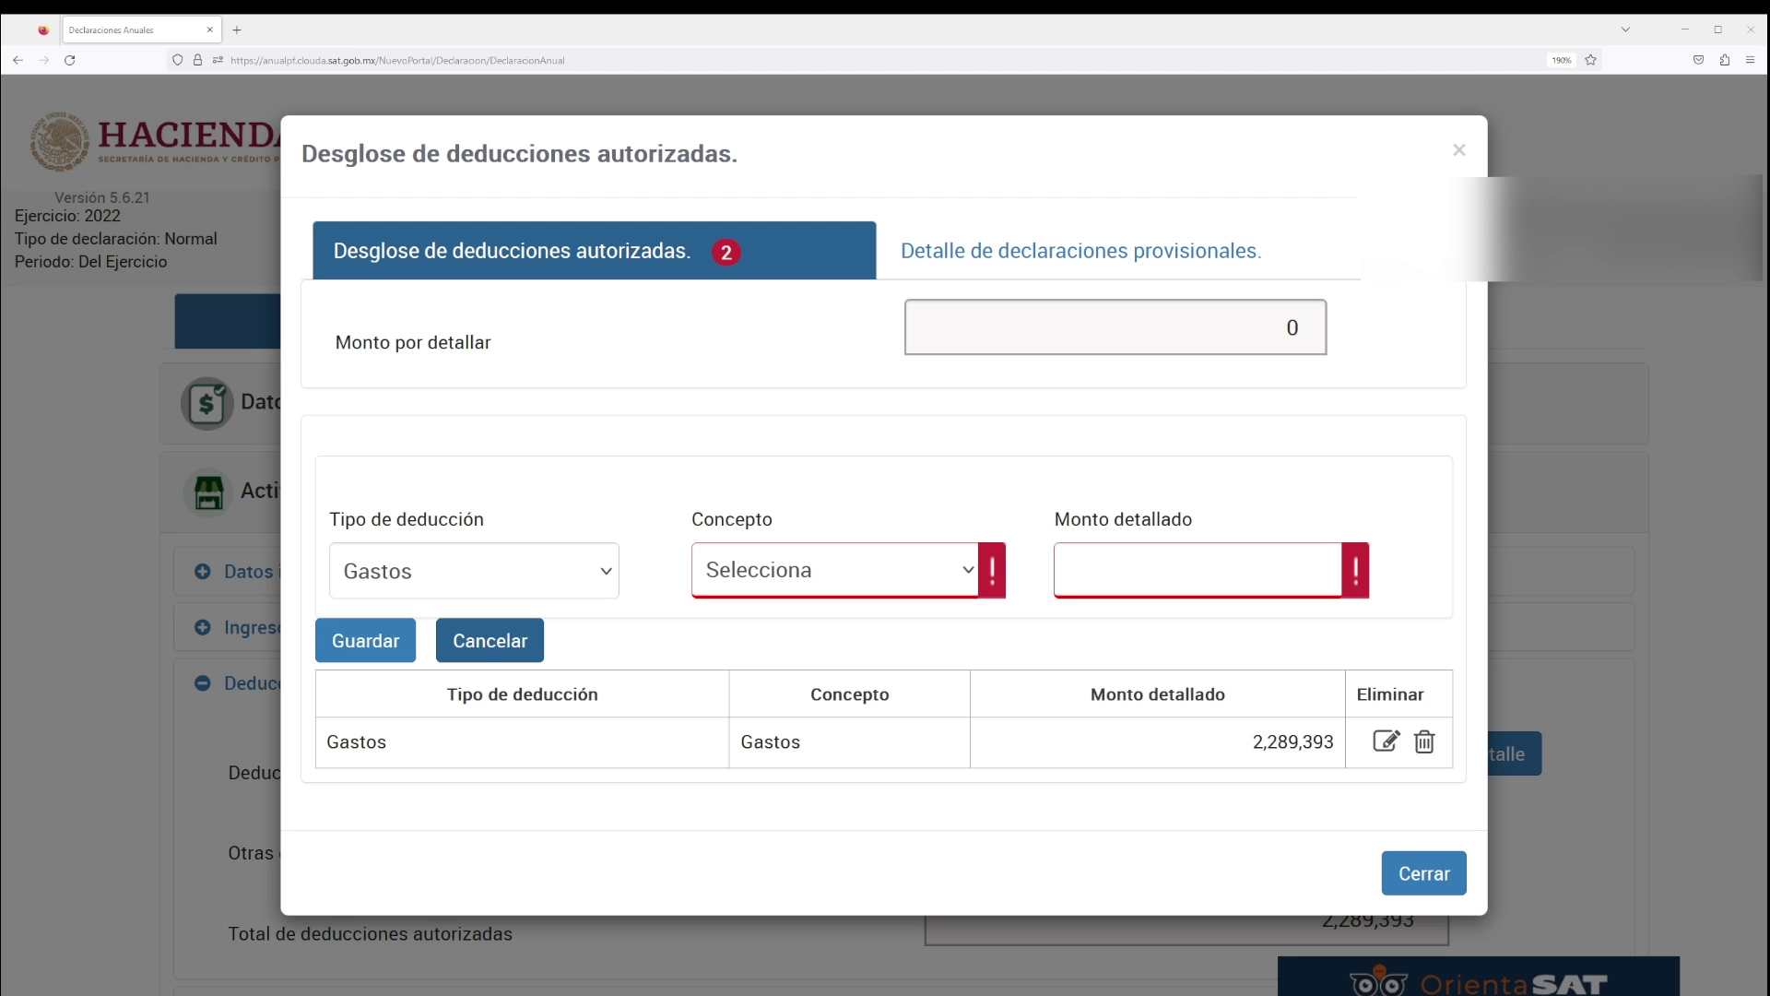
click(486, 640)
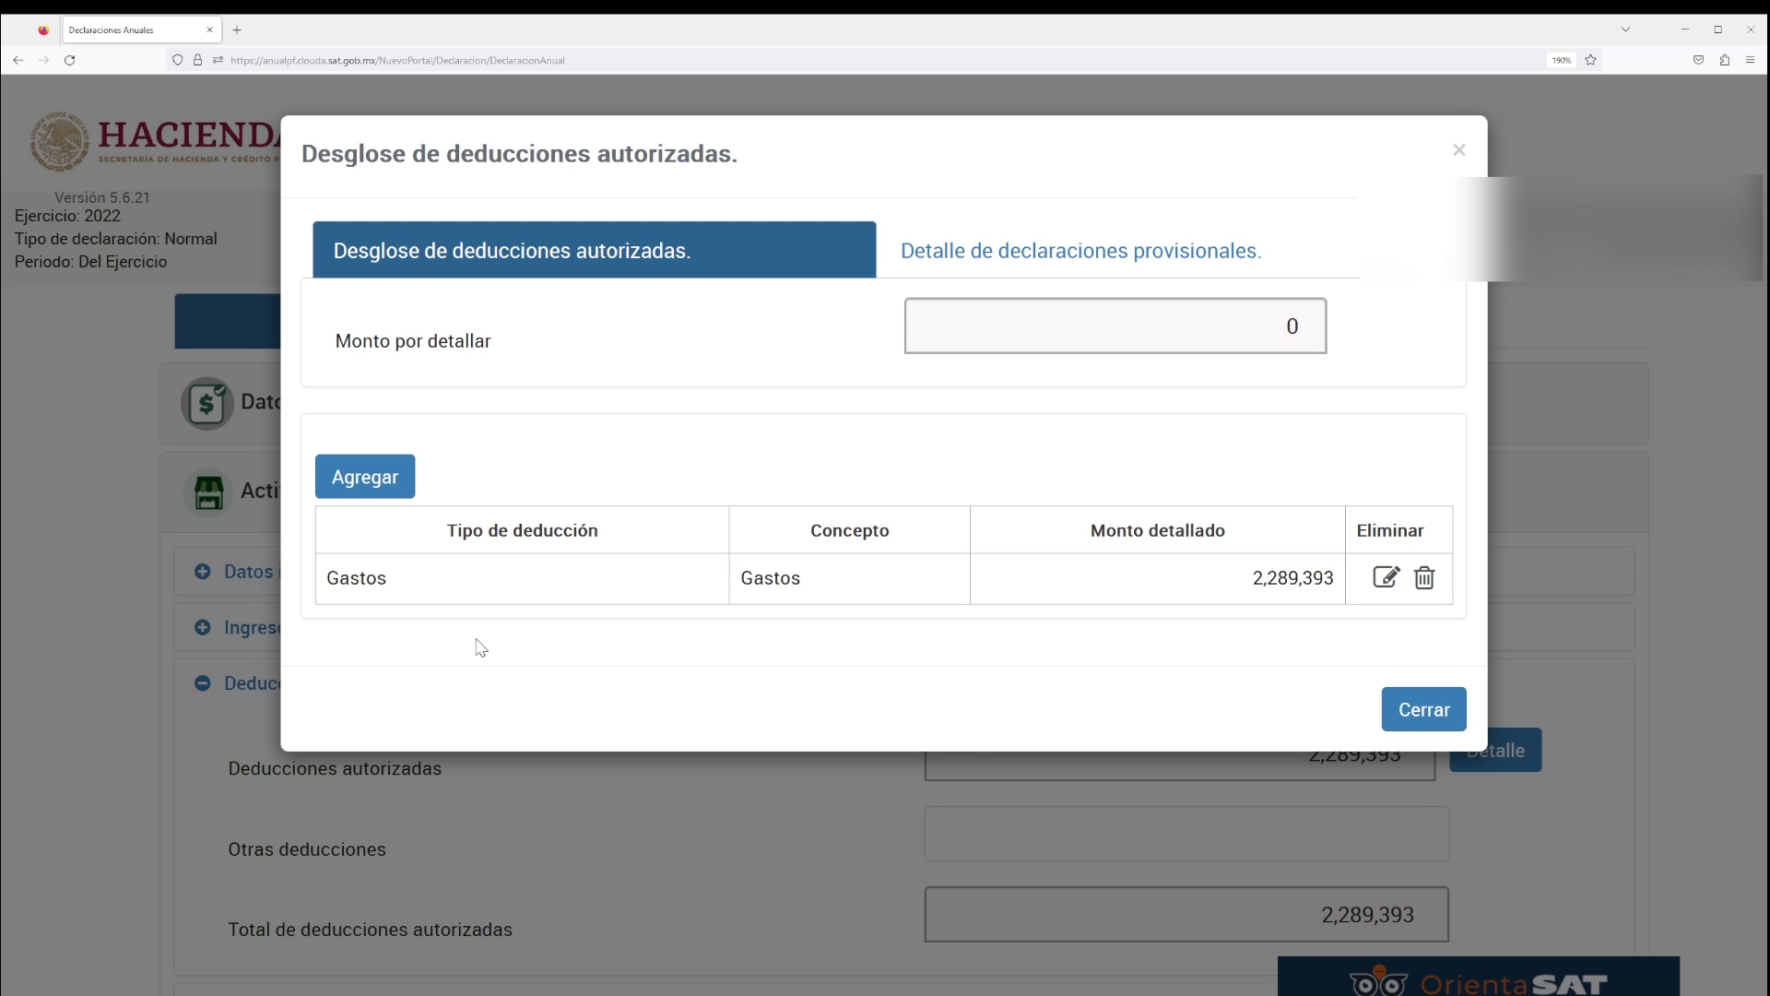
click(1393, 705)
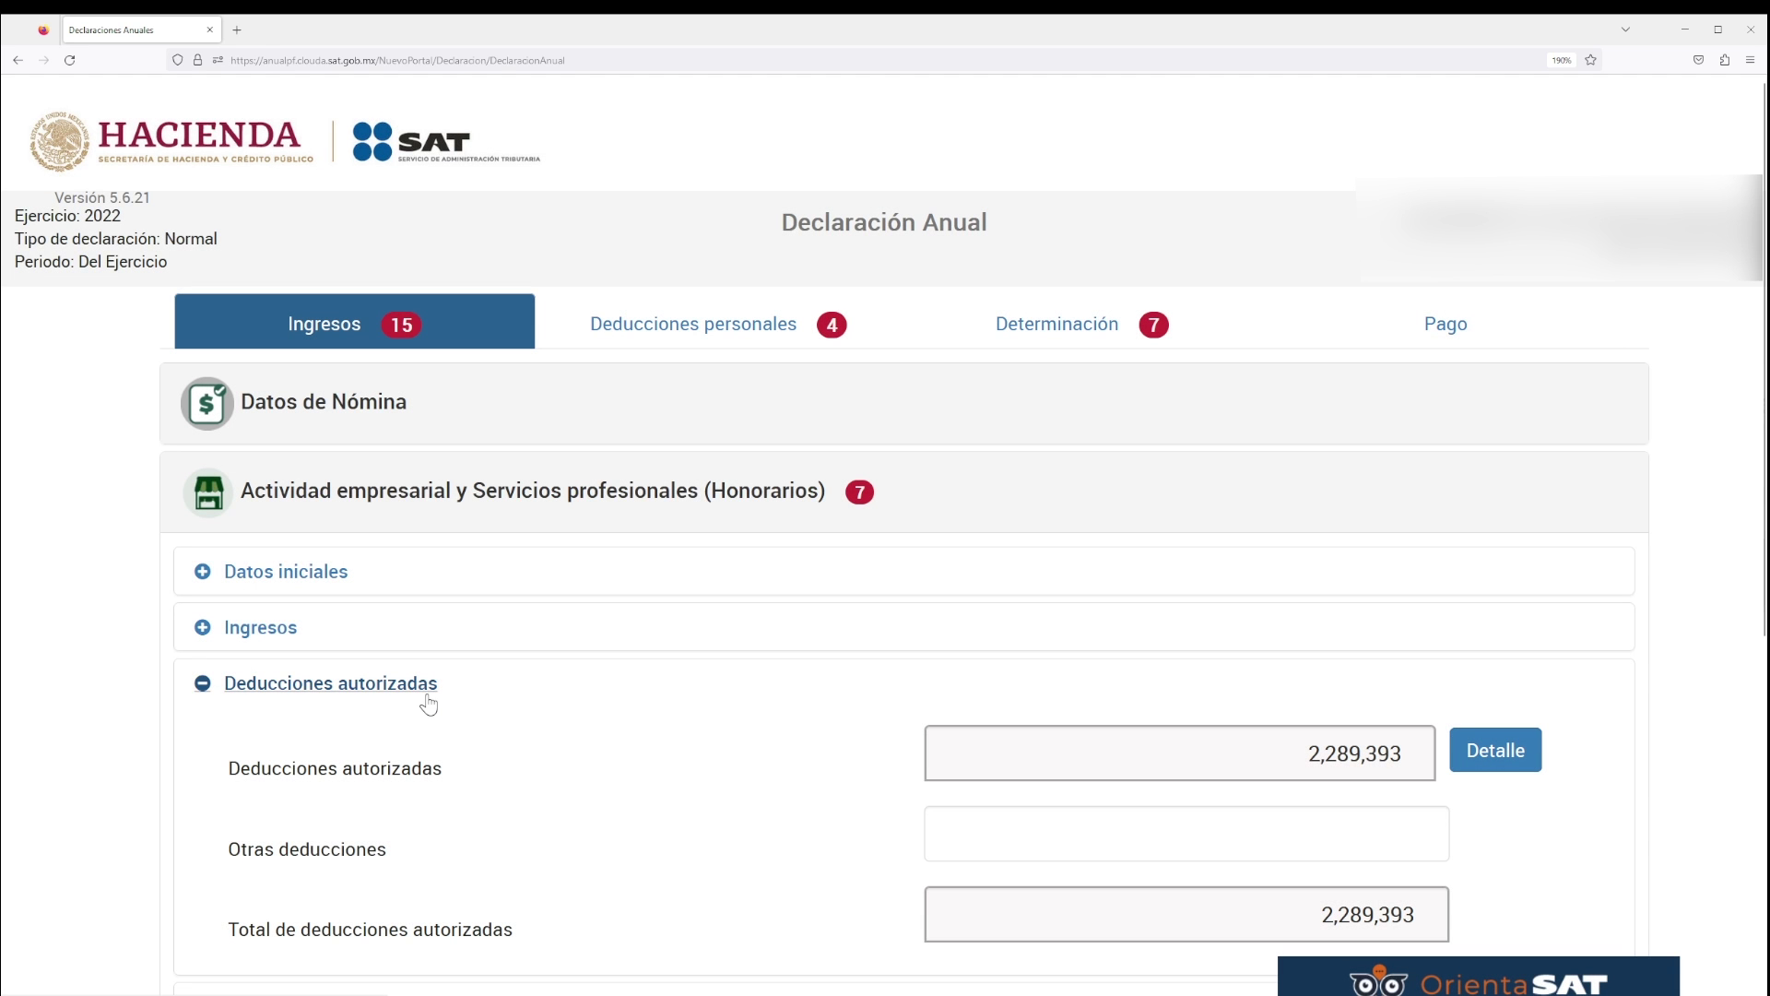
- Answer No to both Estímulos fiscales questions, then expand Resultado fiscal (Utilidad fiscal 21,557,405)
click(427, 696)
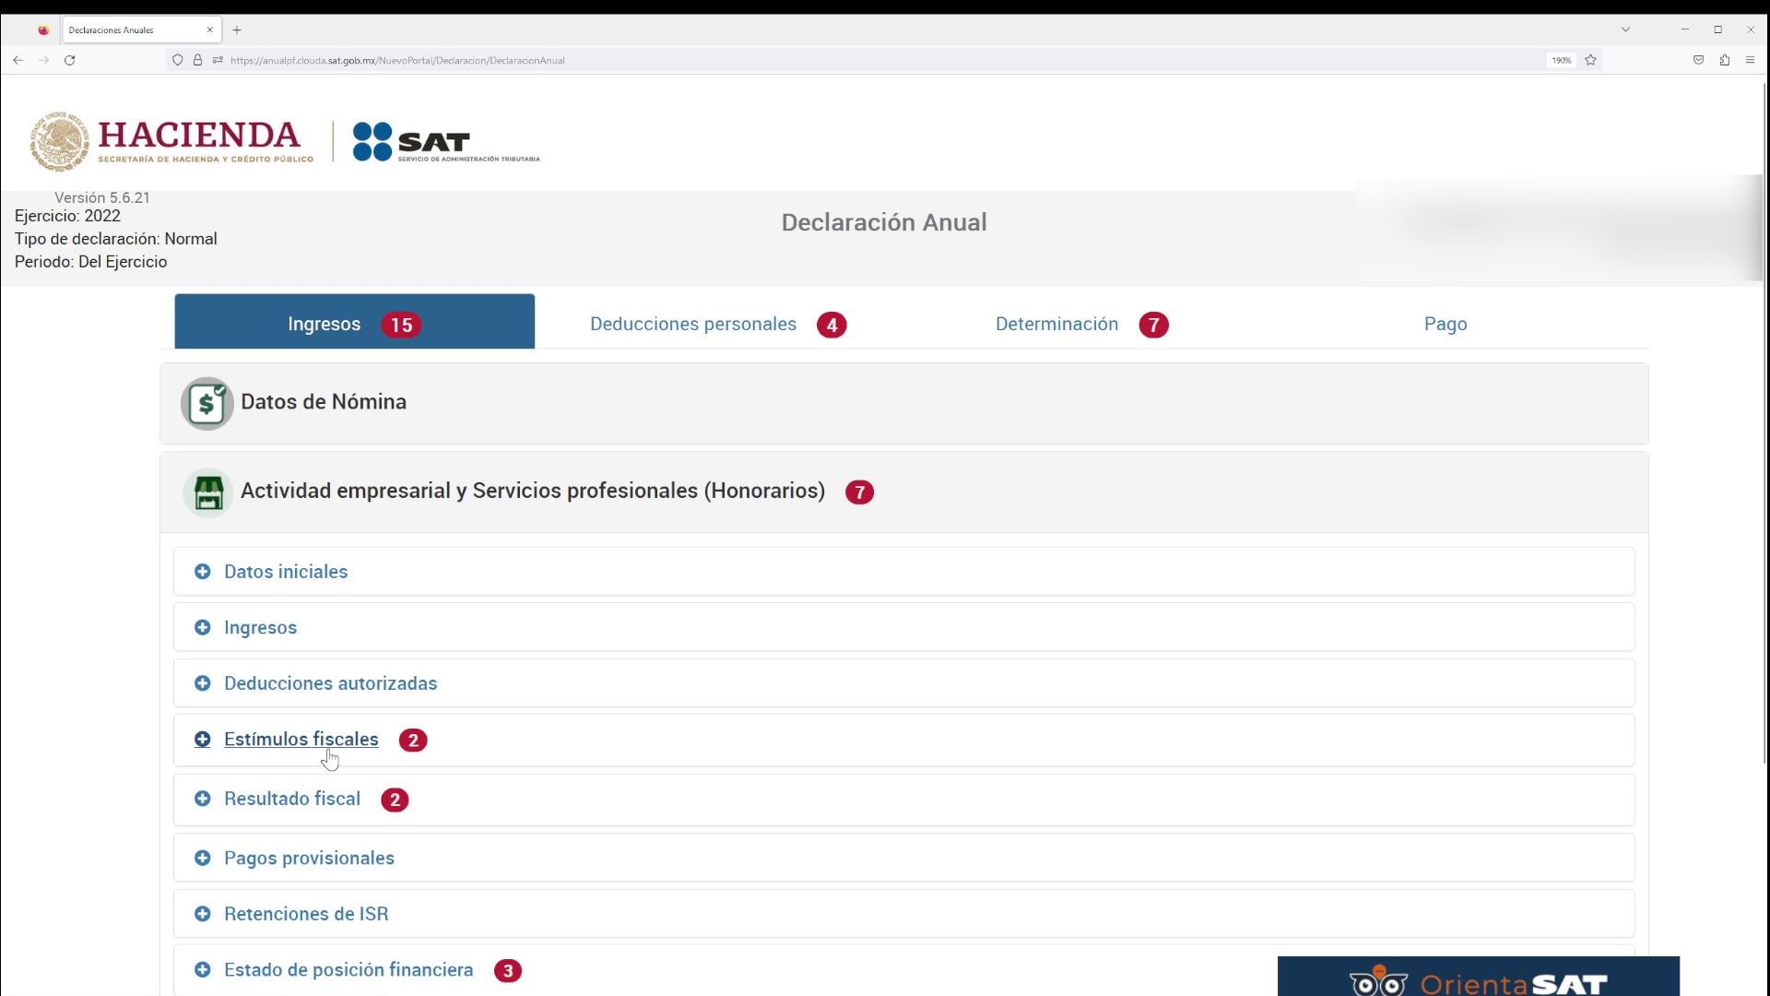
click(330, 746)
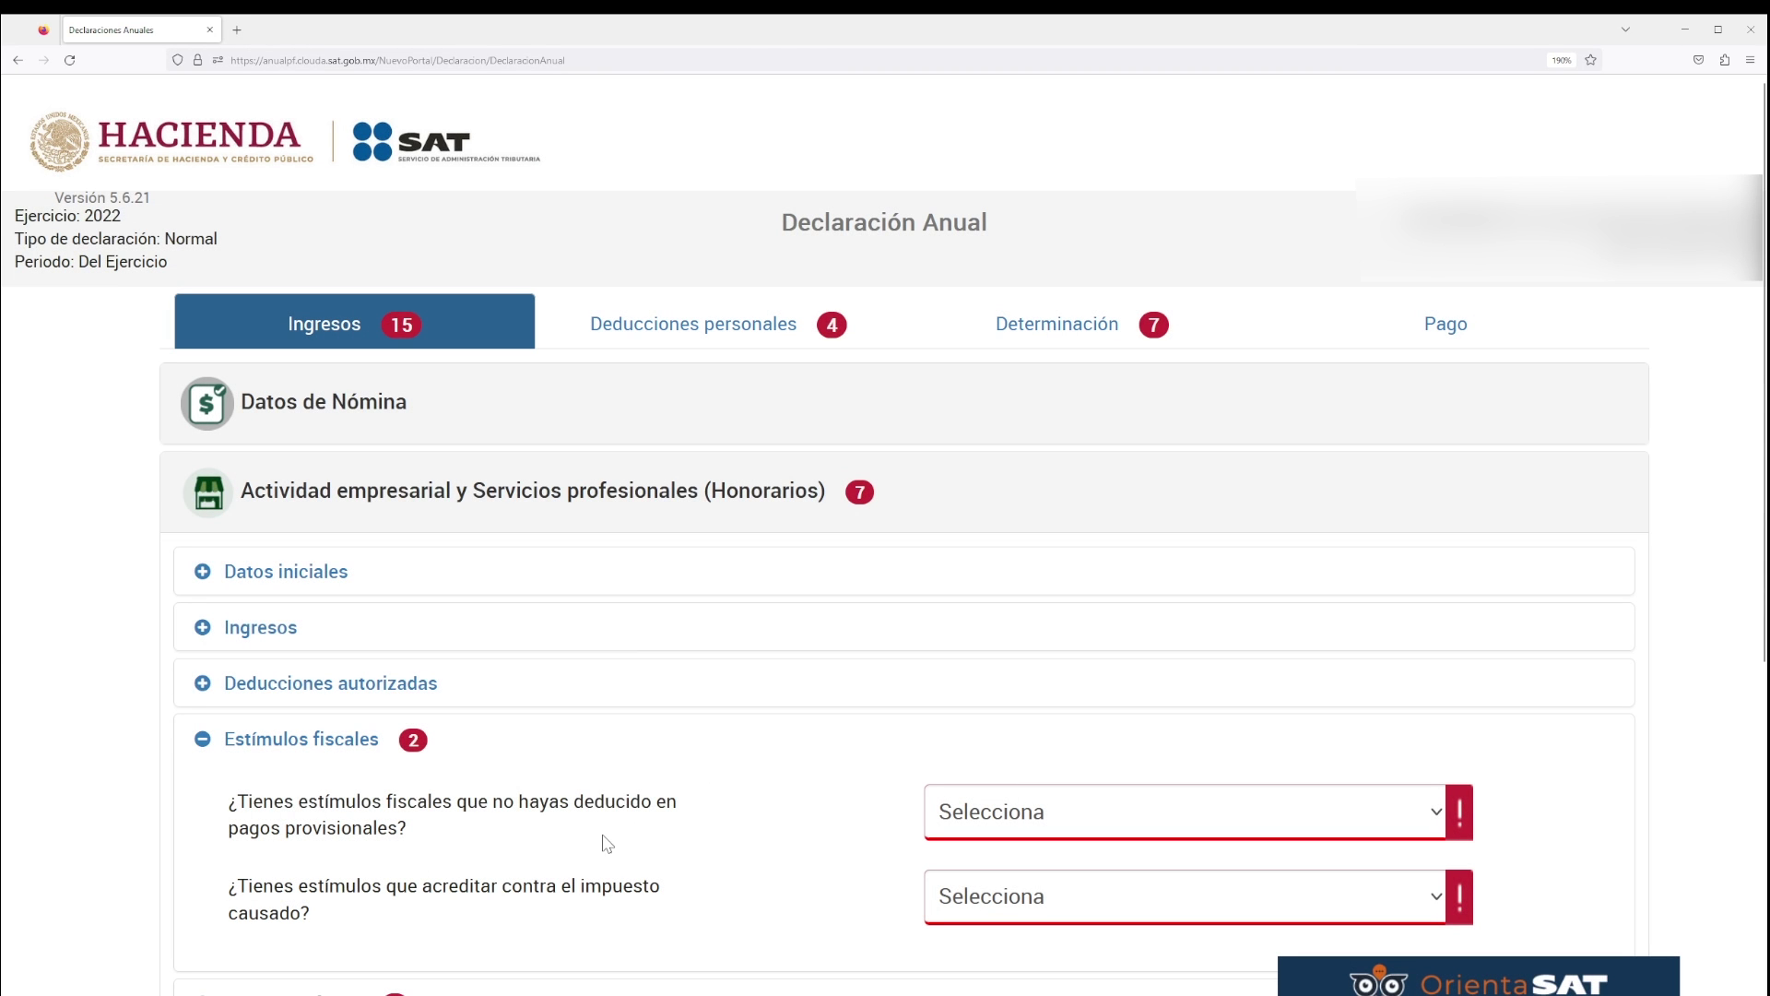
triple_click(634, 798)
click(600, 802)
click(1060, 835)
click(1008, 933)
click(1028, 913)
click(1060, 862)
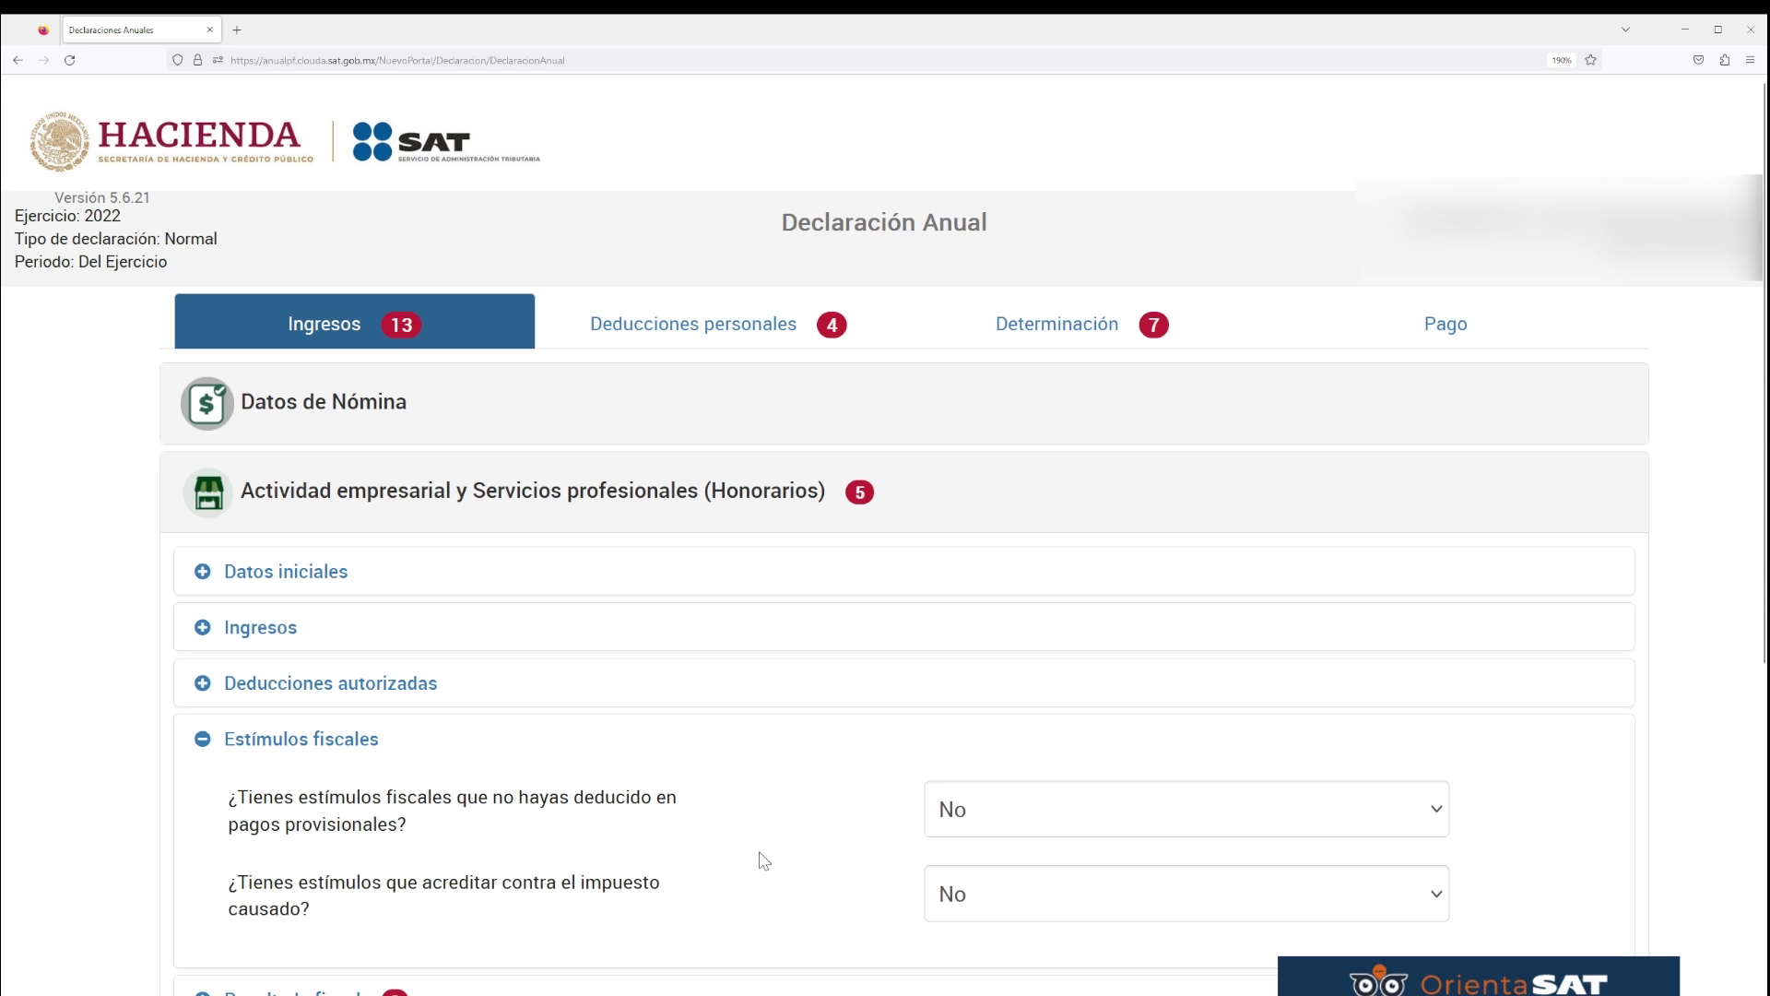
click(330, 737)
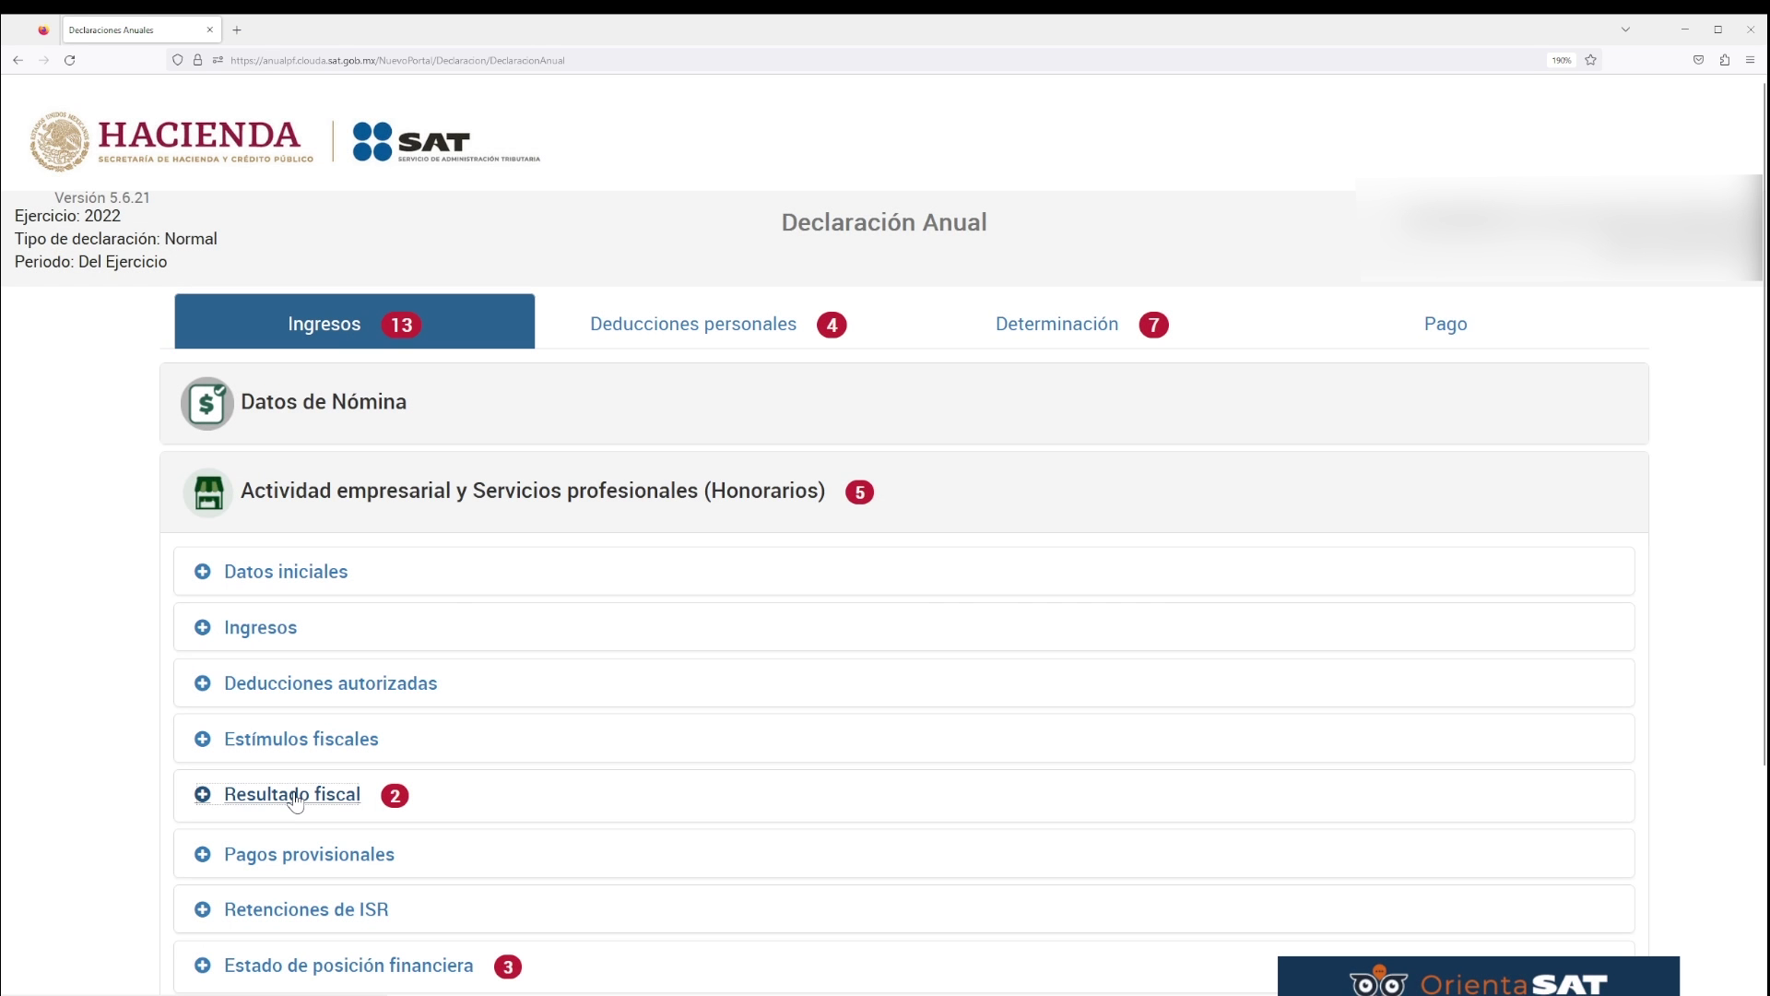
click(293, 794)
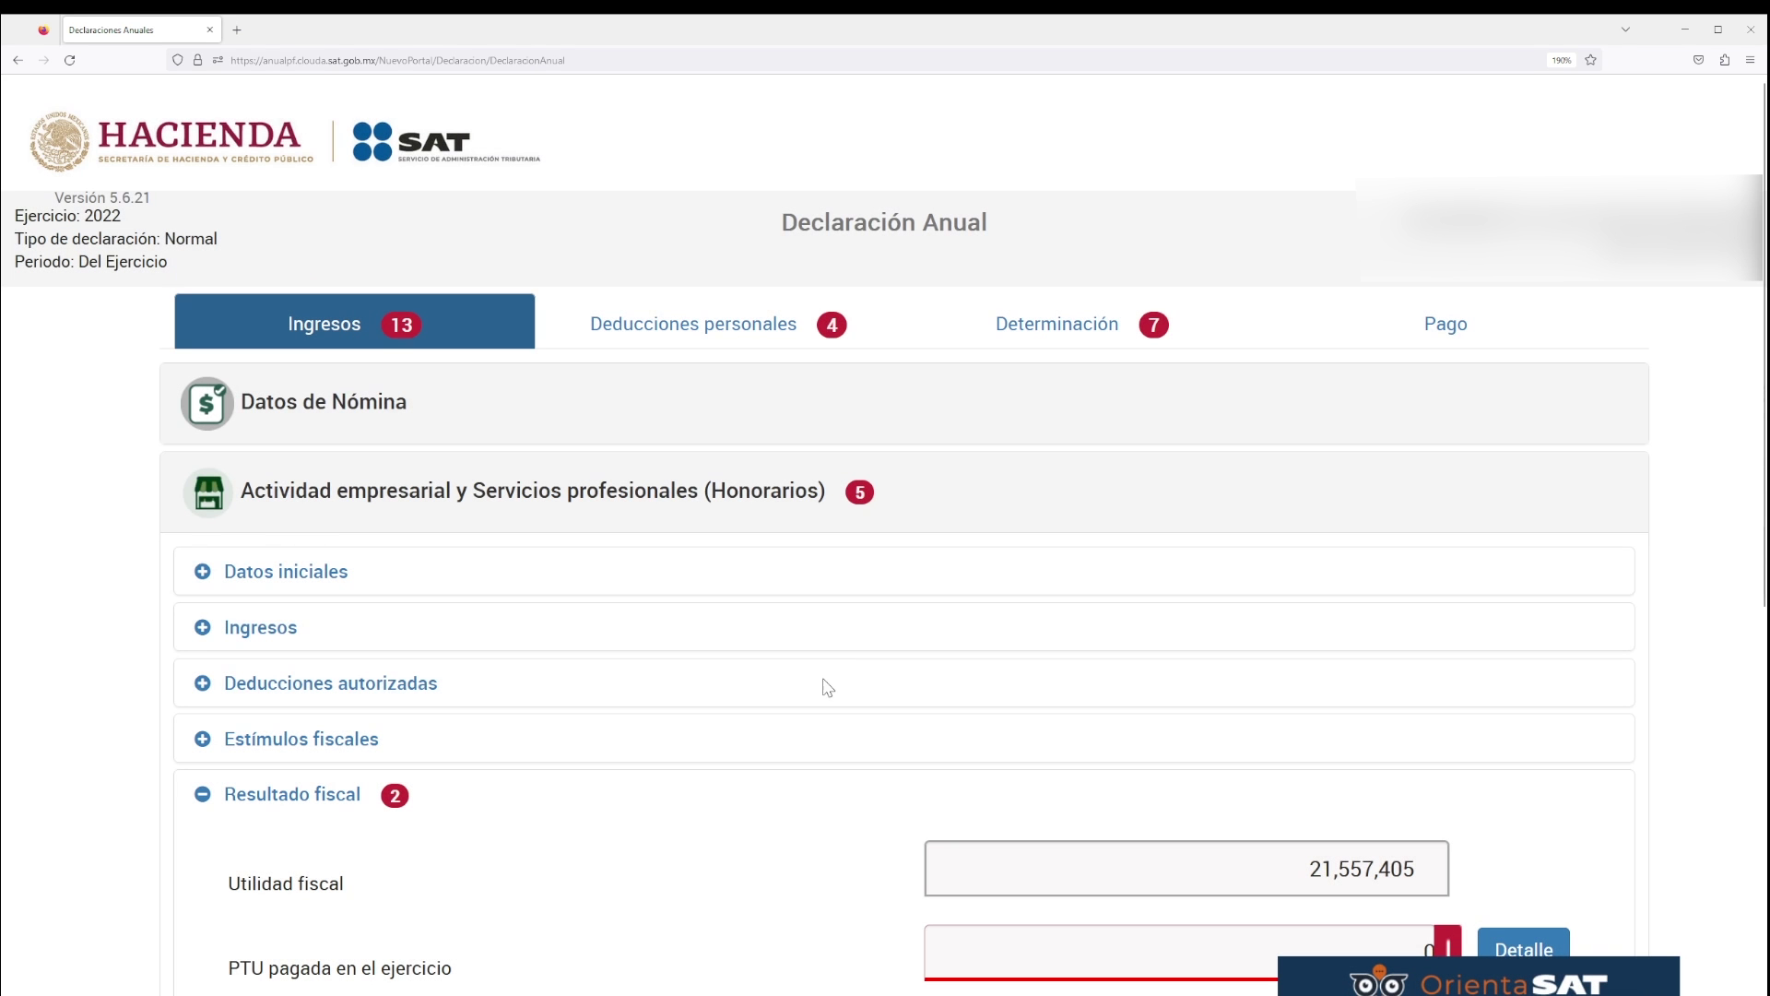
- Enter 0 as PTU pendiente de acreditar in the PTU paid detail
scroll(736, 735, down, 3)
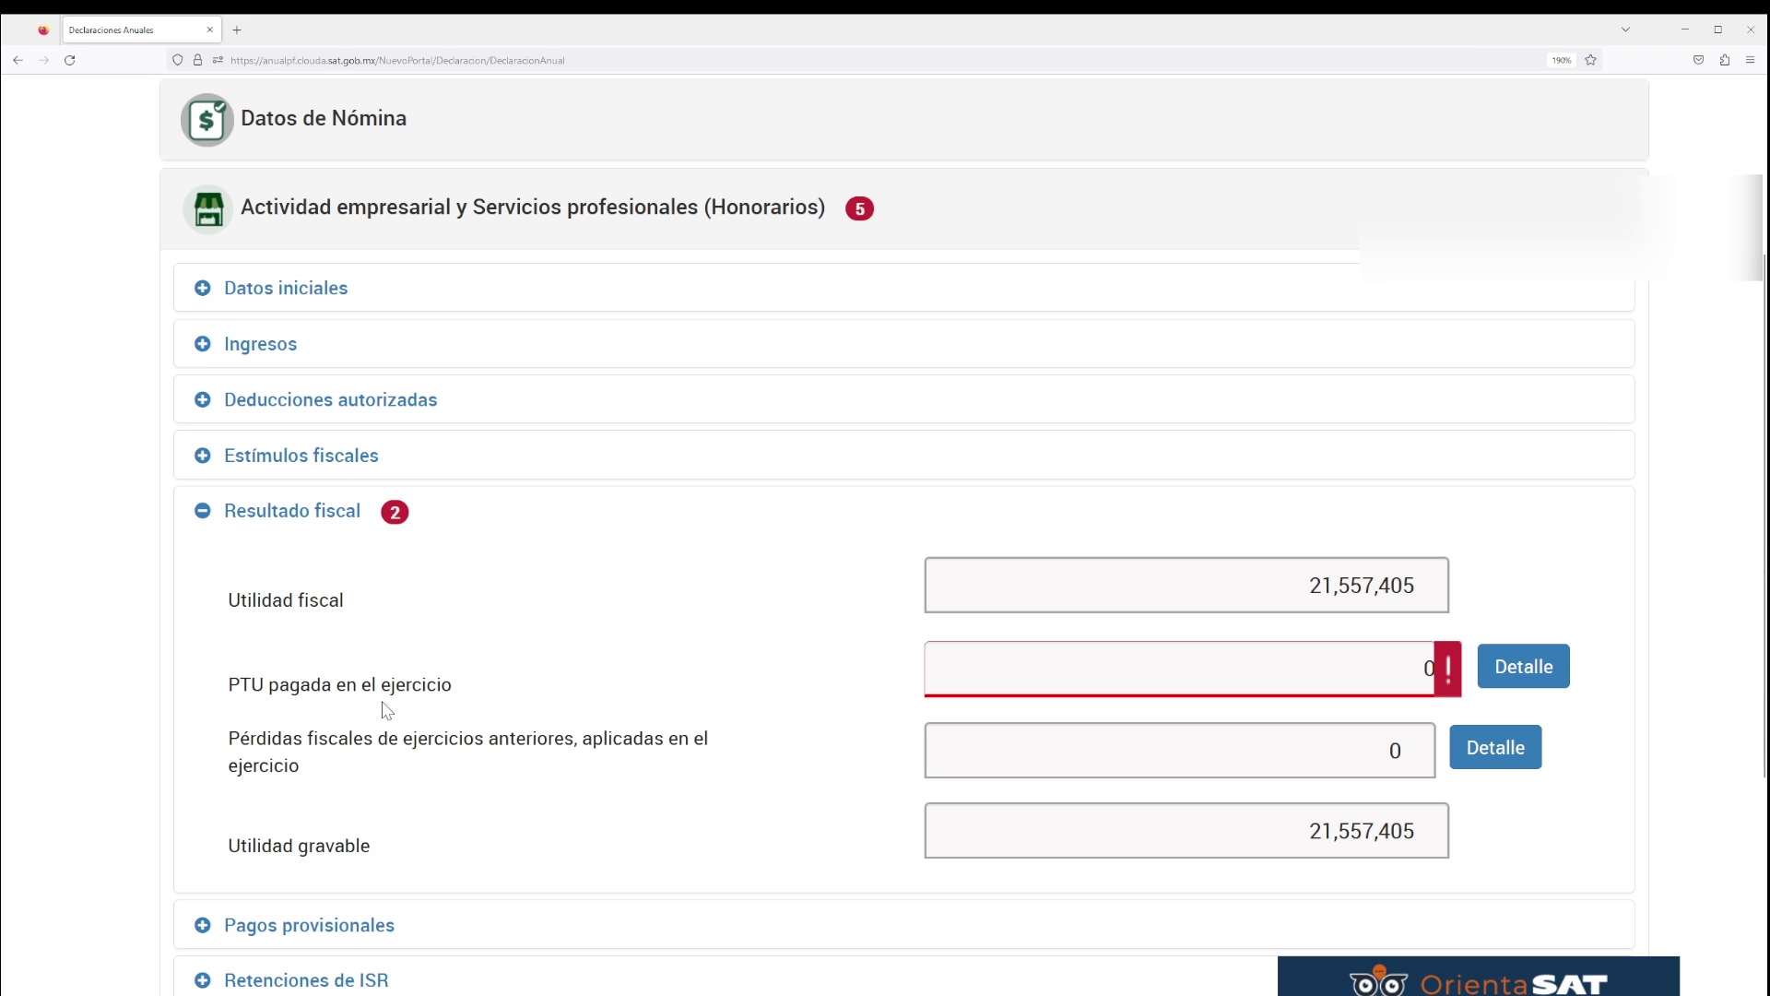
triple_click(303, 607)
click(415, 685)
click(1549, 665)
click(1095, 368)
text(0)
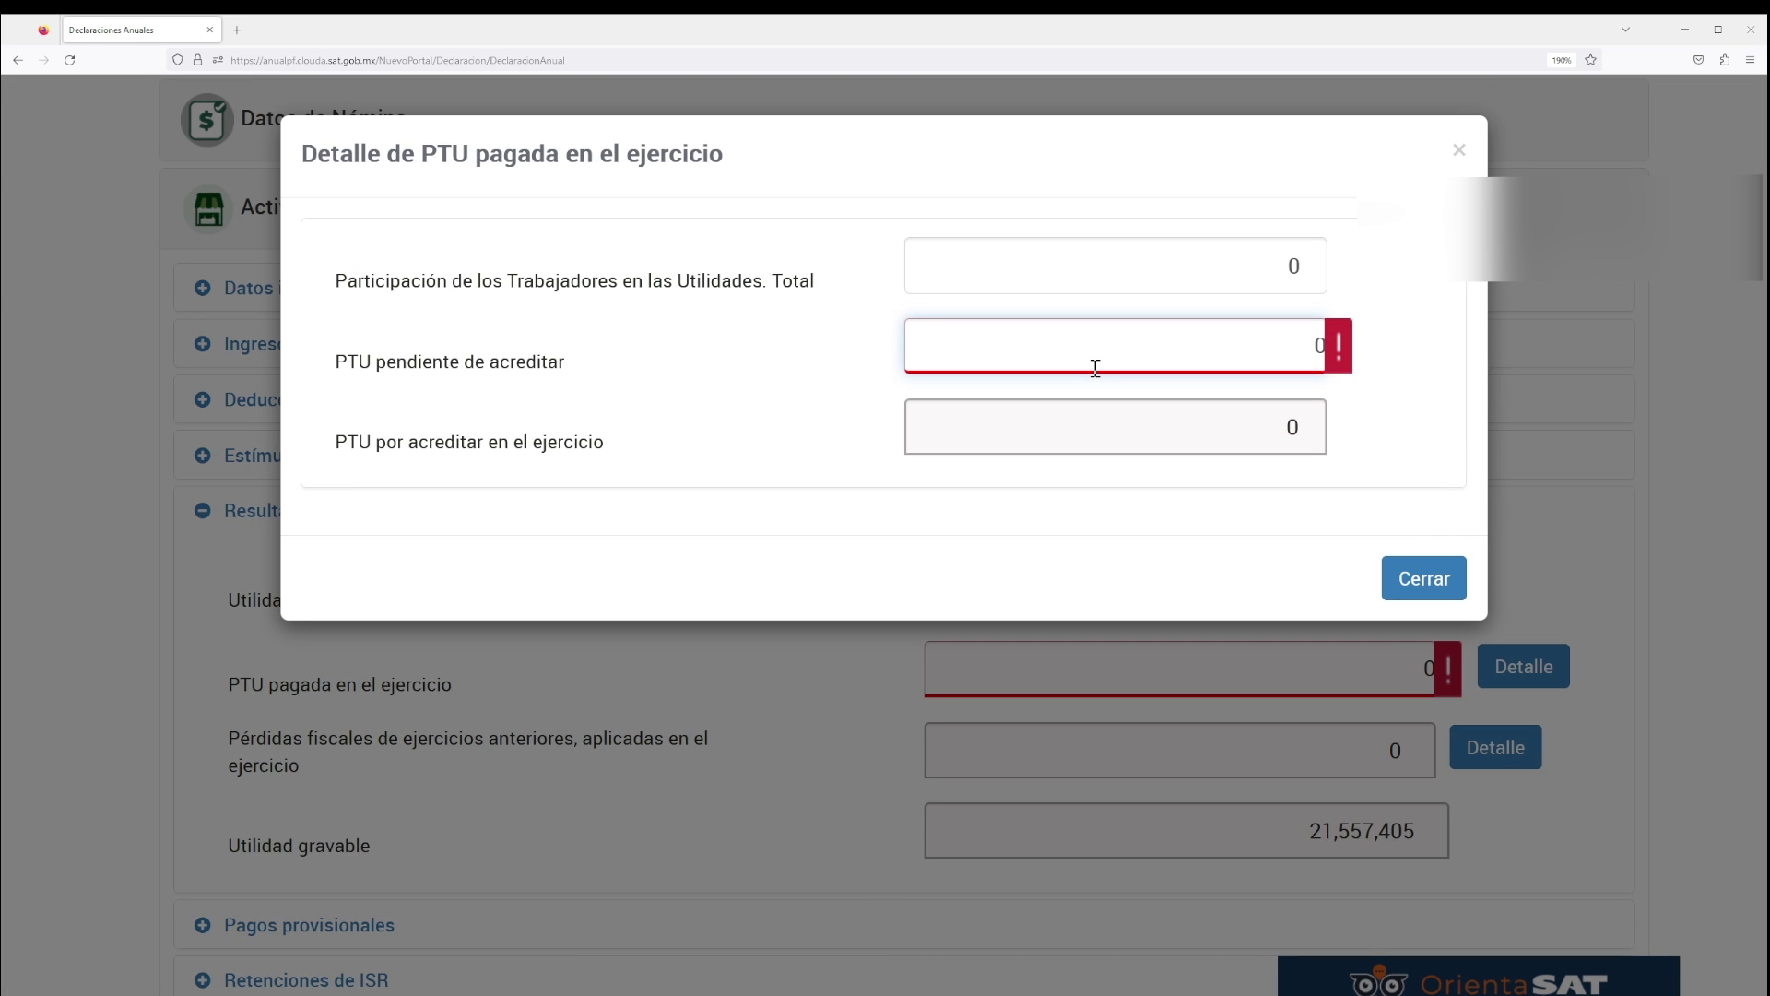
click(1420, 595)
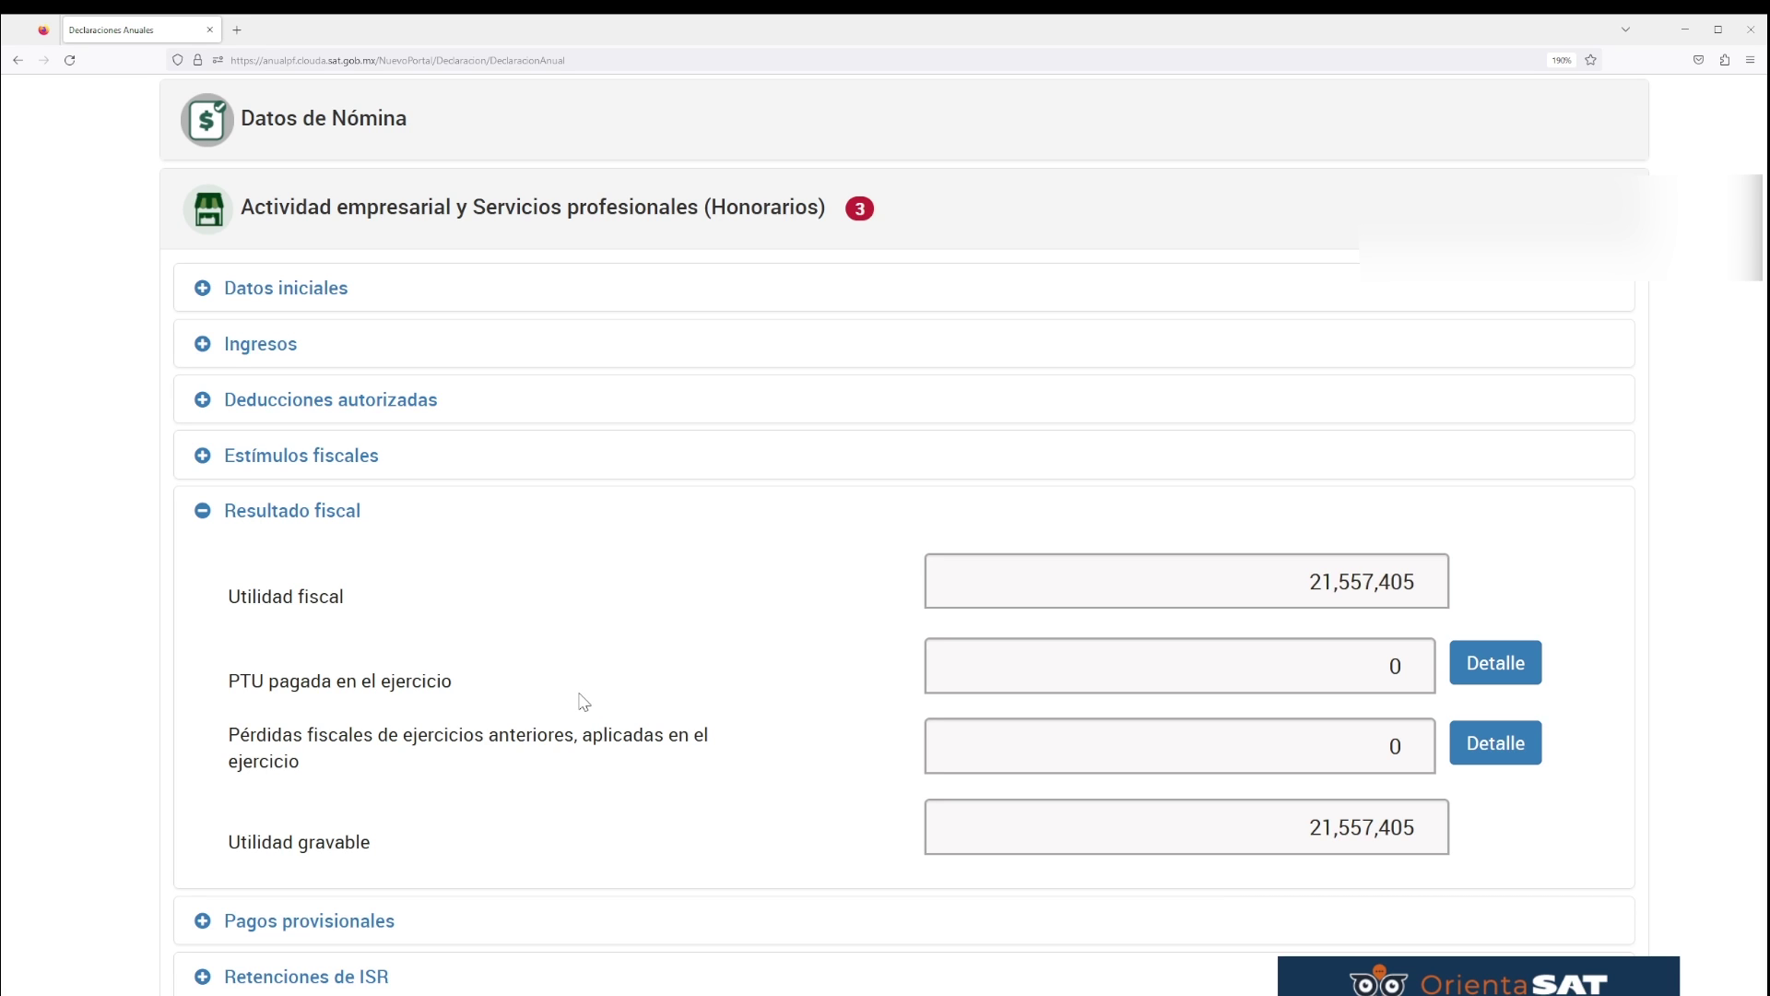
- Review the prior-year losses detail, confirming 0 losses applied
drag(308, 774, 233, 735)
click(205, 737)
click(307, 768)
click(1517, 750)
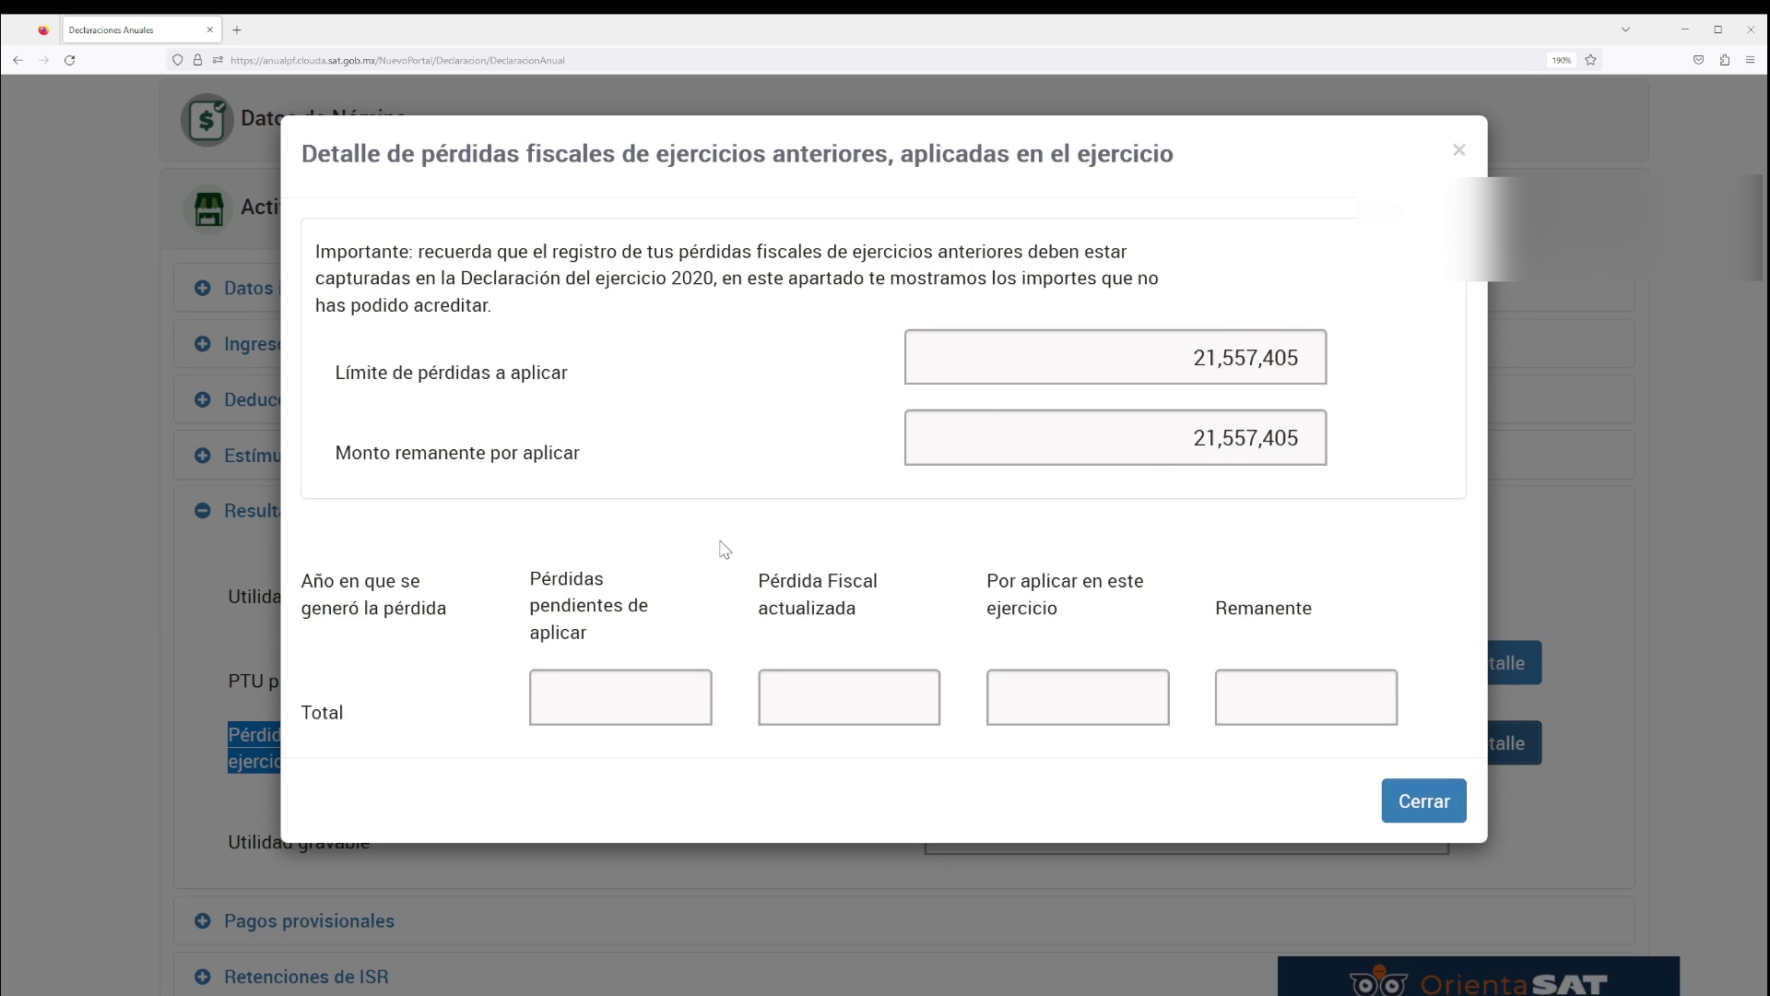
drag(724, 549, 1414, 553)
click(1343, 532)
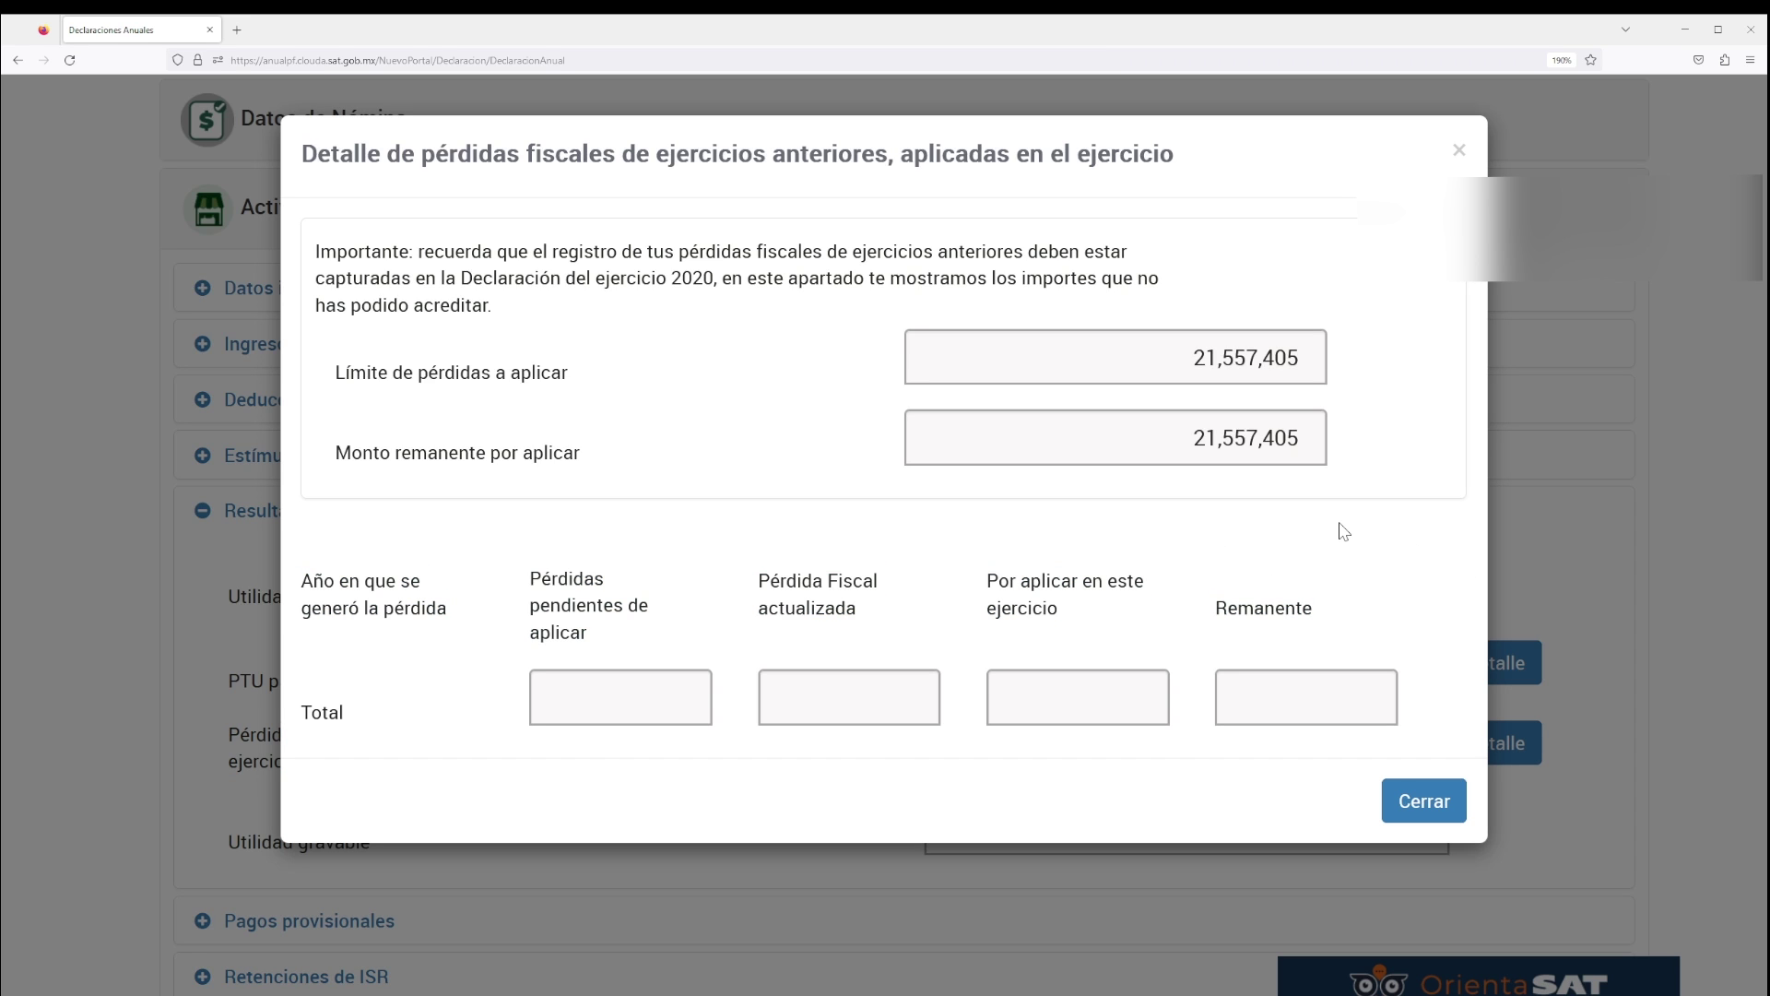
click(1412, 816)
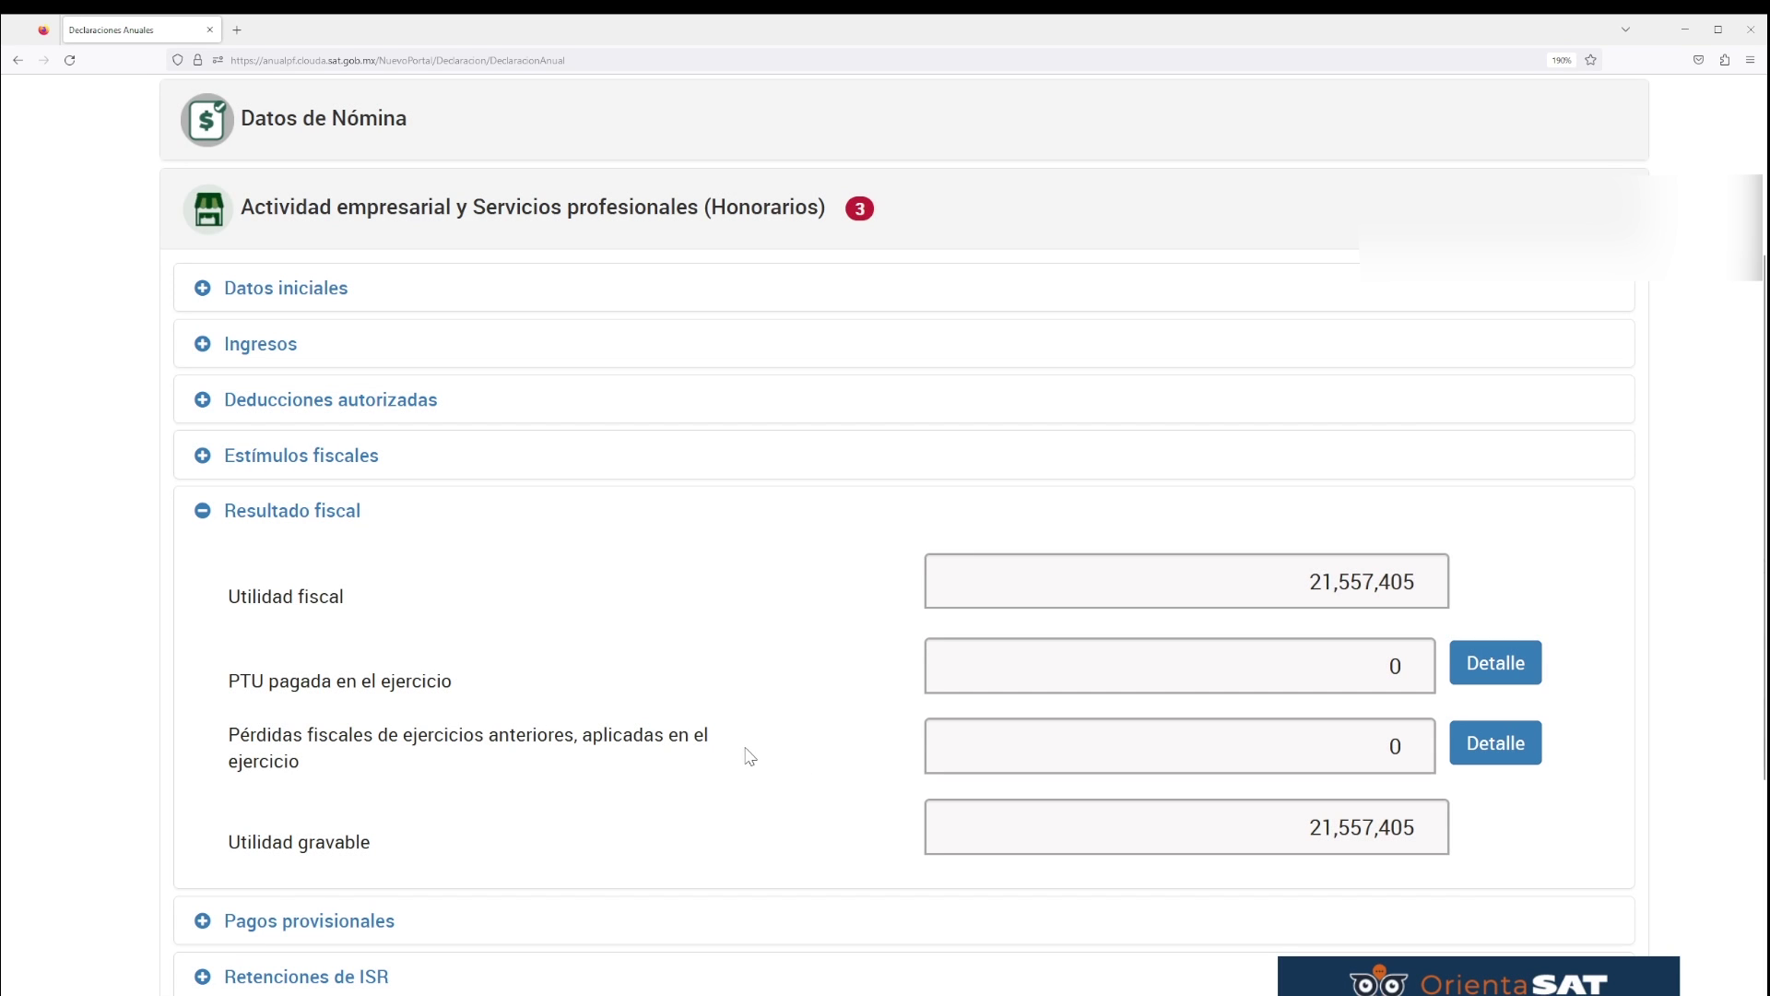
- Review provisional payments totalling 7,403,265, then expand Retenciones de ISR showing 0 withheld
scroll(747, 756, down, 2)
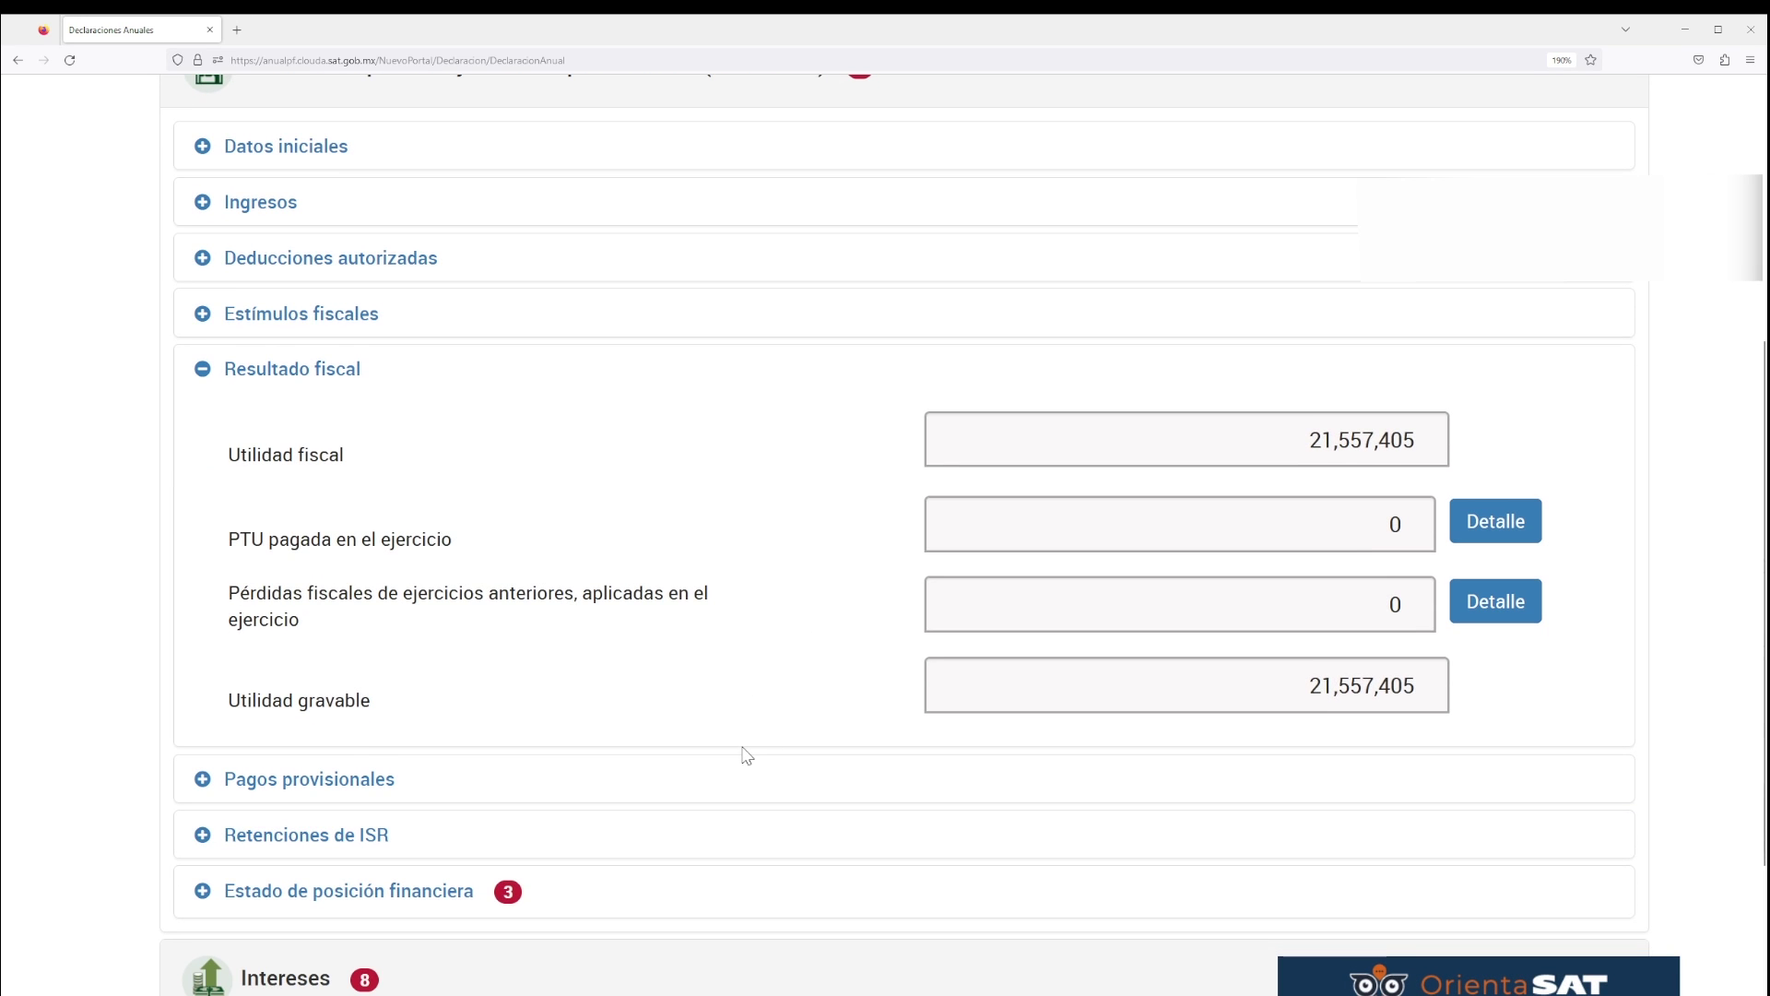
scroll(738, 755, down, 3)
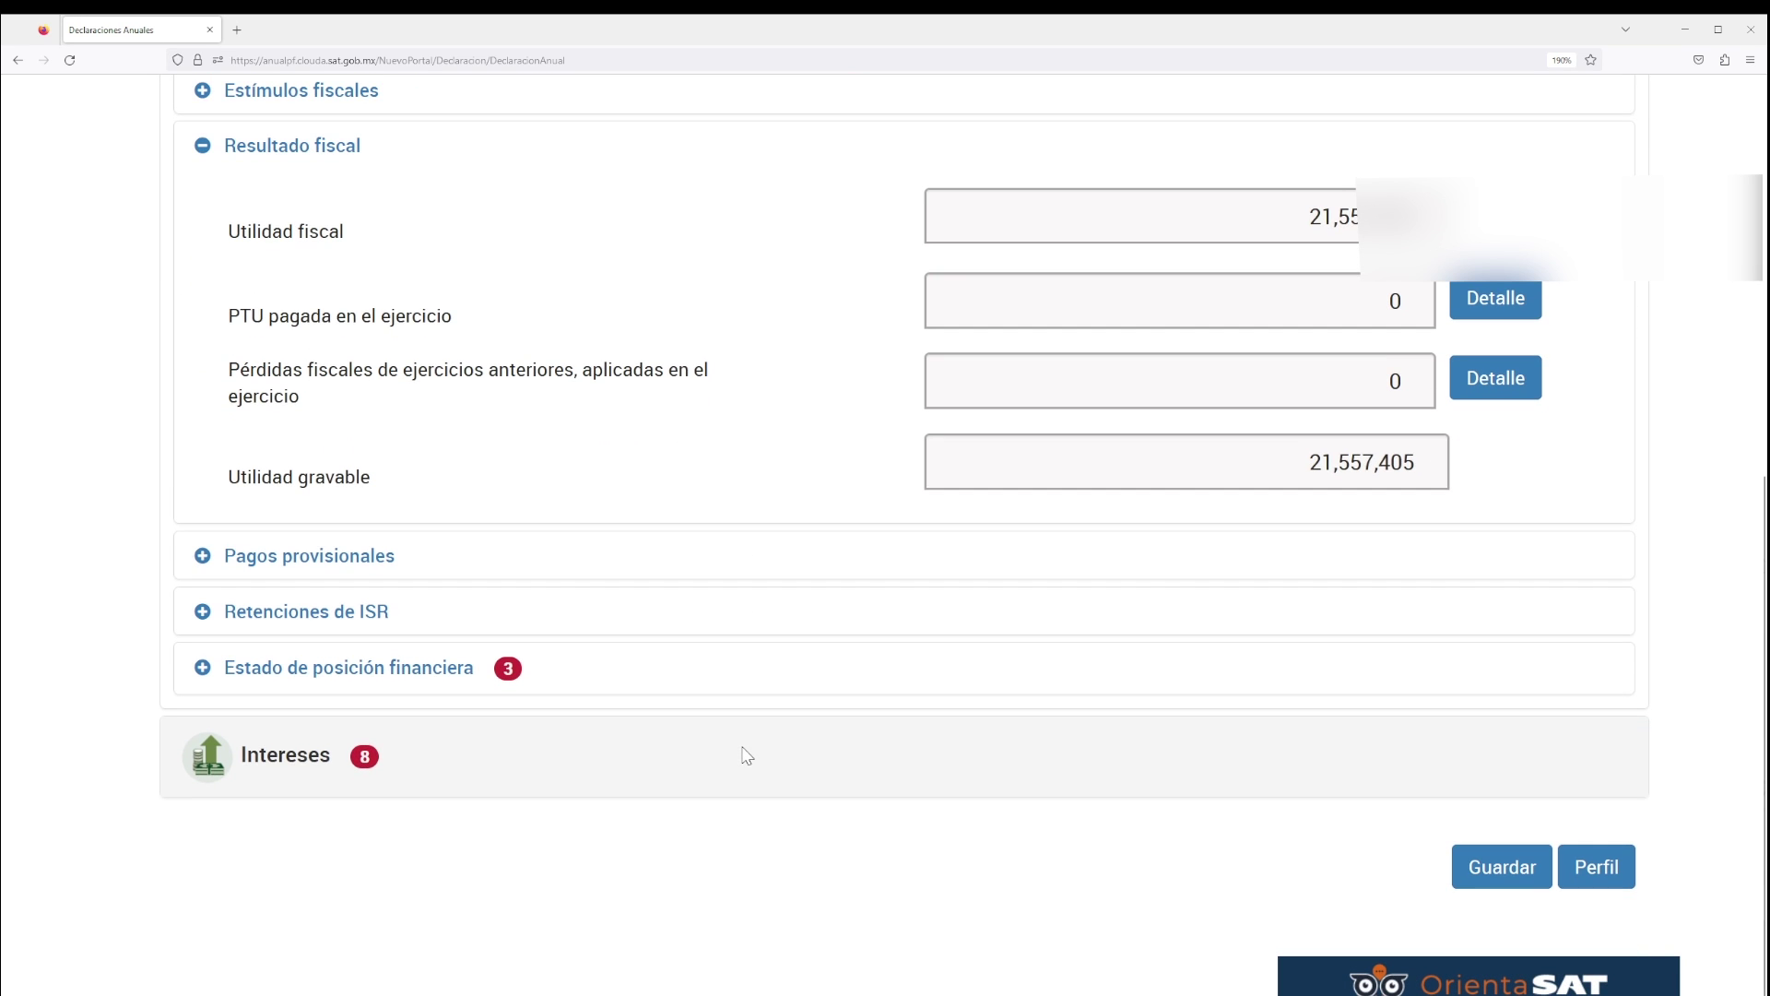
click(334, 556)
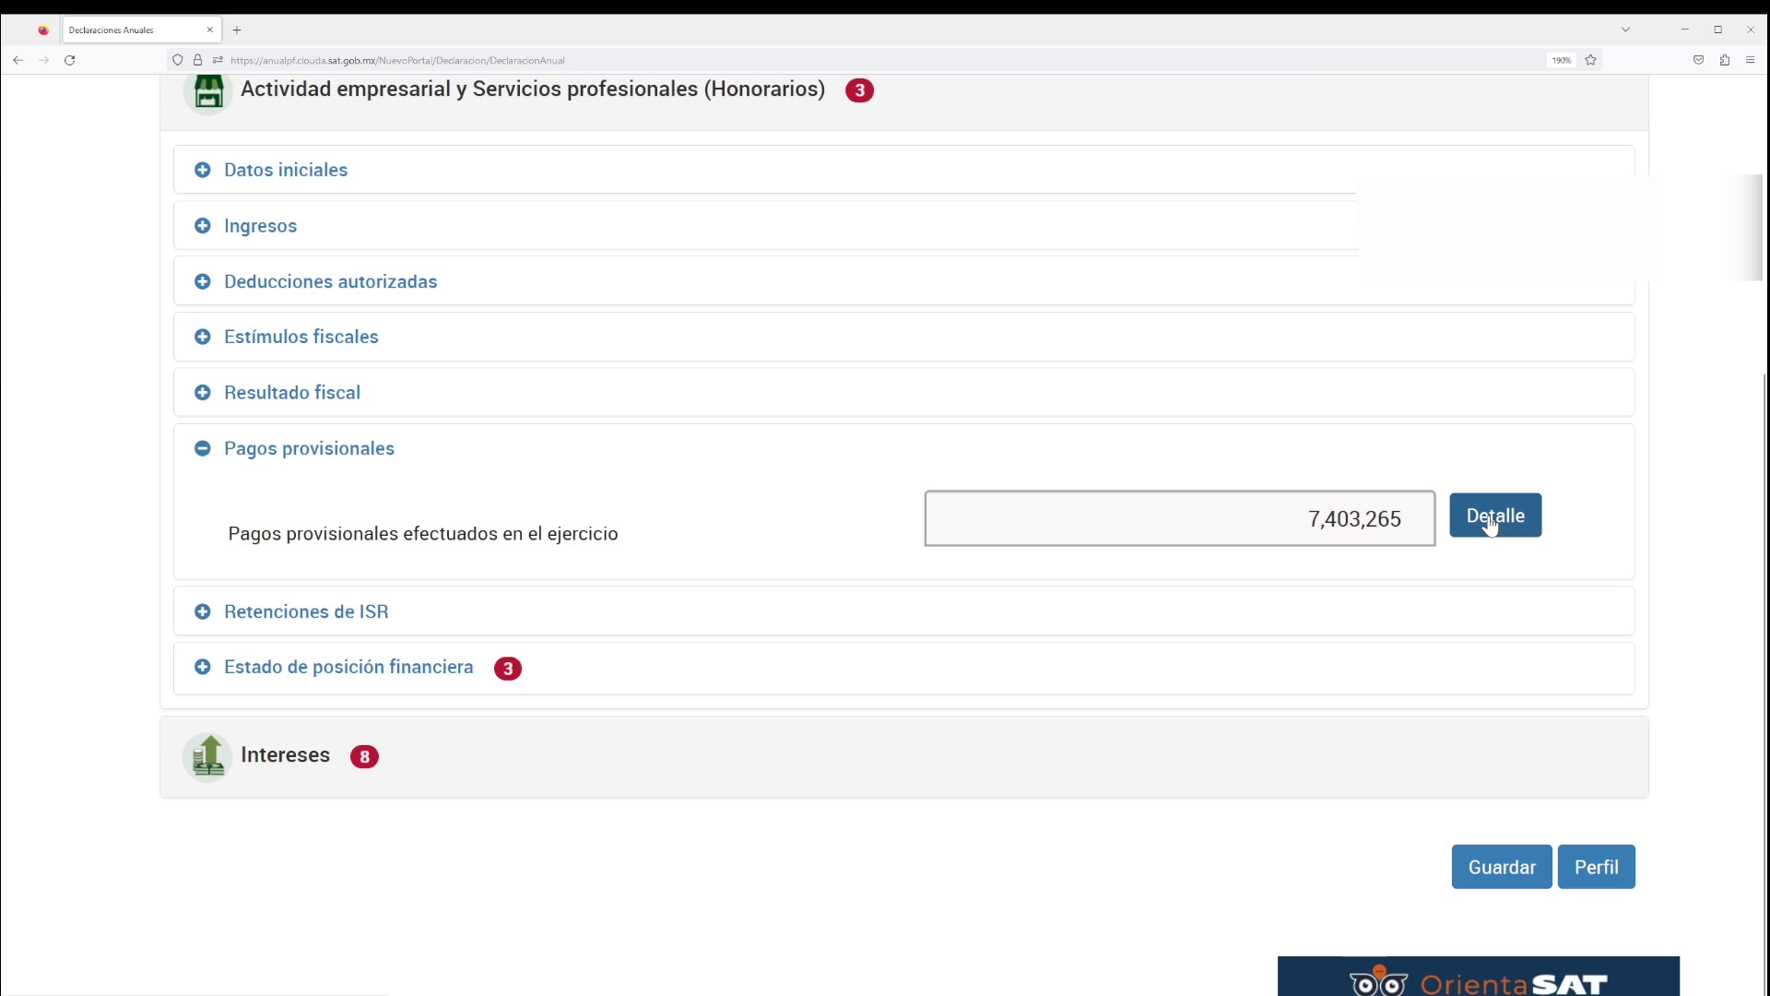
click(1488, 515)
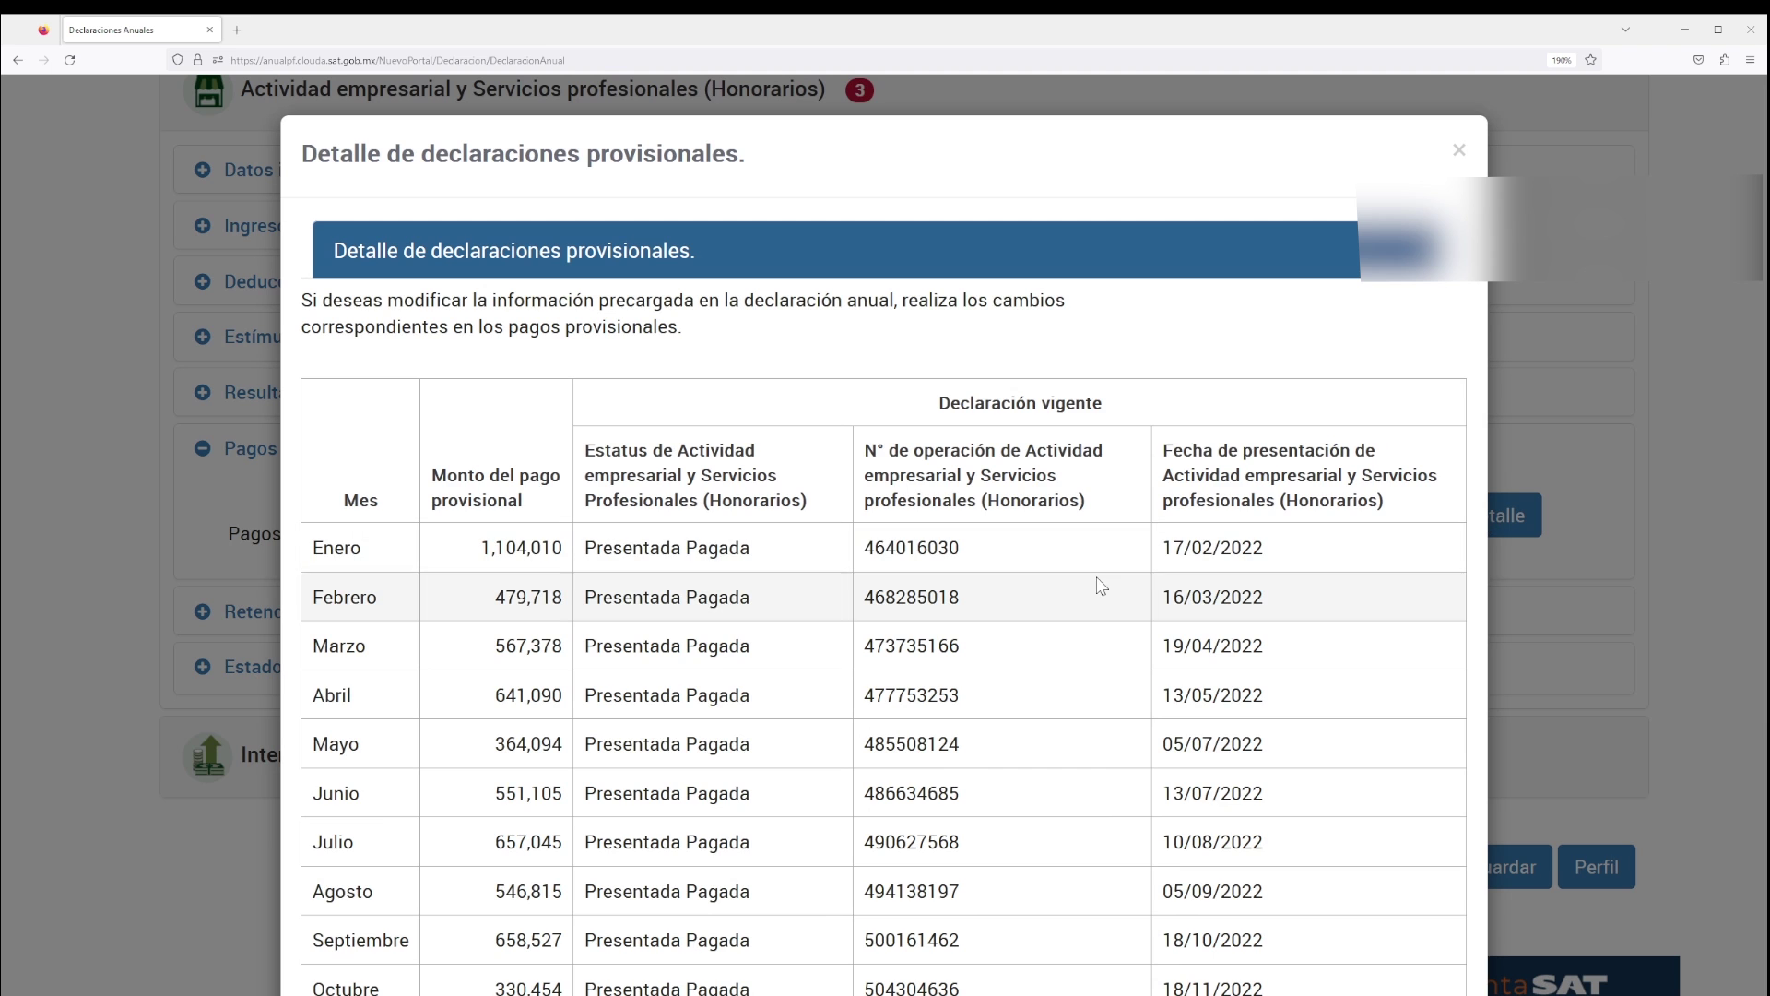
scroll(1098, 584, down, 3)
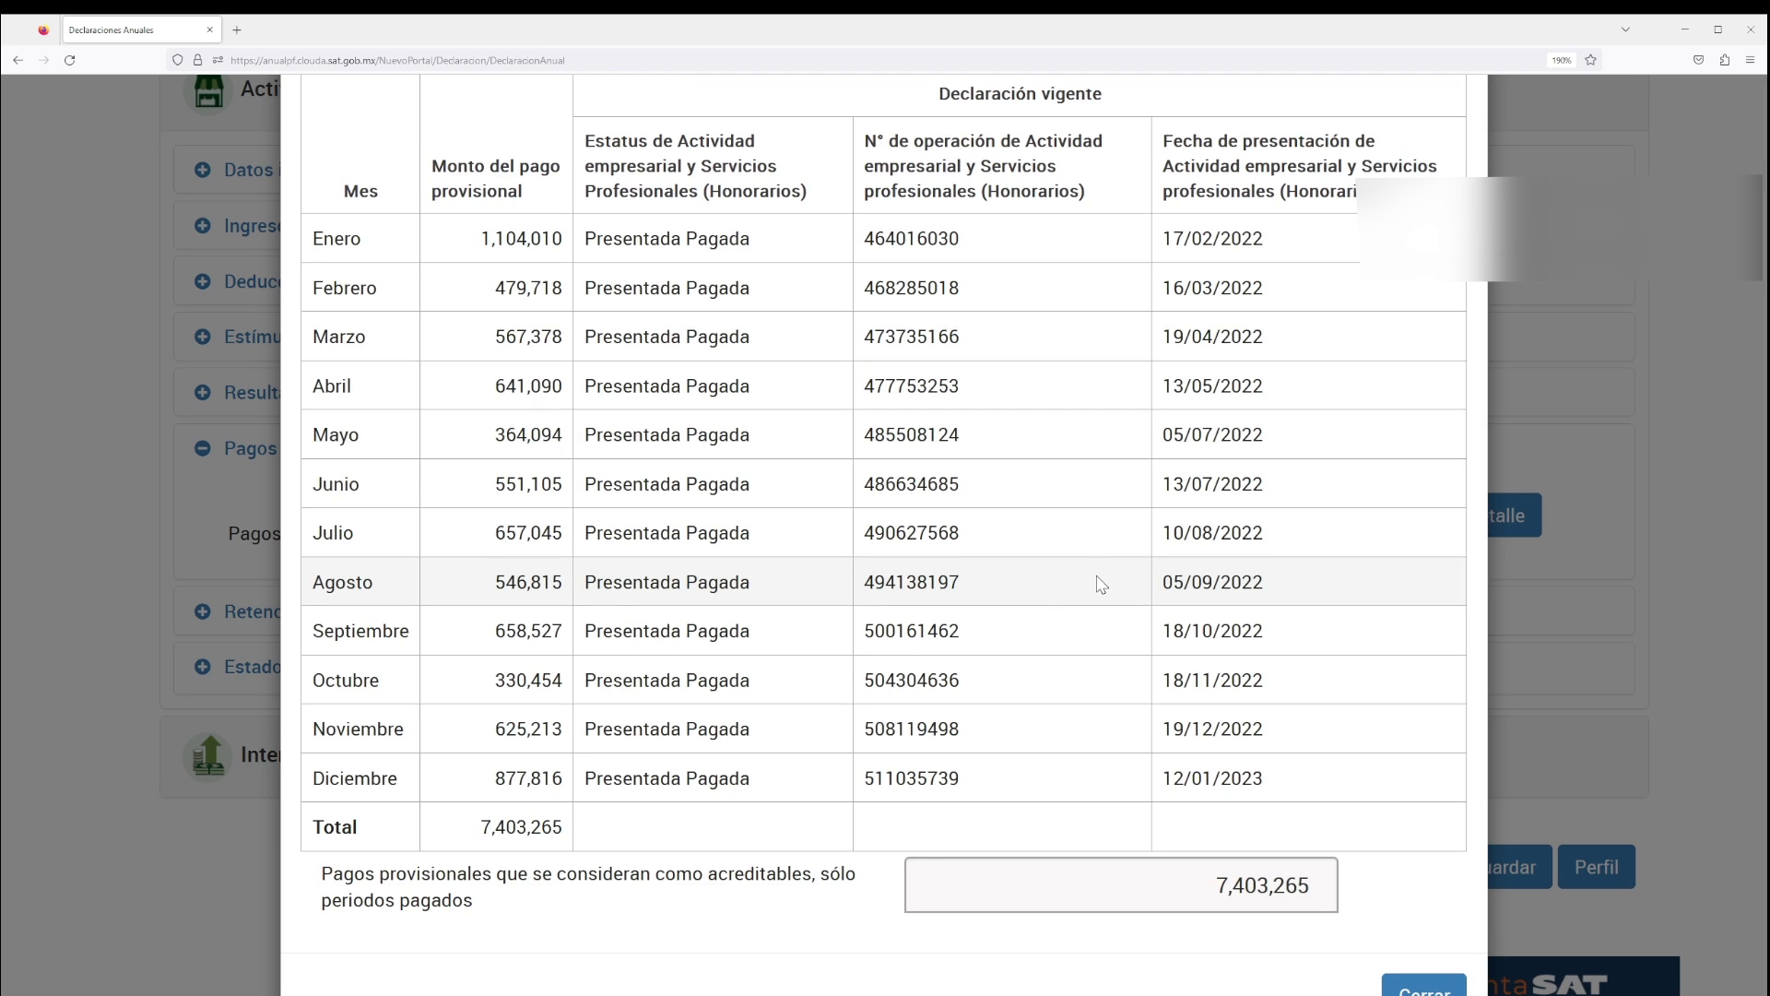
click(1463, 926)
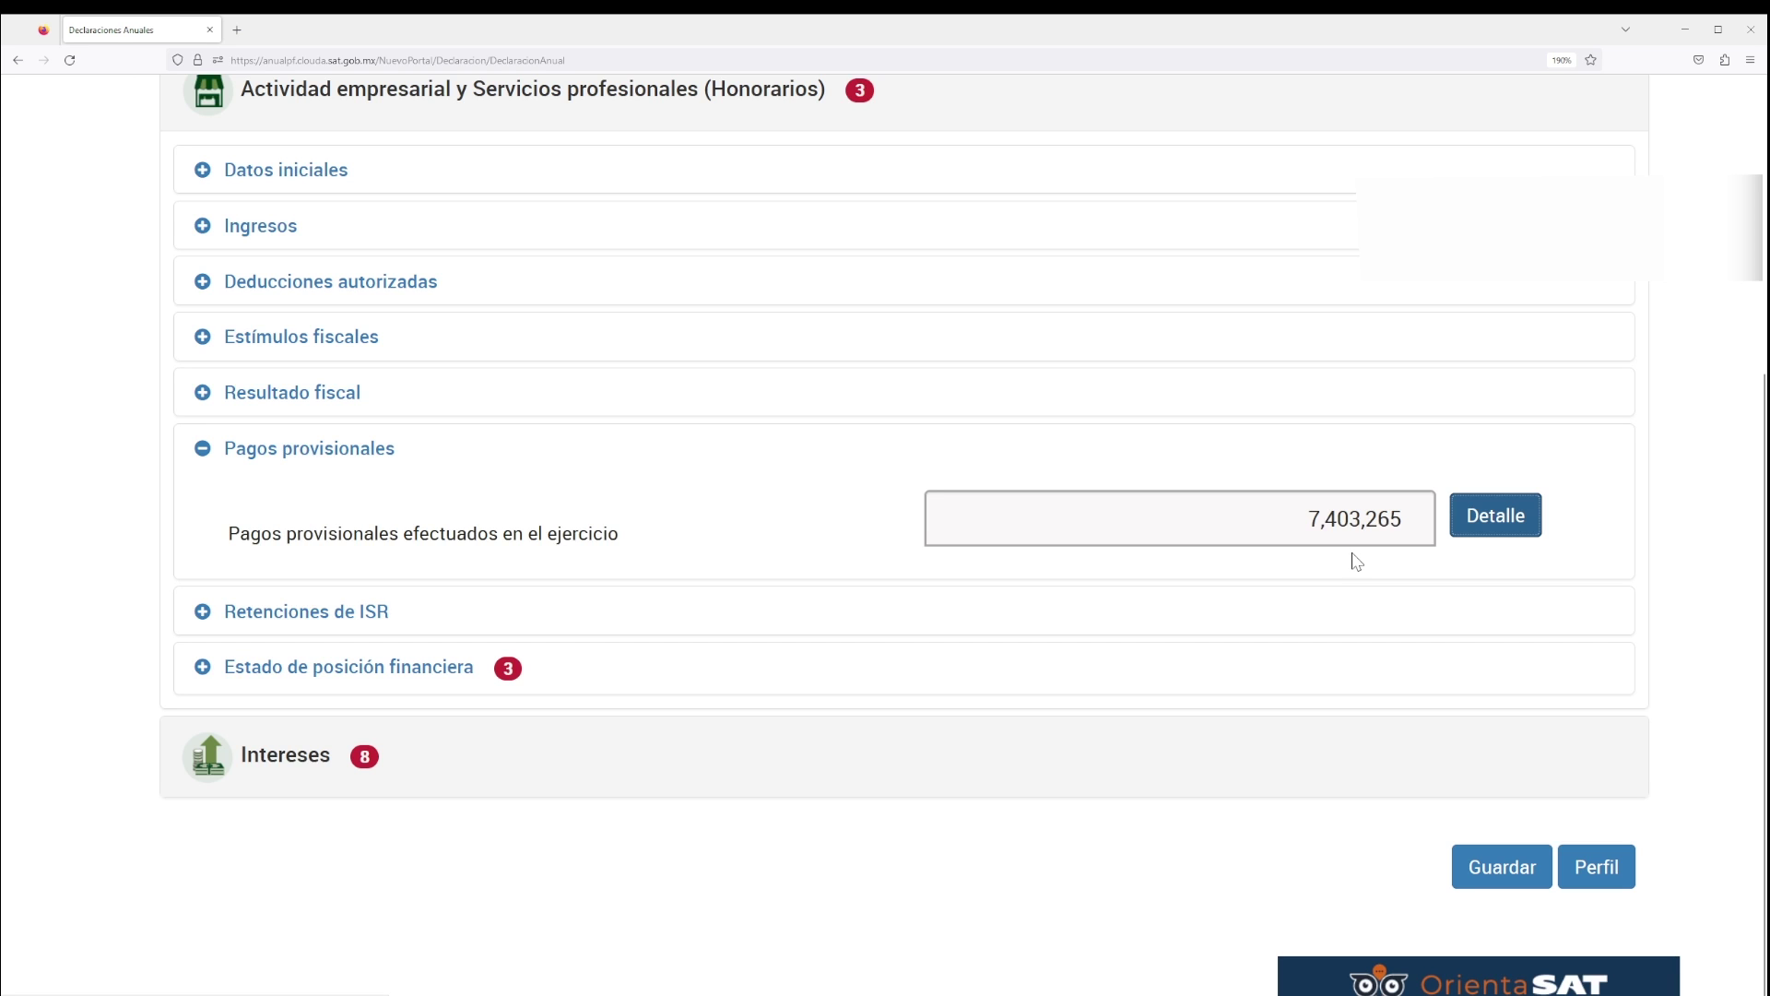
click(1488, 530)
key(Escape)
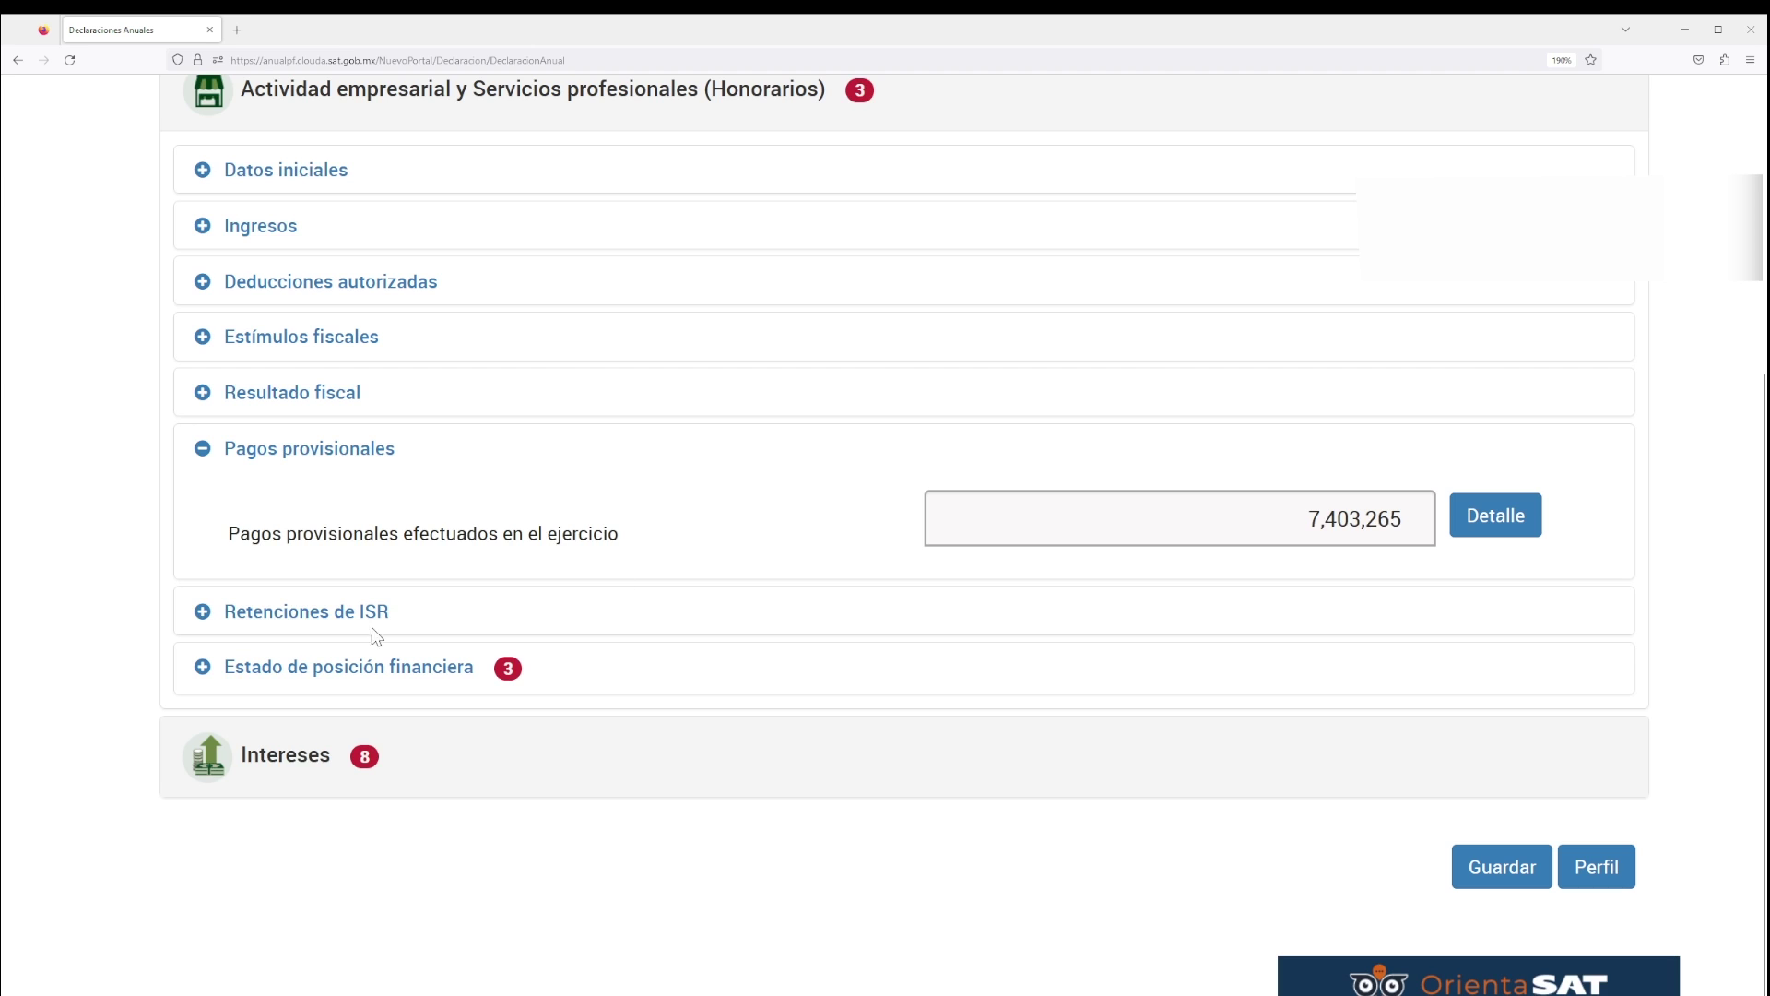
click(290, 616)
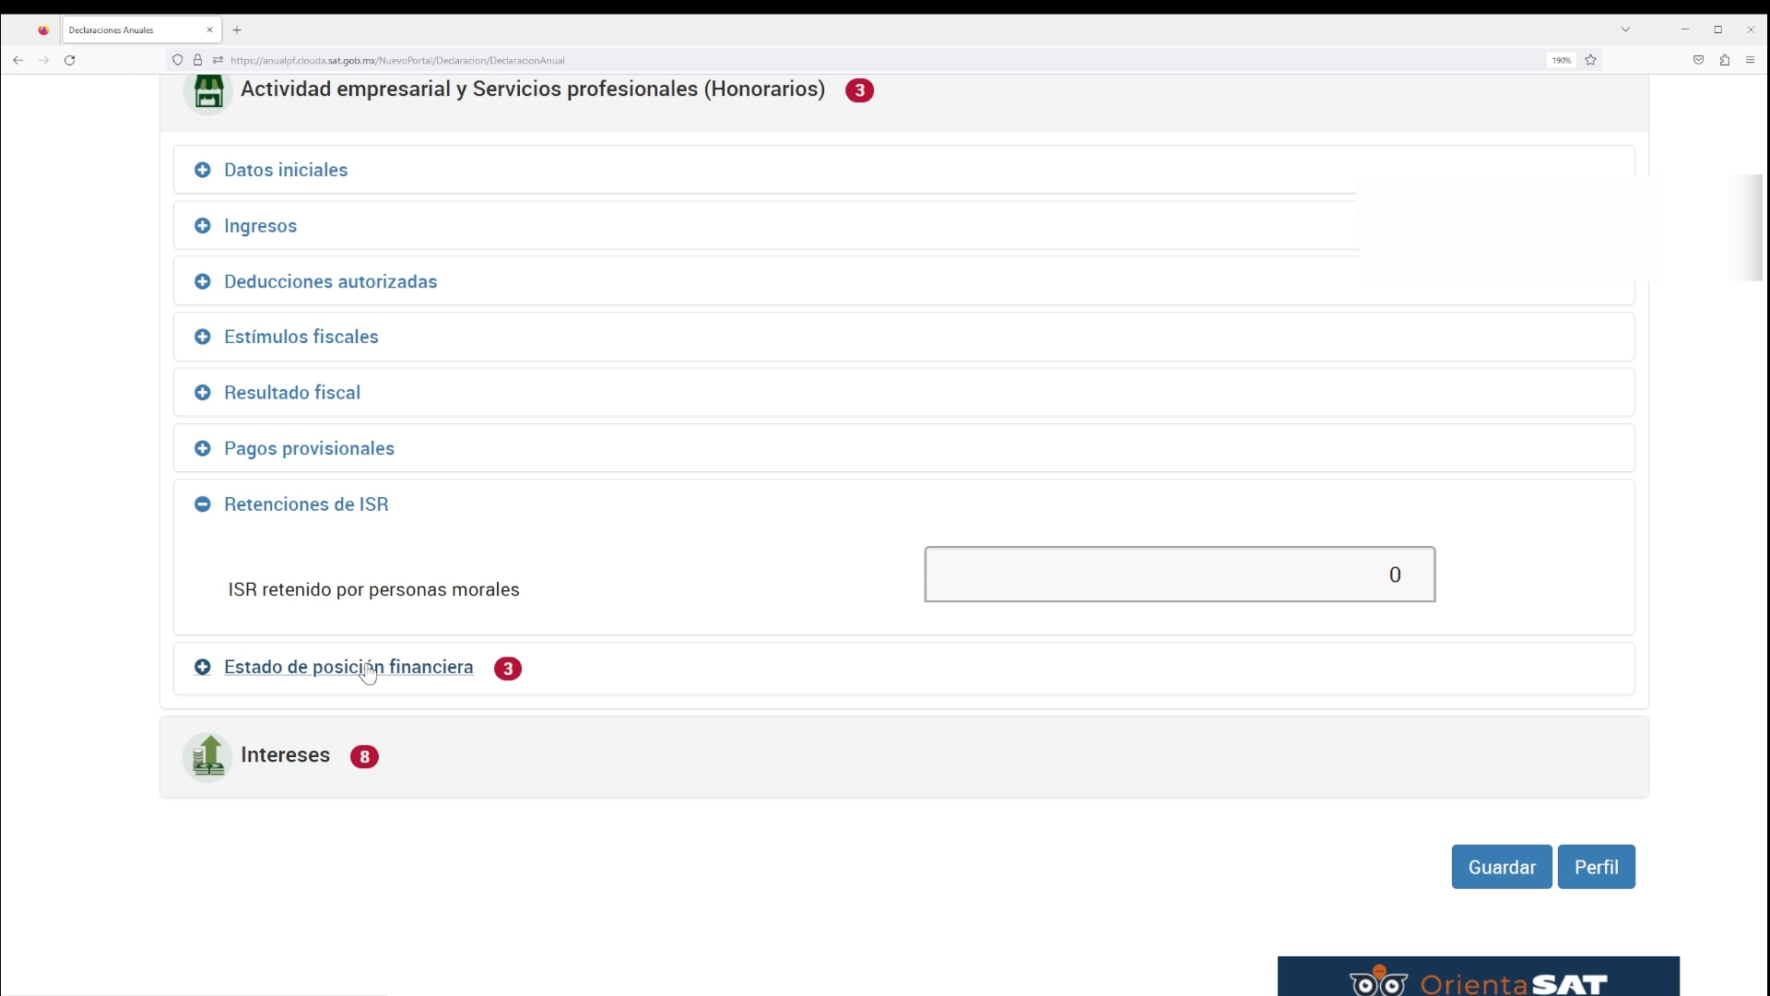
- Expand the financial position statement and open Activo's detail, closing it without adding a concept
click(277, 452)
click(394, 665)
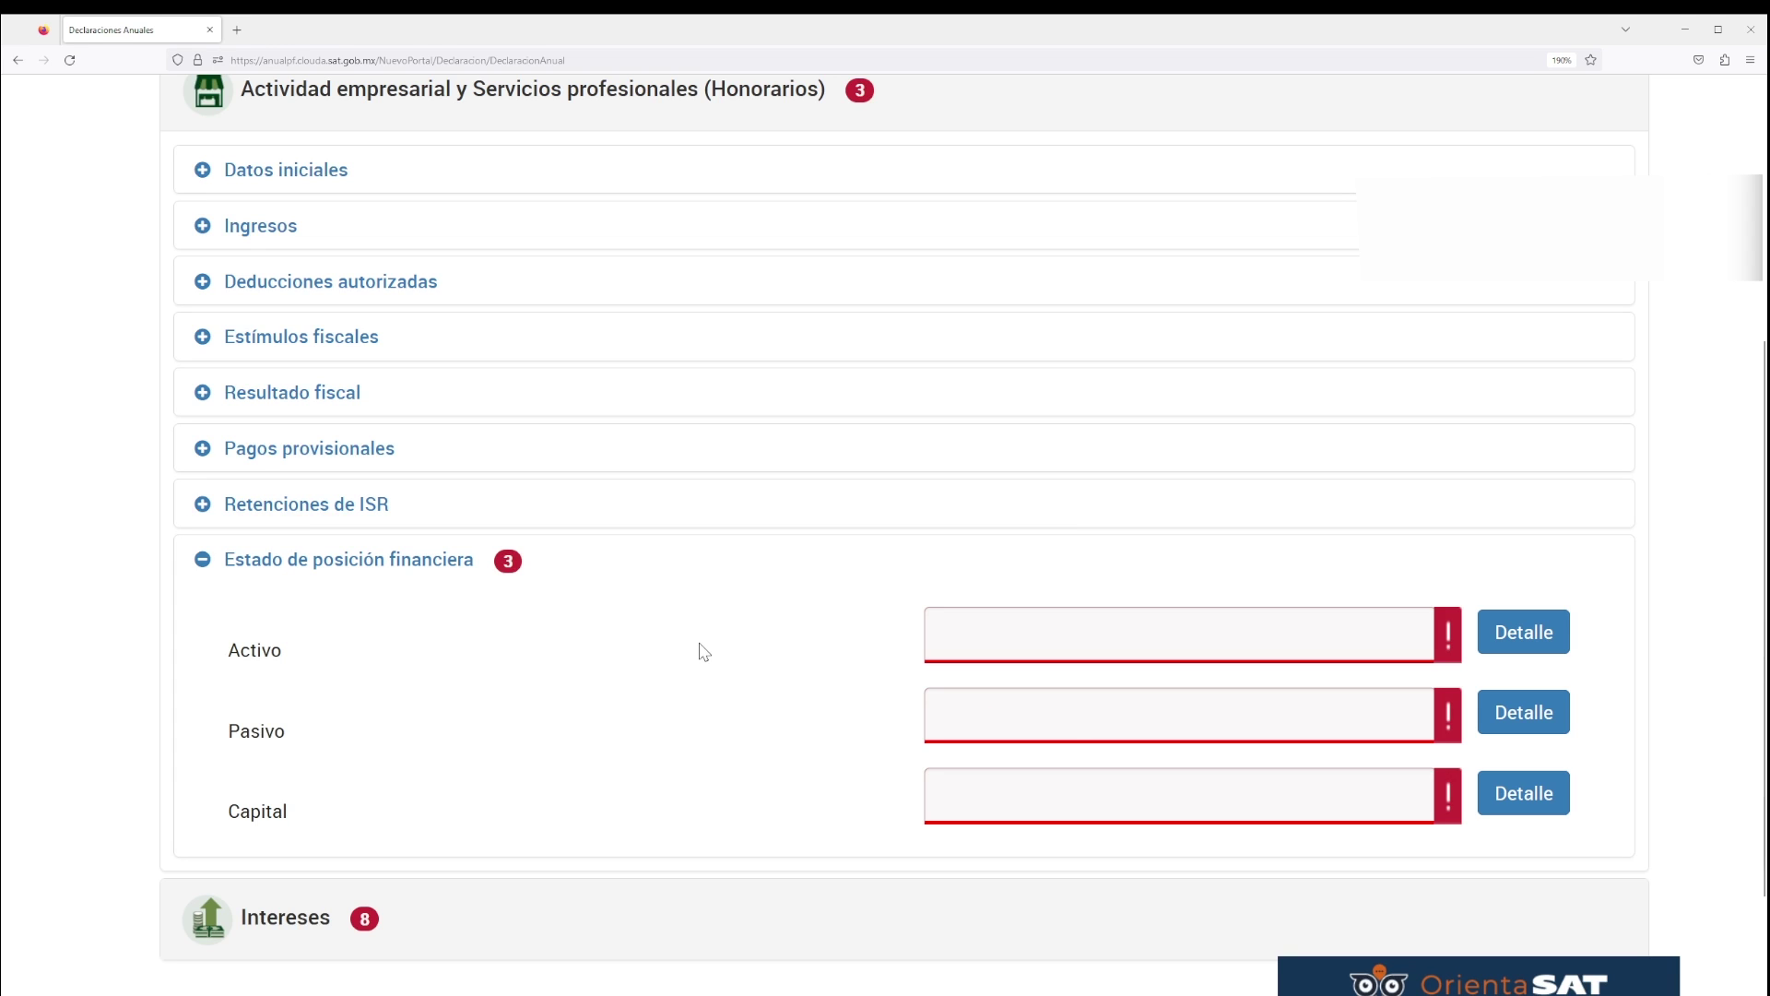
click(1495, 632)
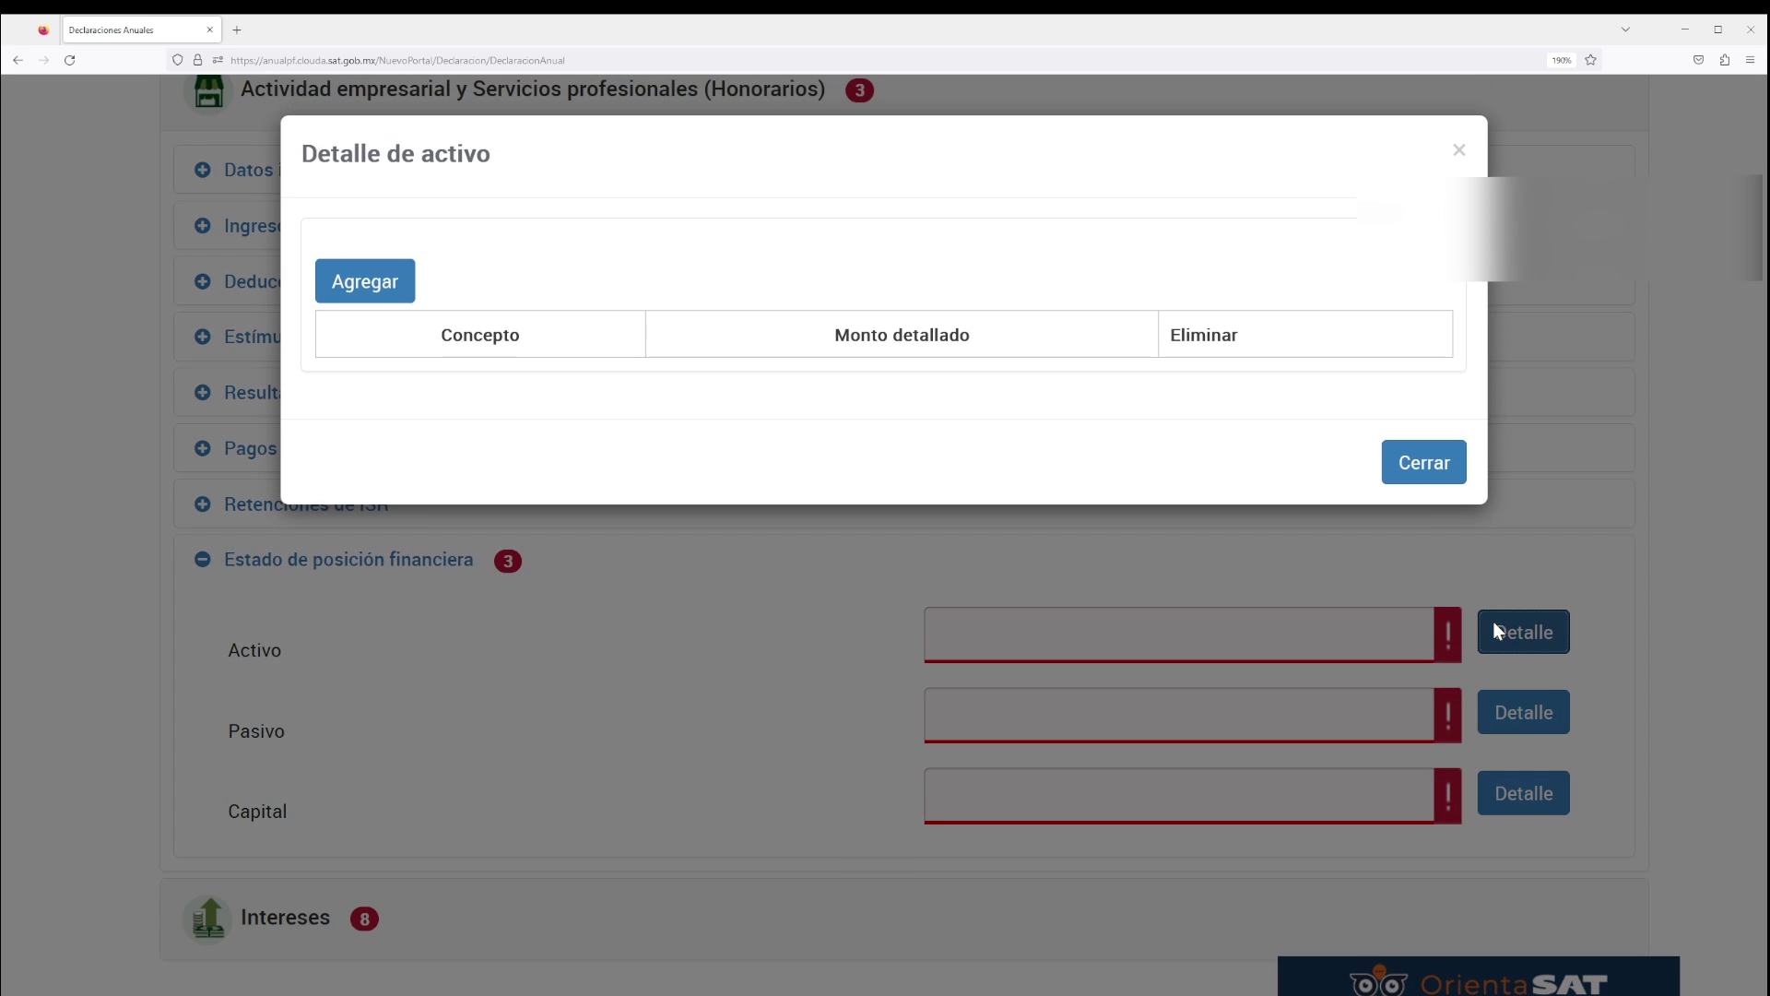
click(377, 282)
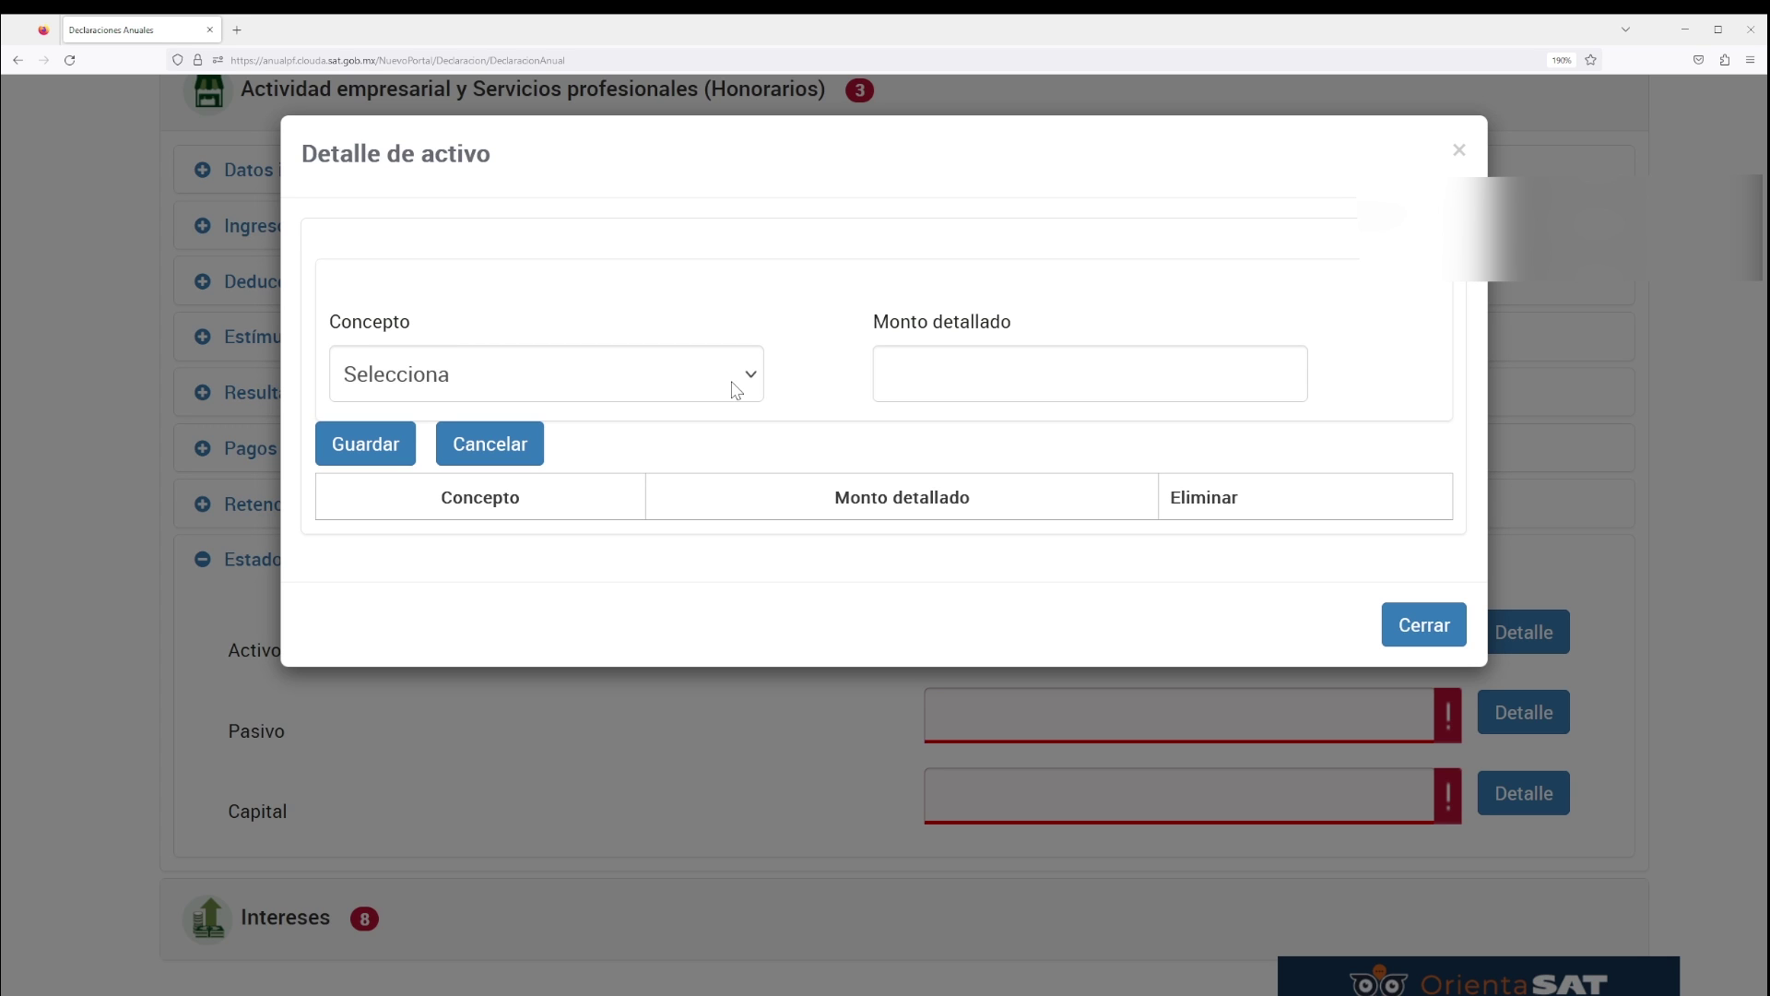
click(1418, 624)
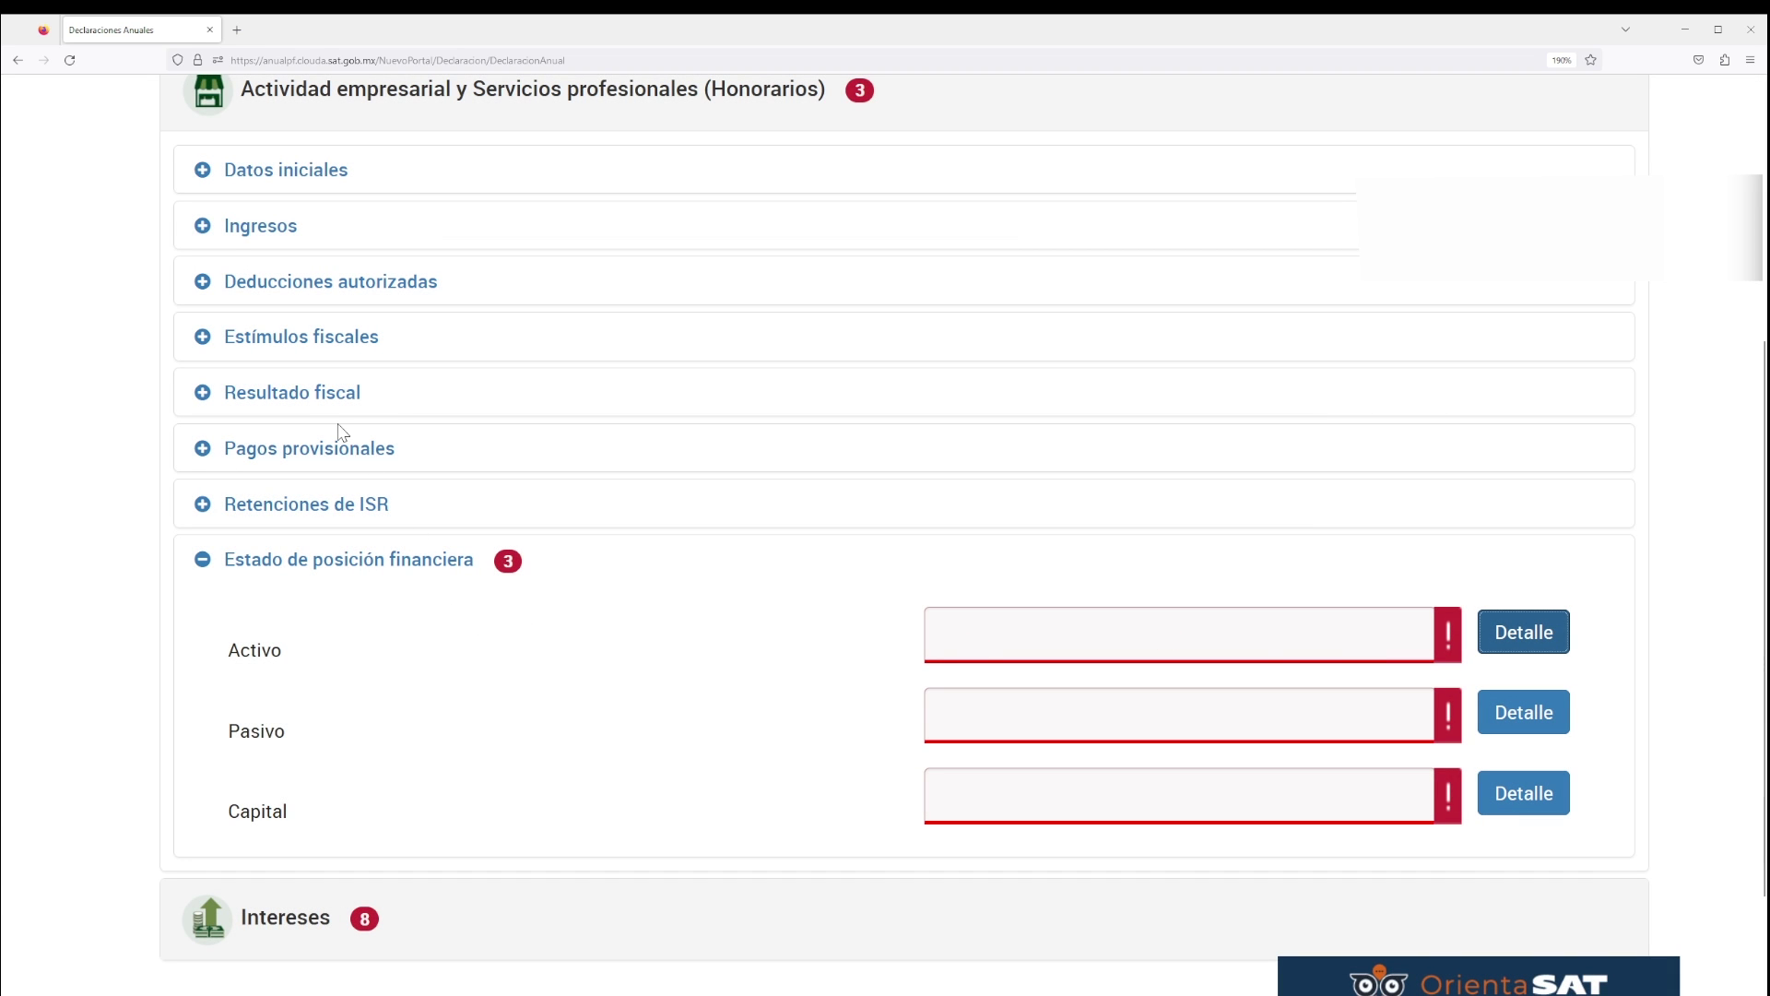
- Check the Resultado fiscal section, then return to the Estado de posición financiera section
click(310, 398)
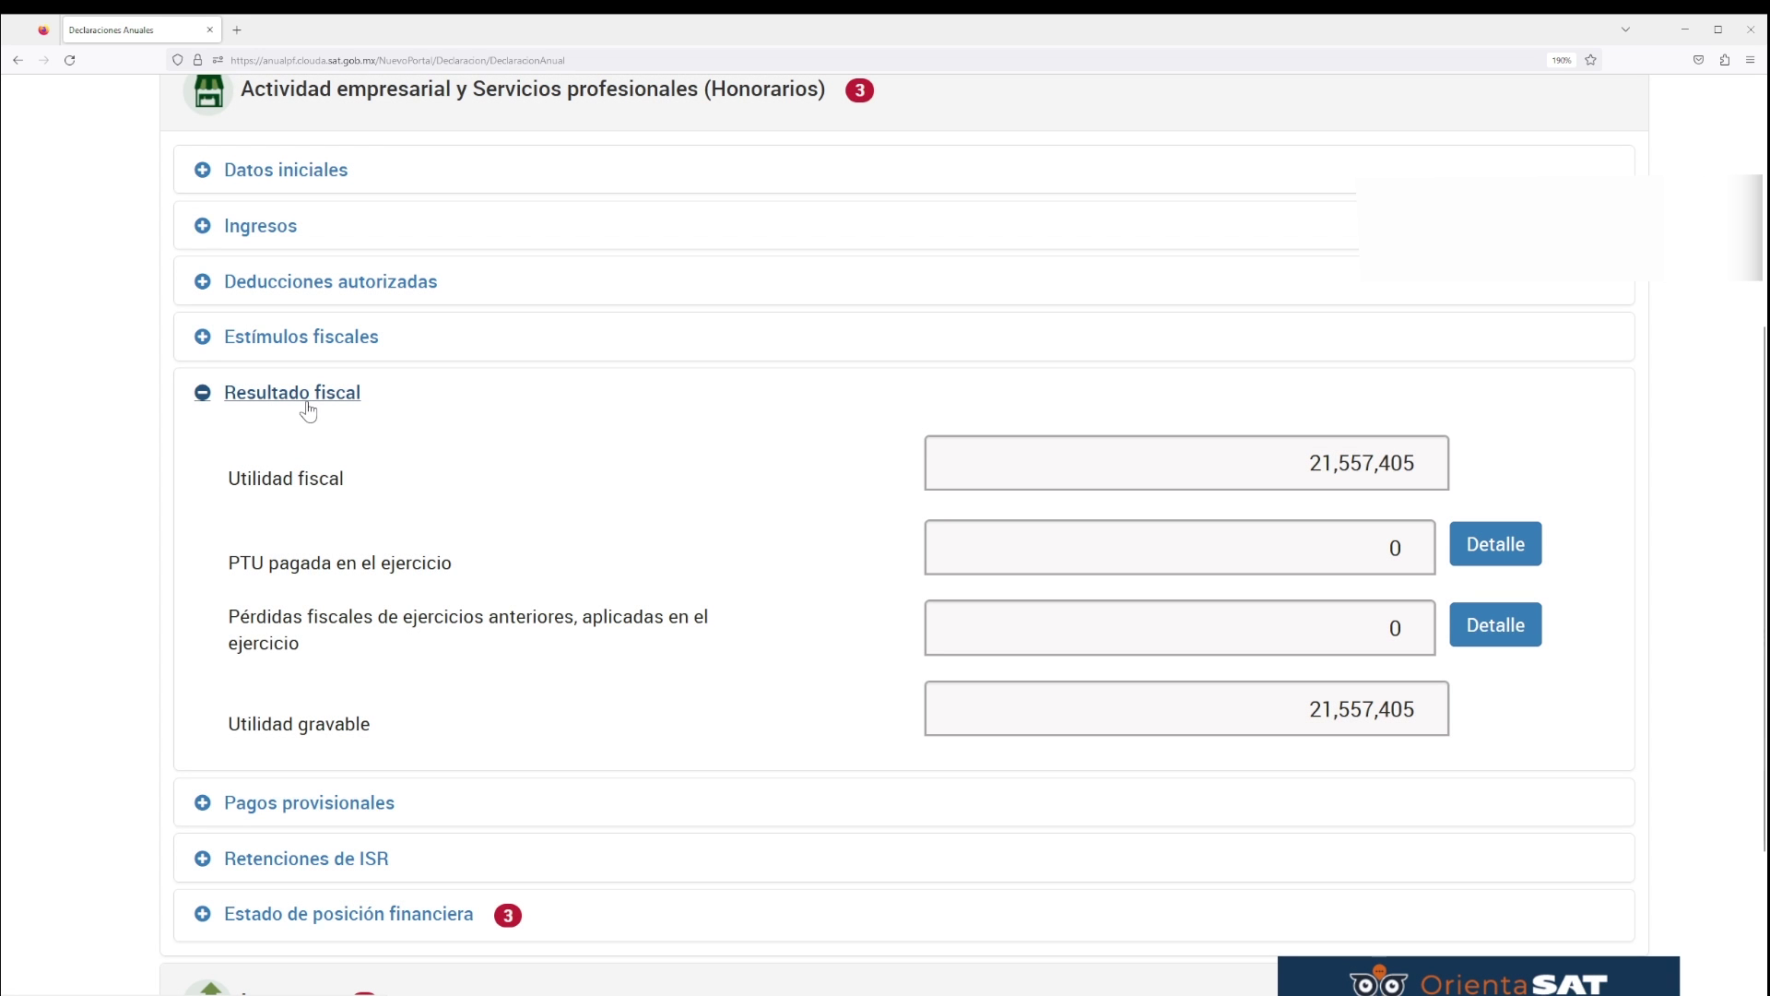
click(307, 405)
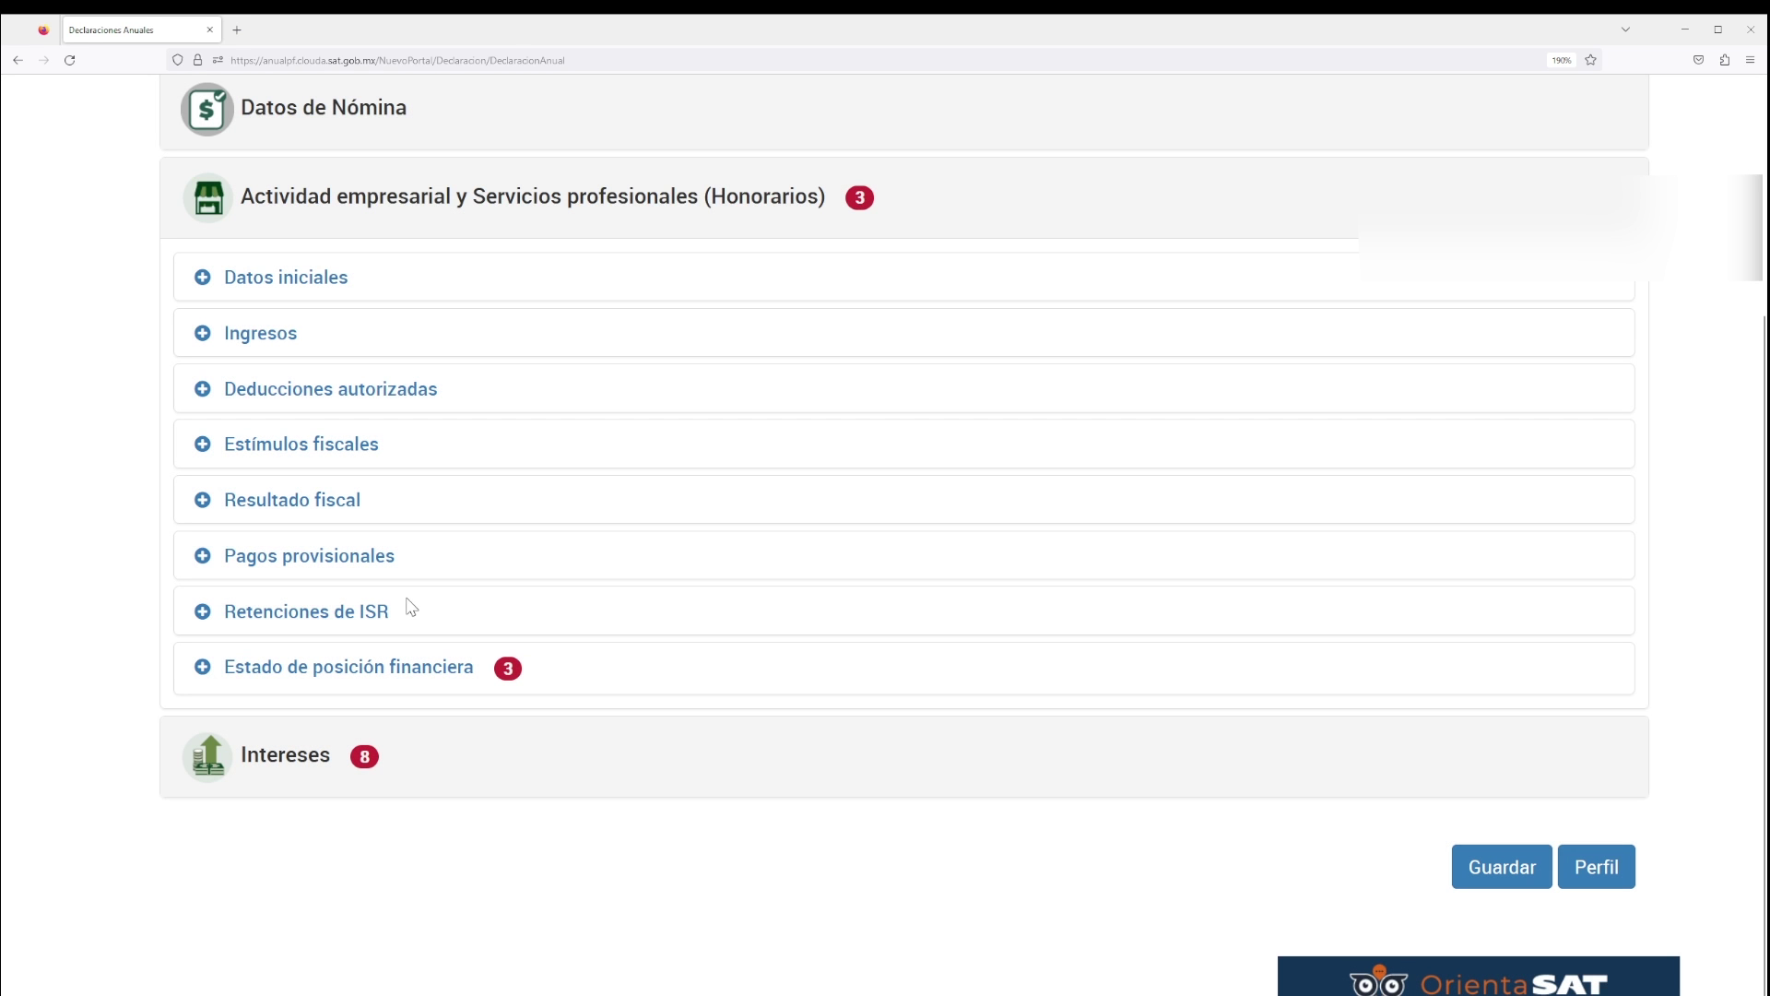
click(405, 671)
scroll(715, 686, down, 3)
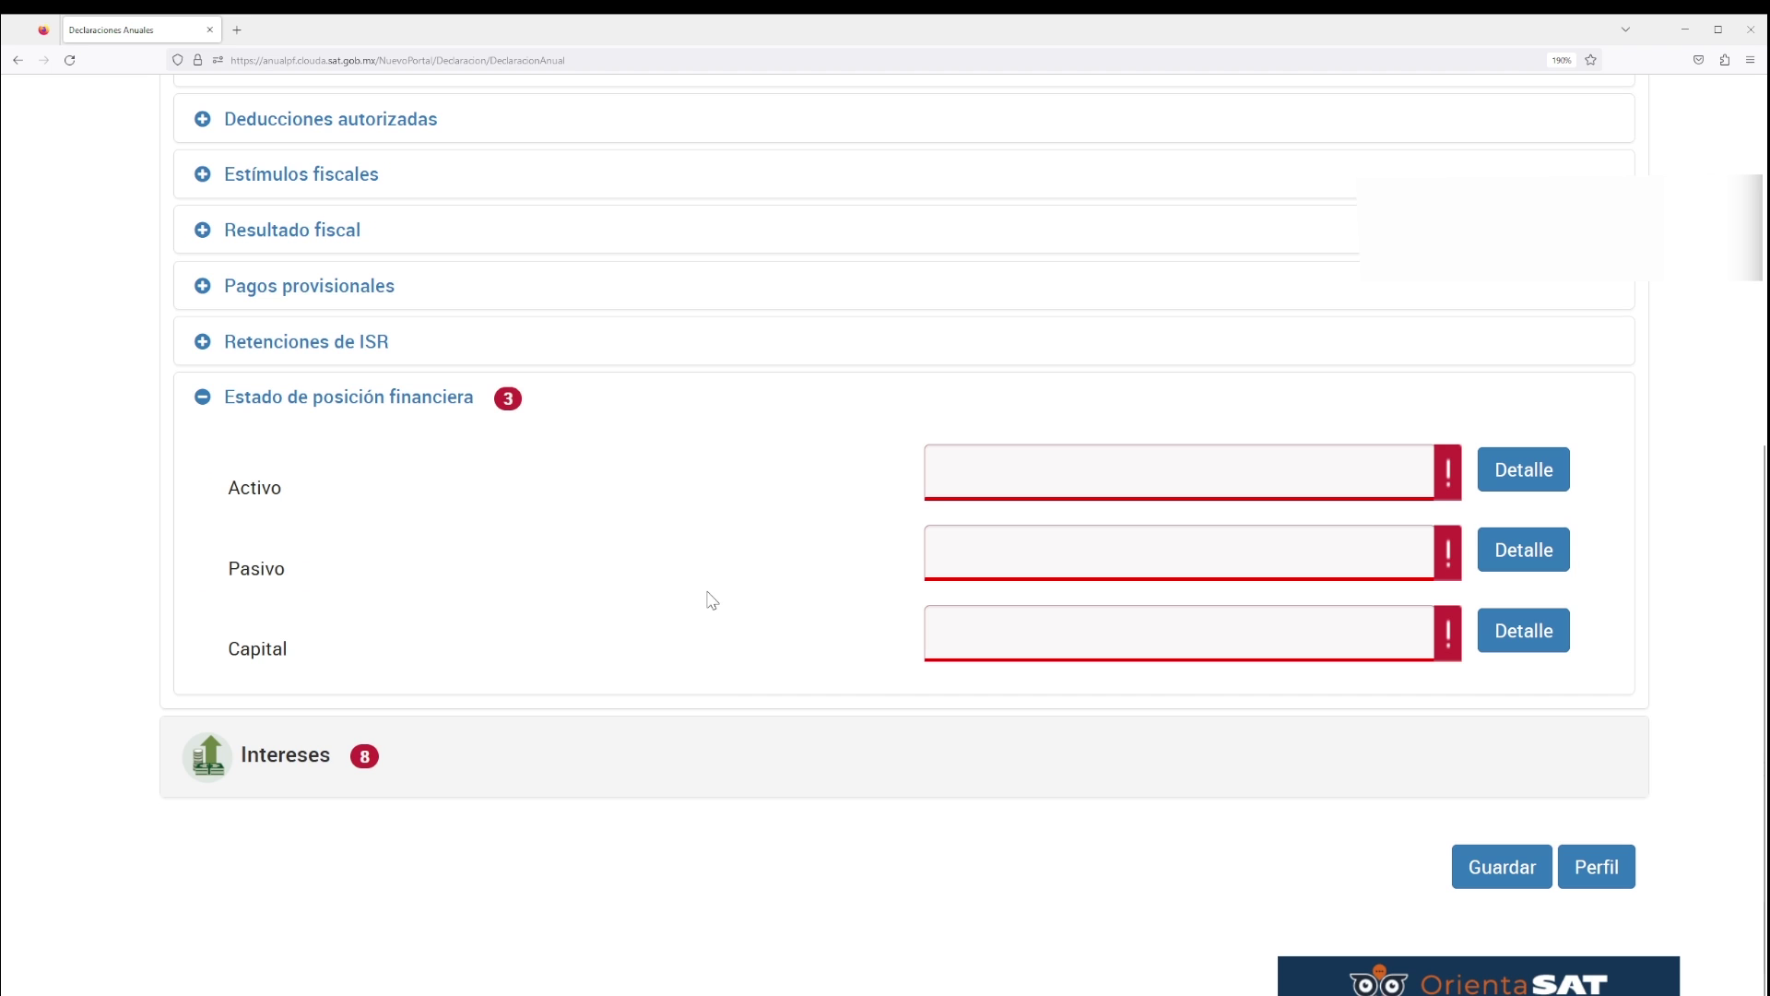
- Itemize Activo into six concepts, including cash, investments and transport equipment, totalling 23,646,420
click(1527, 491)
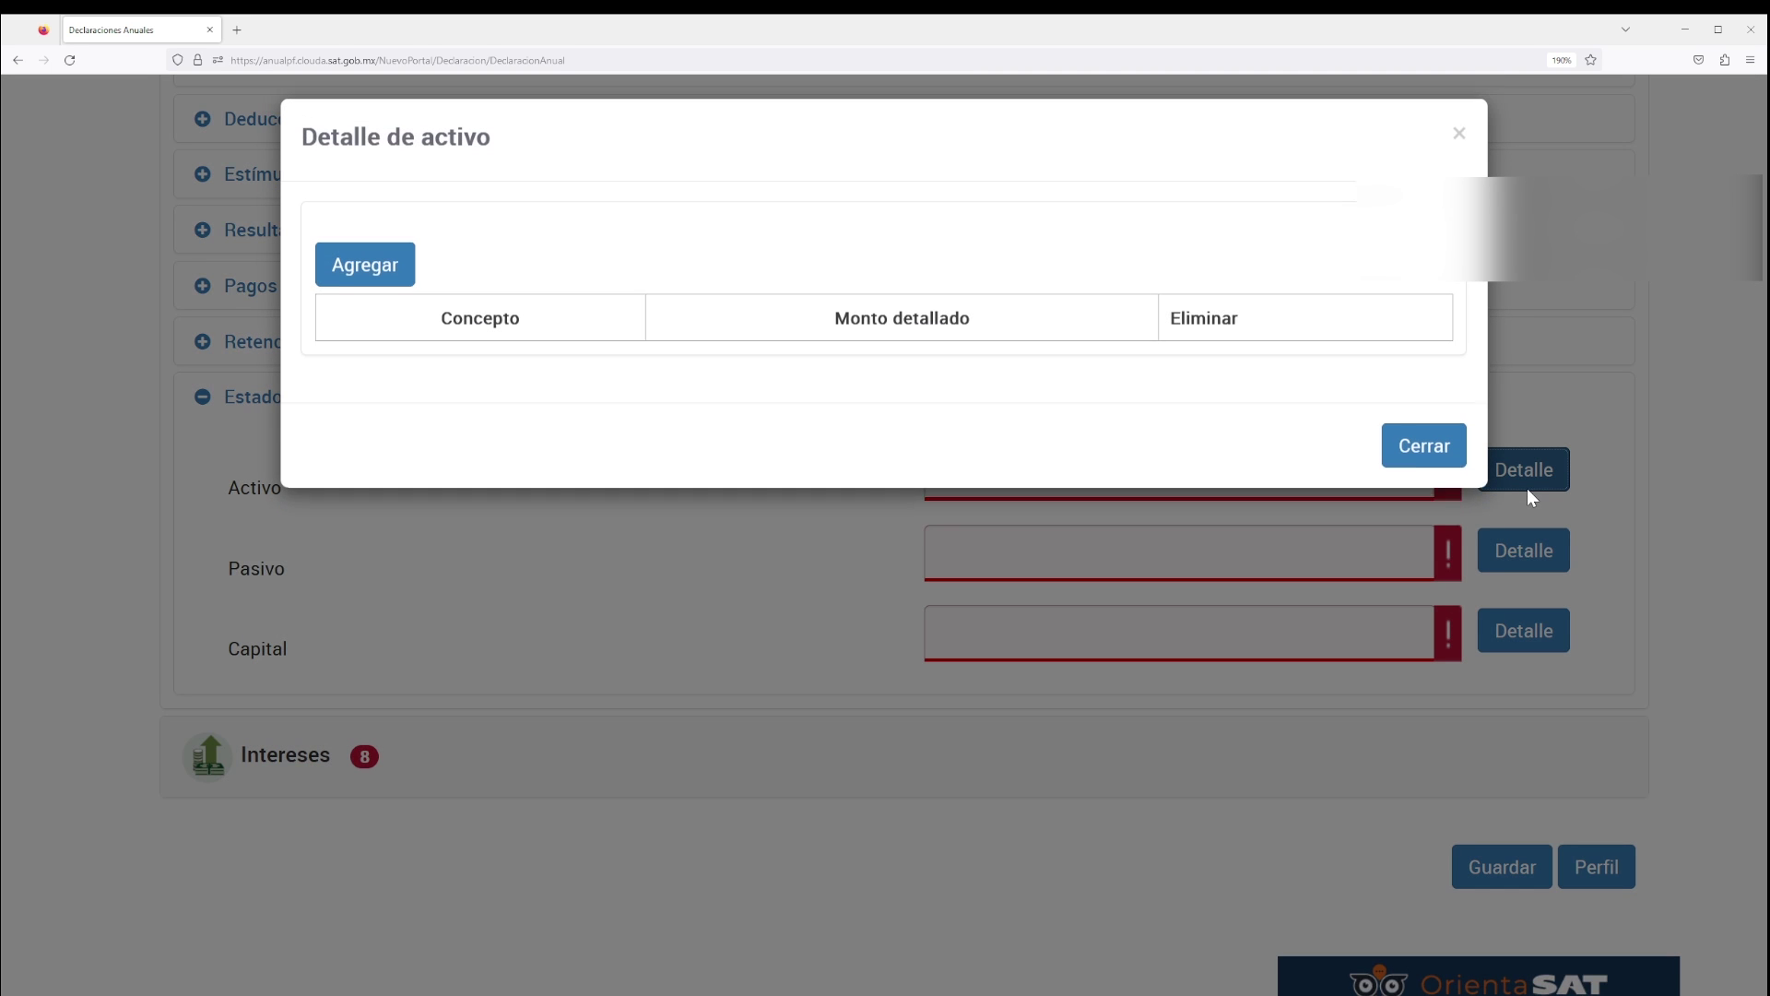
click(329, 276)
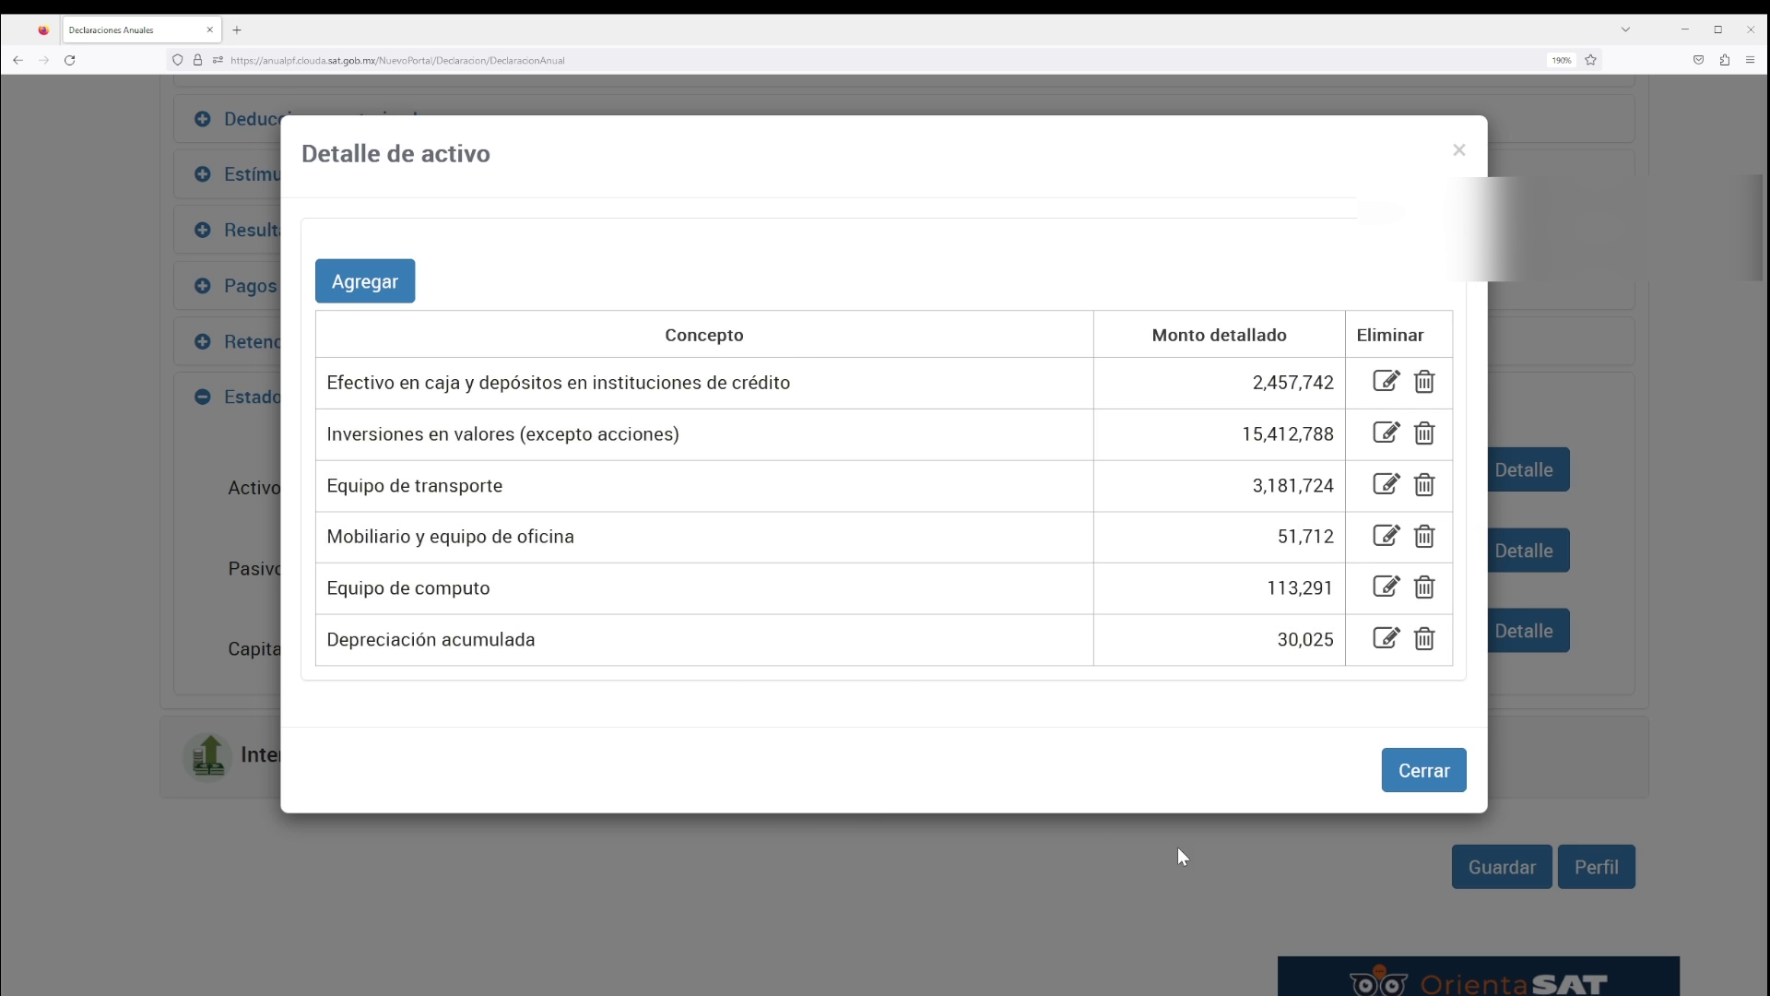
click(1402, 775)
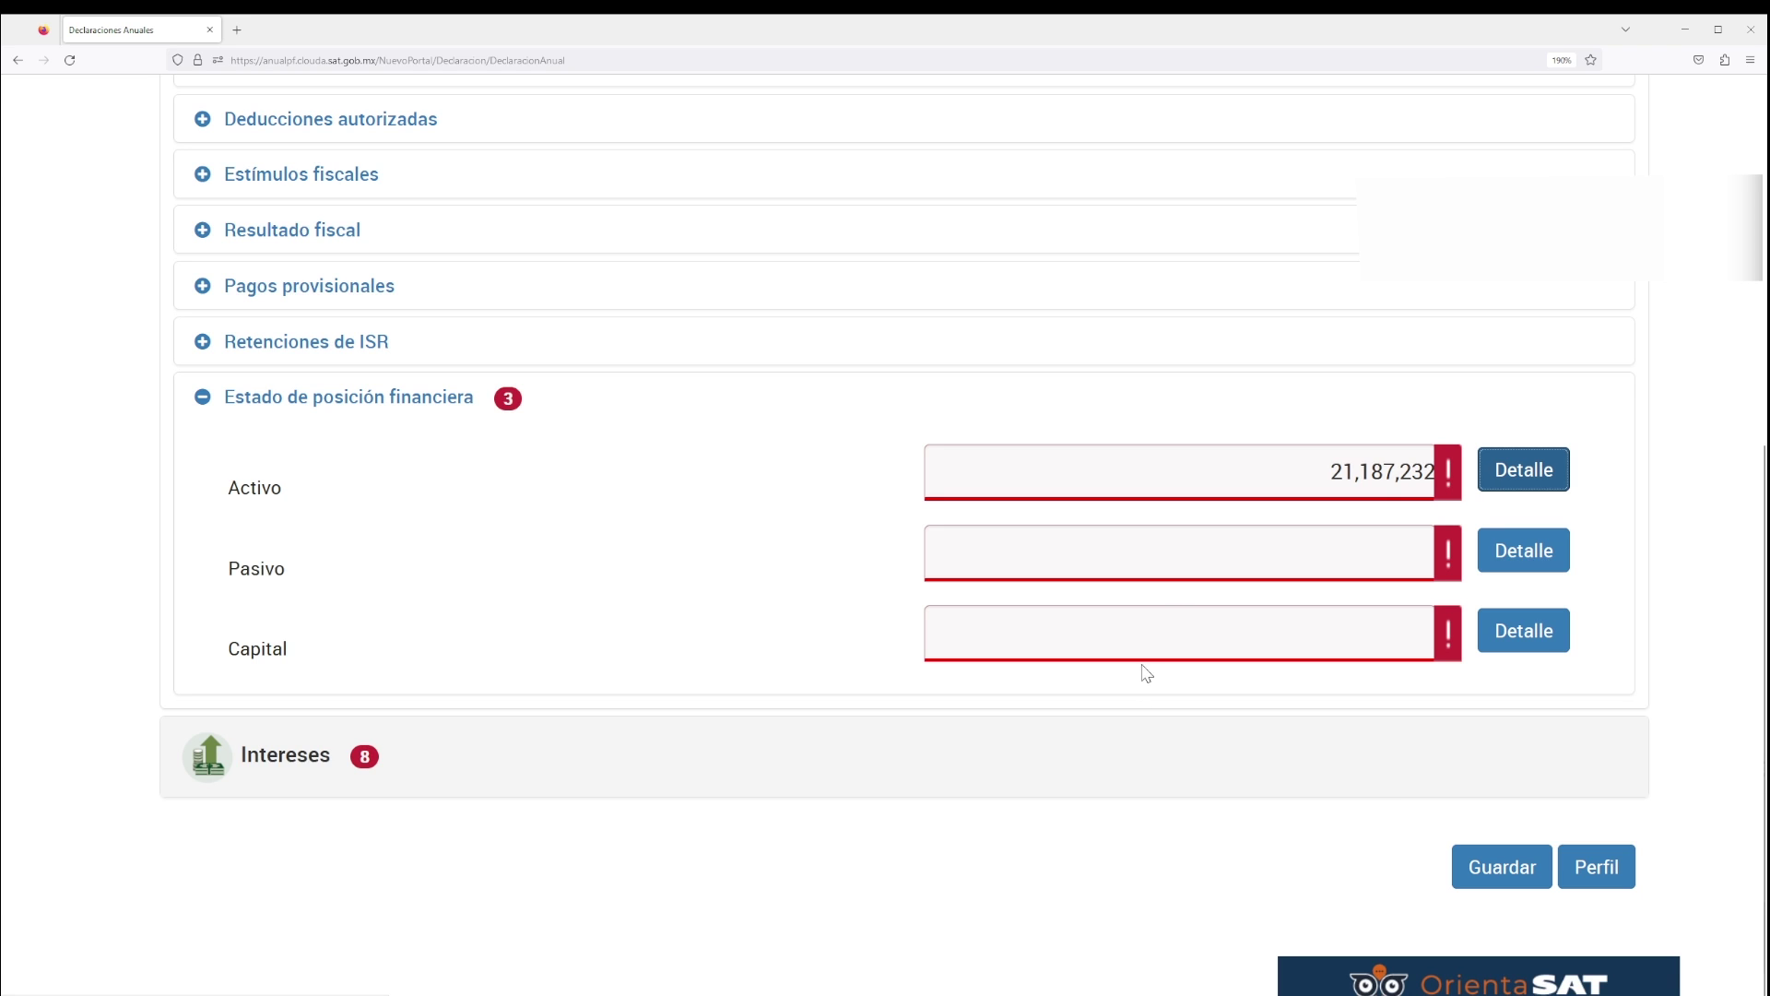
click(1532, 472)
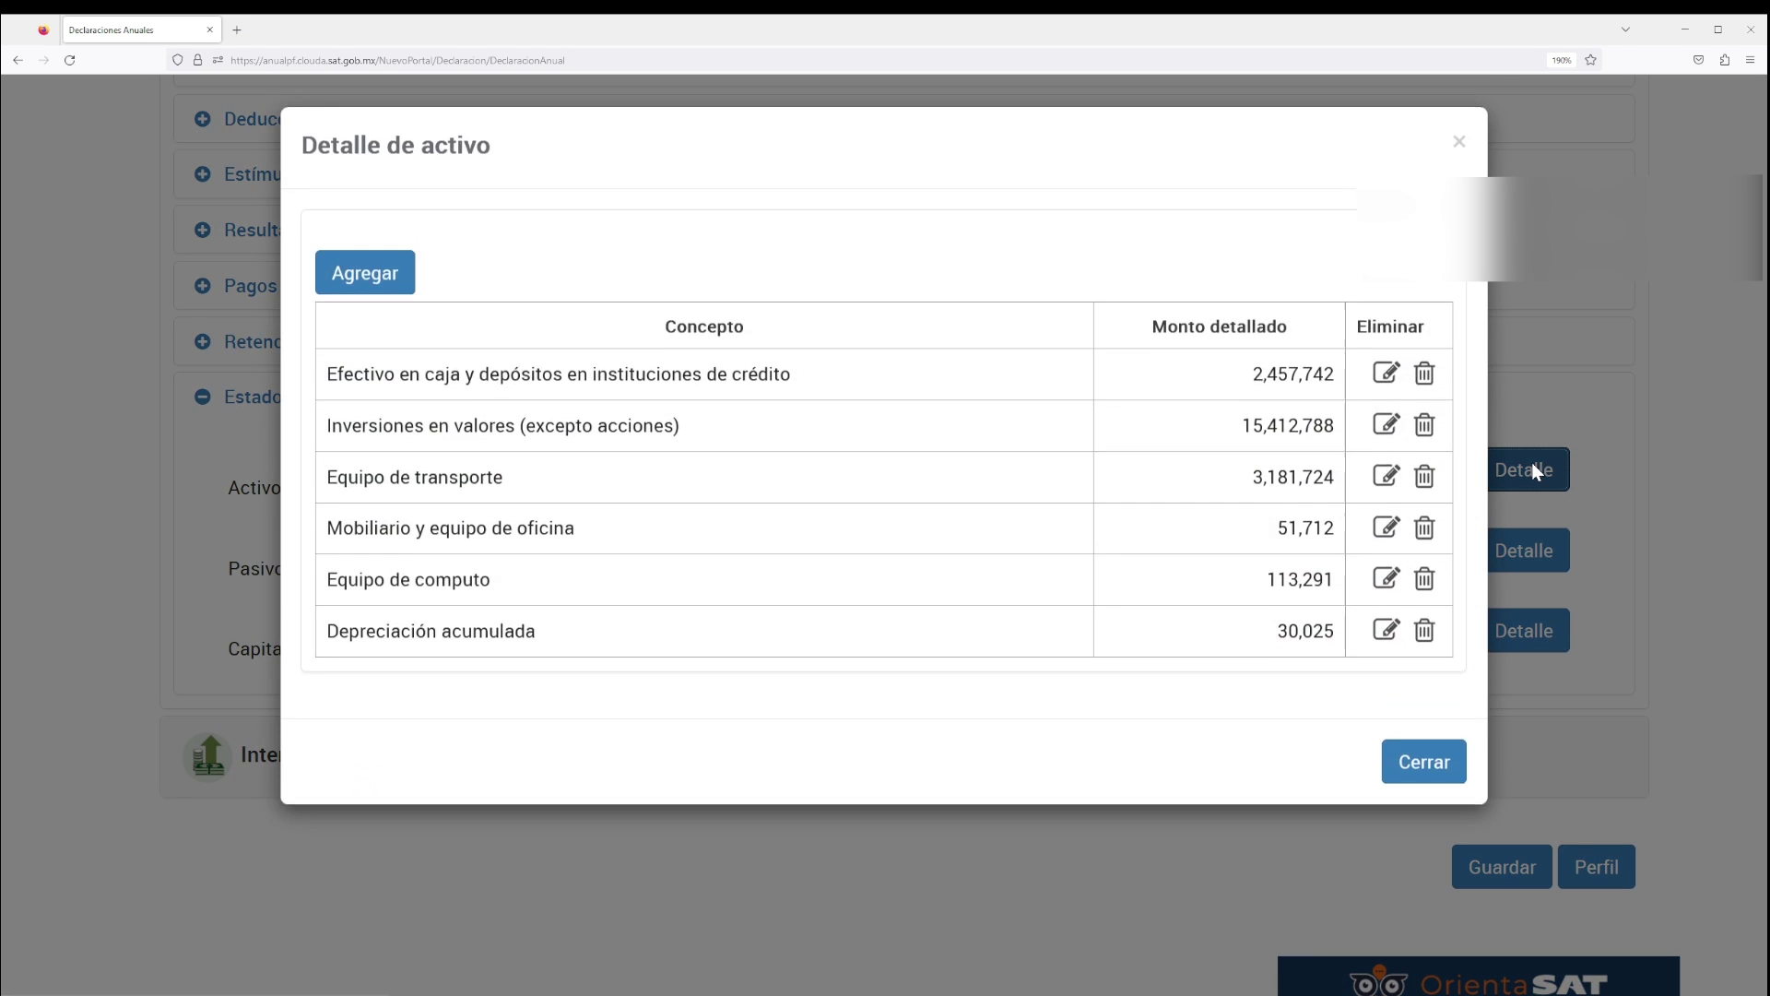
key(Escape)
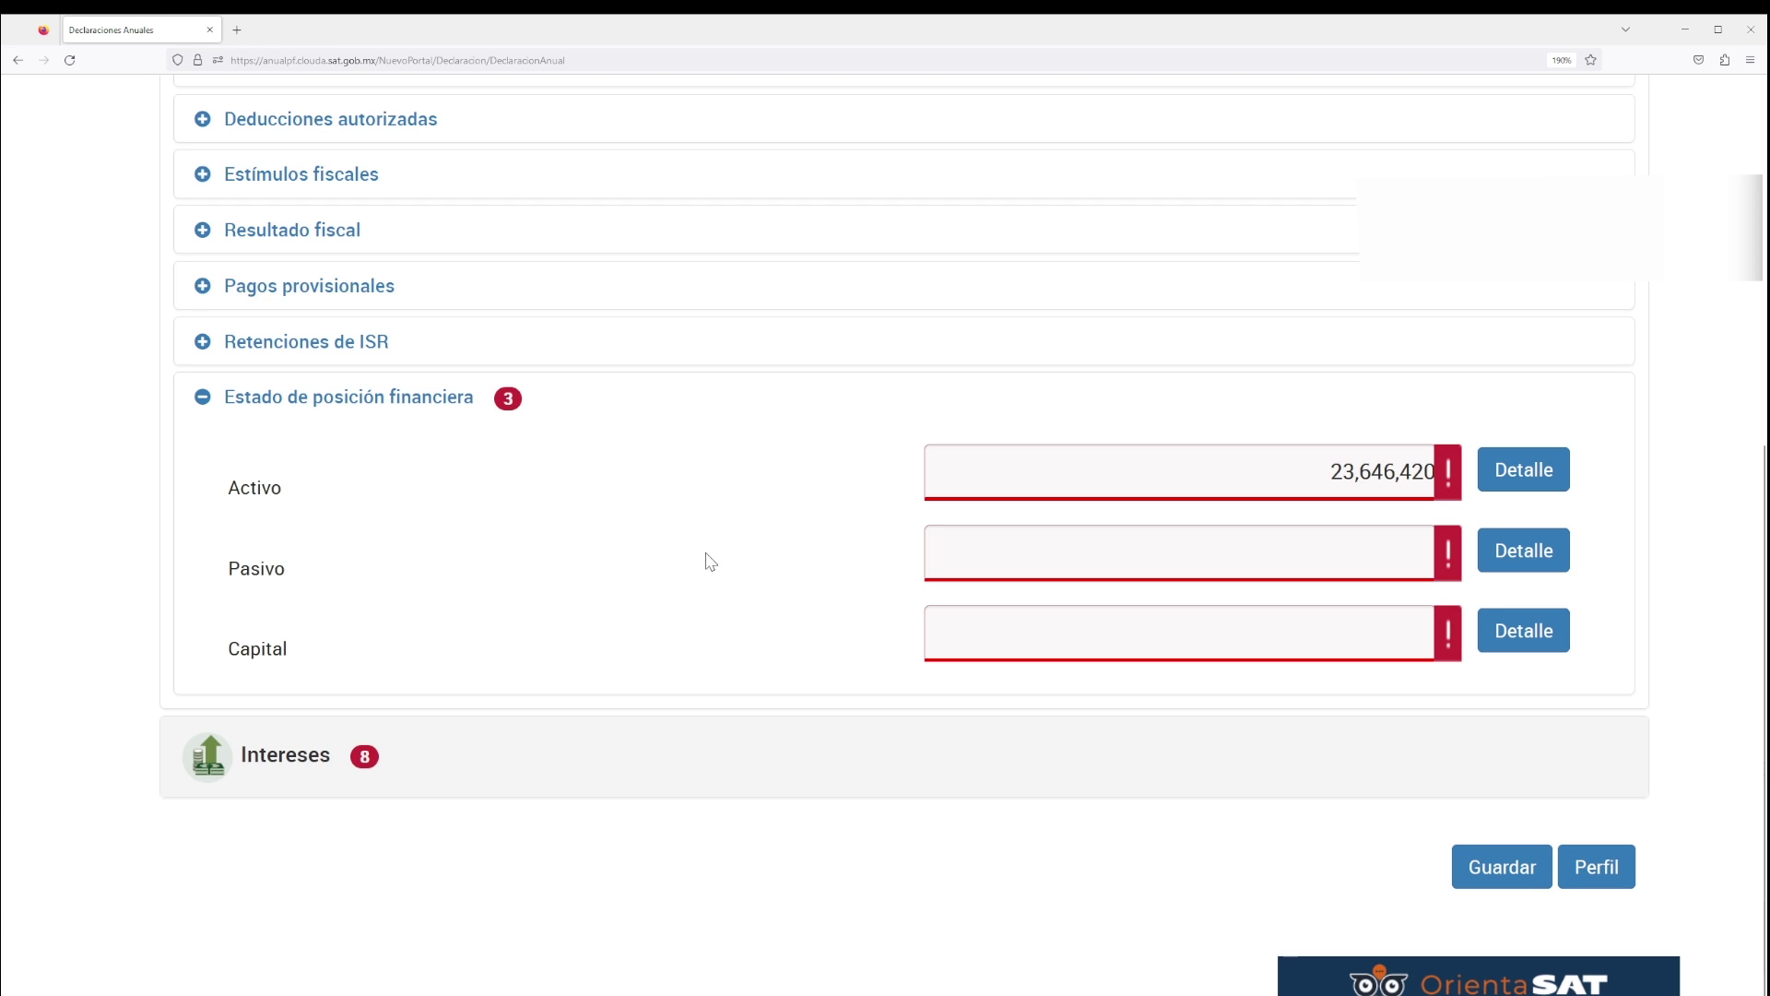
- Review the two liability rows in Pasivo's detail, then go to the interest income section
click(1507, 553)
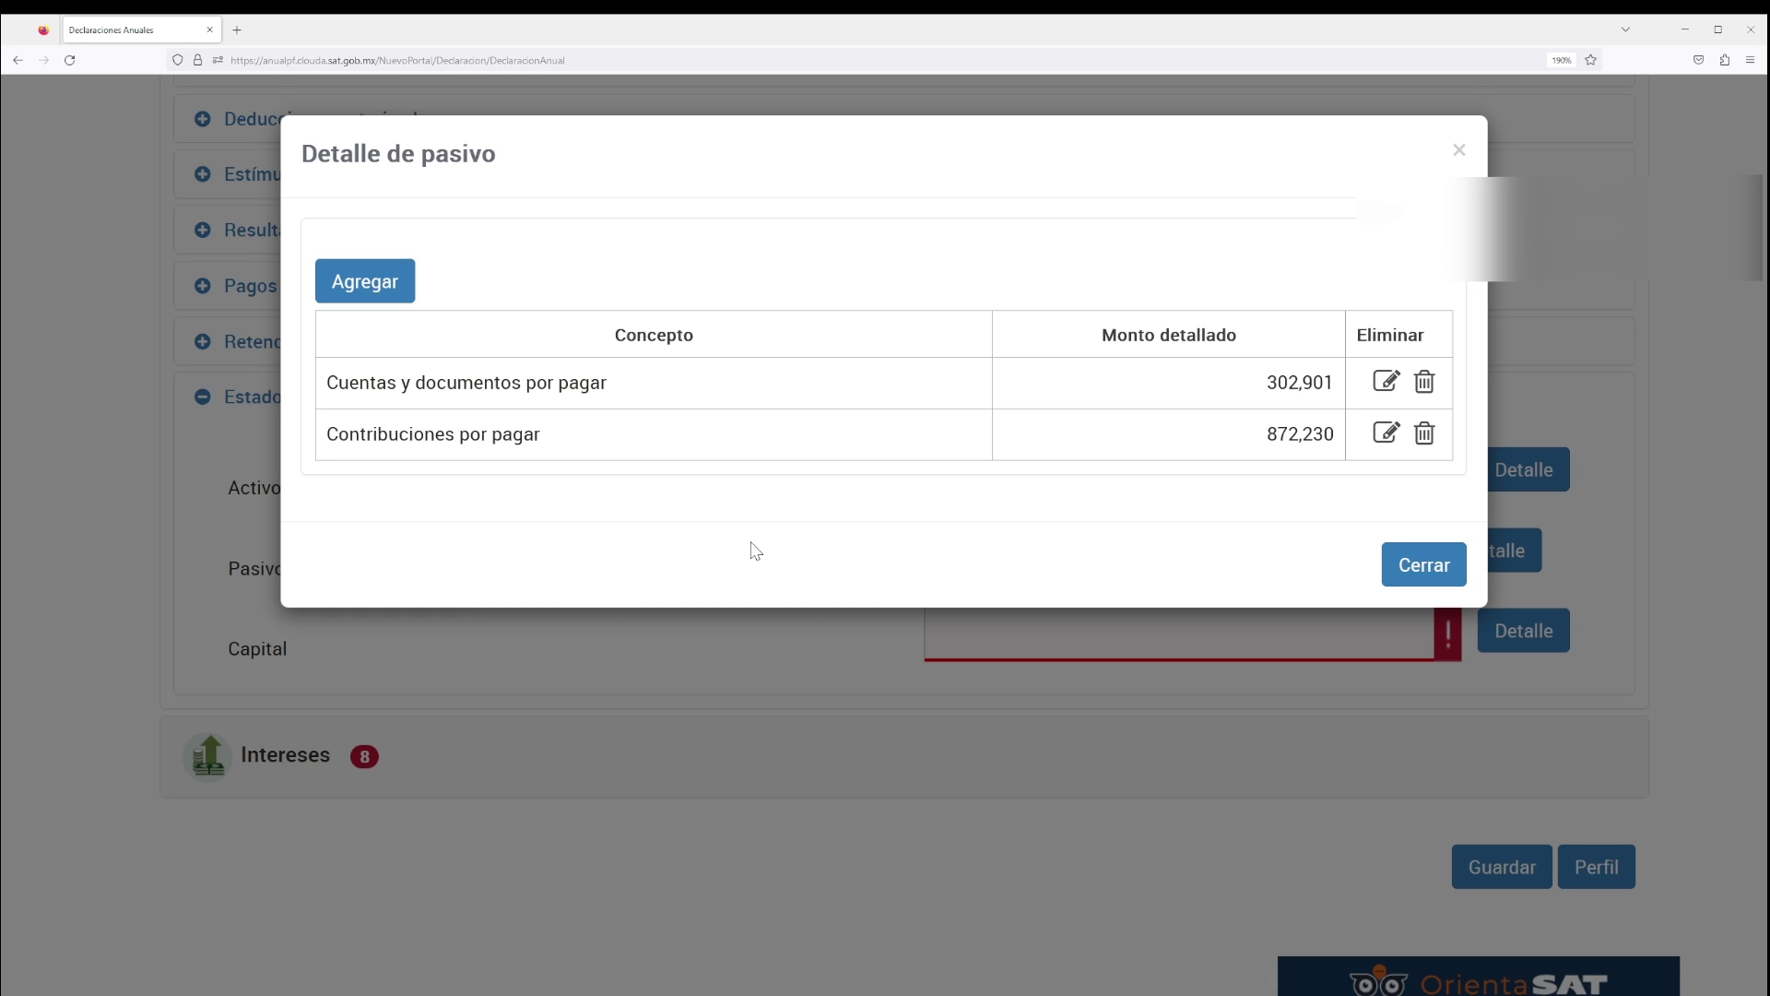
click(1424, 565)
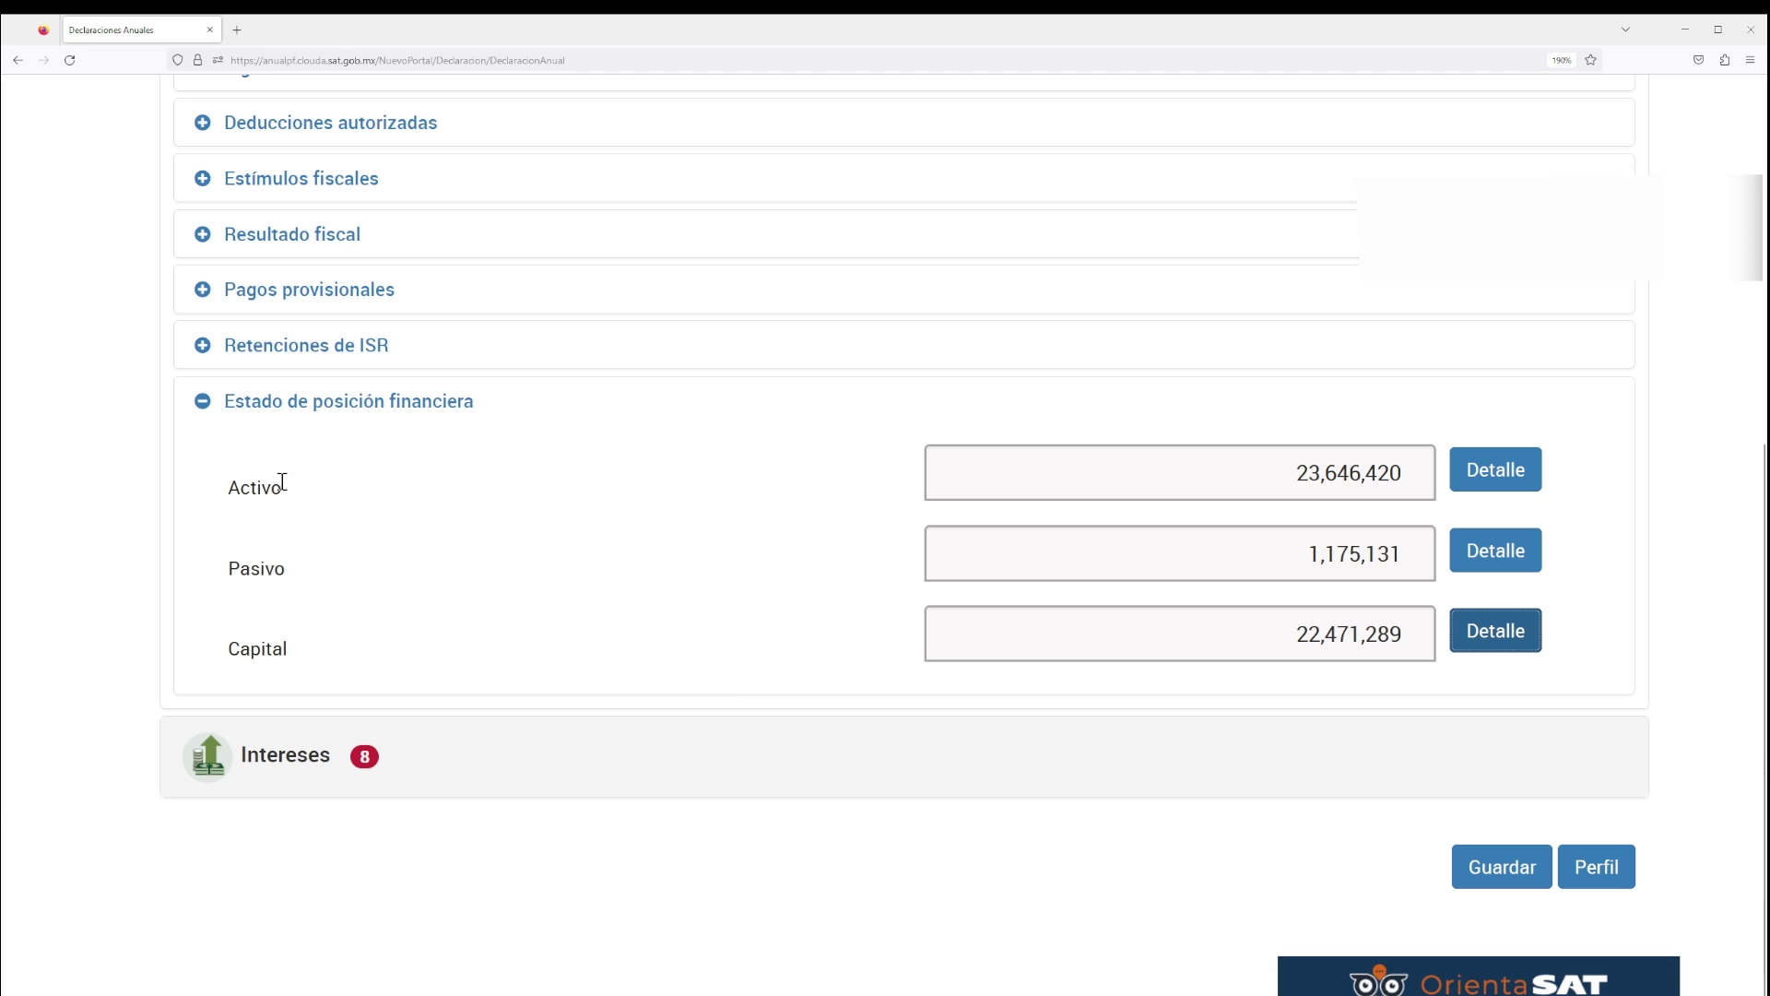
click(321, 761)
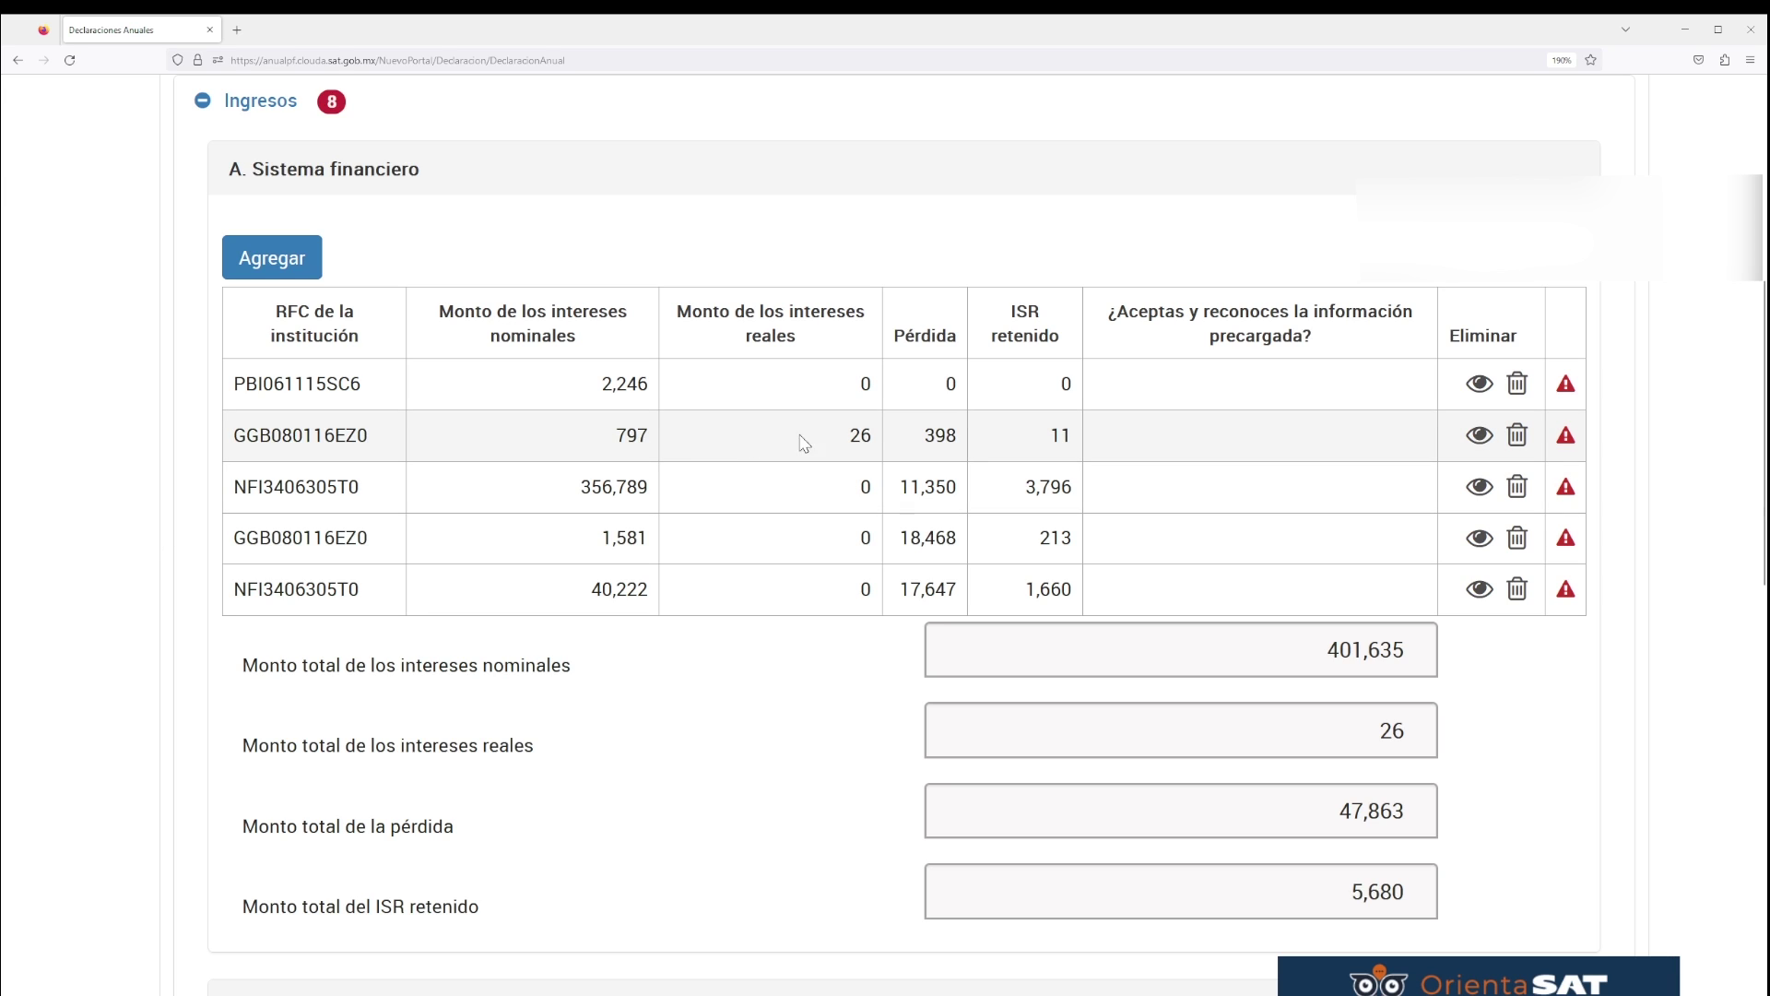
double_click(860, 437)
double_click(863, 386)
double_click(860, 487)
click(857, 539)
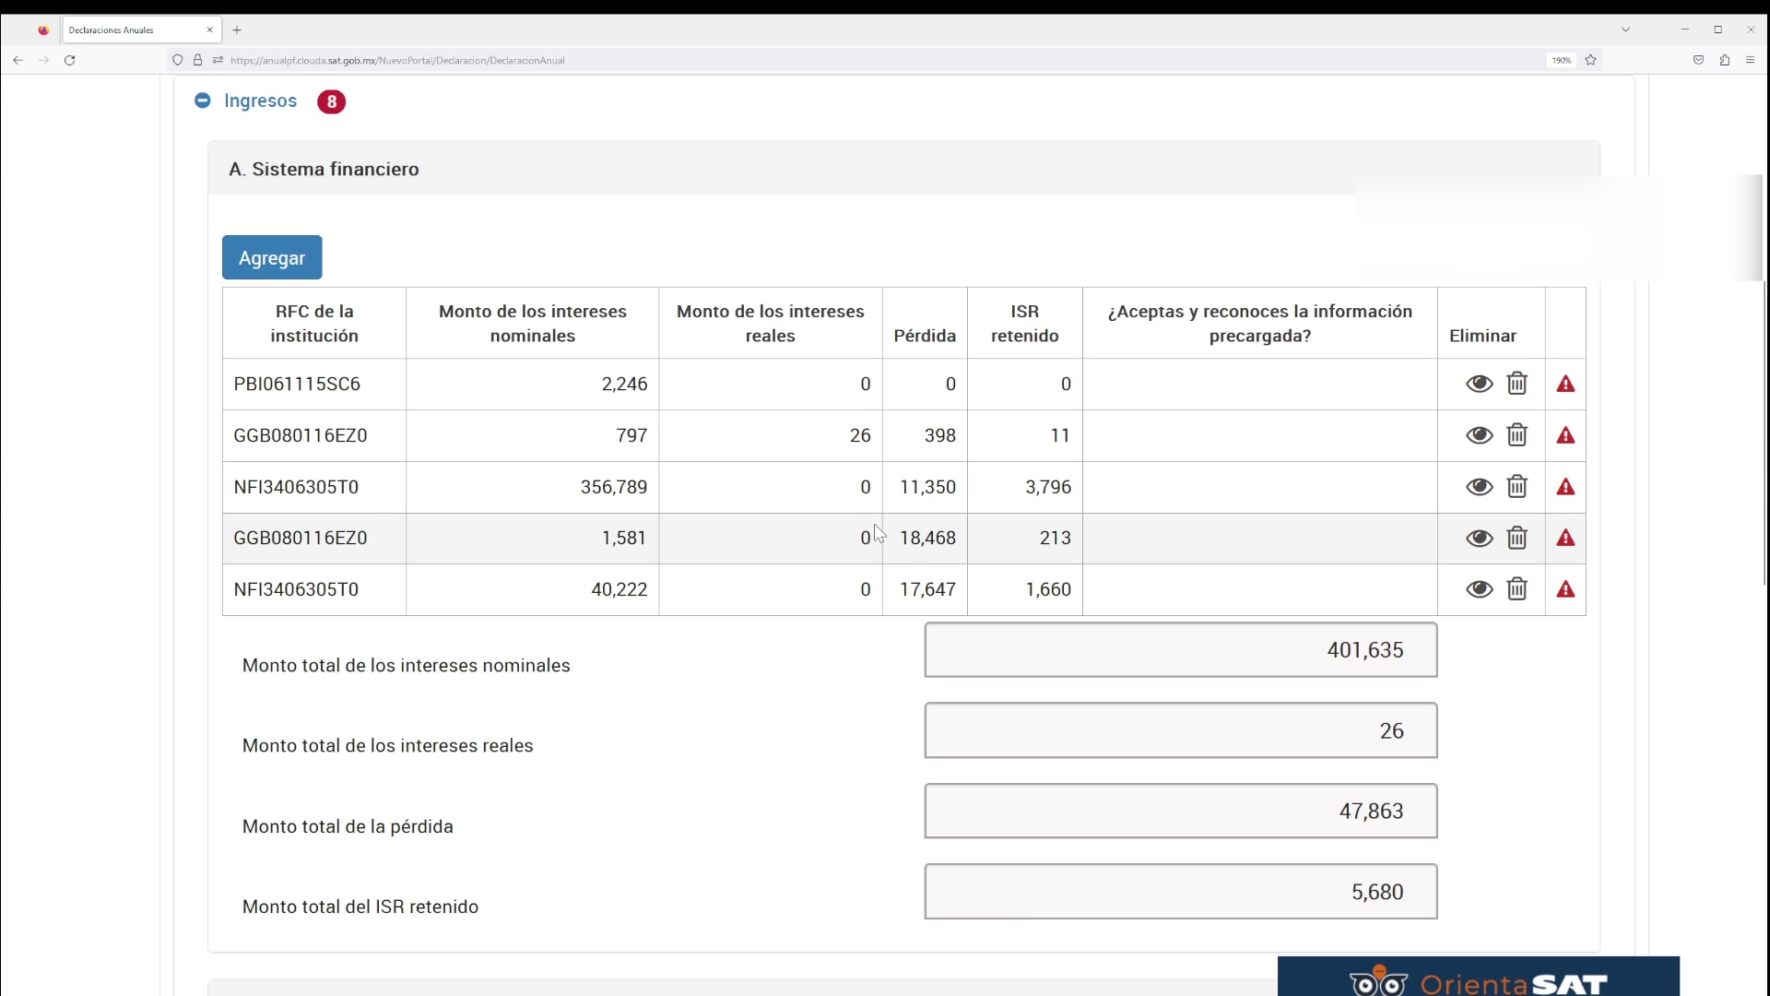
double_click(945, 439)
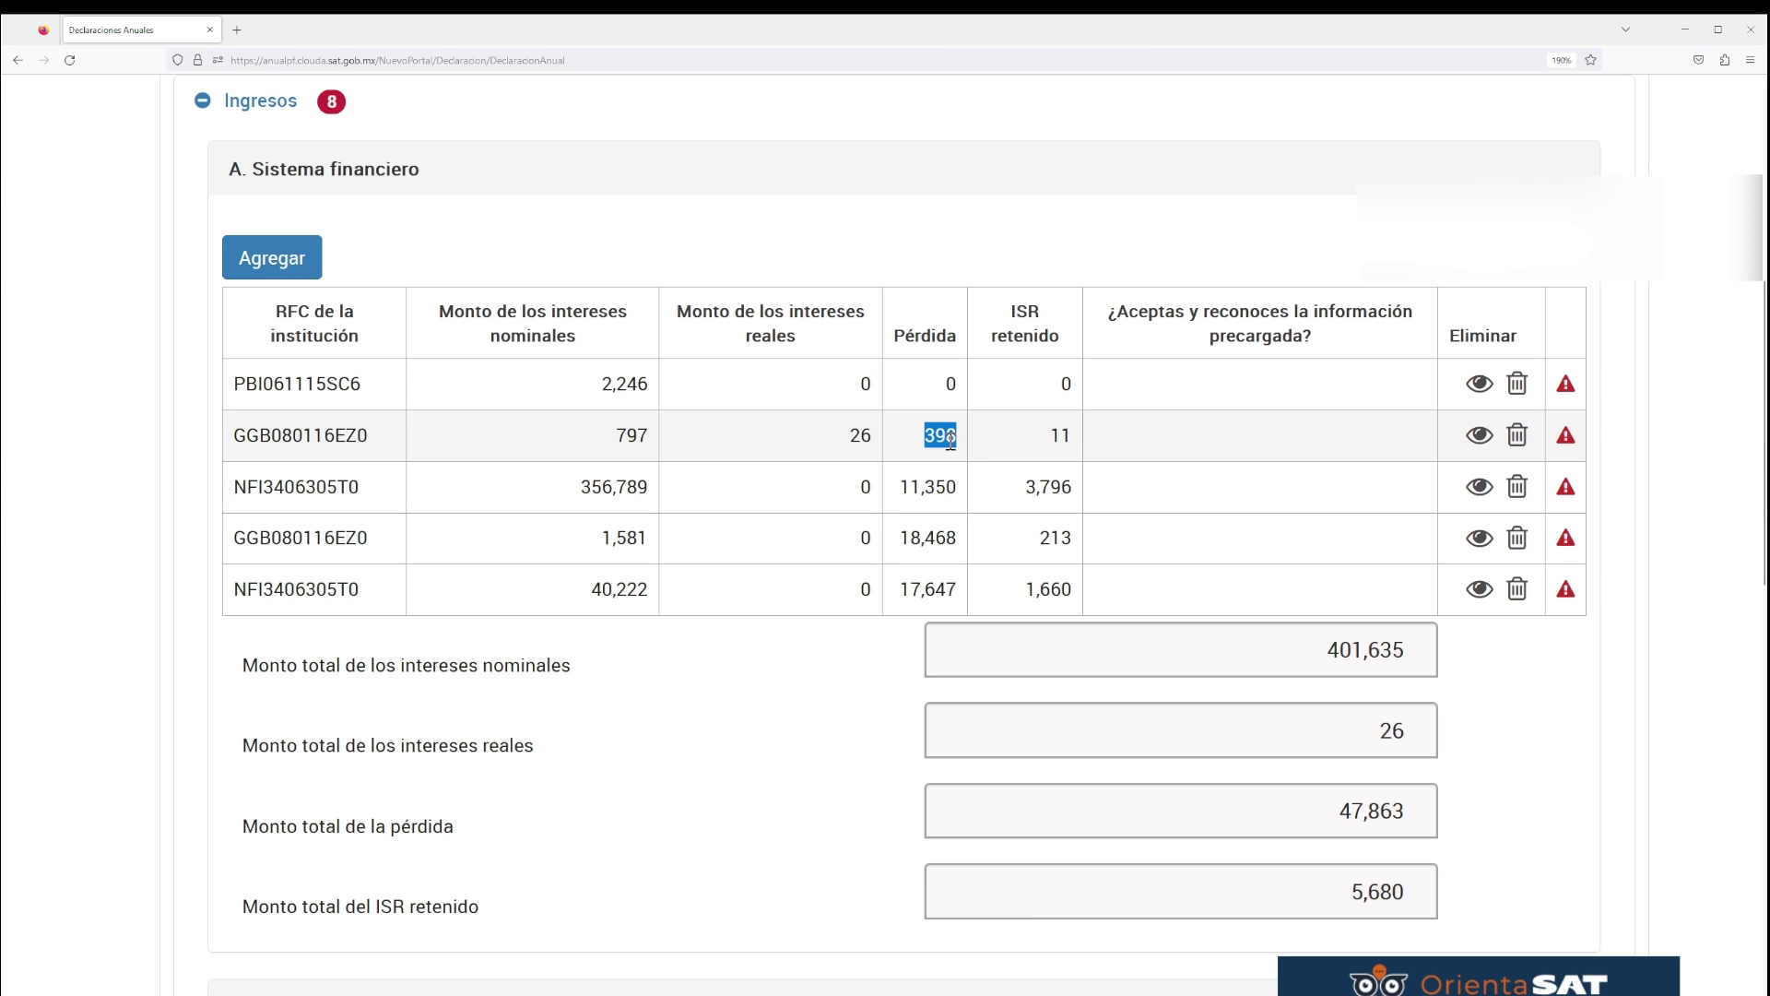
drag(901, 489, 959, 540)
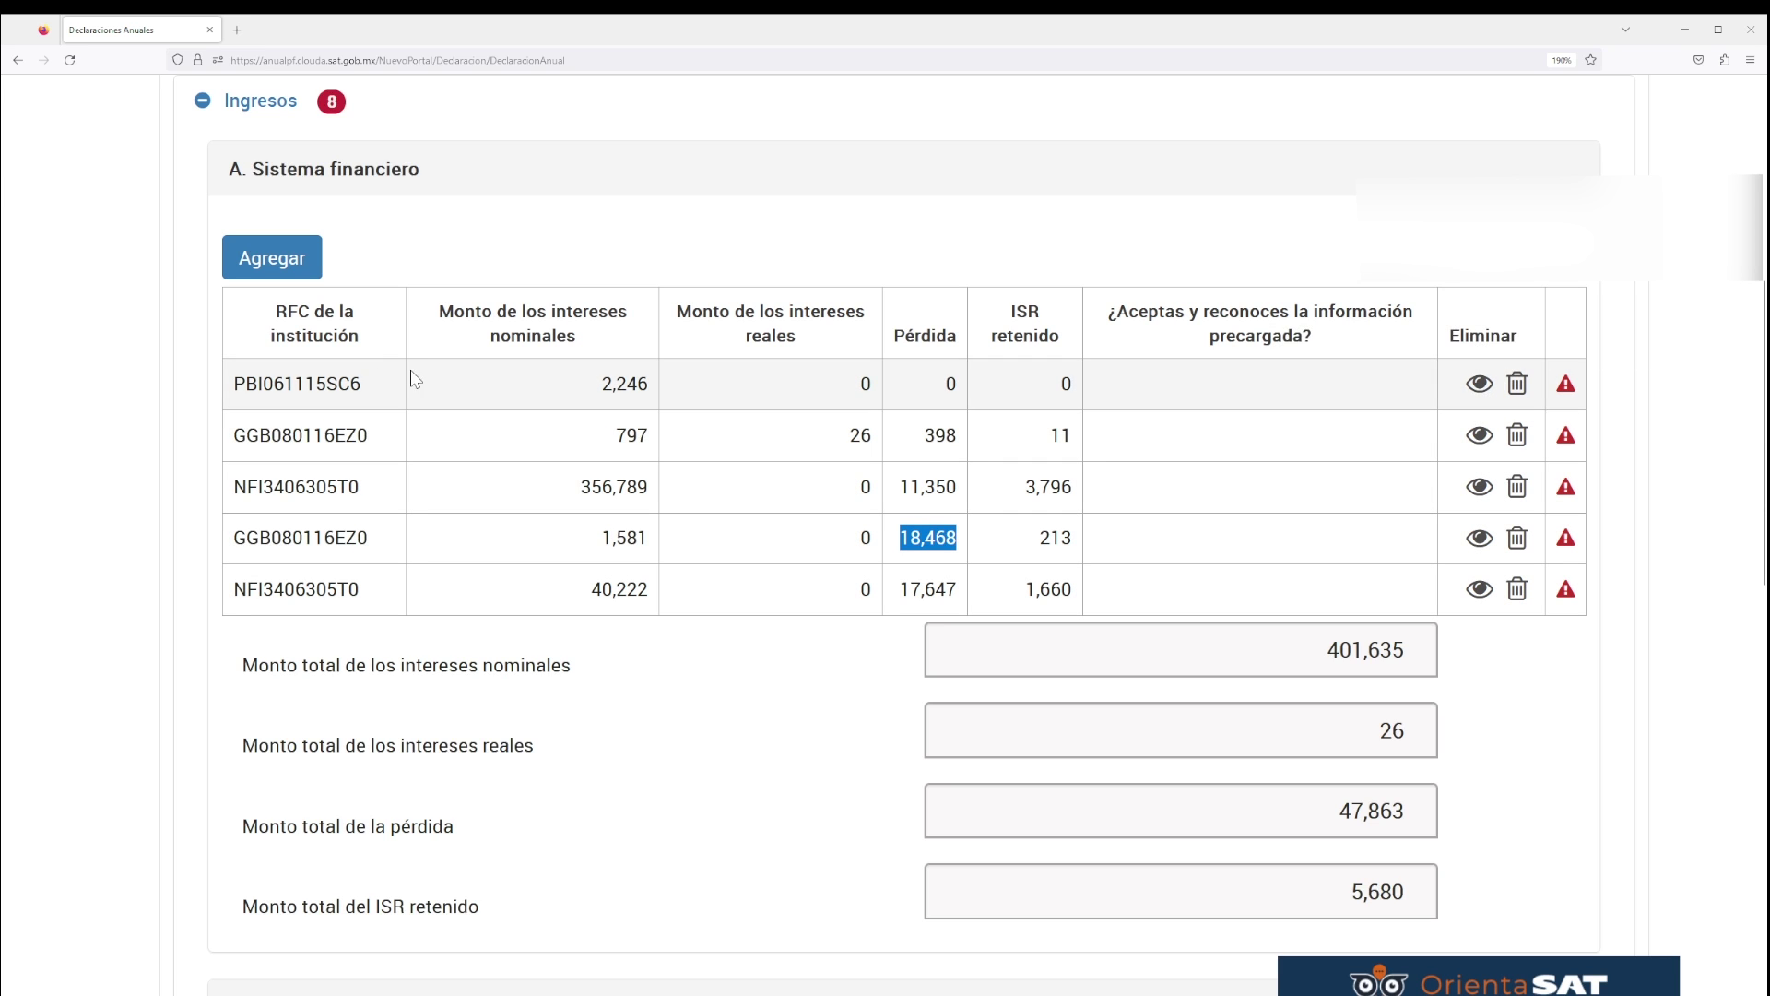
click(444, 316)
drag(443, 316, 593, 340)
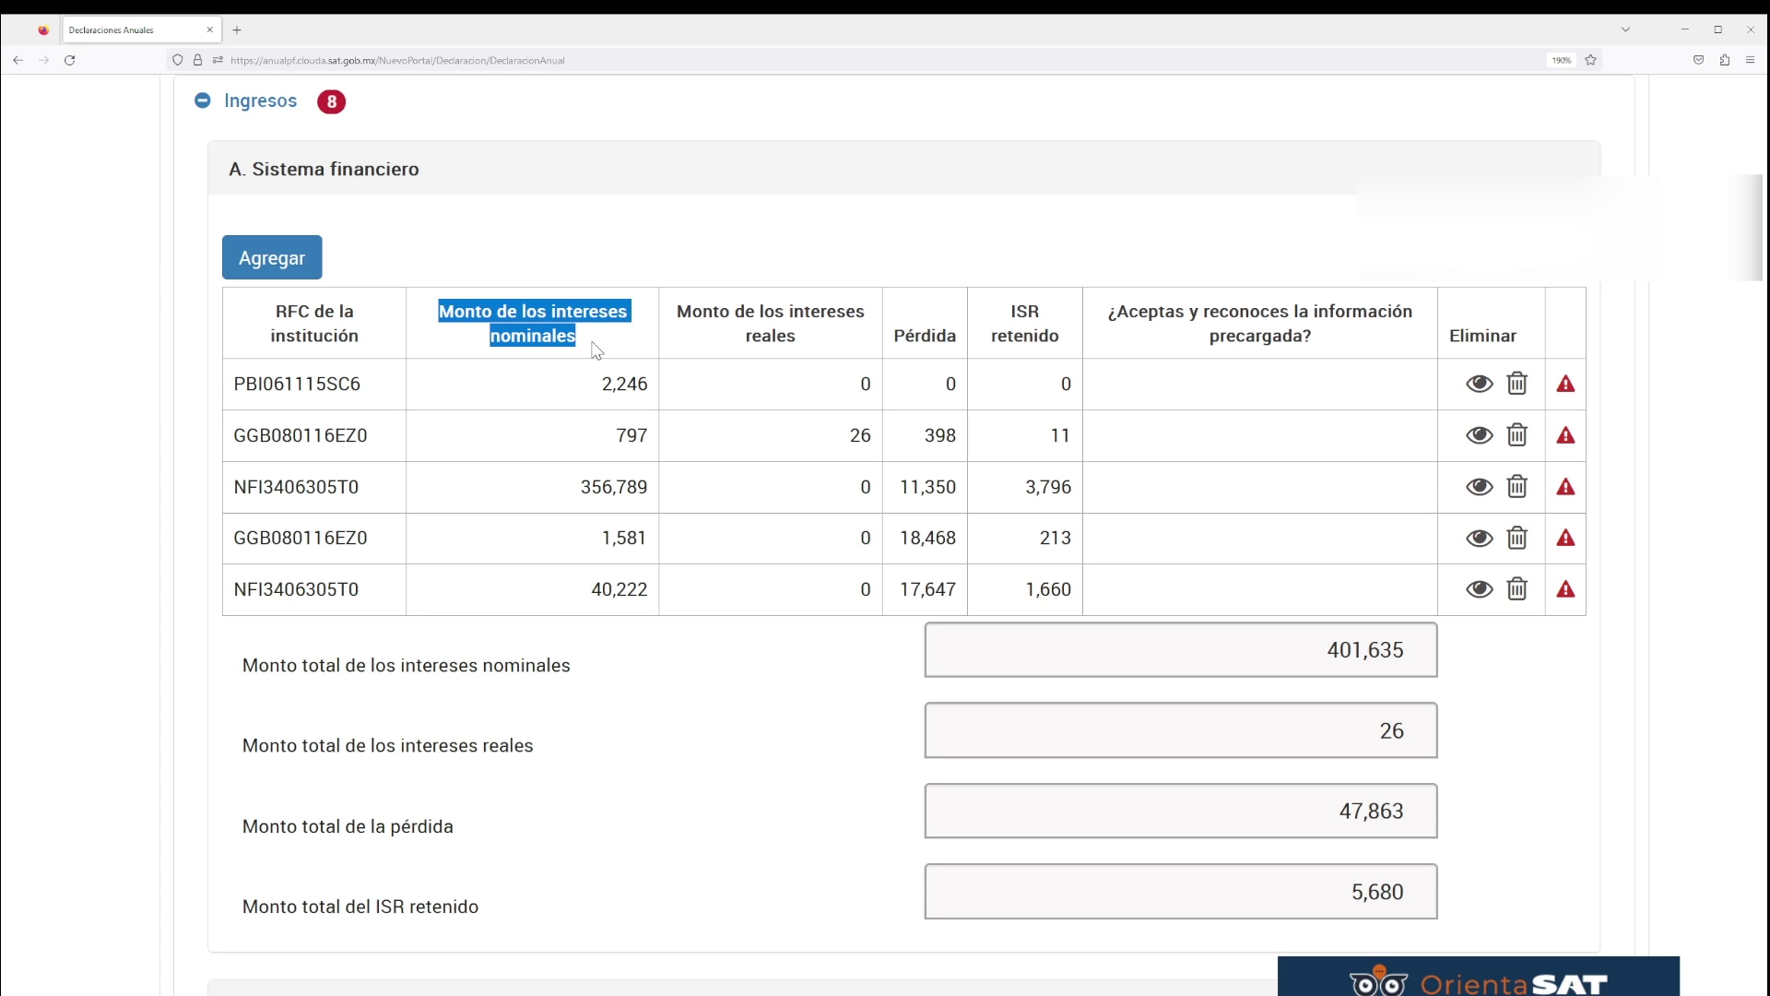
click(592, 342)
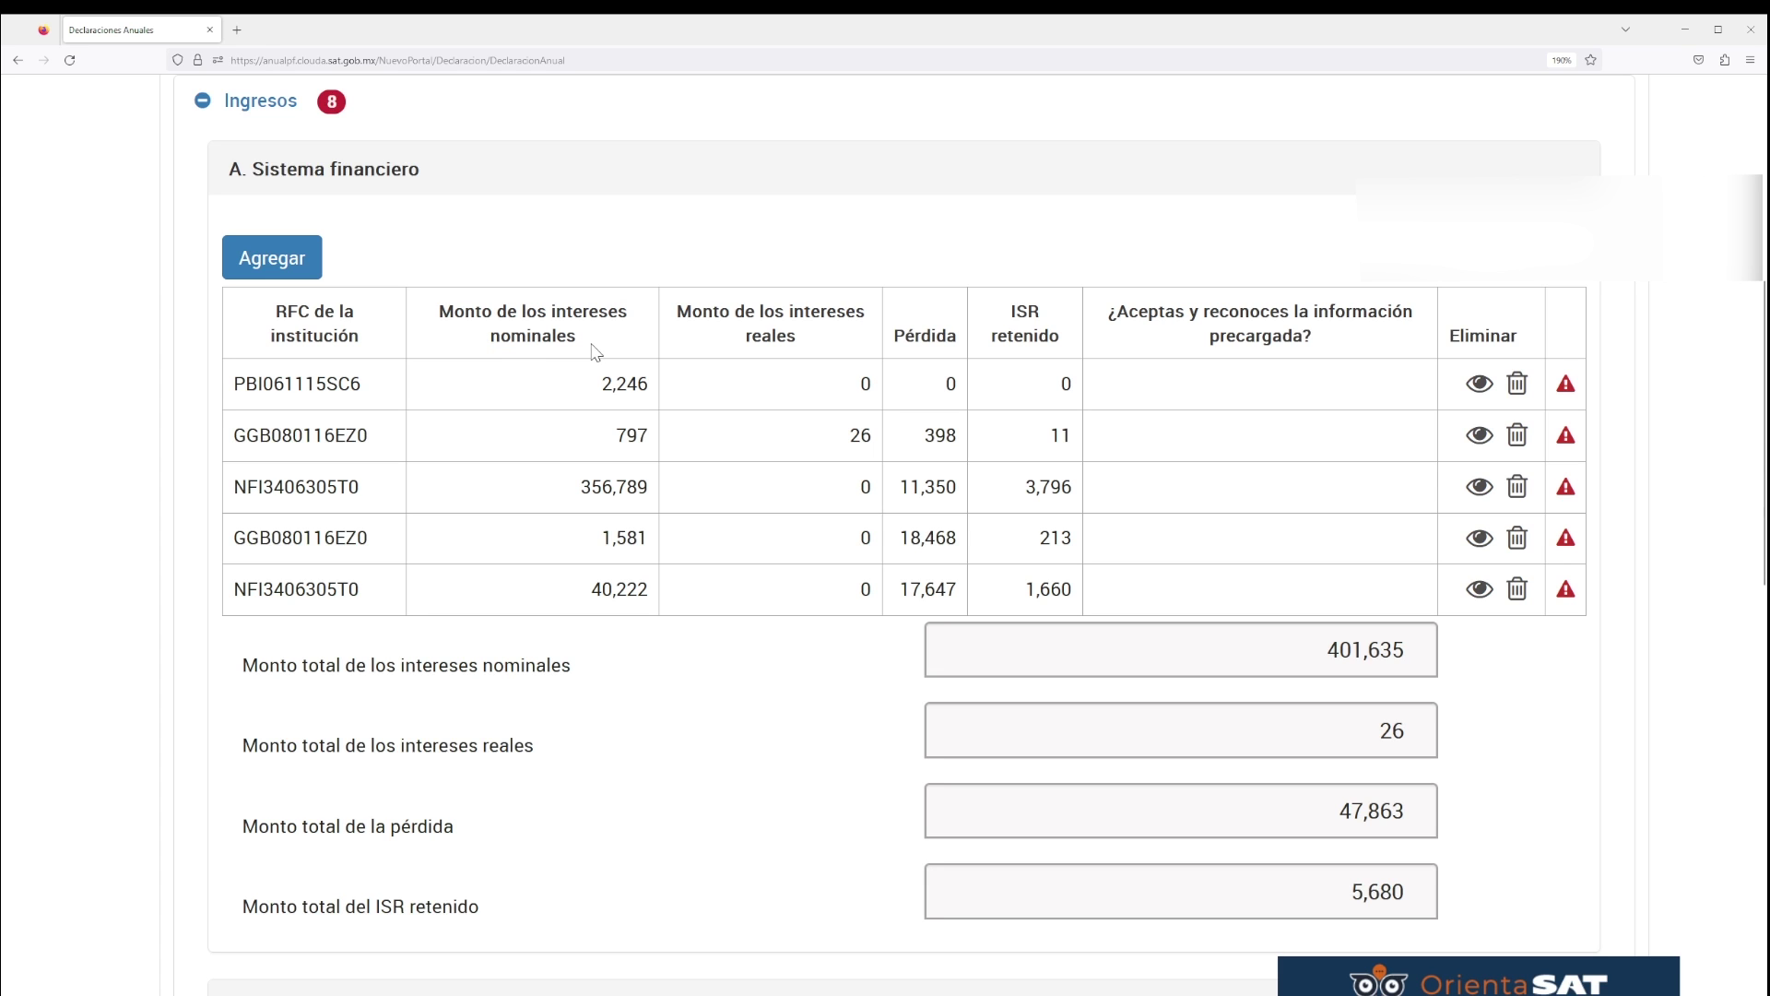
click(1478, 385)
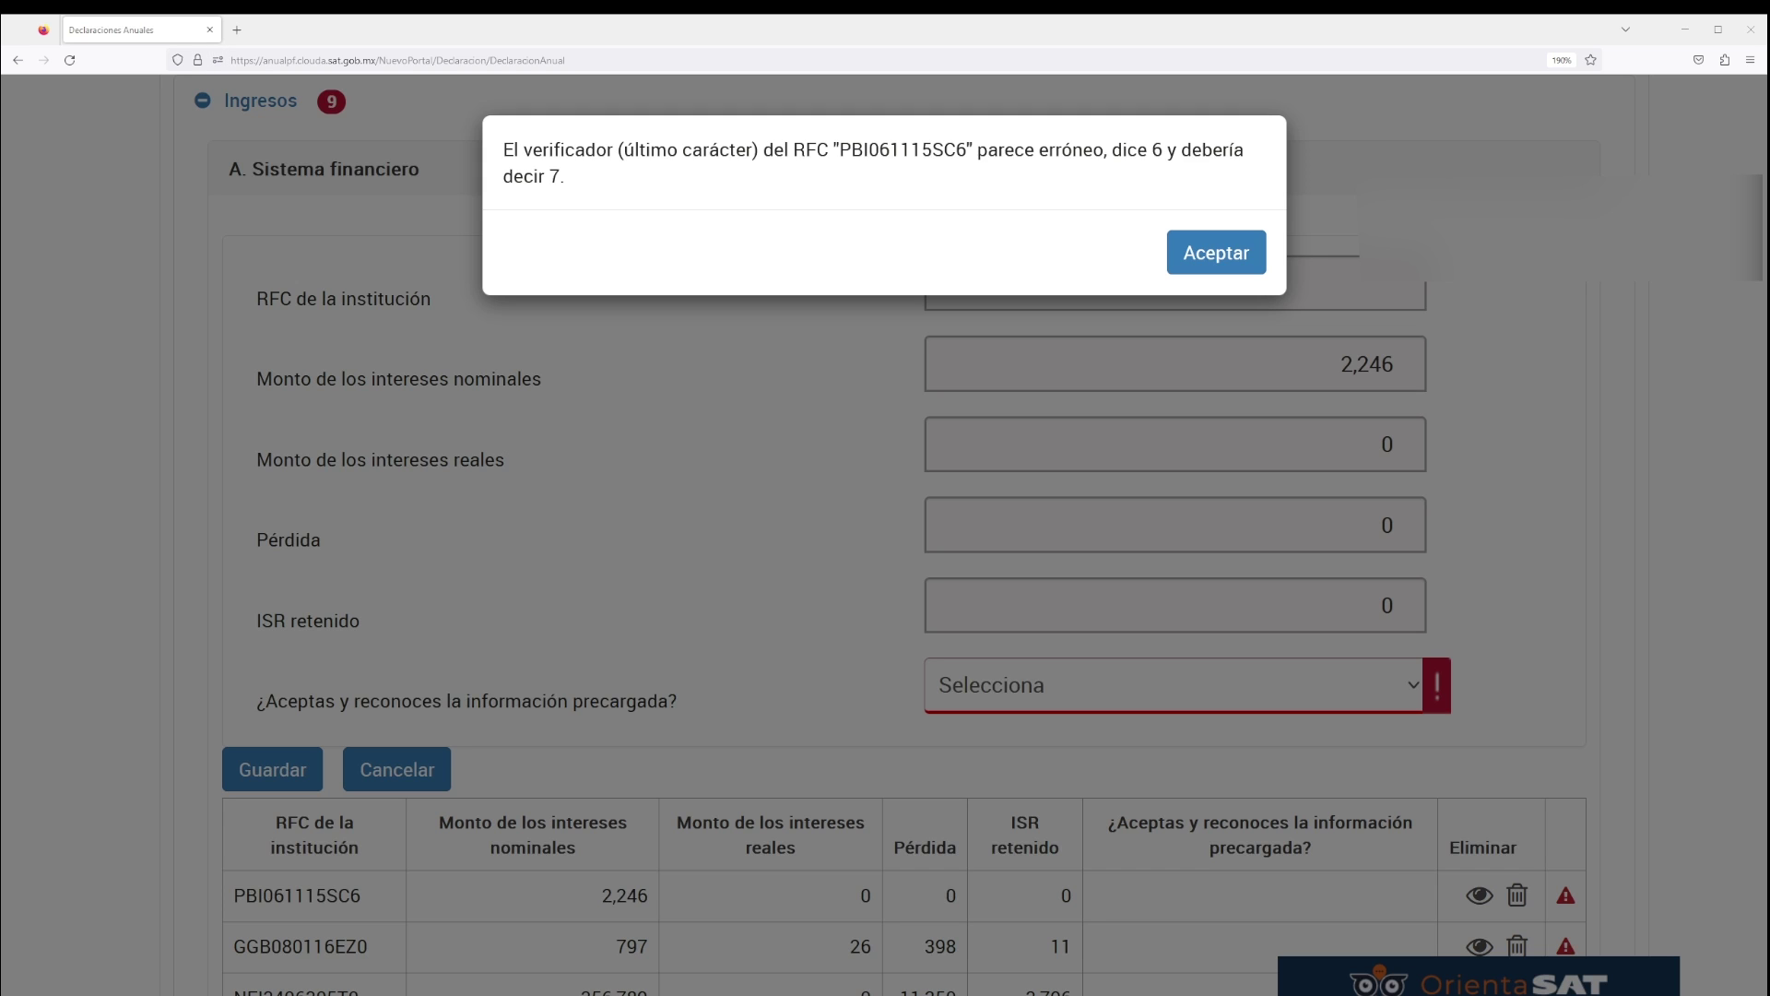
click(1246, 255)
click(1179, 698)
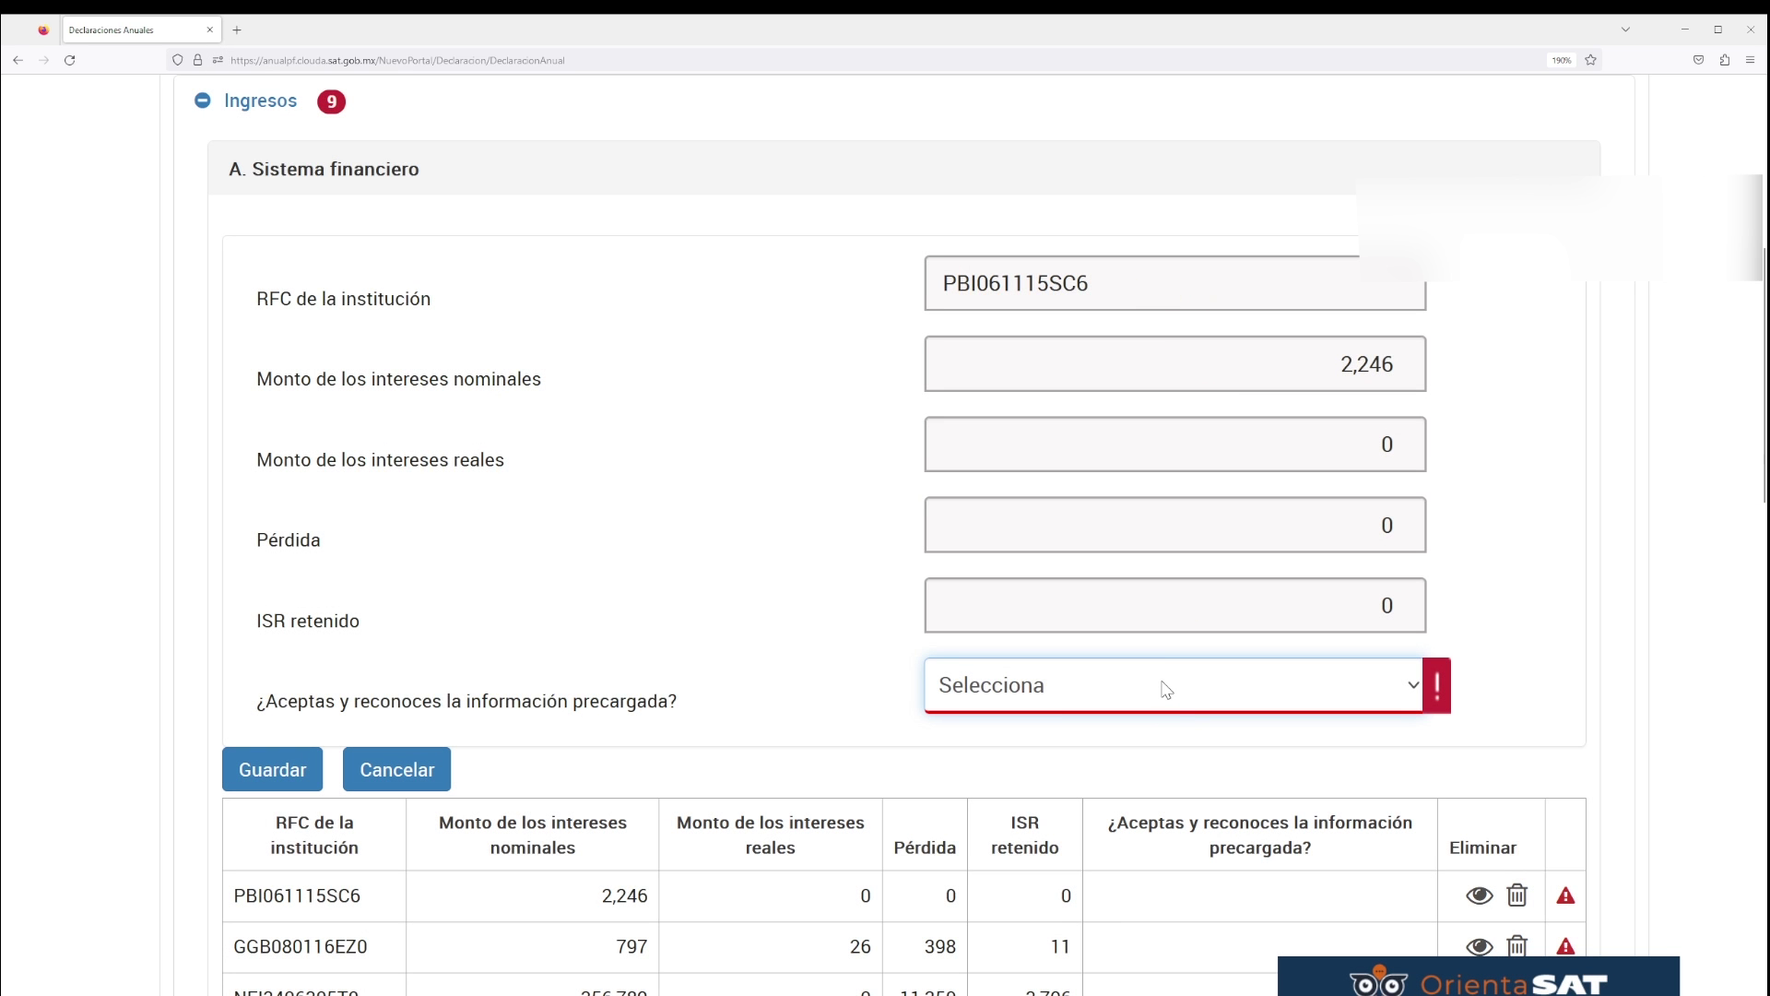
click(426, 772)
mouse_move(1566, 387)
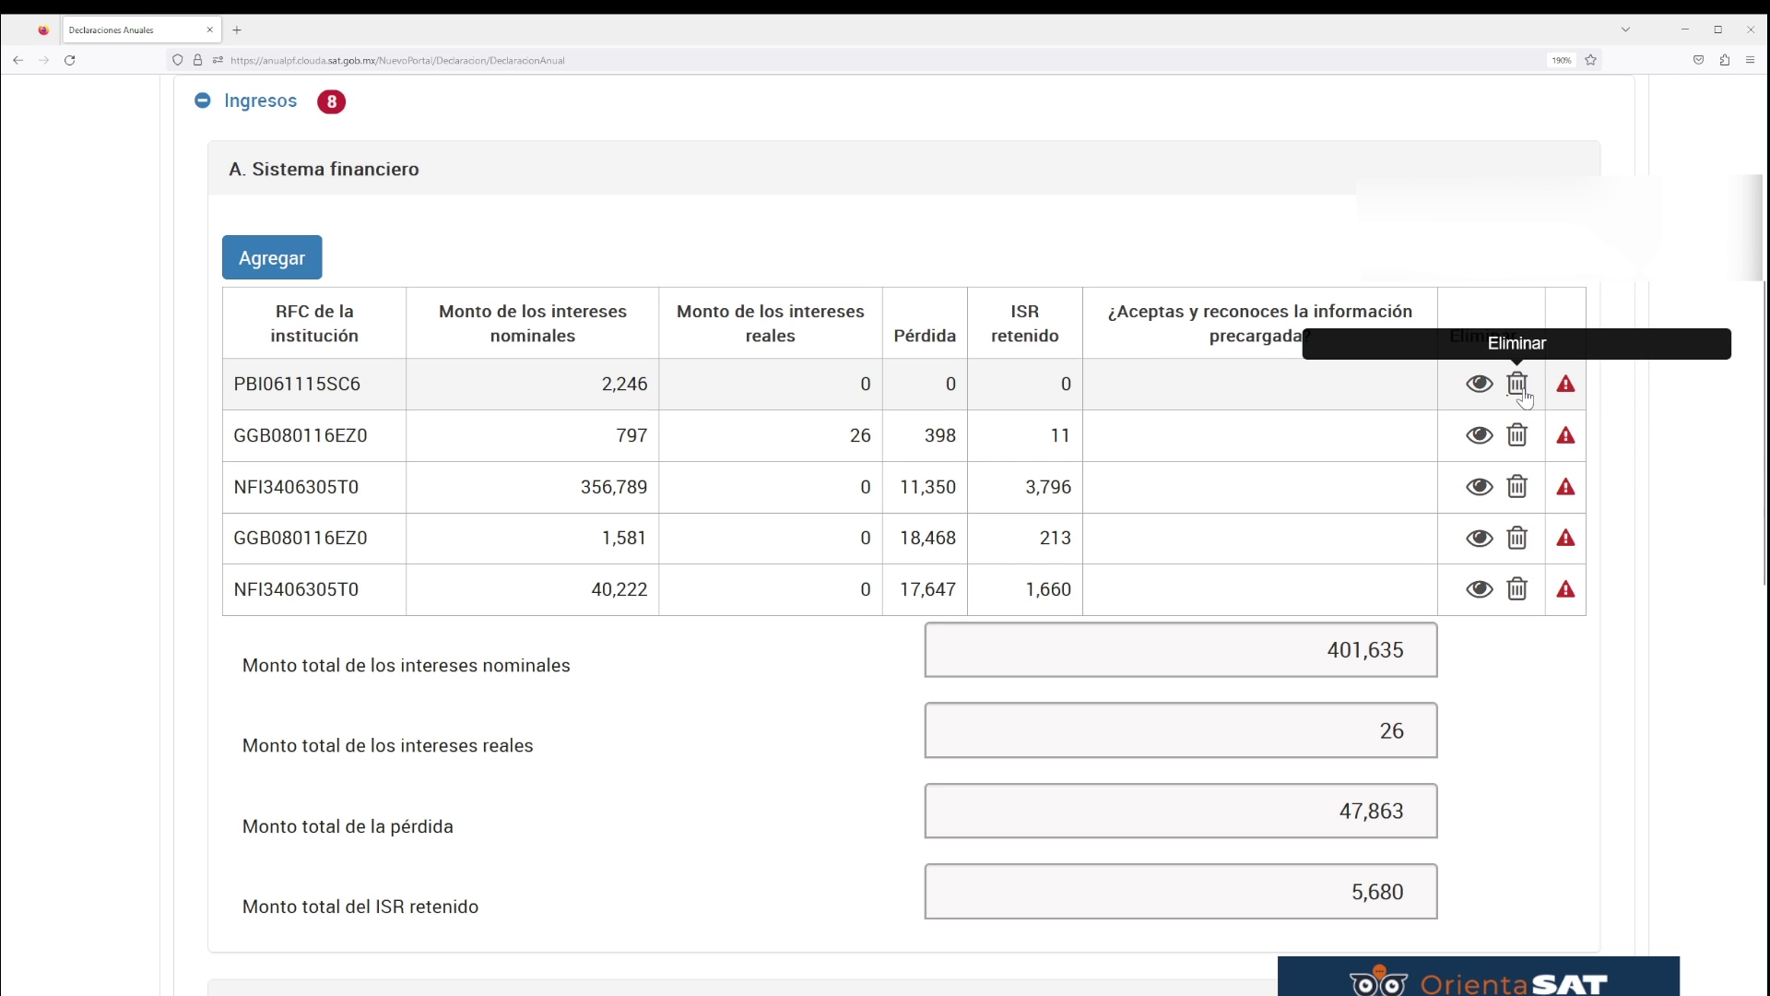
- Replace the PBI061115SC6 row with RFC PBI061115SC7, 2,246 nominal interest and zeros elsewhere
click(1519, 387)
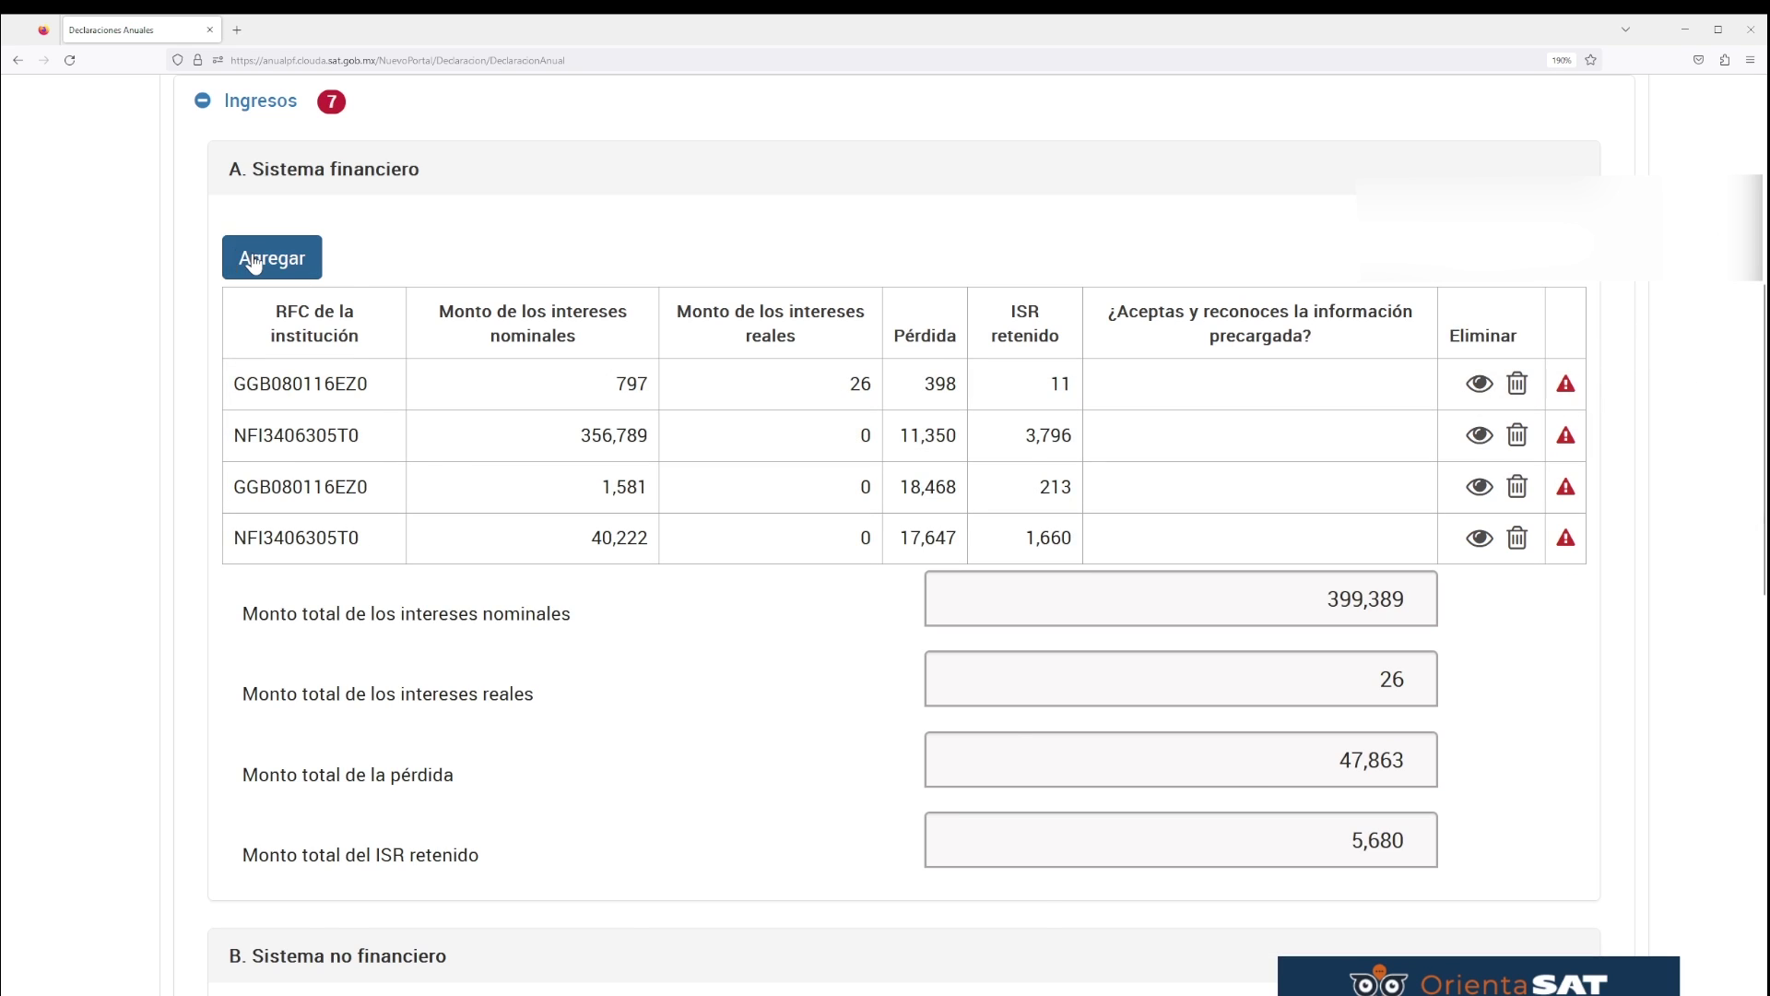
click(247, 258)
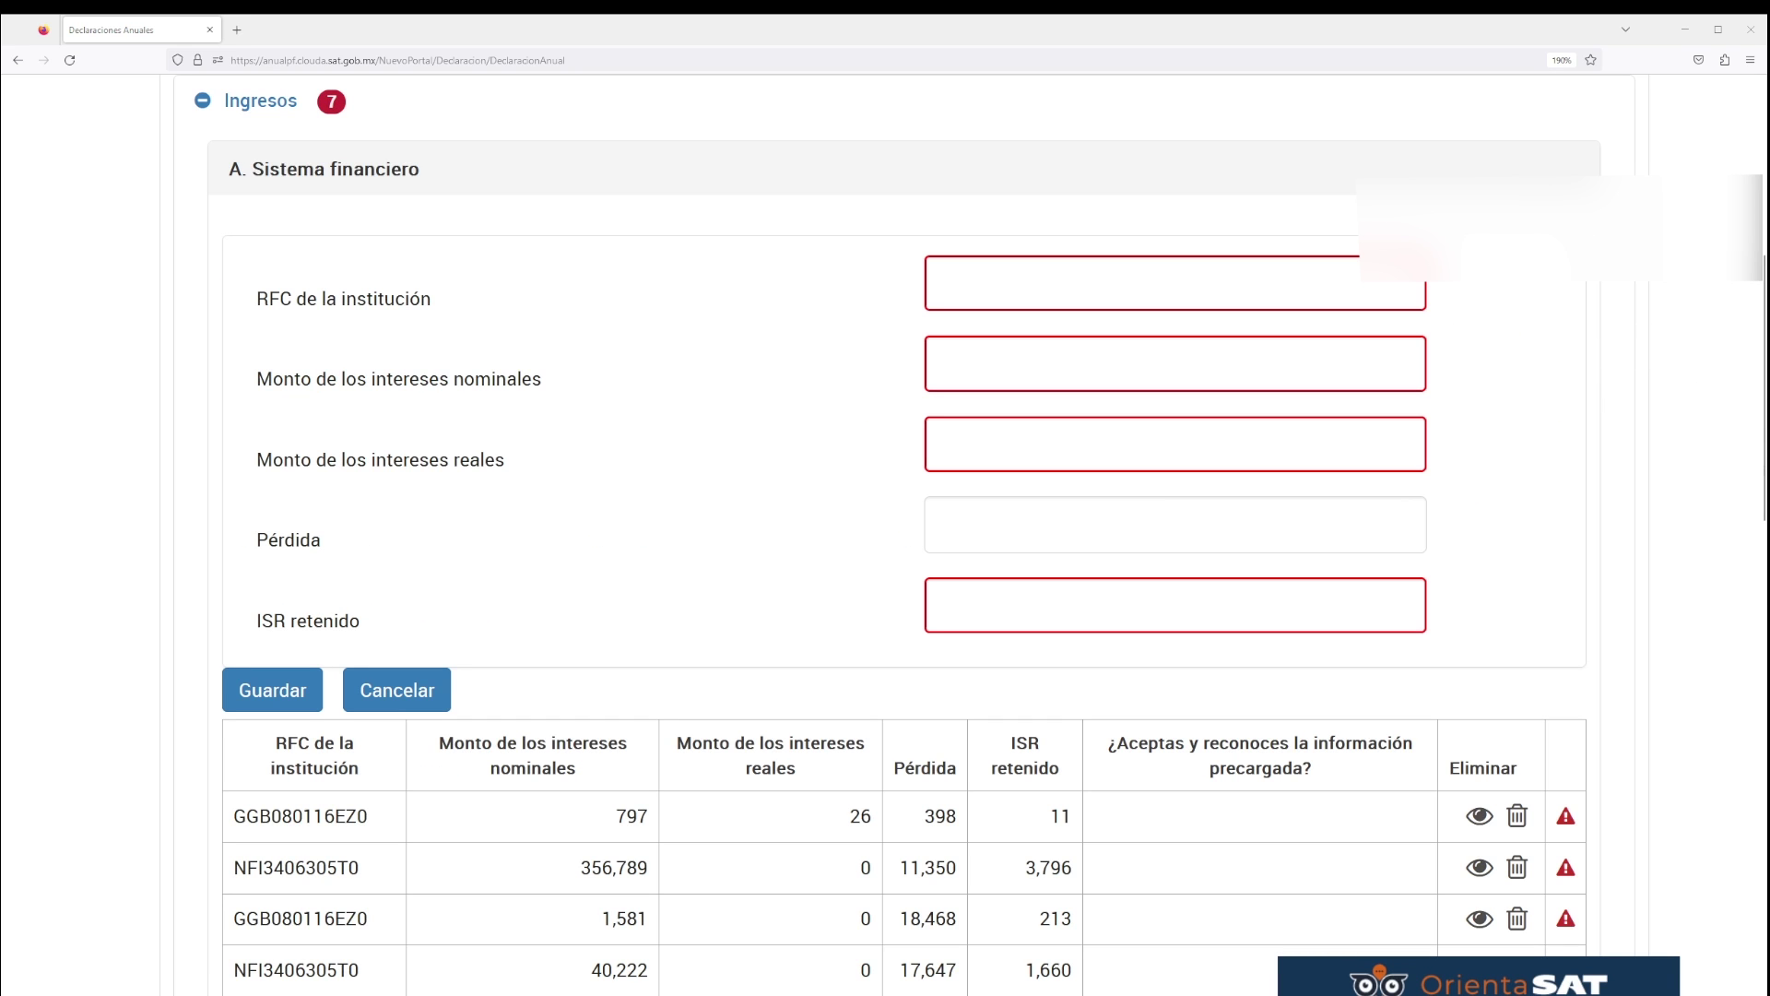
click(1178, 290)
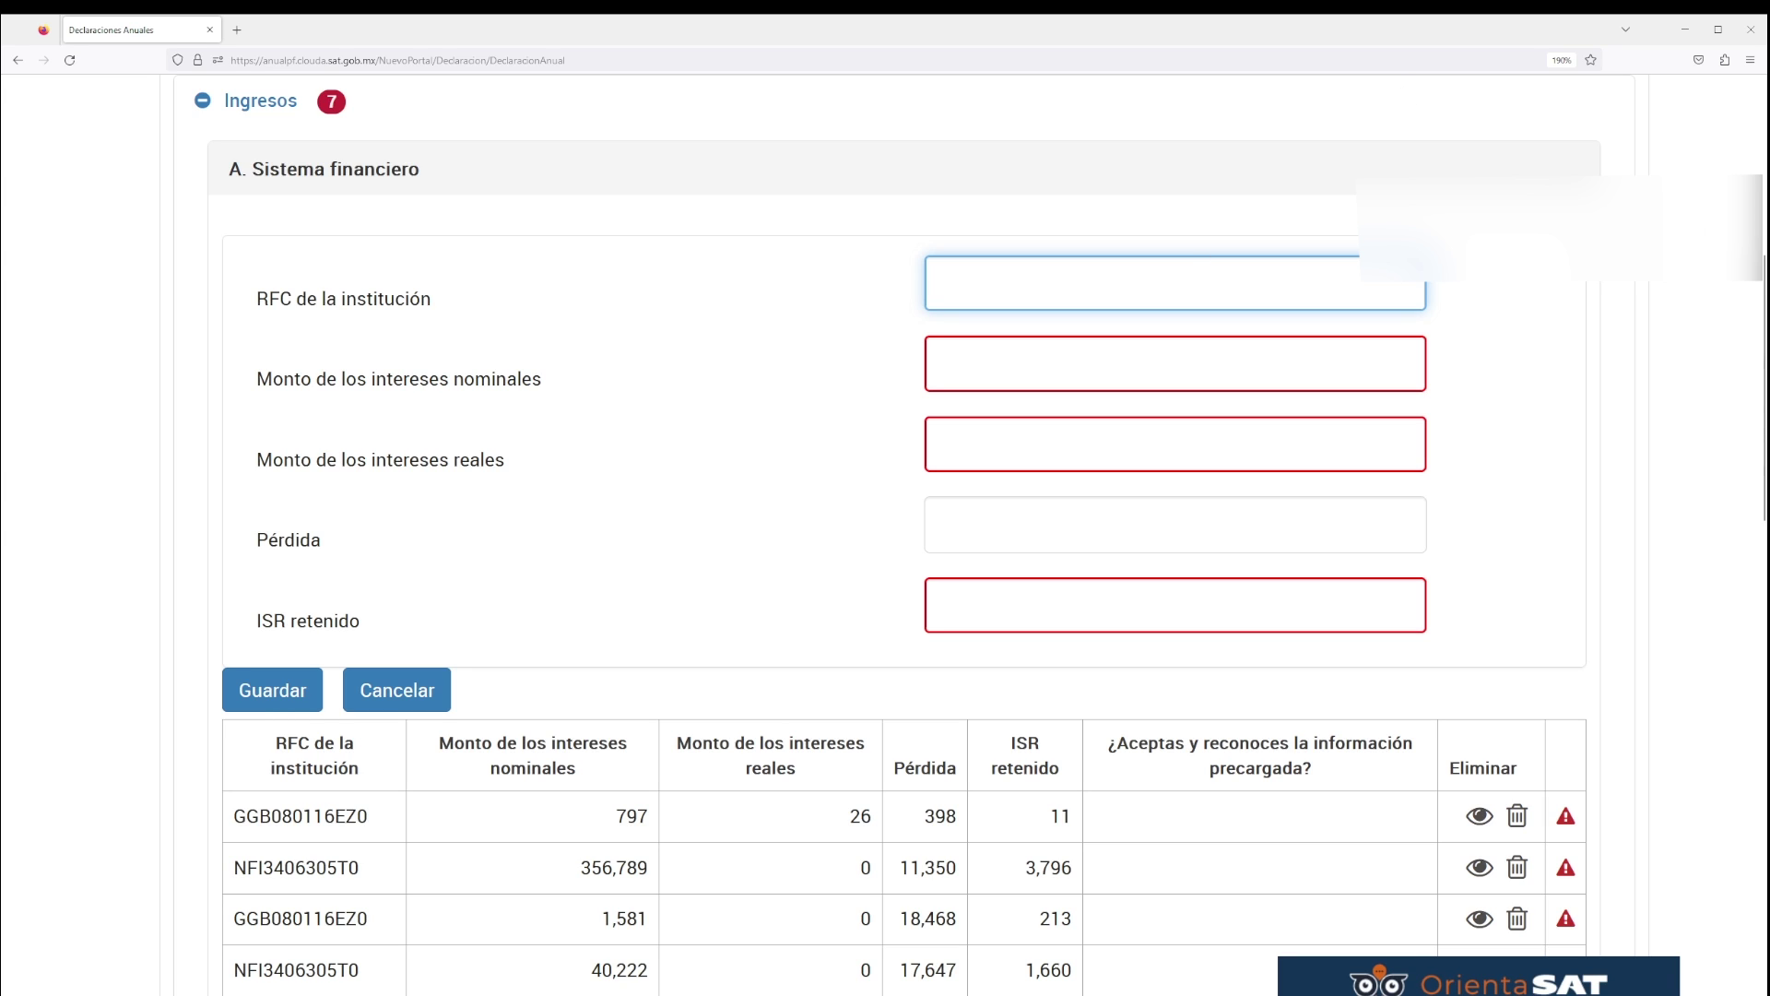
click(1335, 281)
text(PBI061)
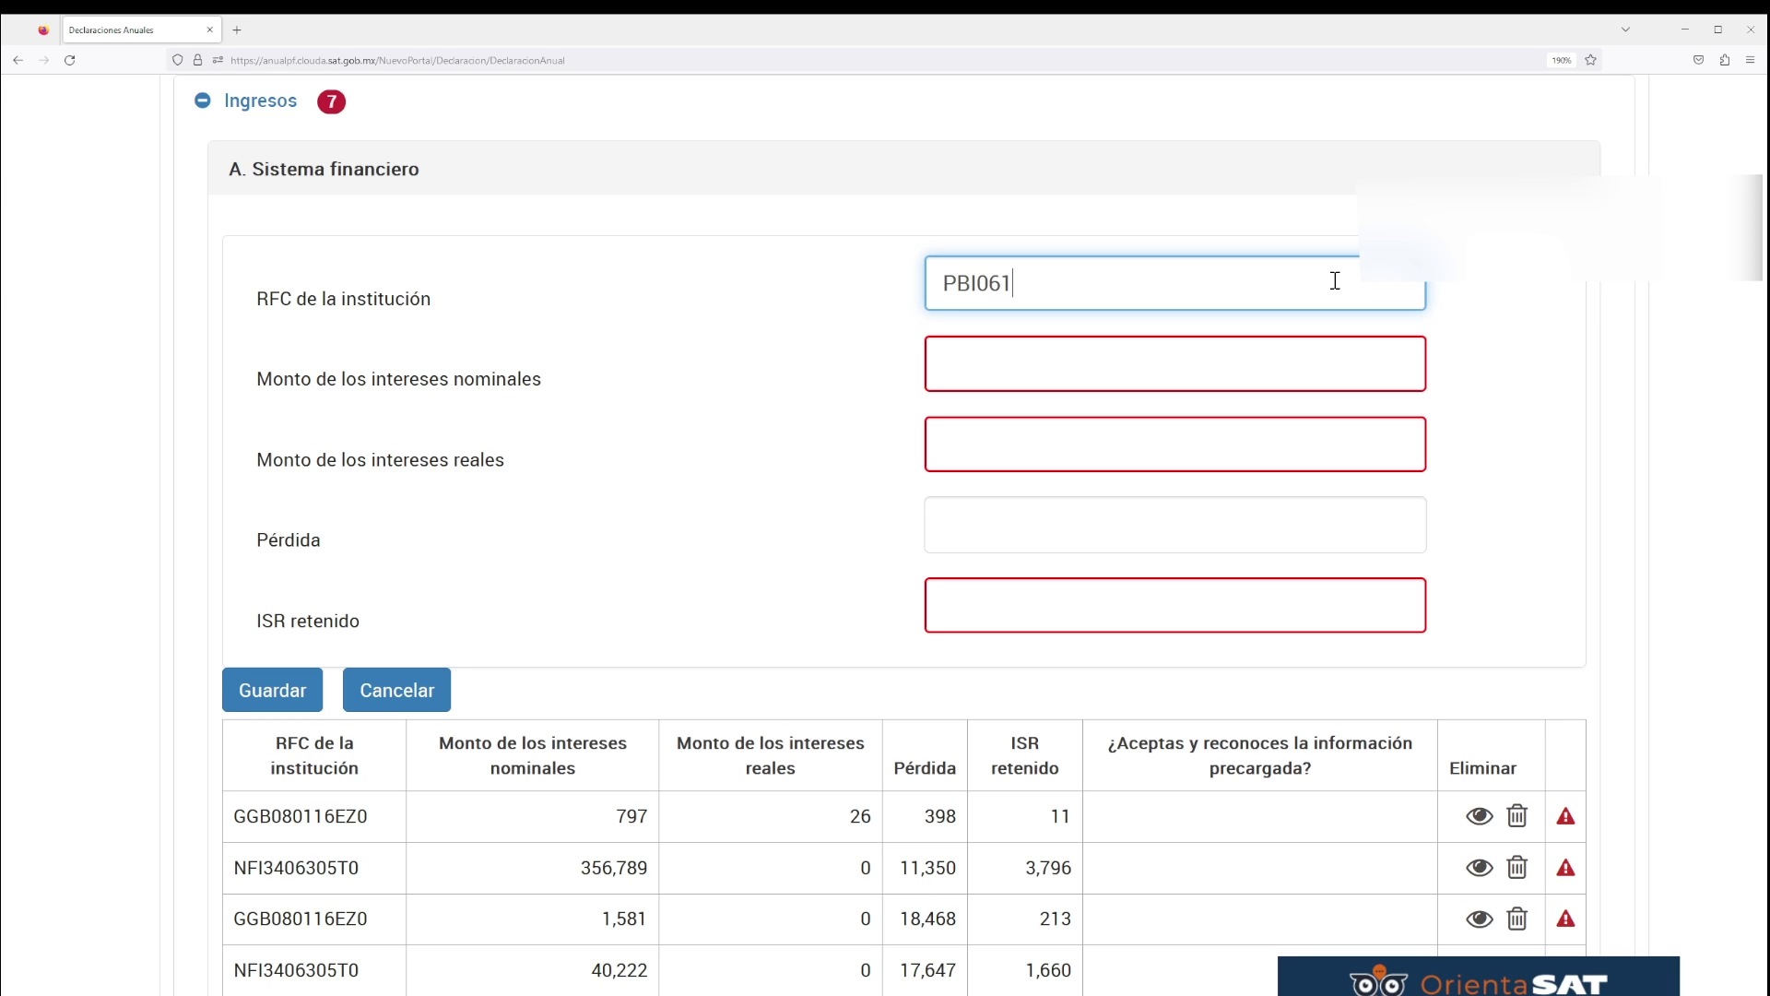
text(115SC7)
key(Tab)
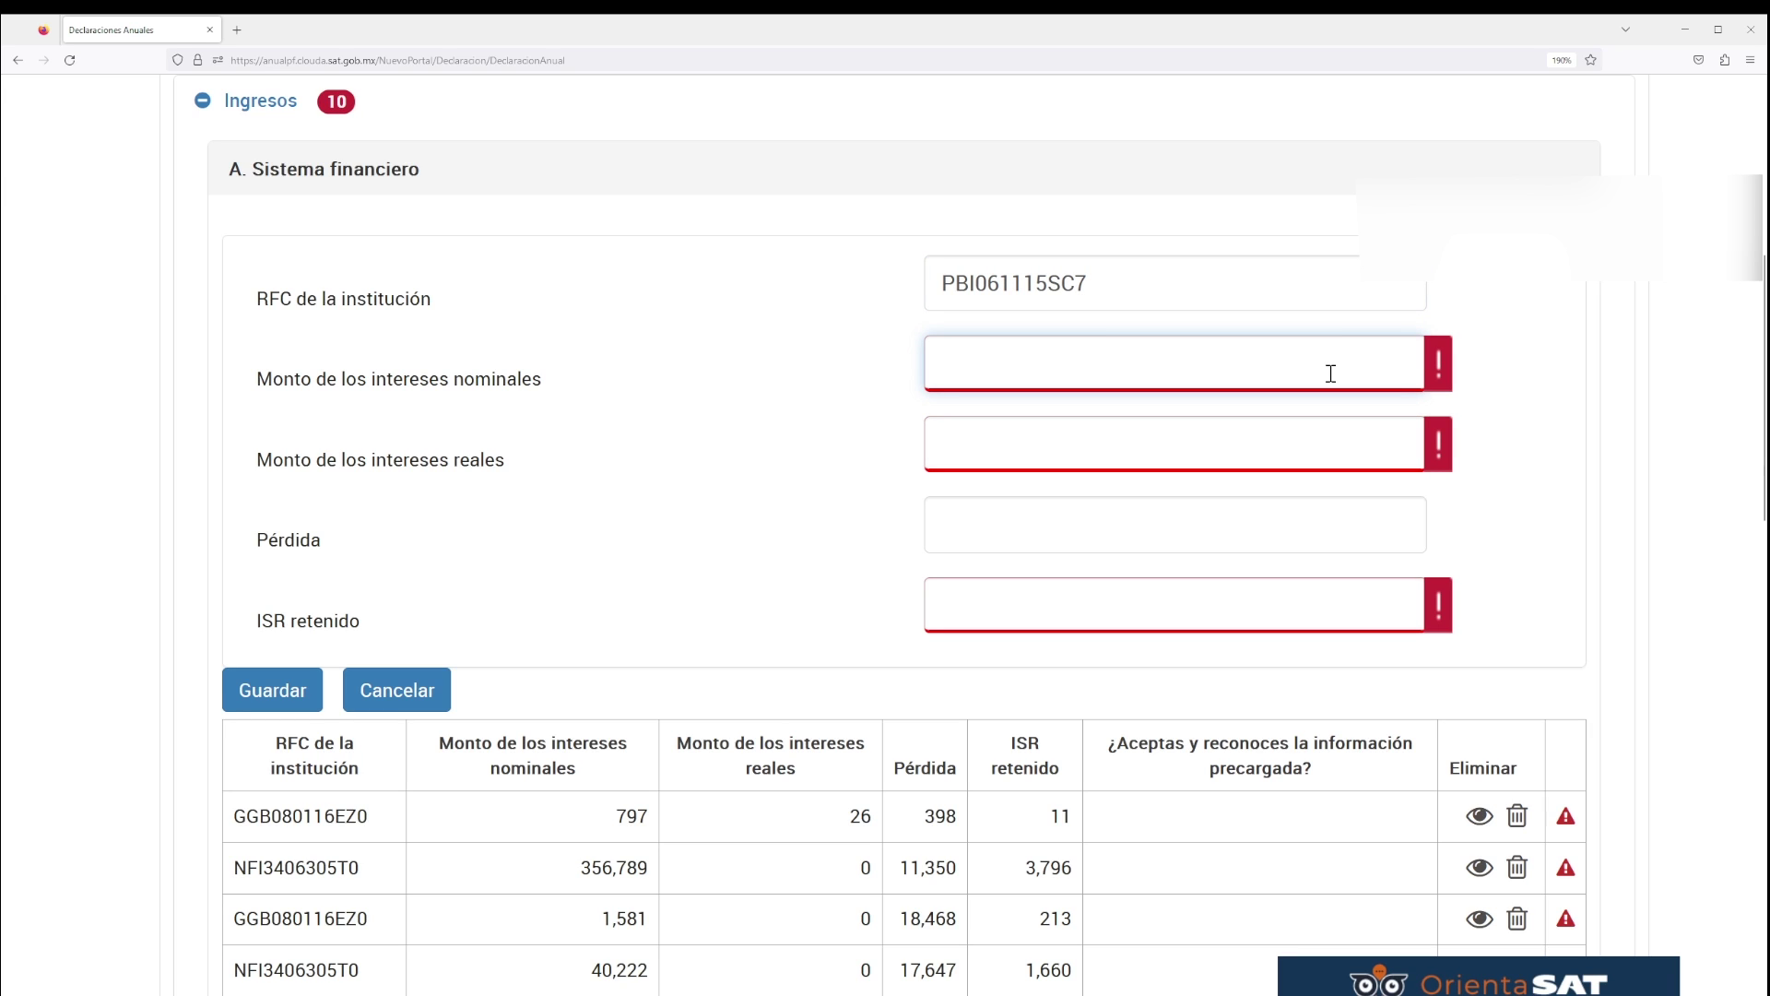
text(2246)
key(Tab)
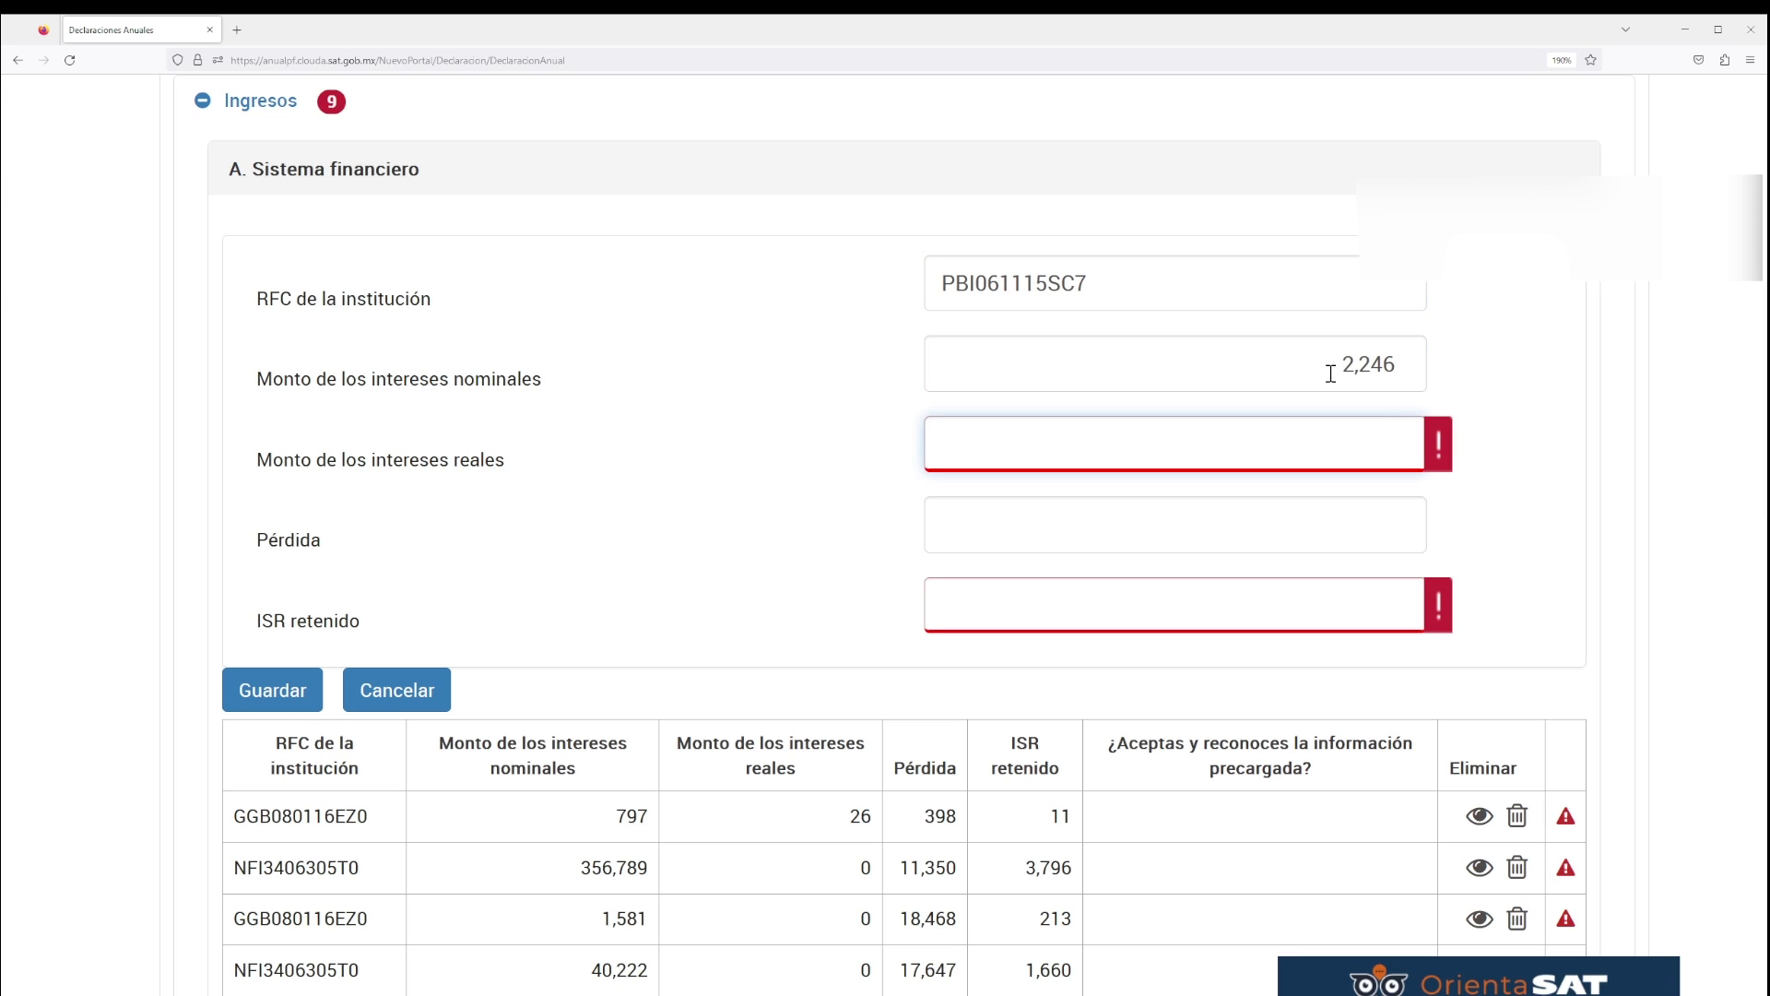
text(0)
key(Tab)
text(0)
key(Tab)
text(0)
key(Tab)
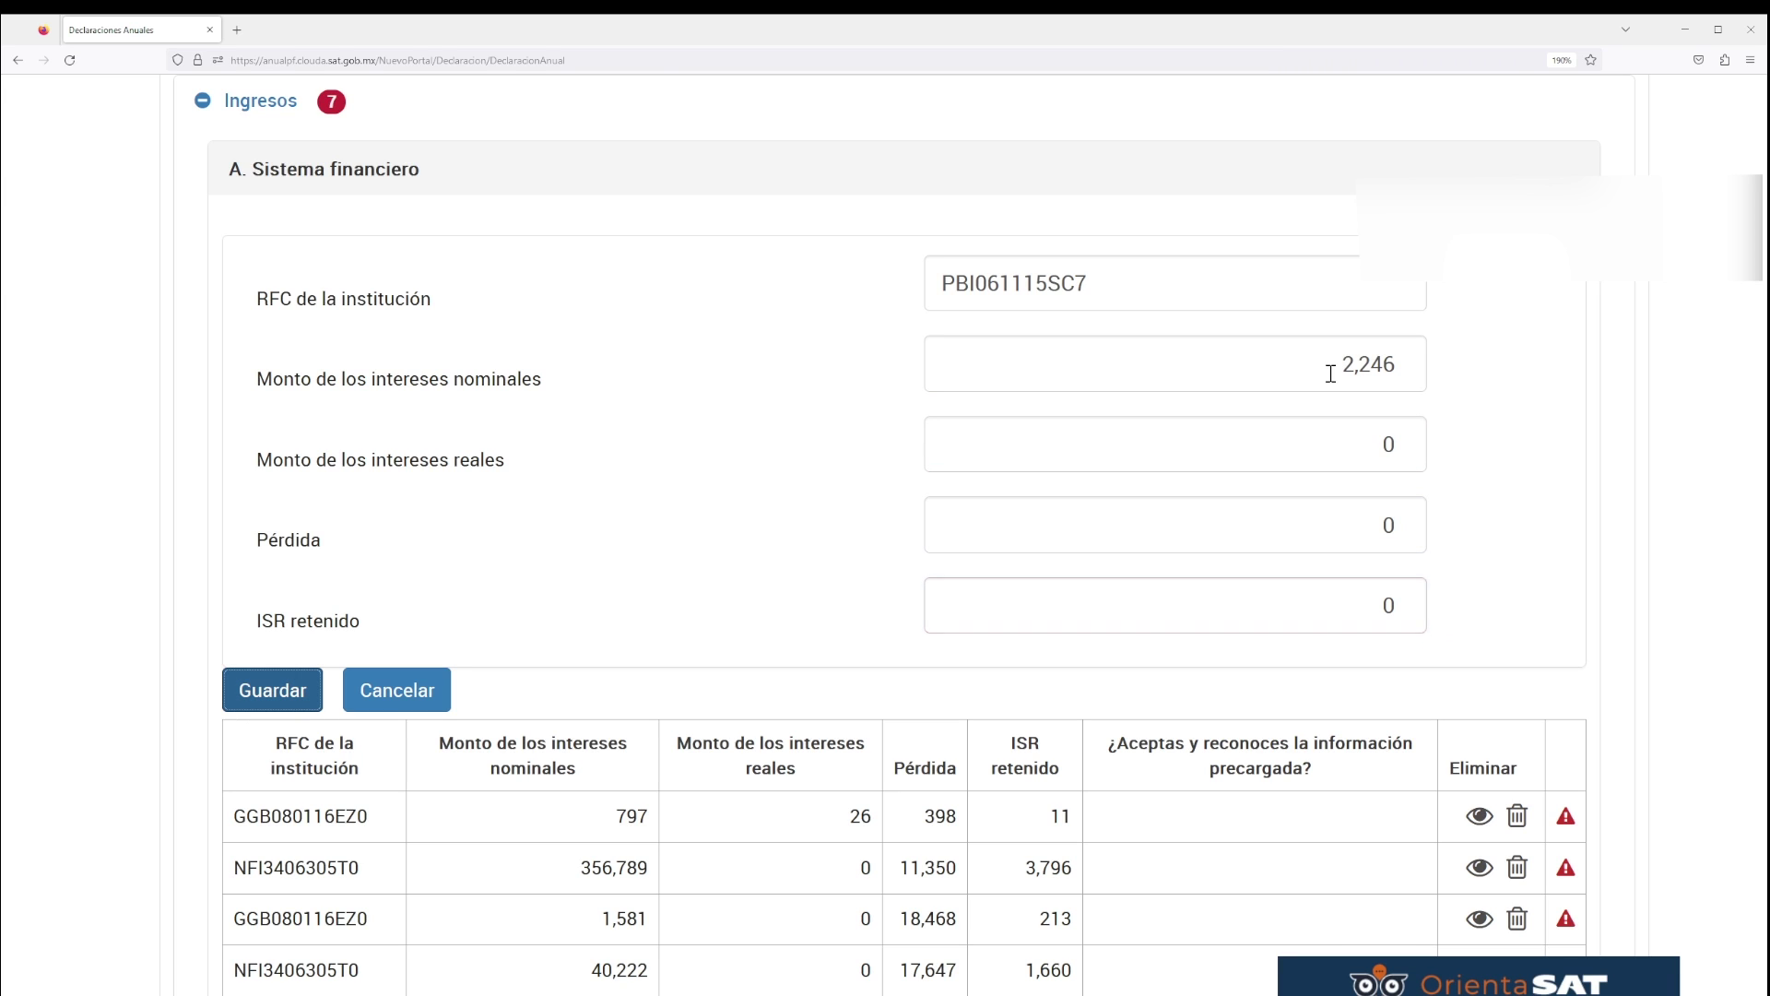
click(293, 710)
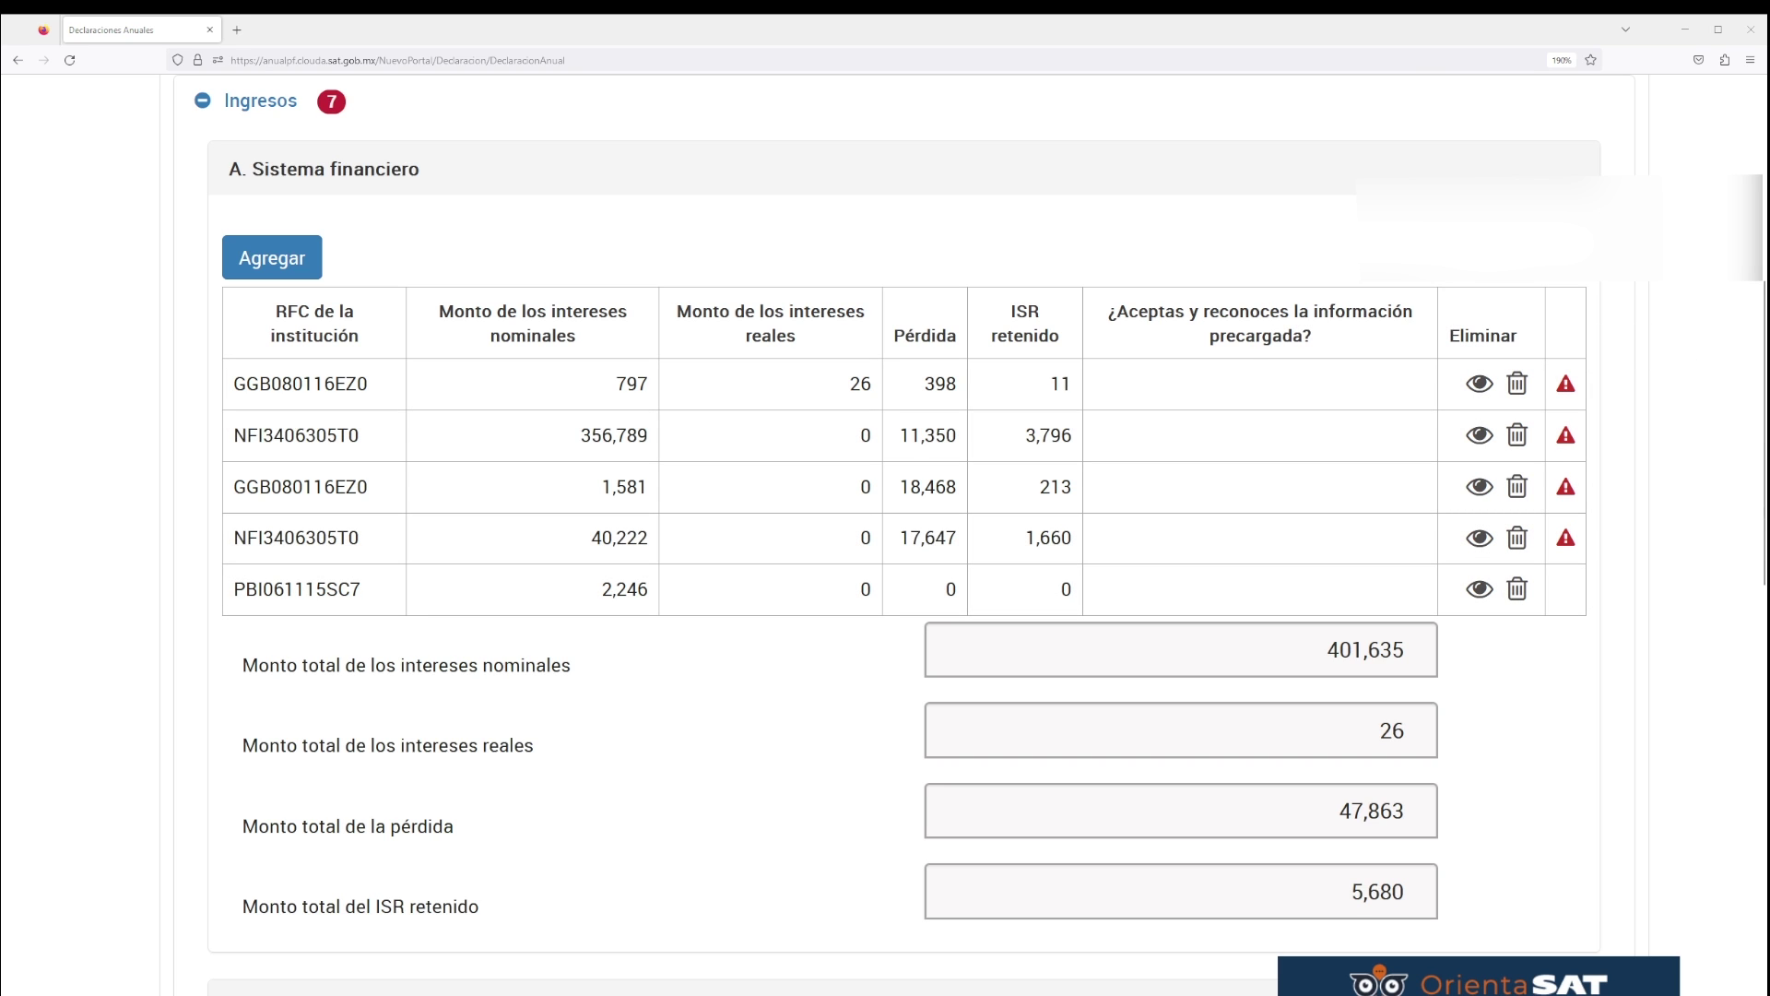
- Review the GGB080116EZ0 entry, copy its RFC, then delete that 797-interest row
mouse_move(1571, 549)
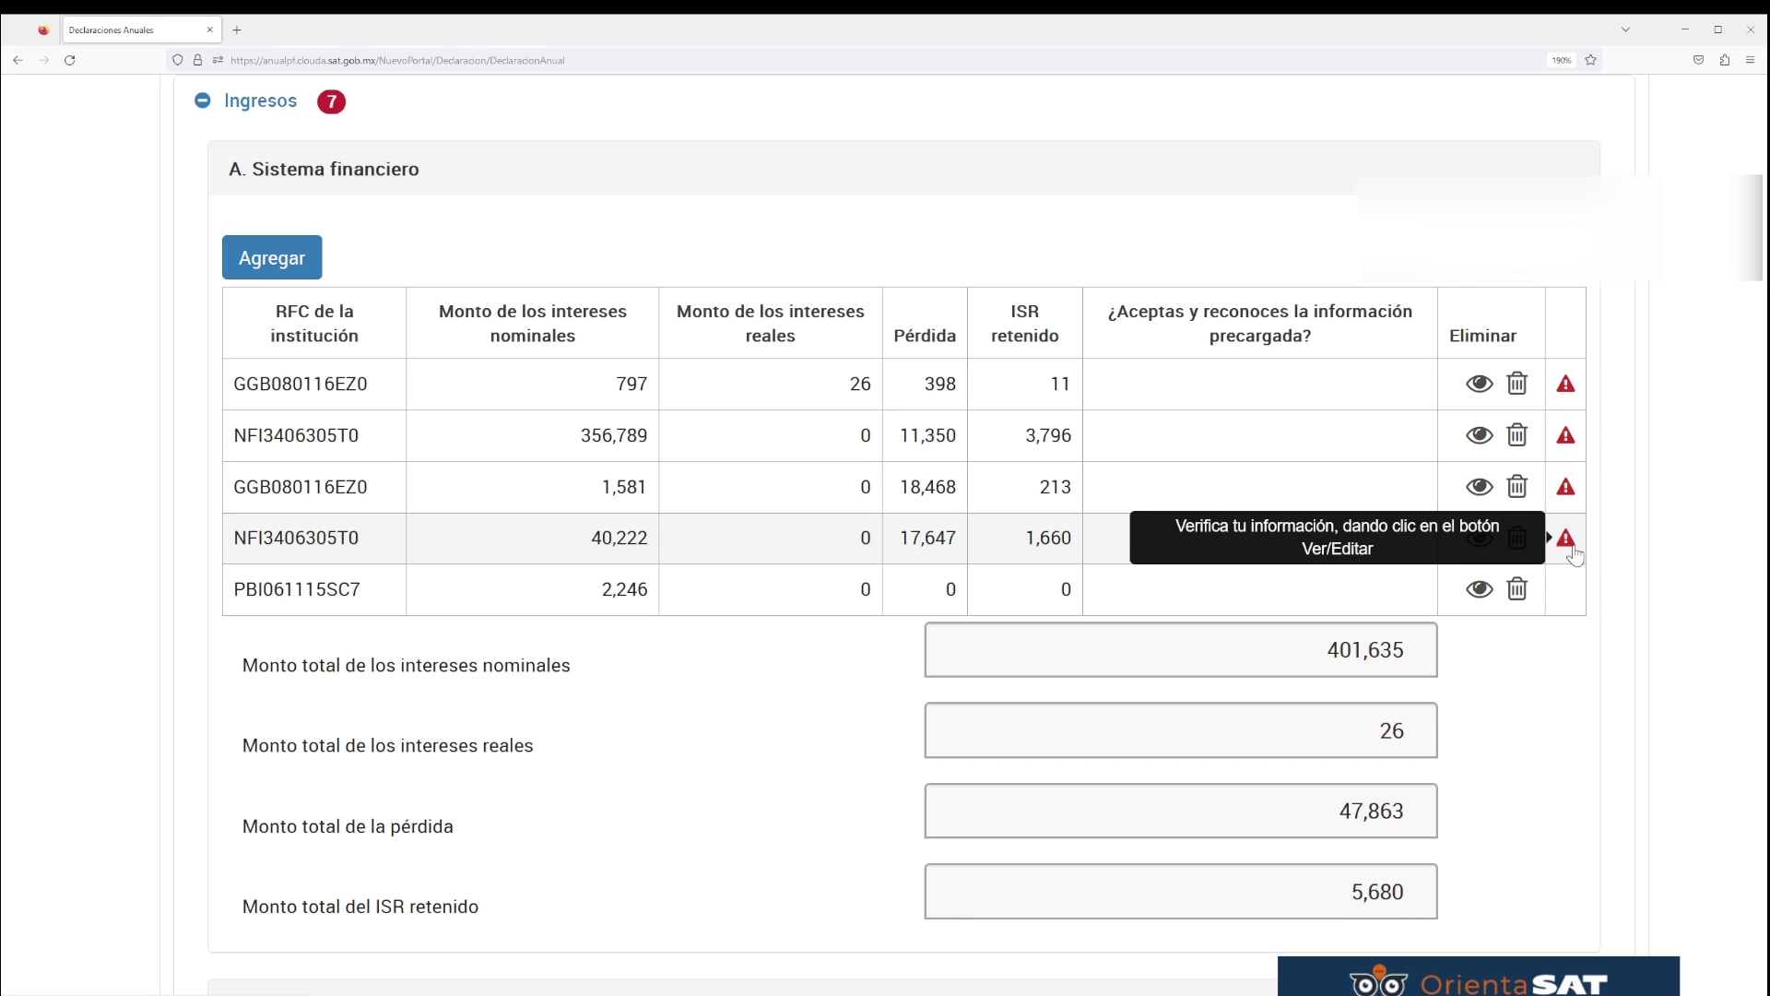
click(1480, 385)
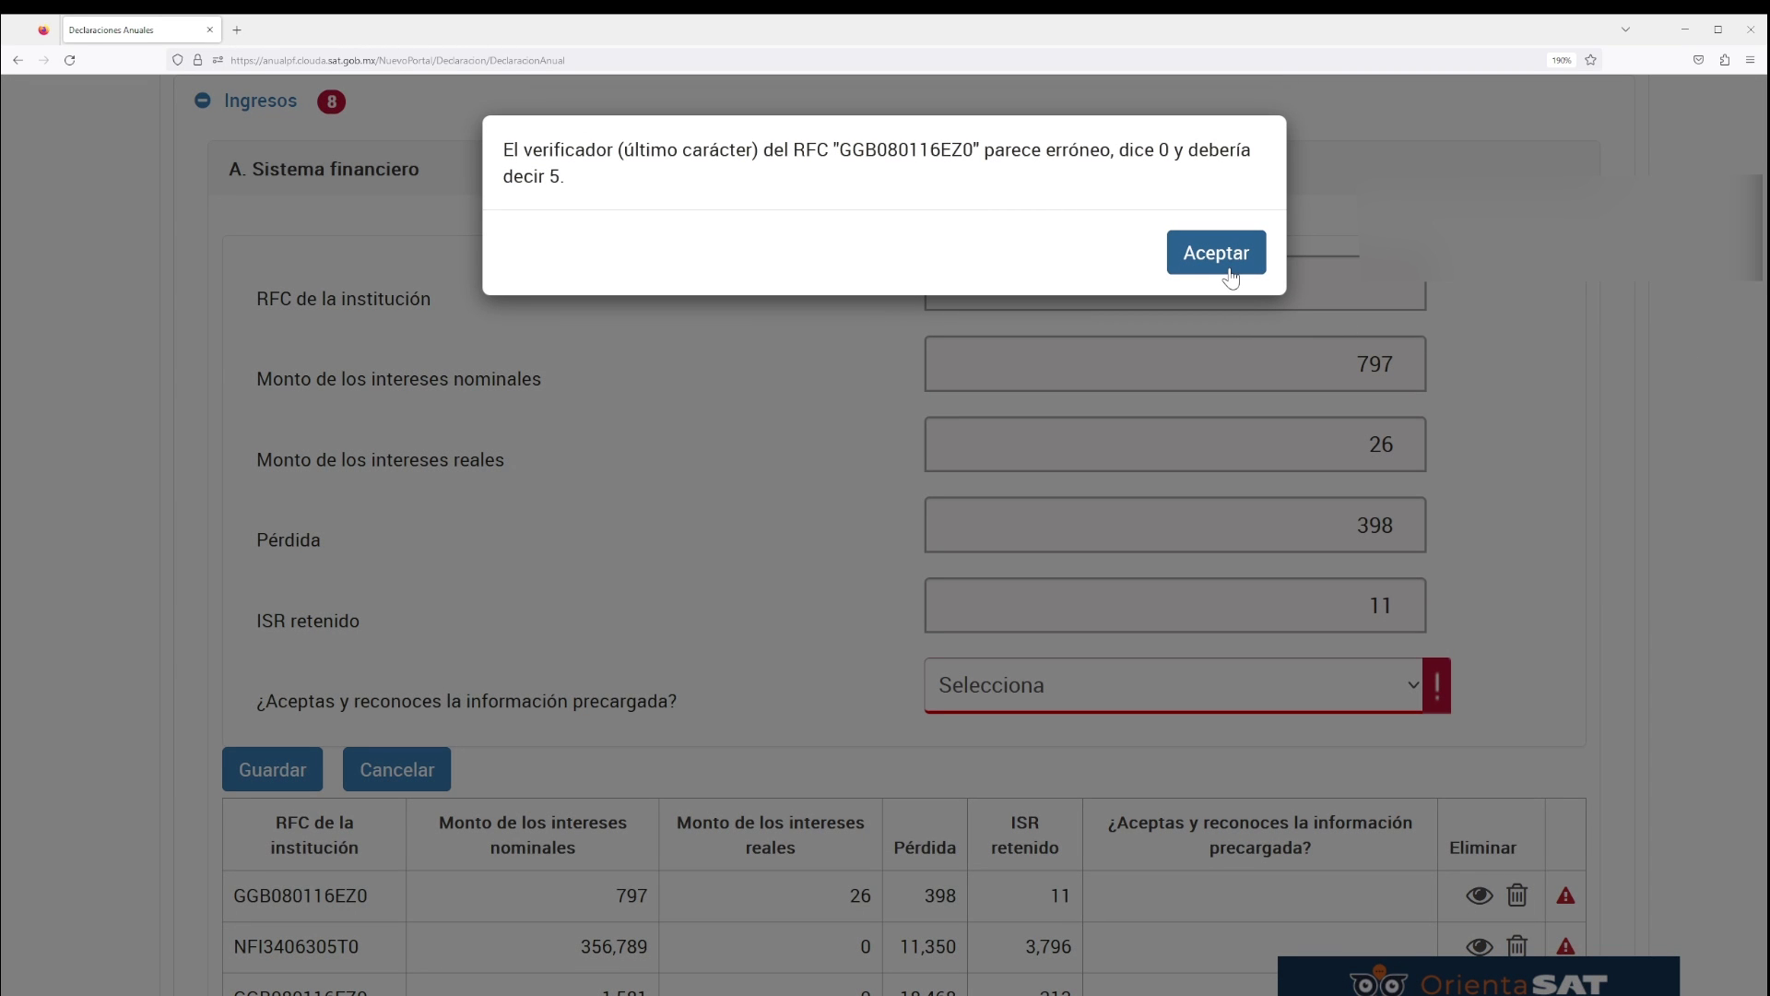
click(1230, 267)
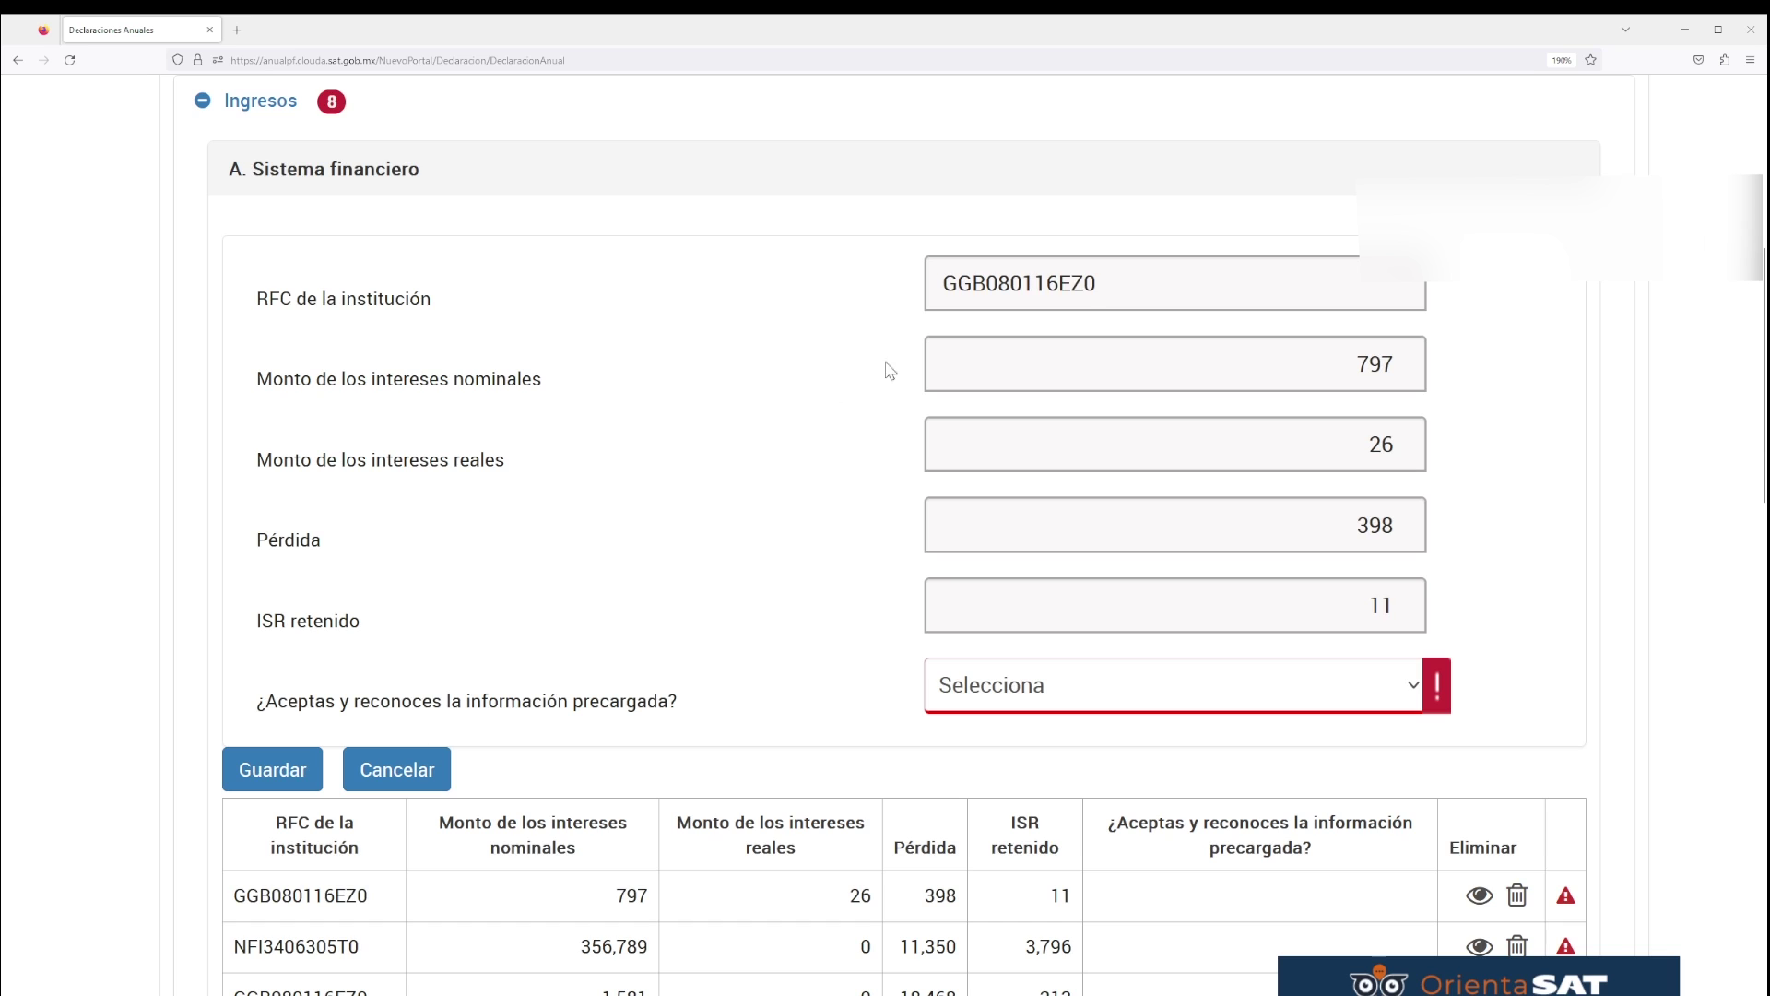
double_click(1060, 279)
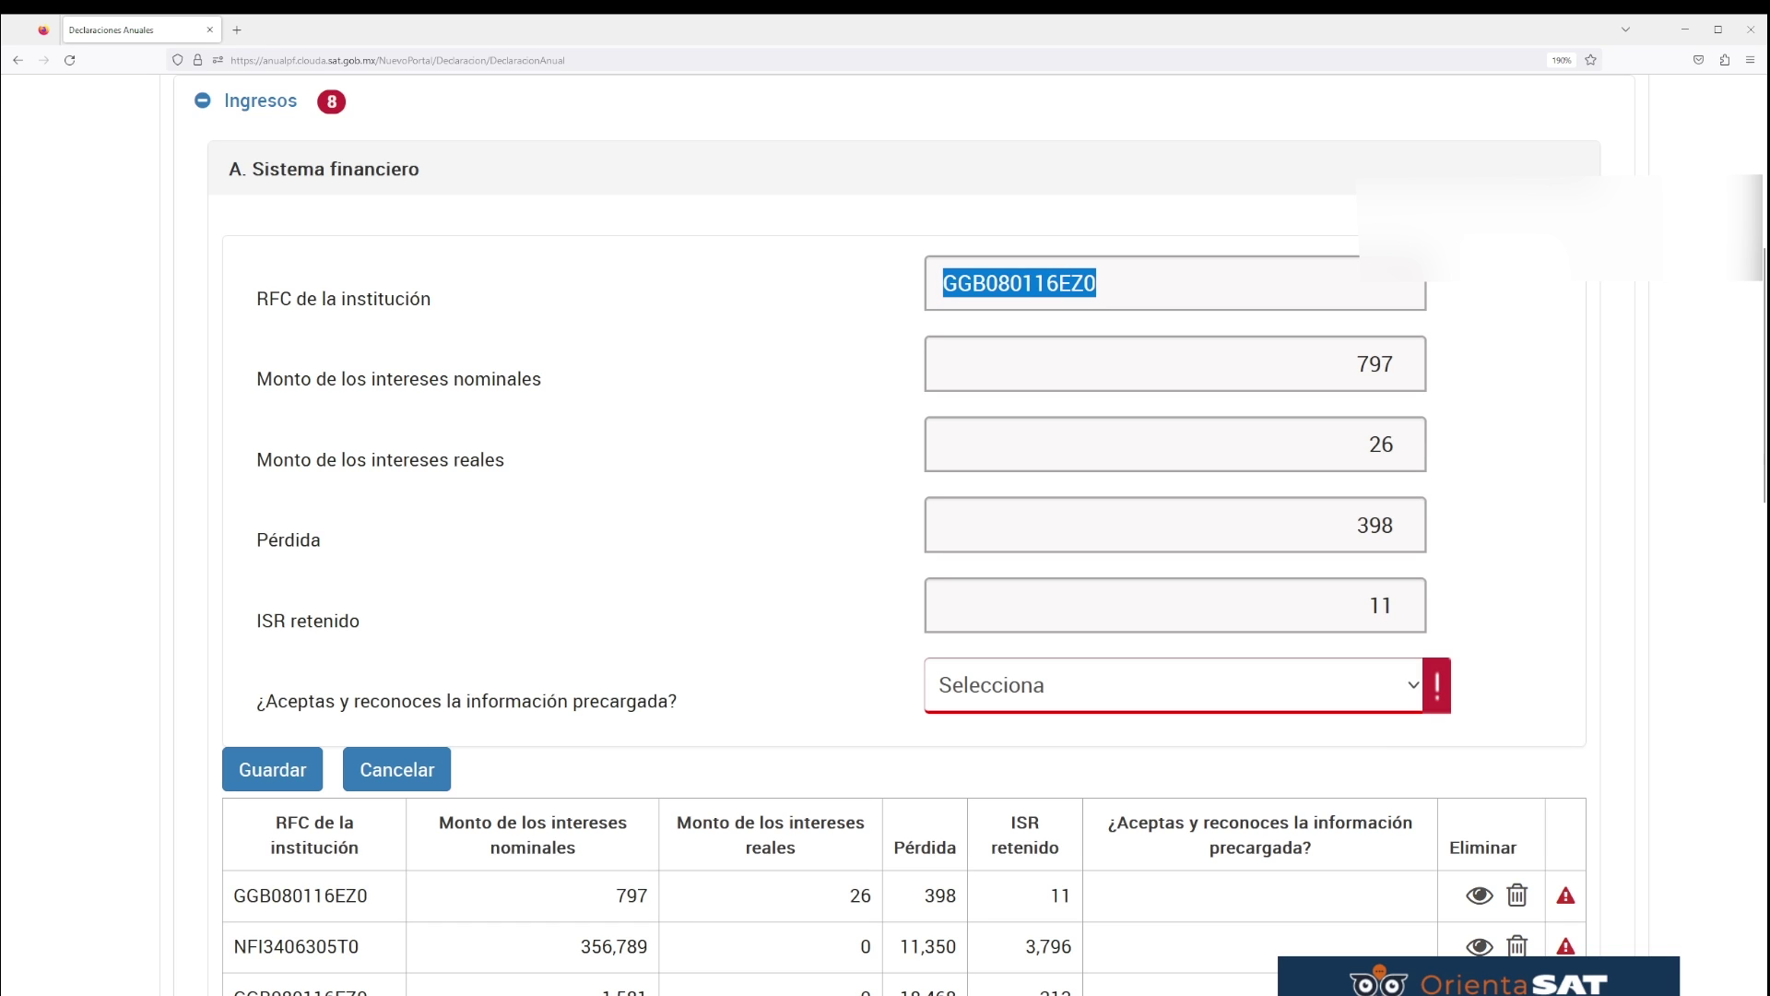
key(alt+Tab)
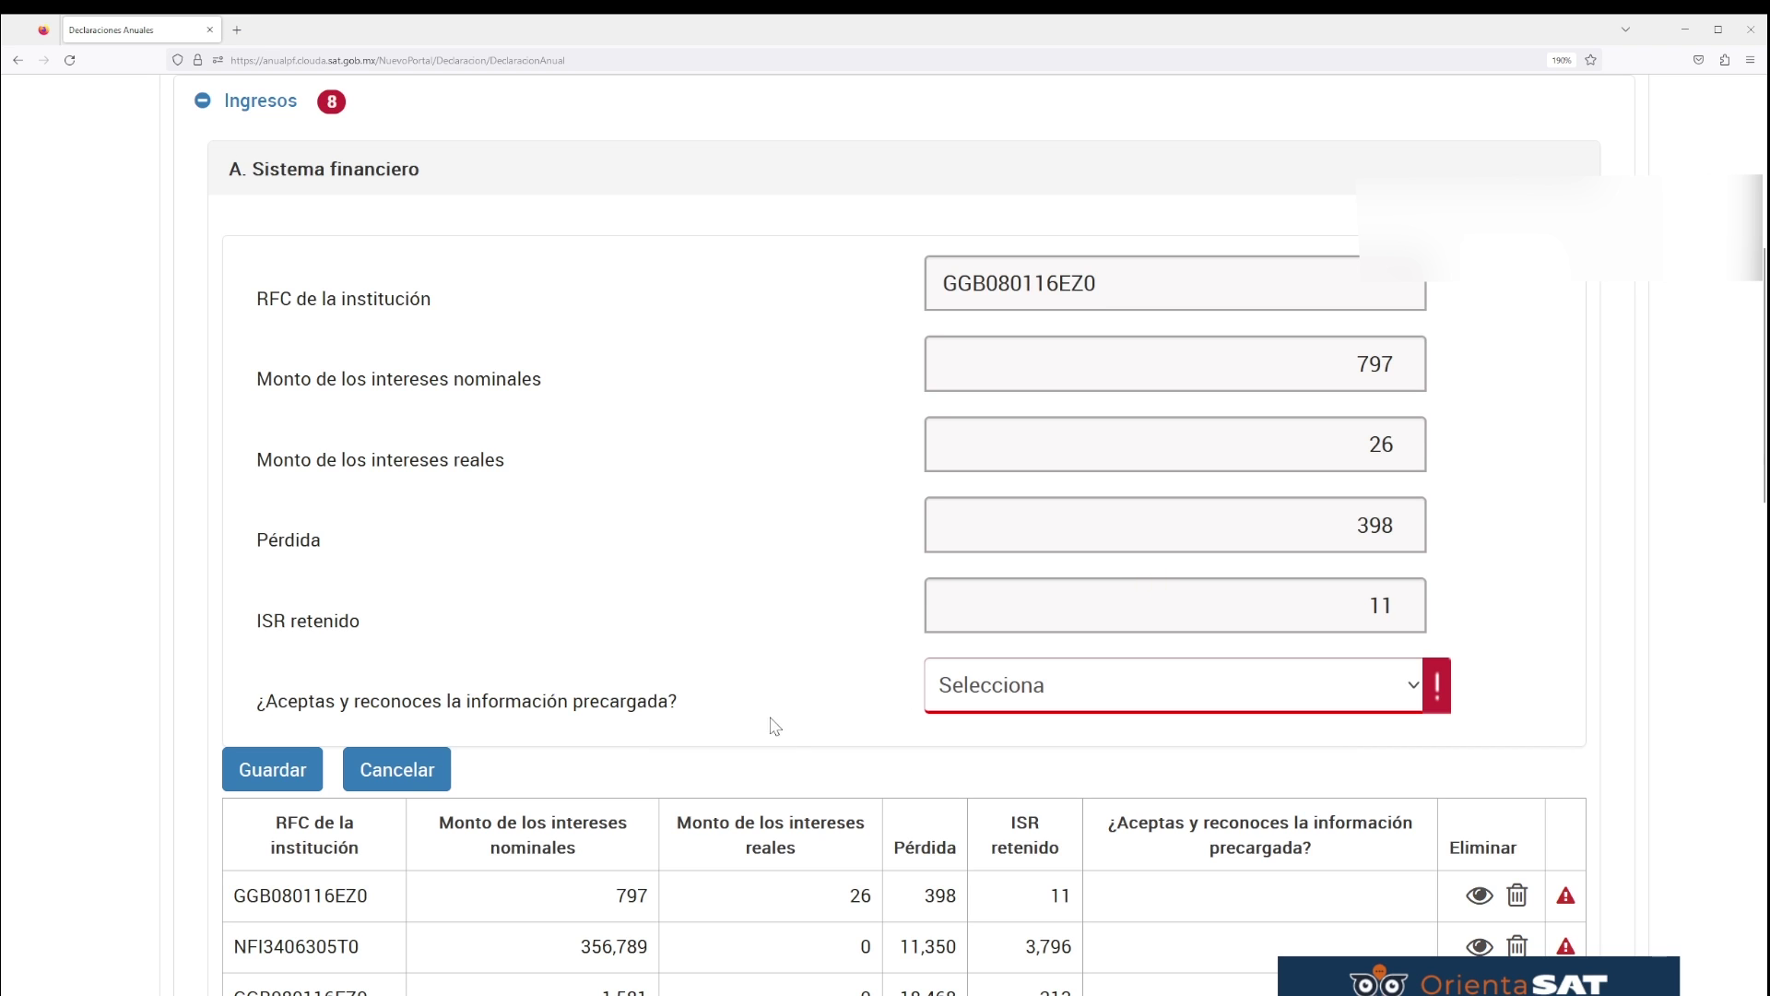
click(405, 788)
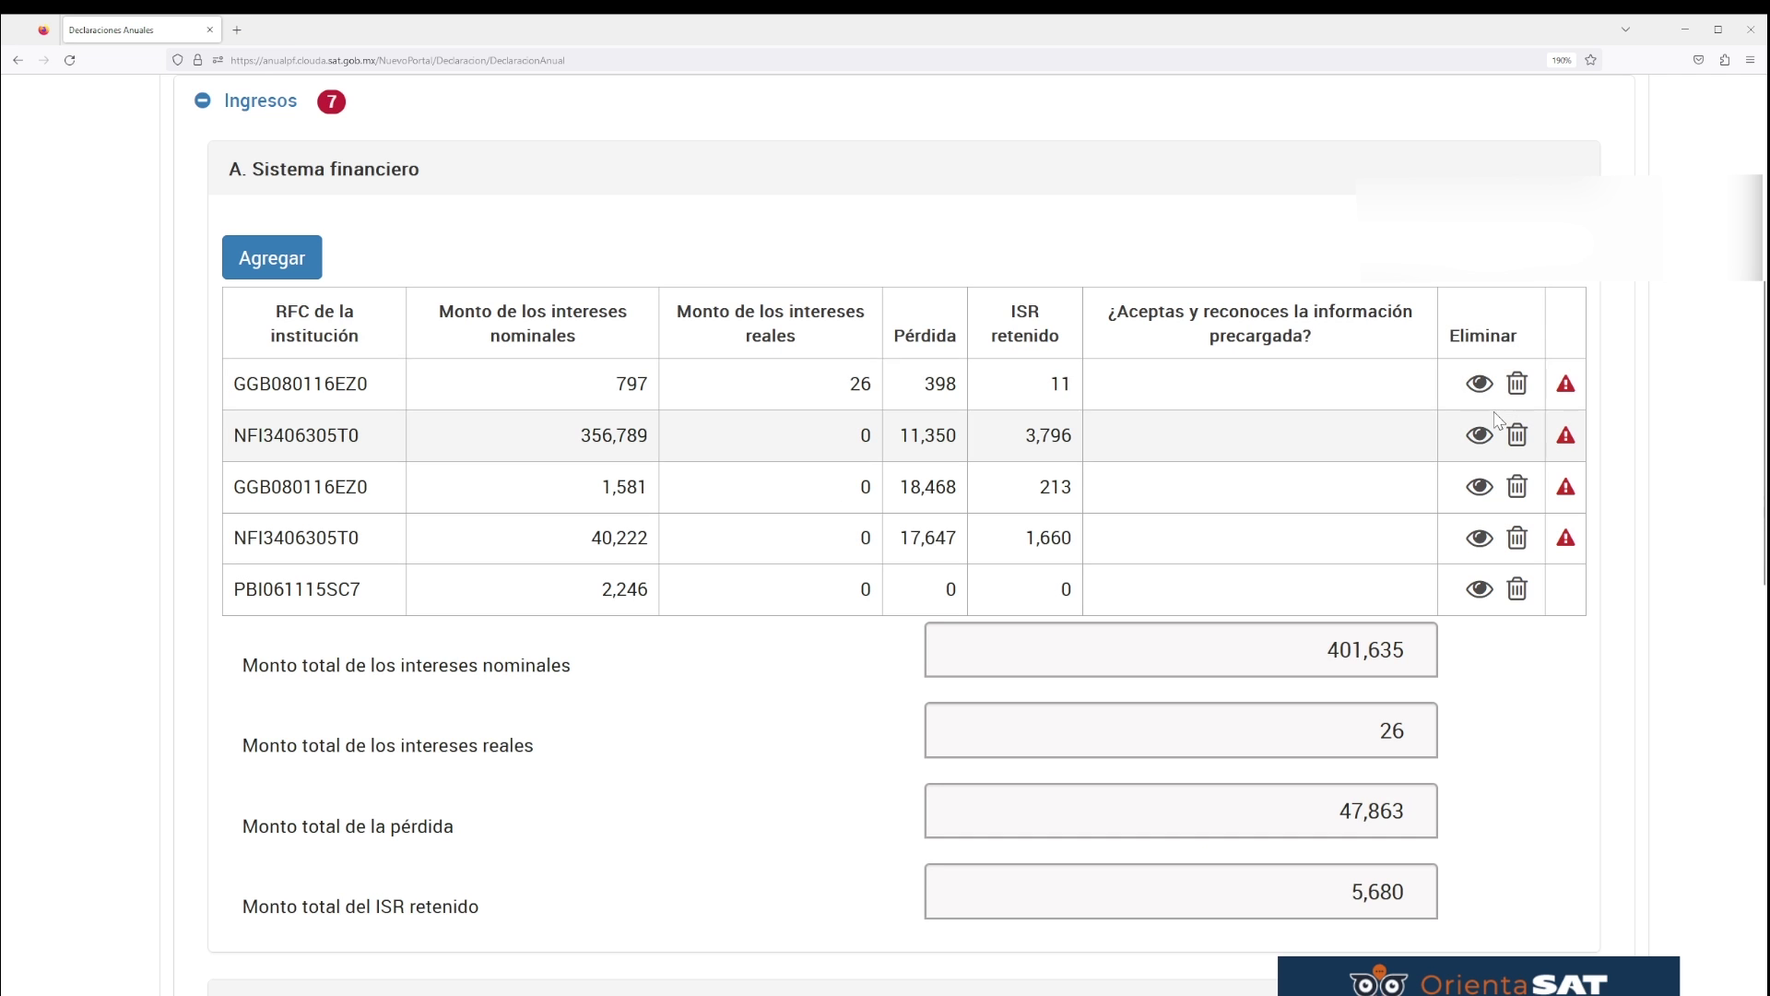
click(1517, 387)
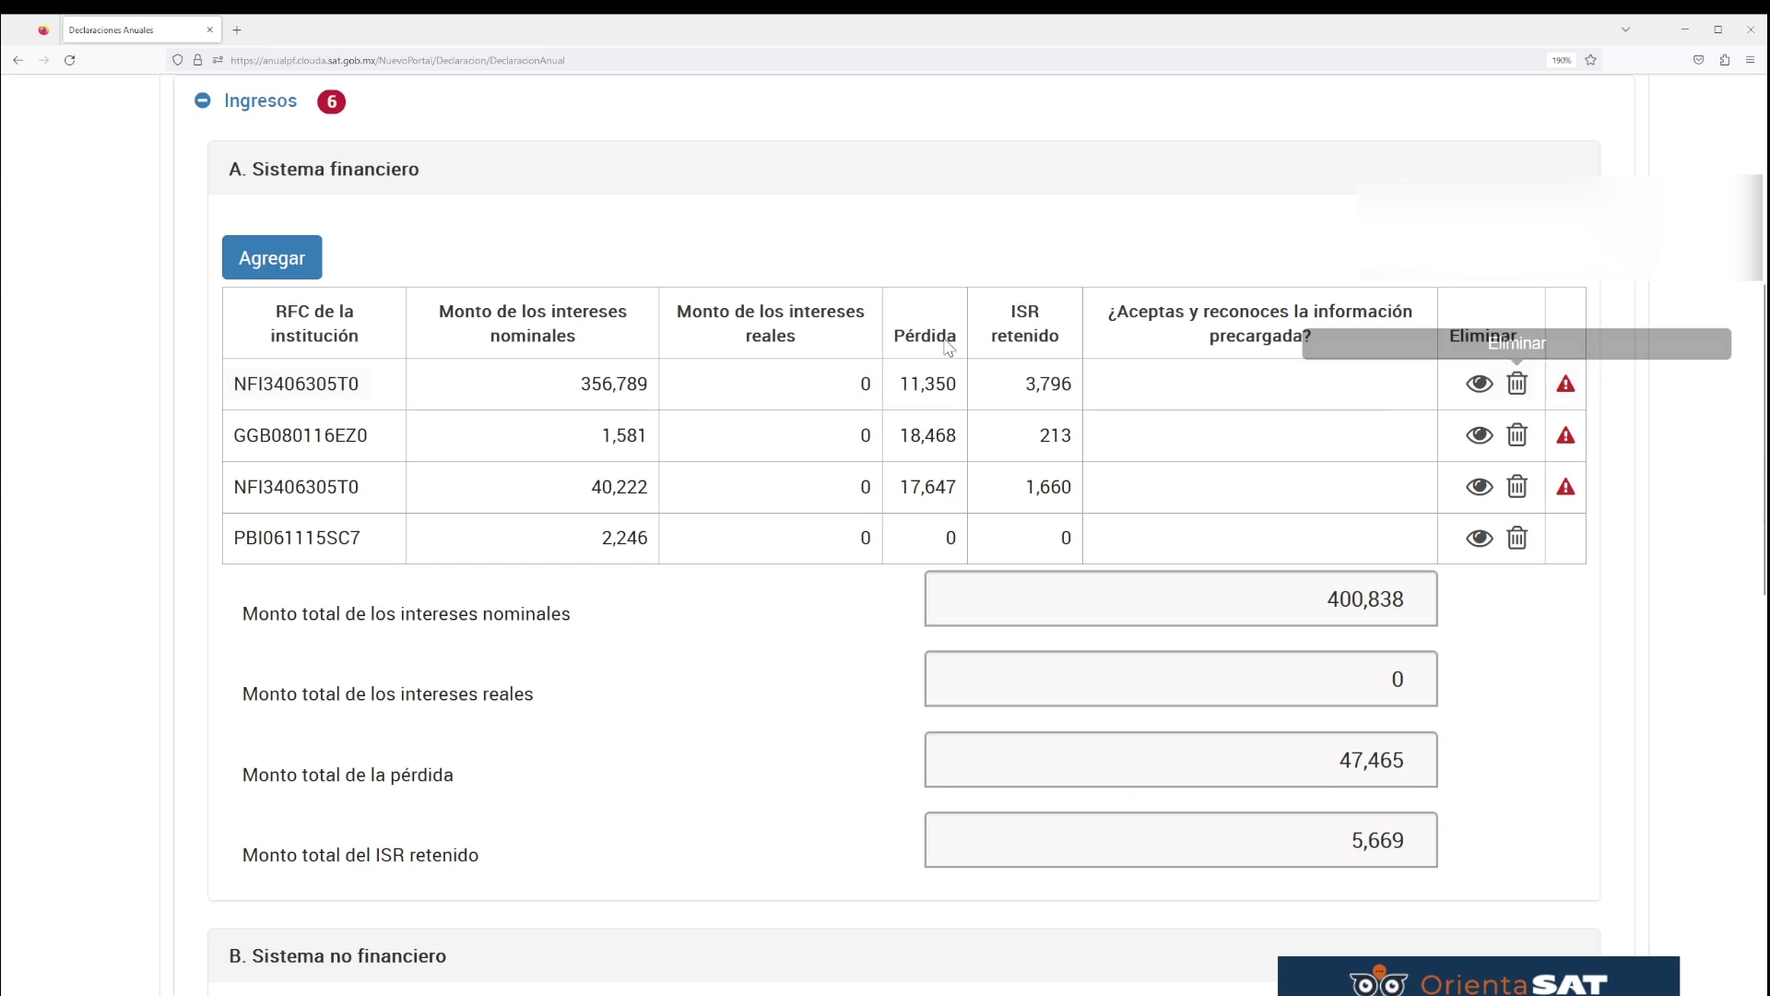
- Start a new financial institution entry with the corrected RFC GGB080116EZ5
click(272, 263)
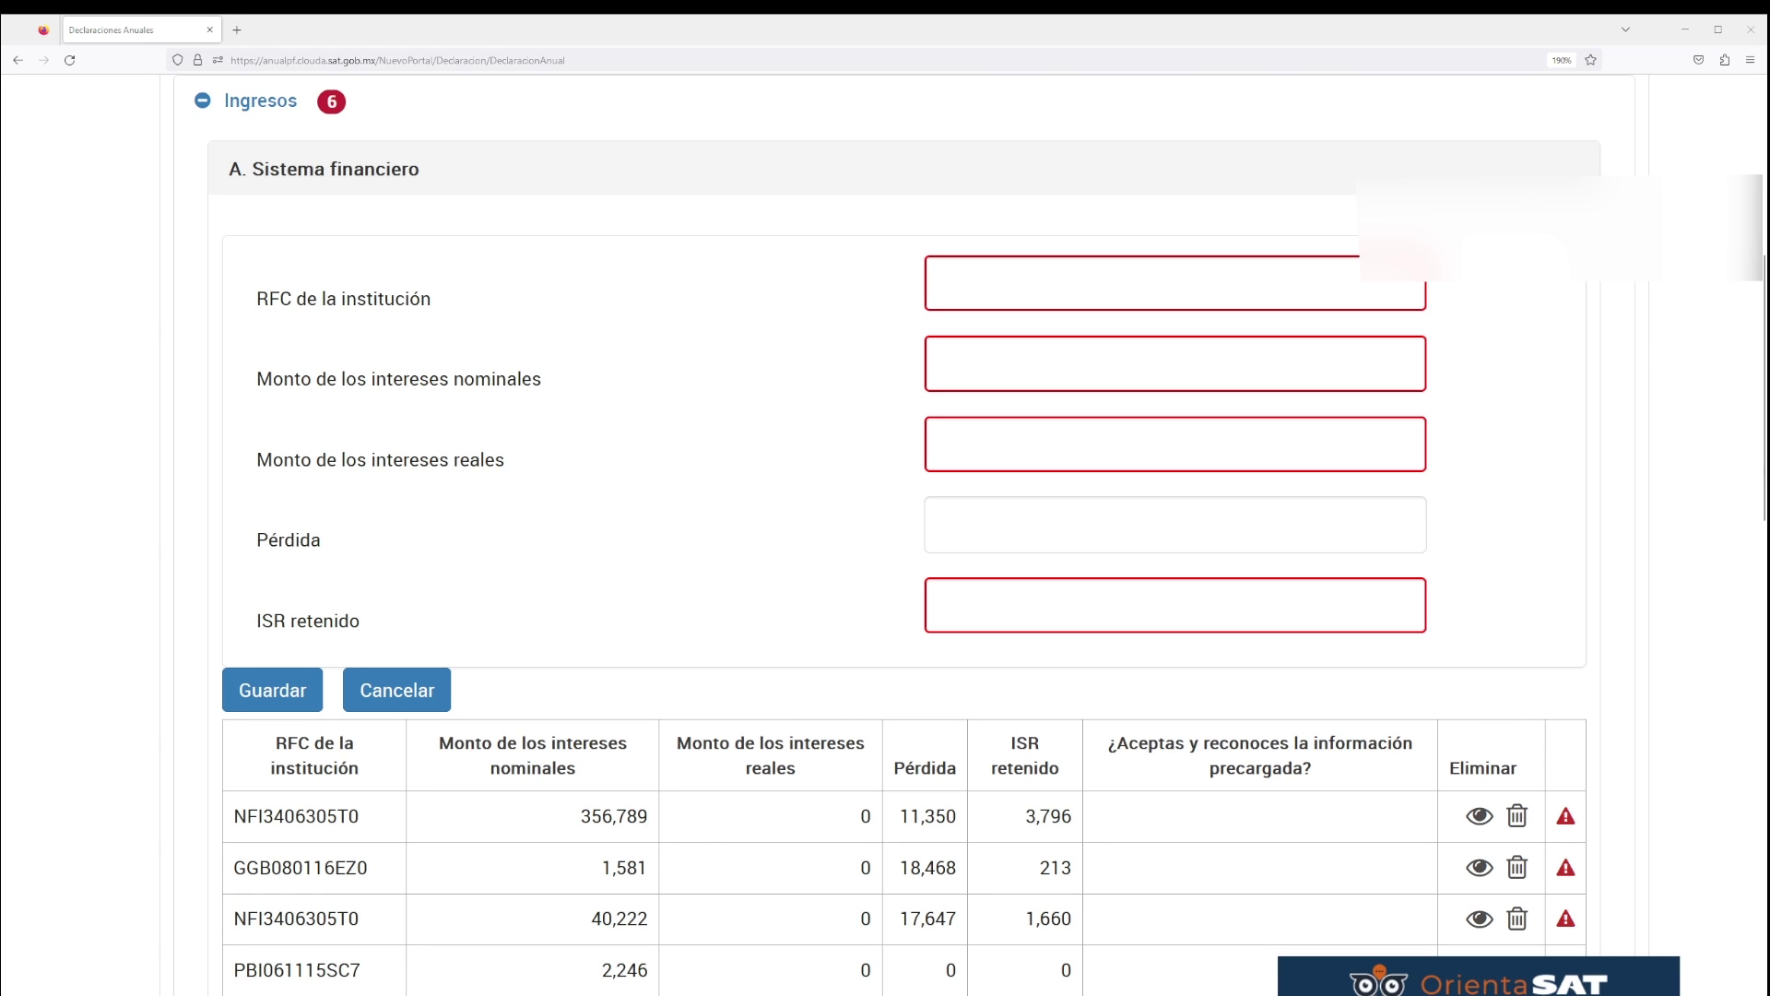
click(1355, 286)
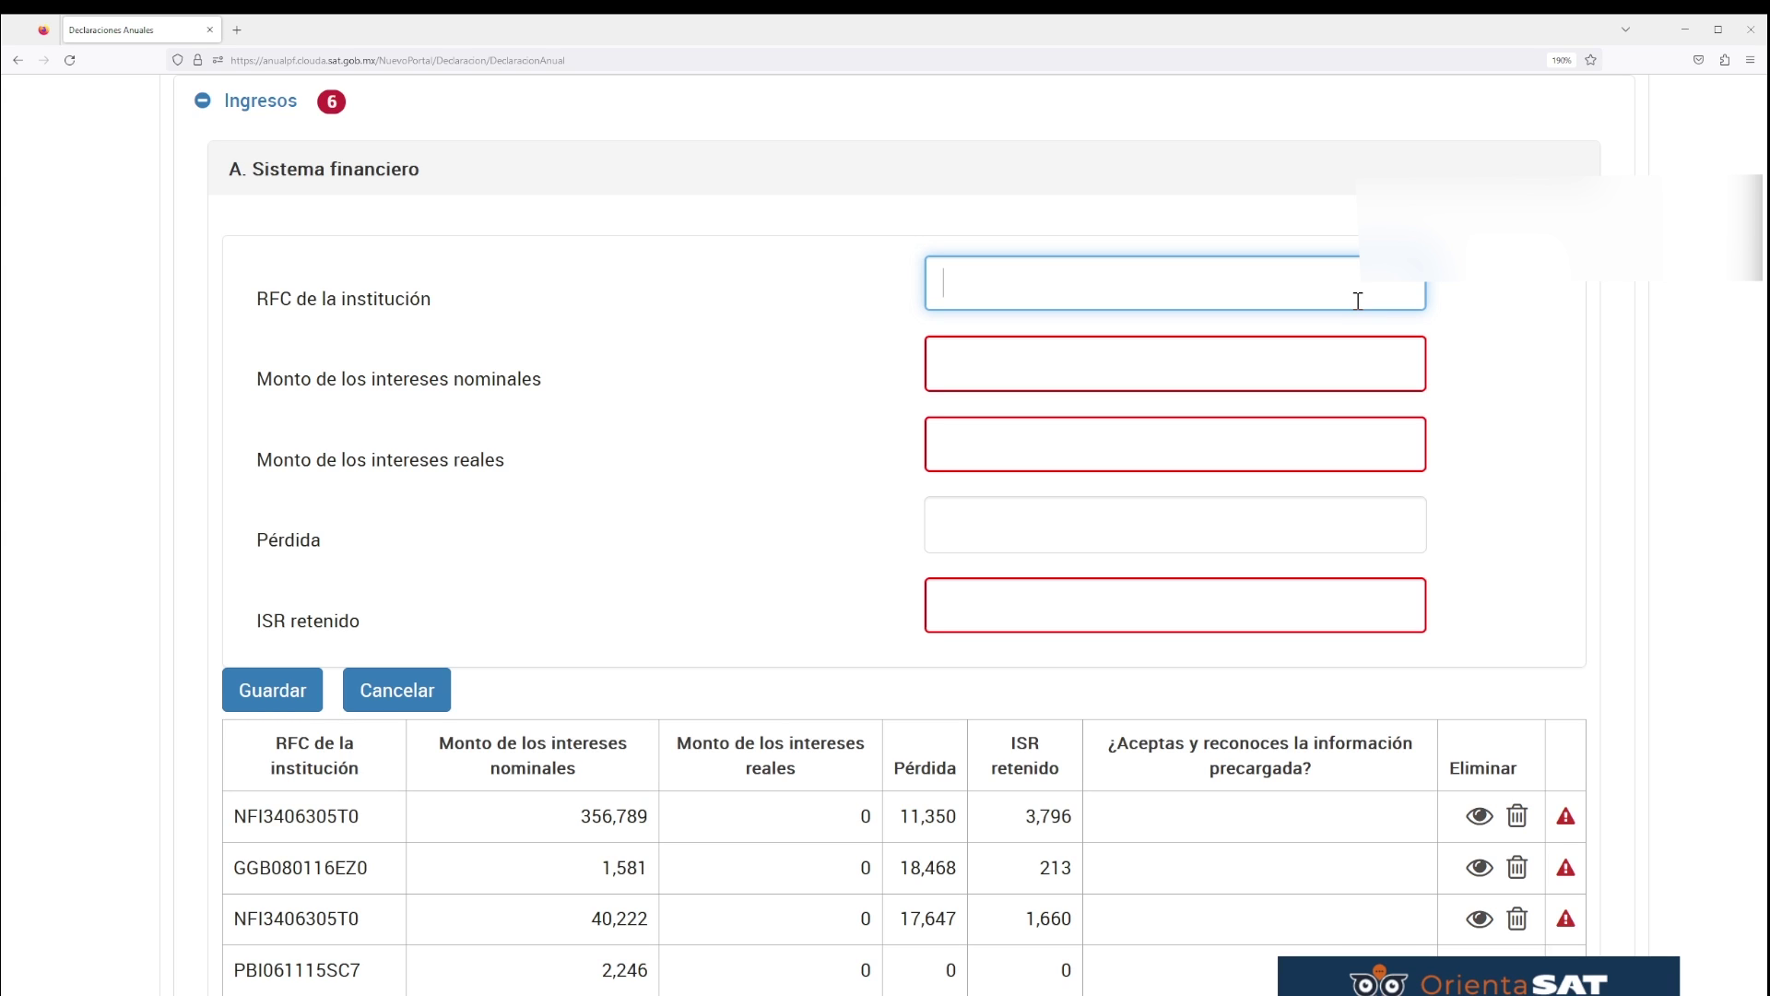
text(GGB080116EZ0)
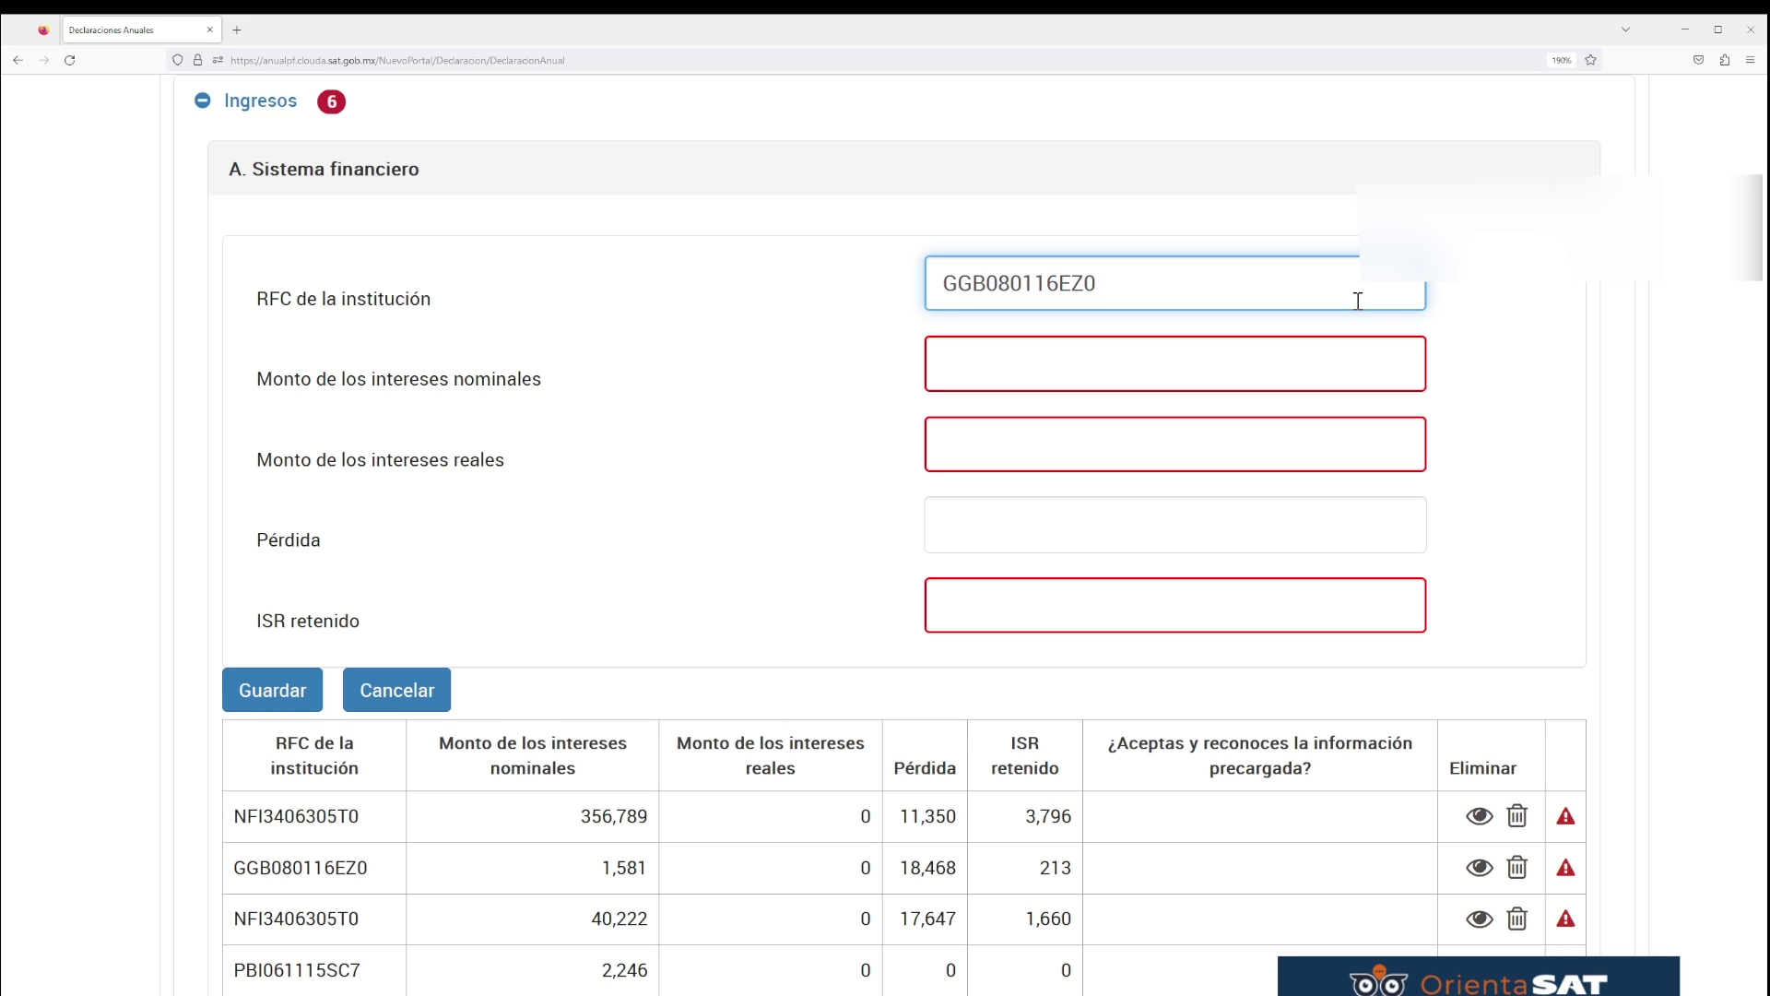
key(BackSpace)
text(5)
key(Tab)
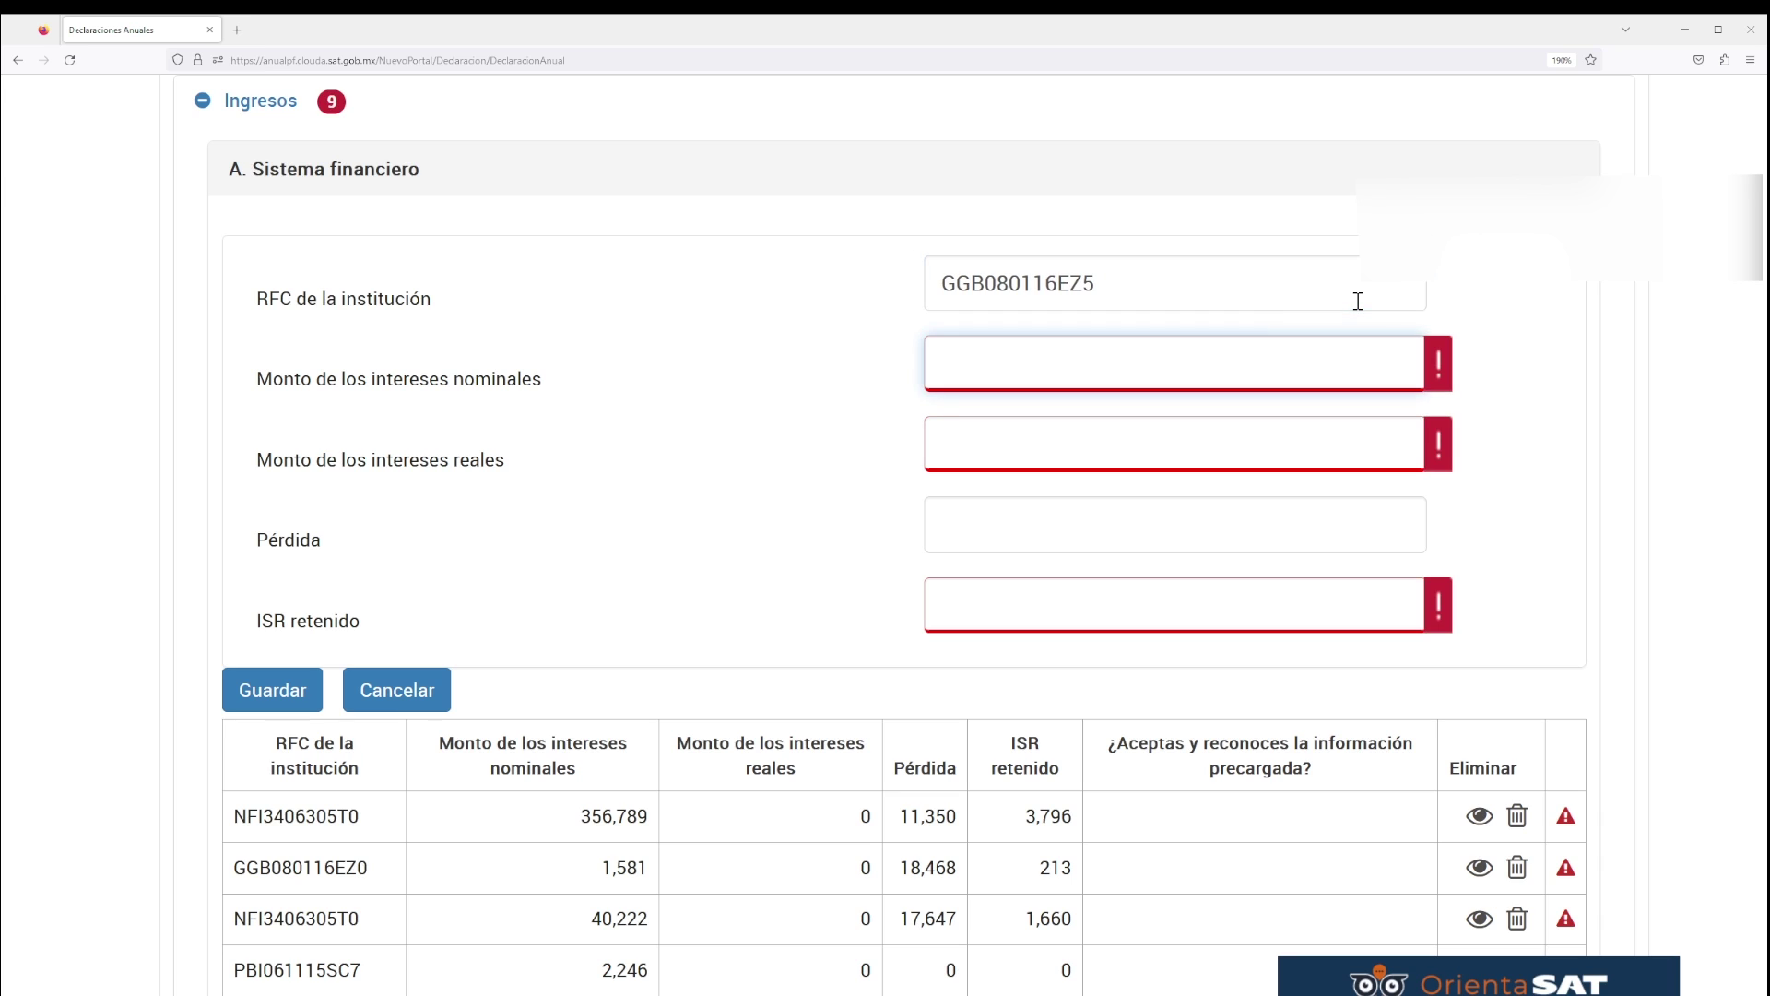
click(1137, 280)
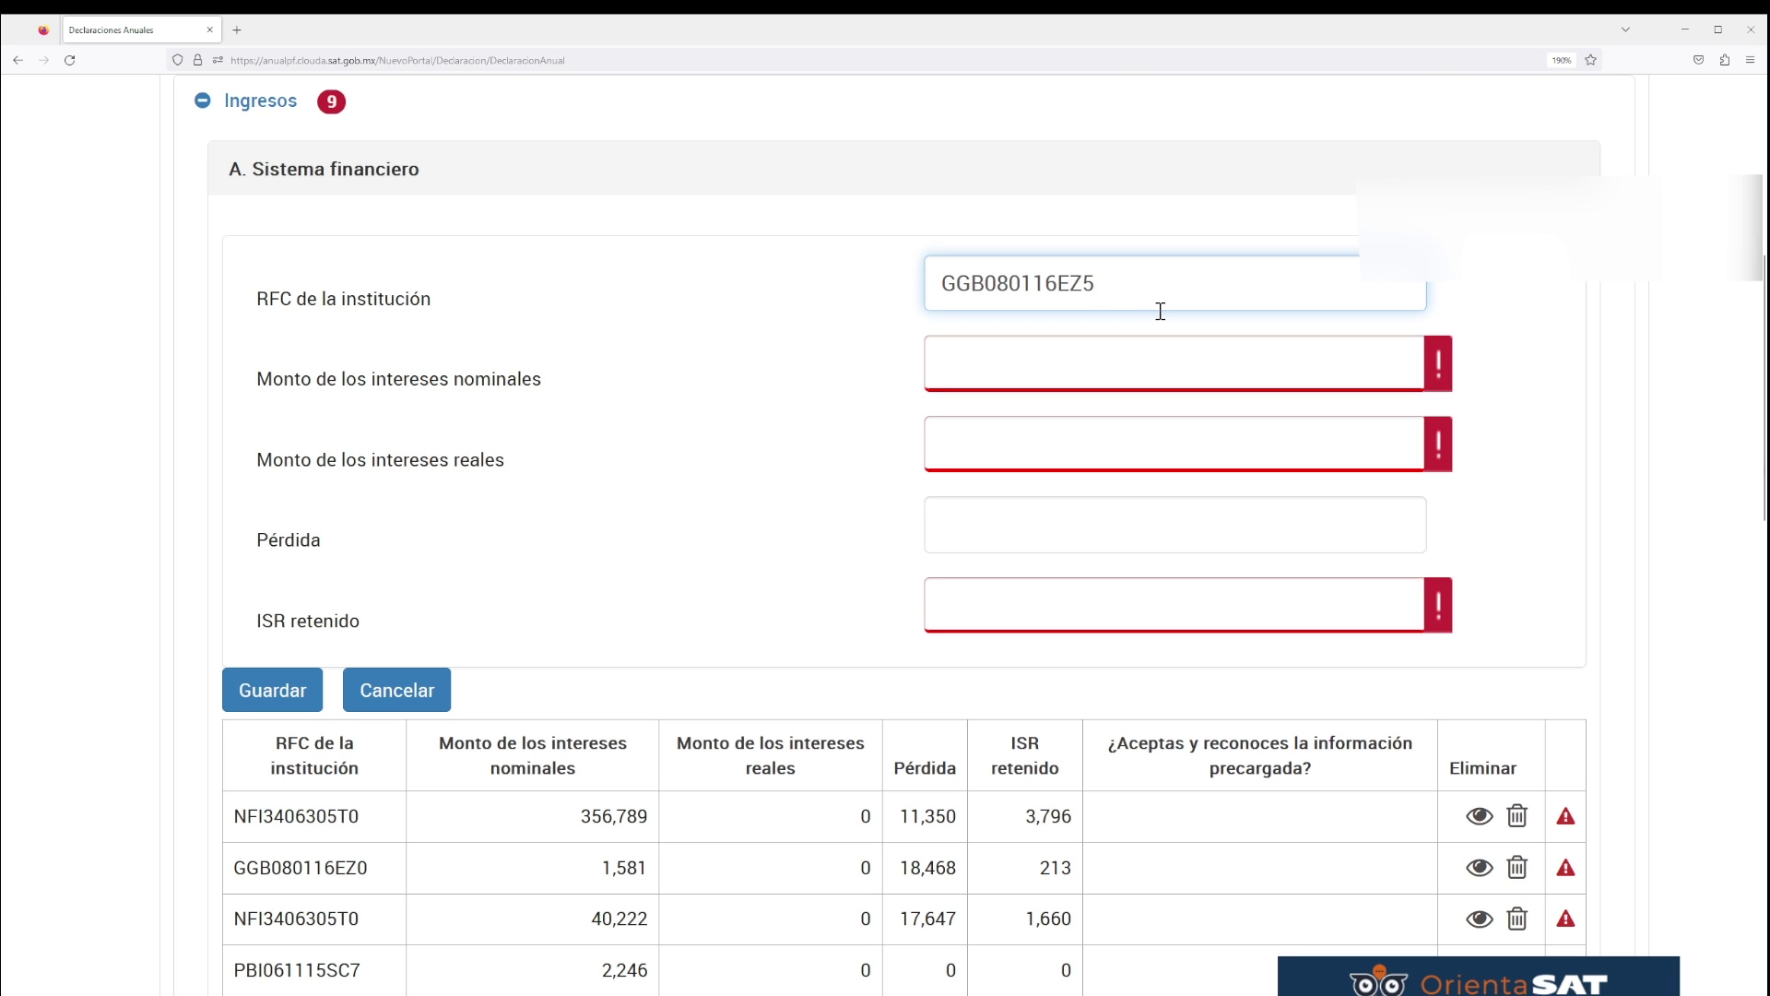
- Enter 797 nominal interest, 26 real interest, 398 loss and 11 ISR withheld, and save
click(1226, 375)
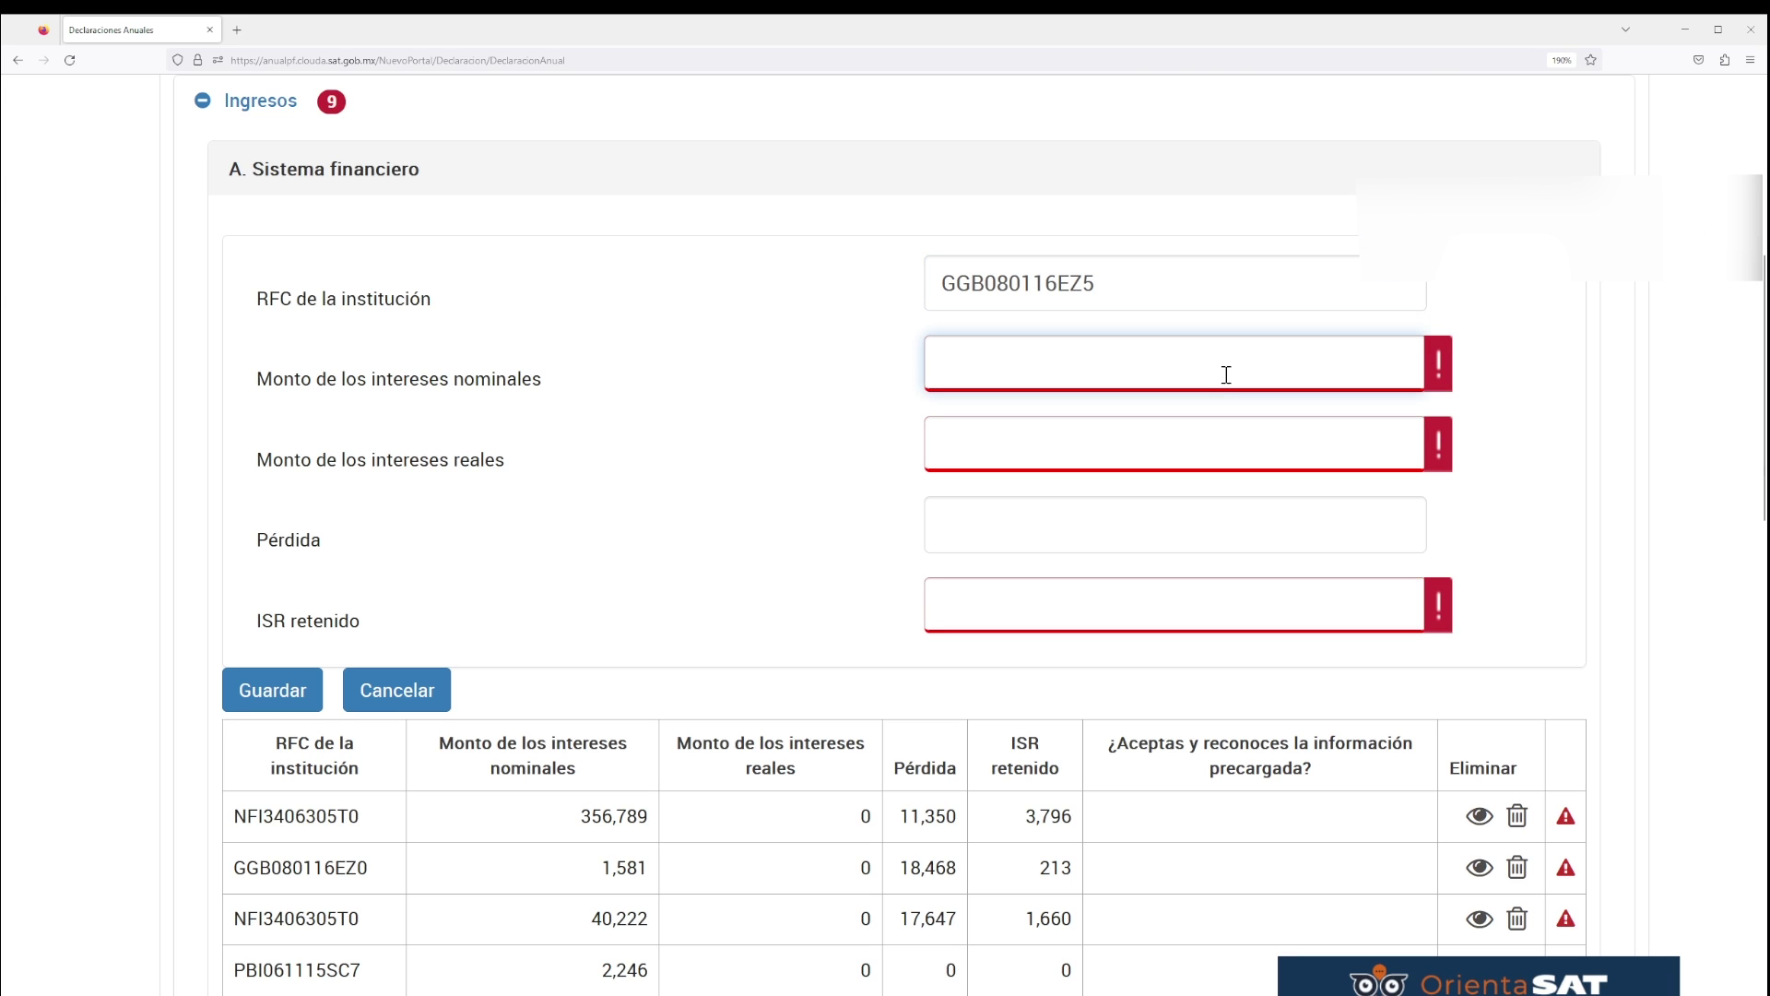
text(797)
key(Tab)
text(26)
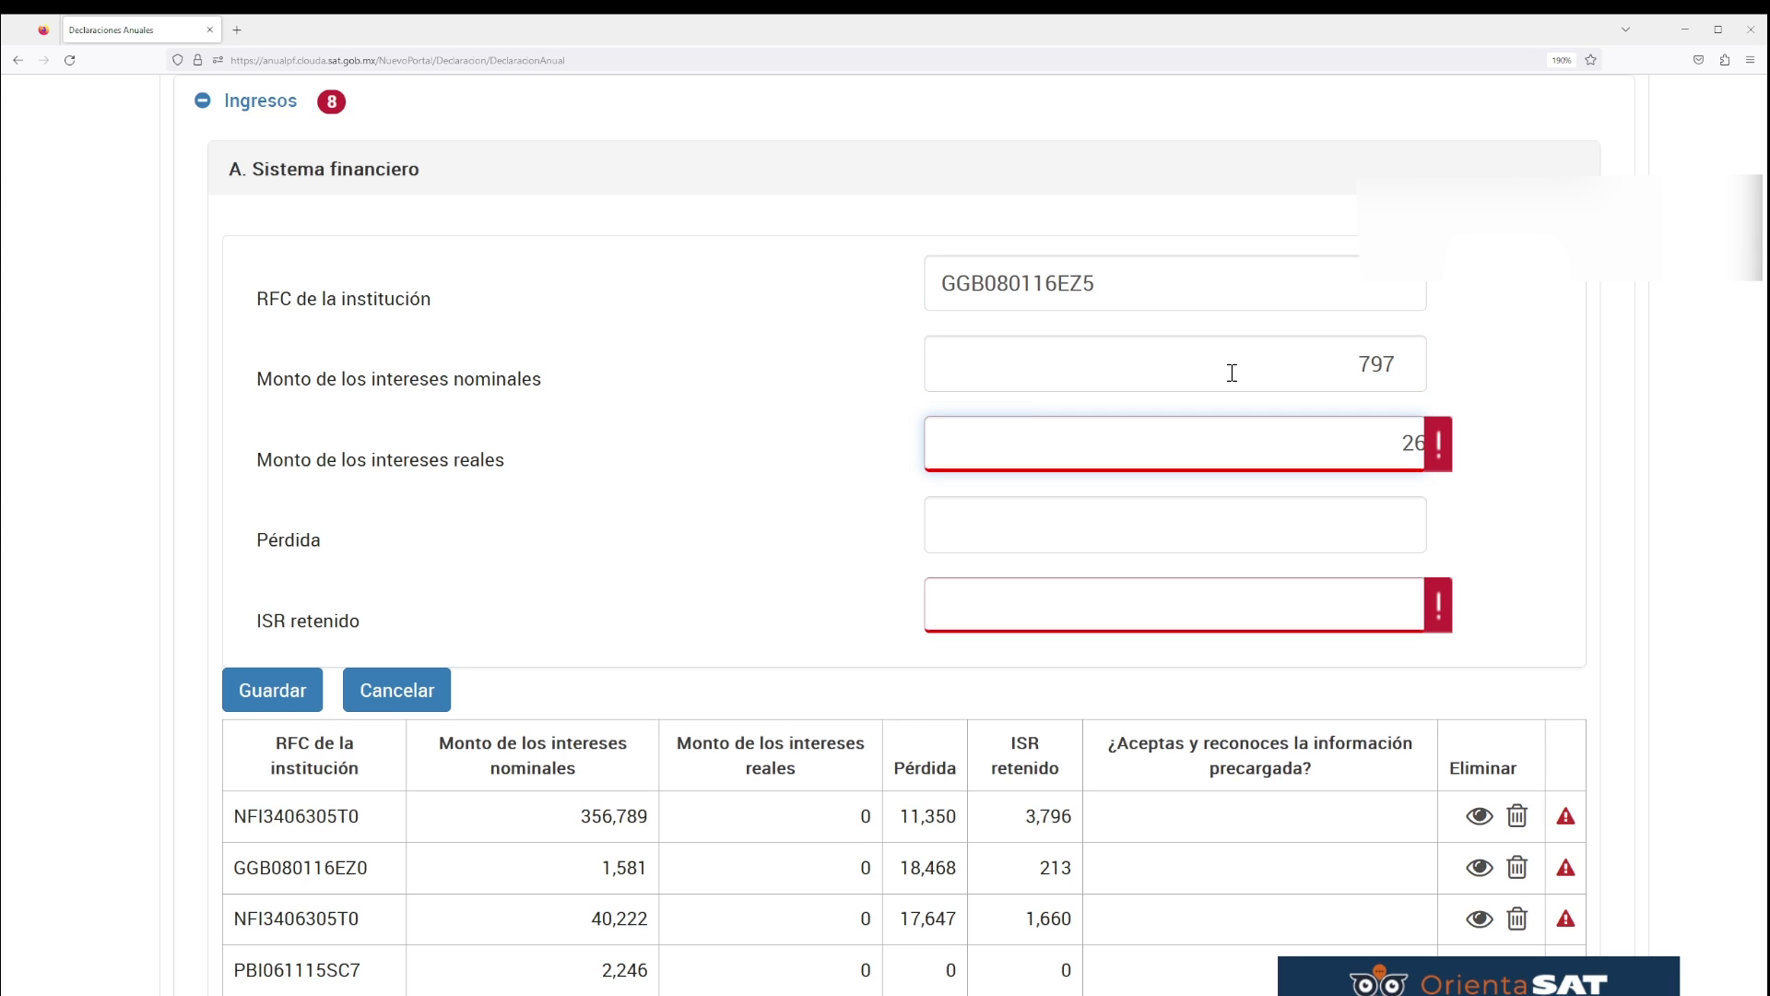
key(Tab)
text(398)
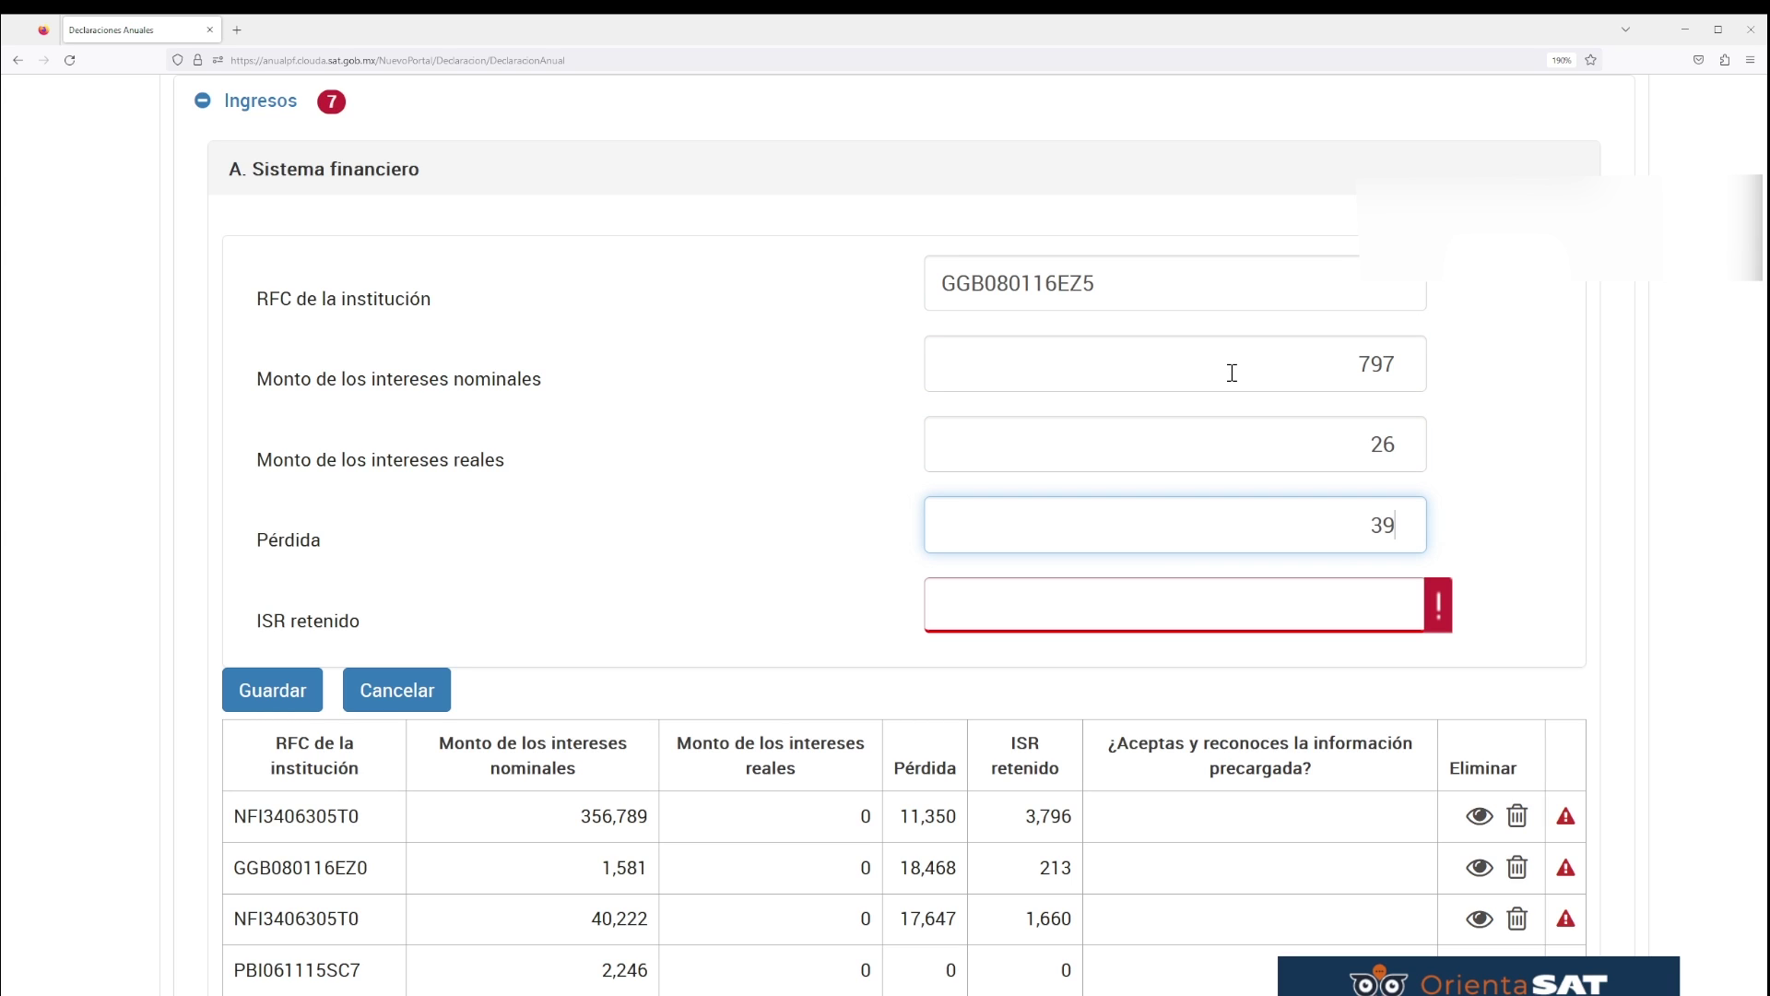
key(Tab)
text(11)
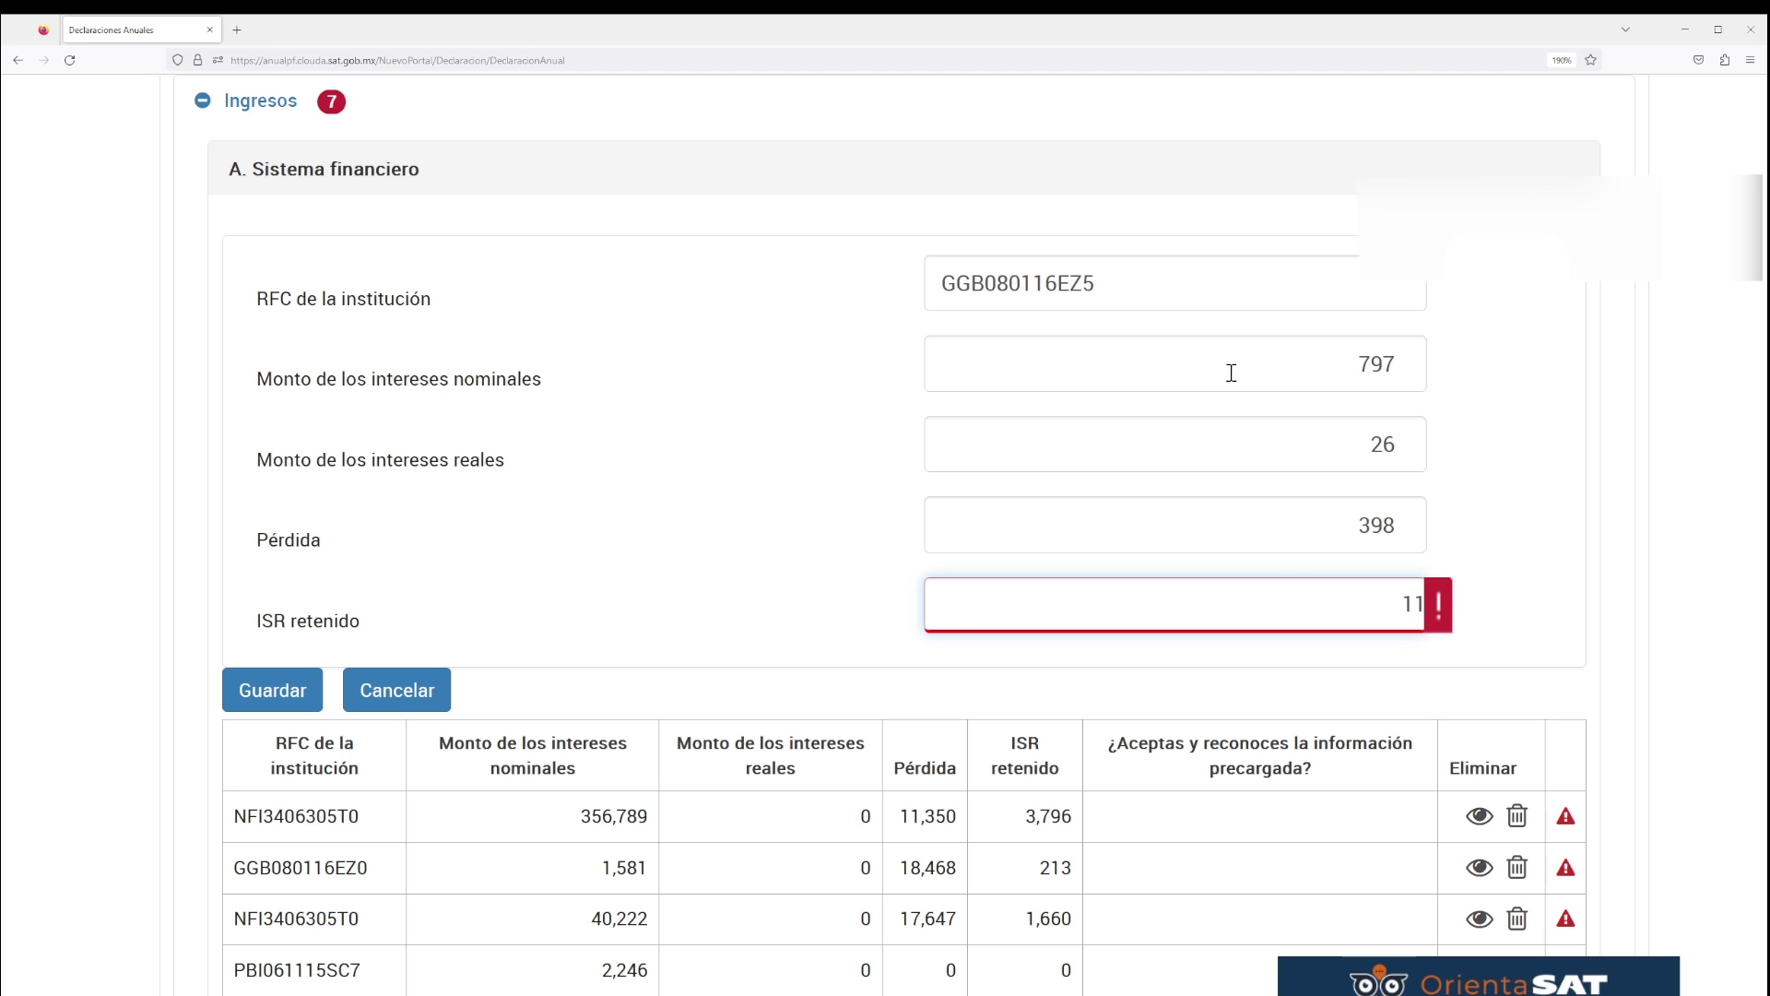
click(277, 689)
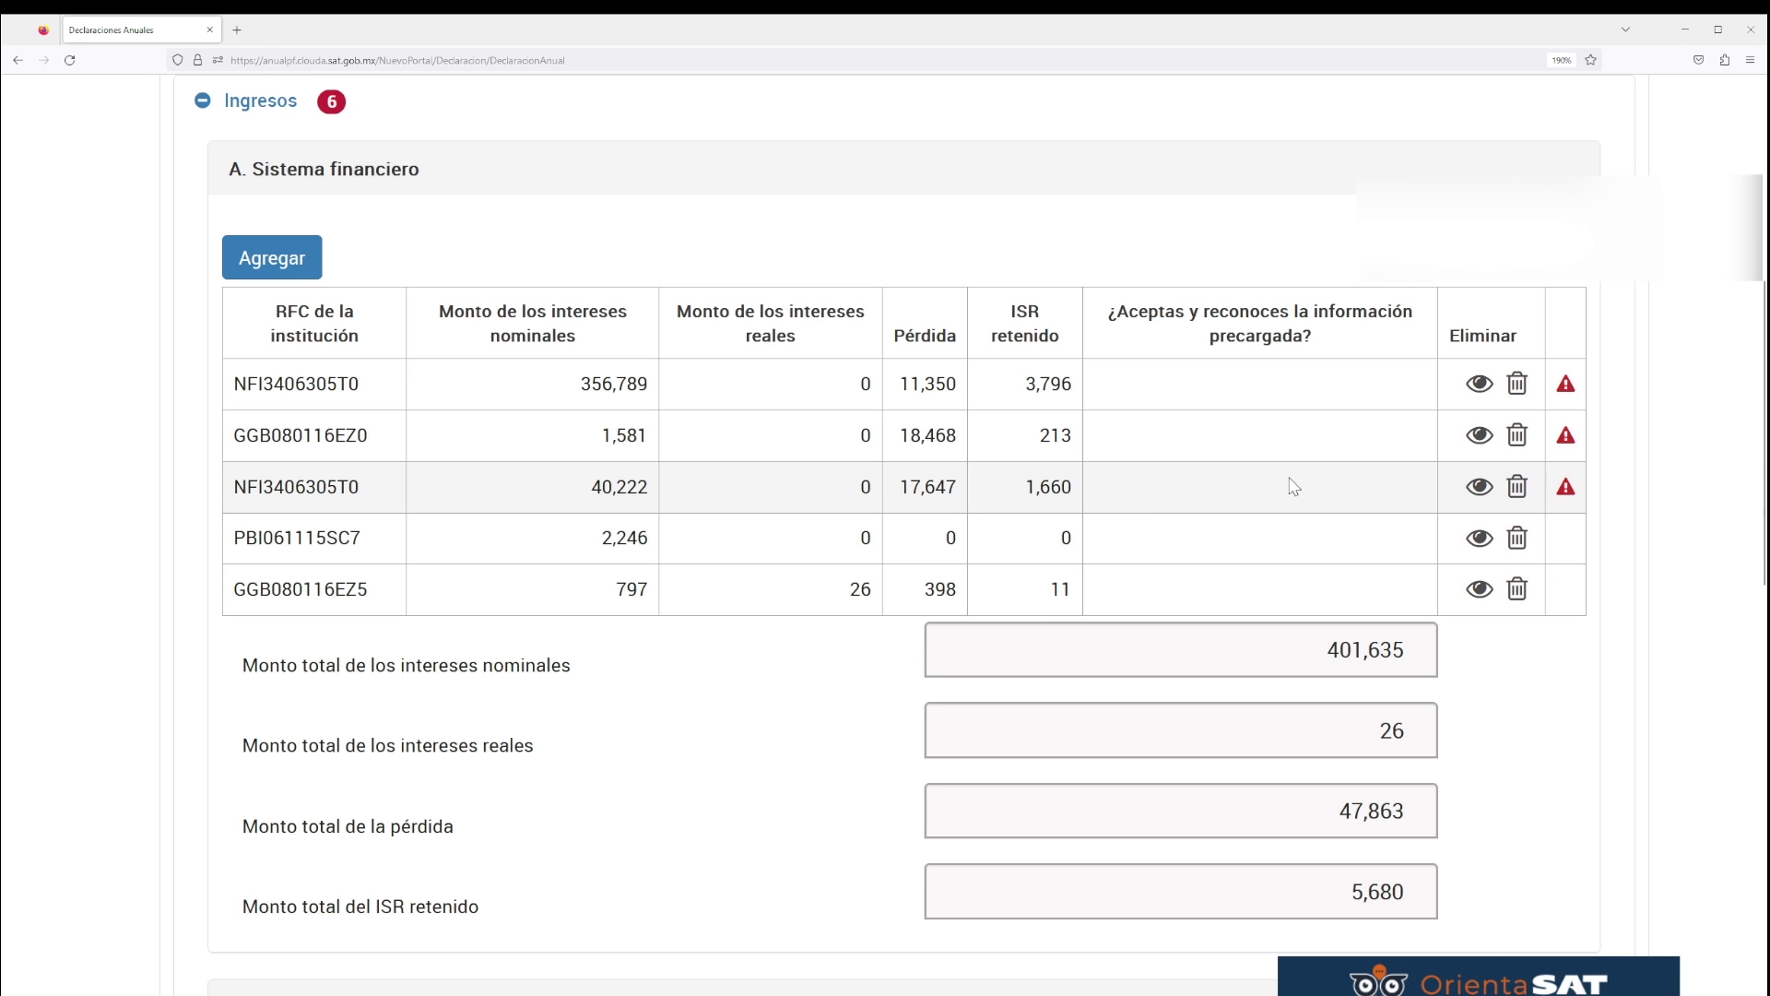
- Accept the first NFI3406305T0 row's prefilled data (nominal interest 356,789) with Sí and save
click(1480, 384)
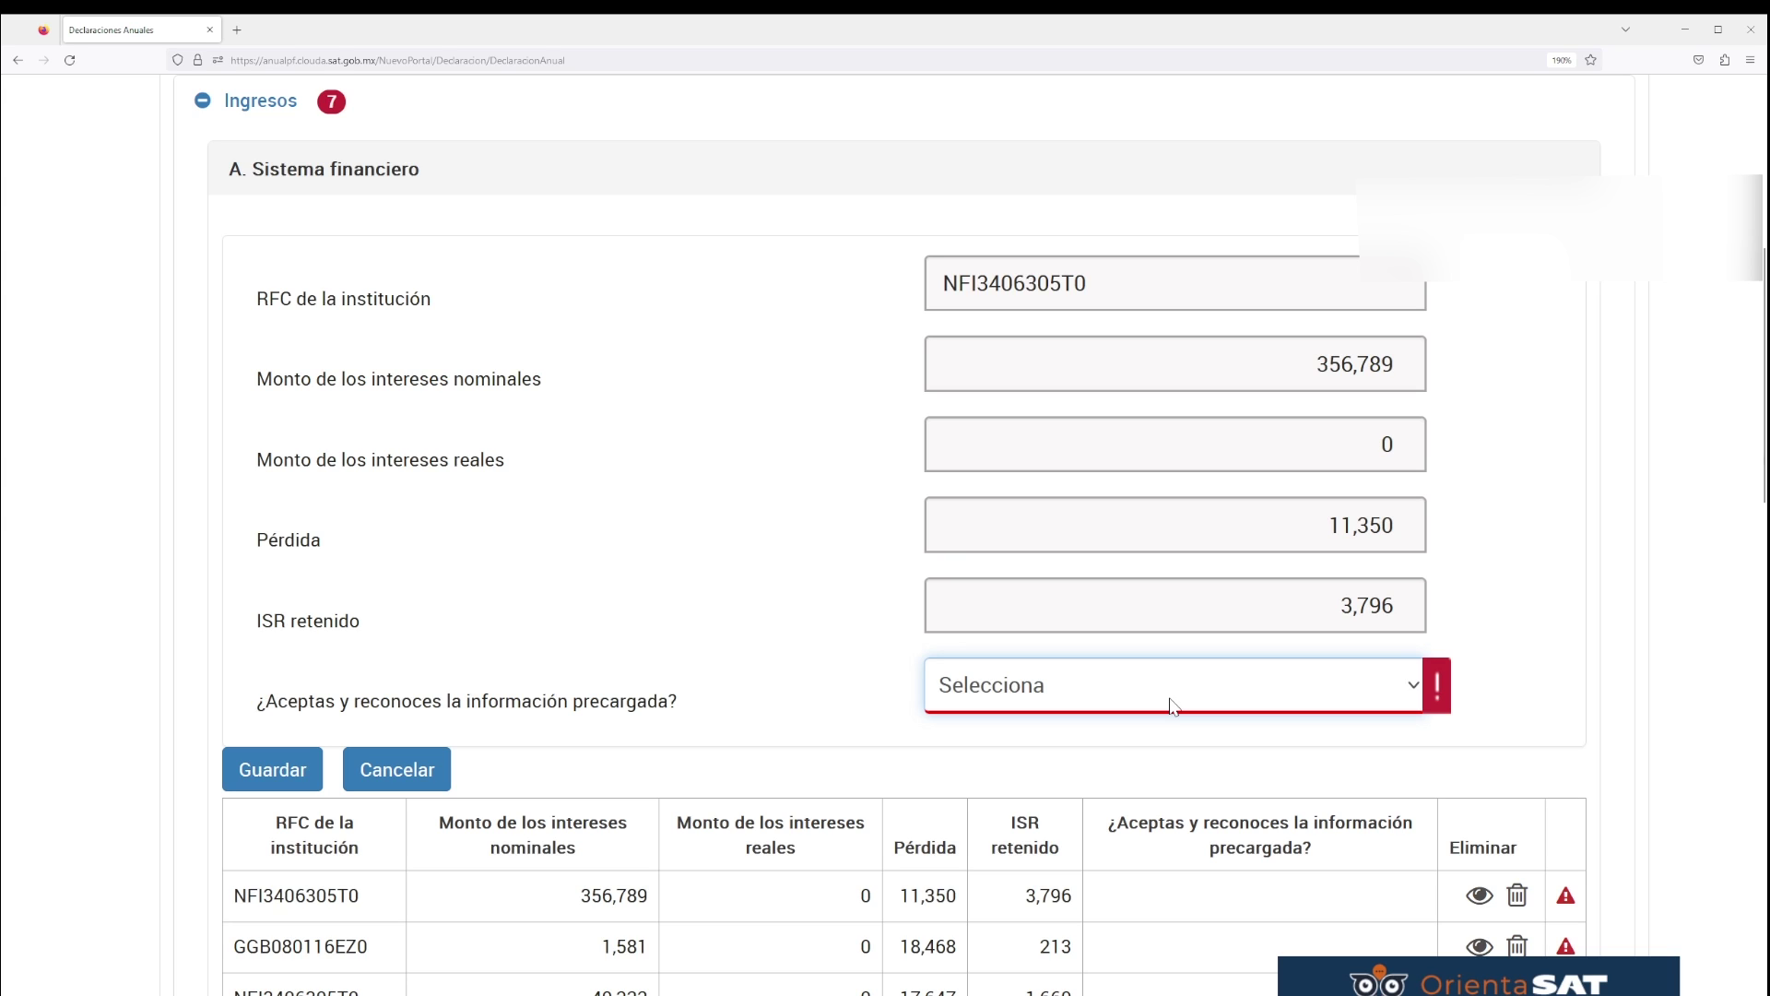
click(382, 407)
drag(949, 281, 1121, 293)
drag(1394, 364, 1310, 364)
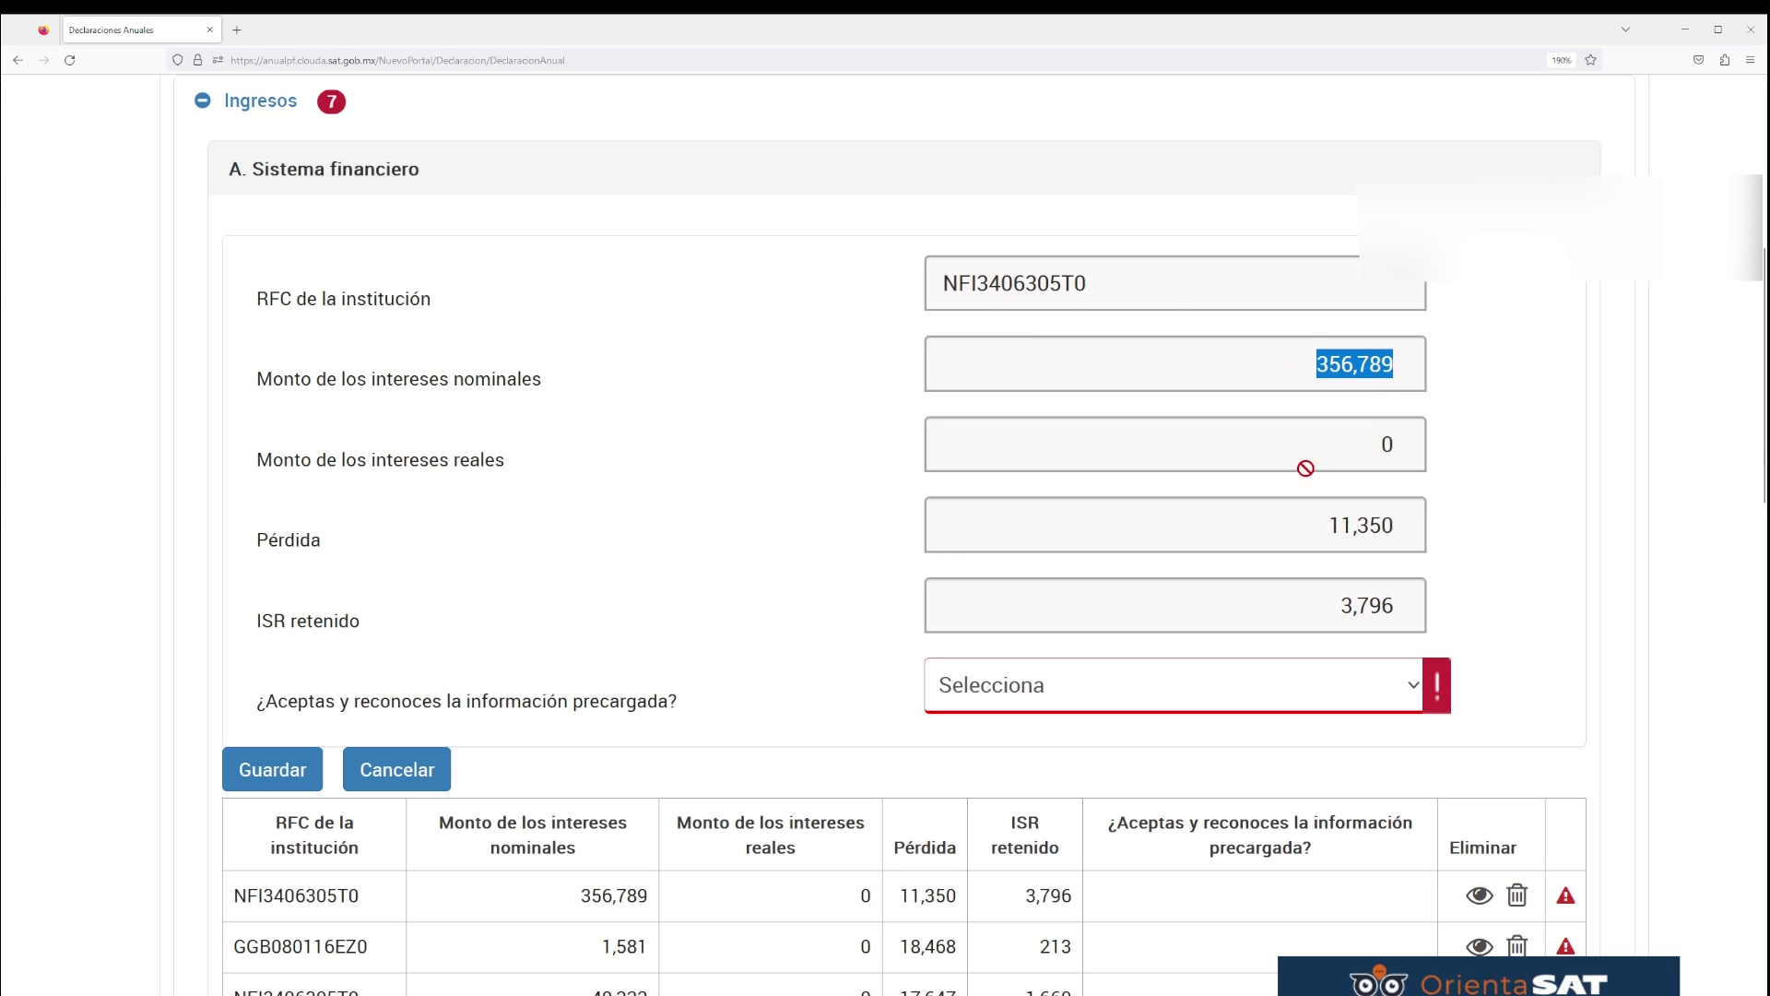
drag(1316, 514, 1396, 527)
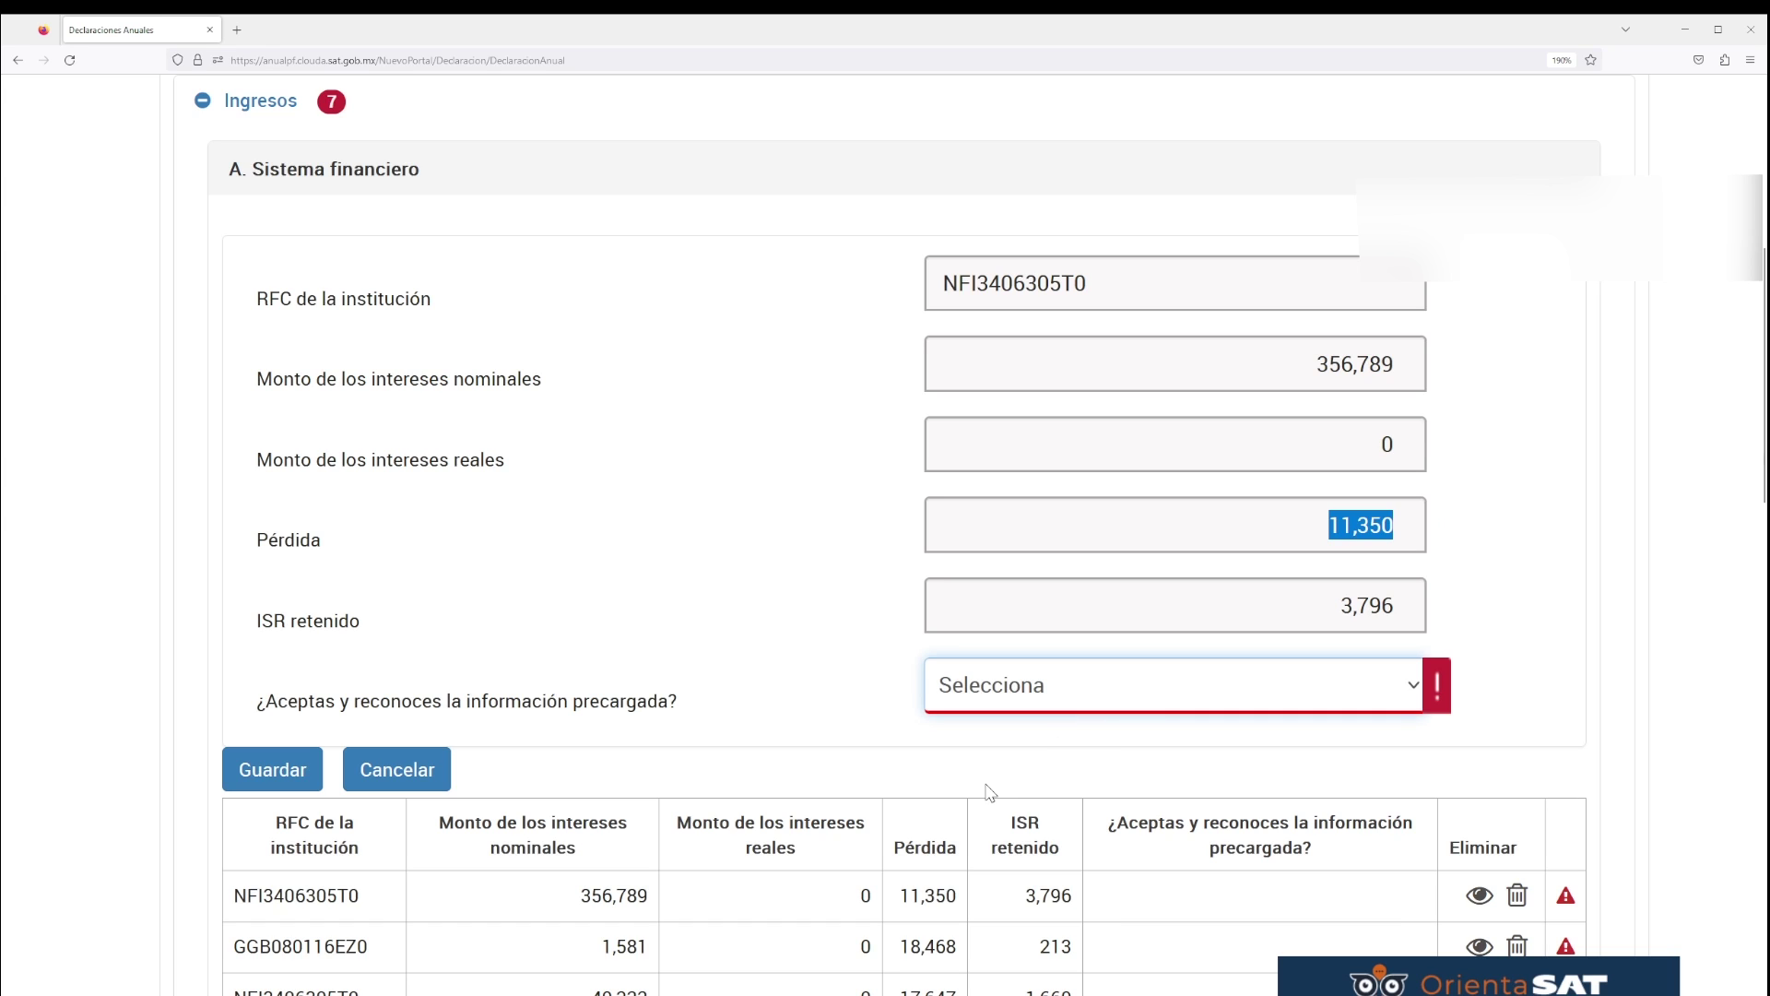
click(973, 686)
click(973, 782)
click(1571, 579)
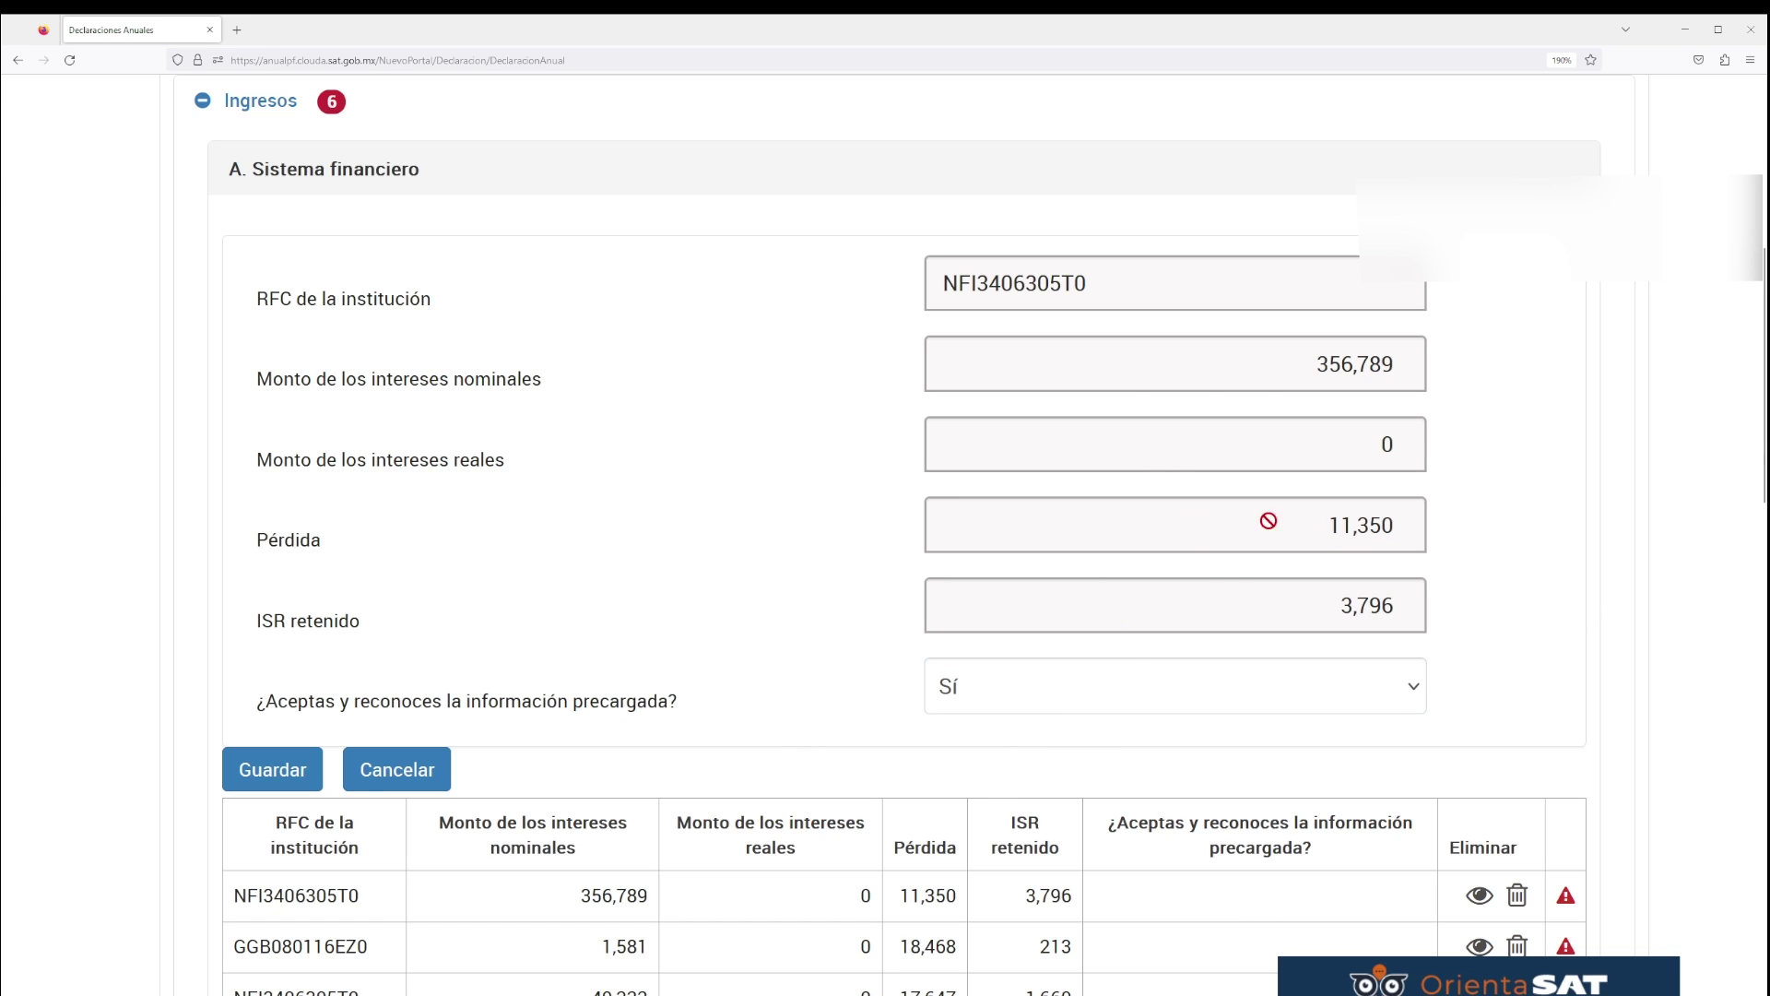
click(318, 779)
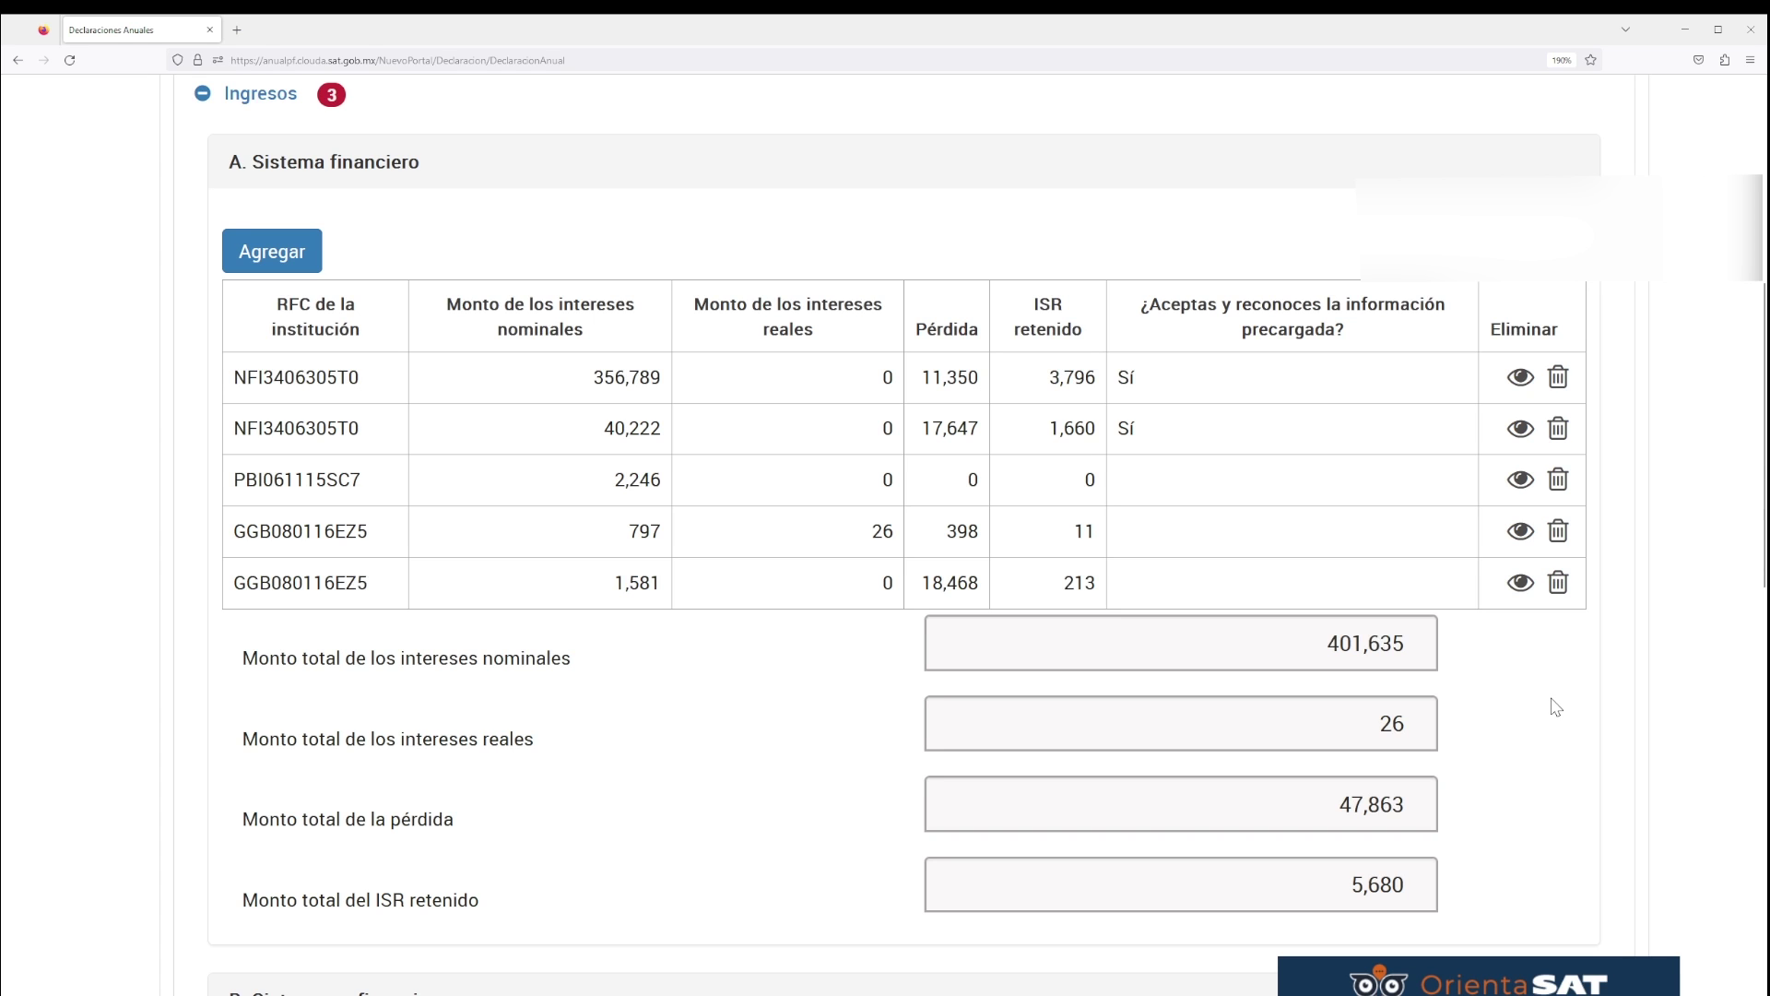
scroll(1556, 707, down, 2)
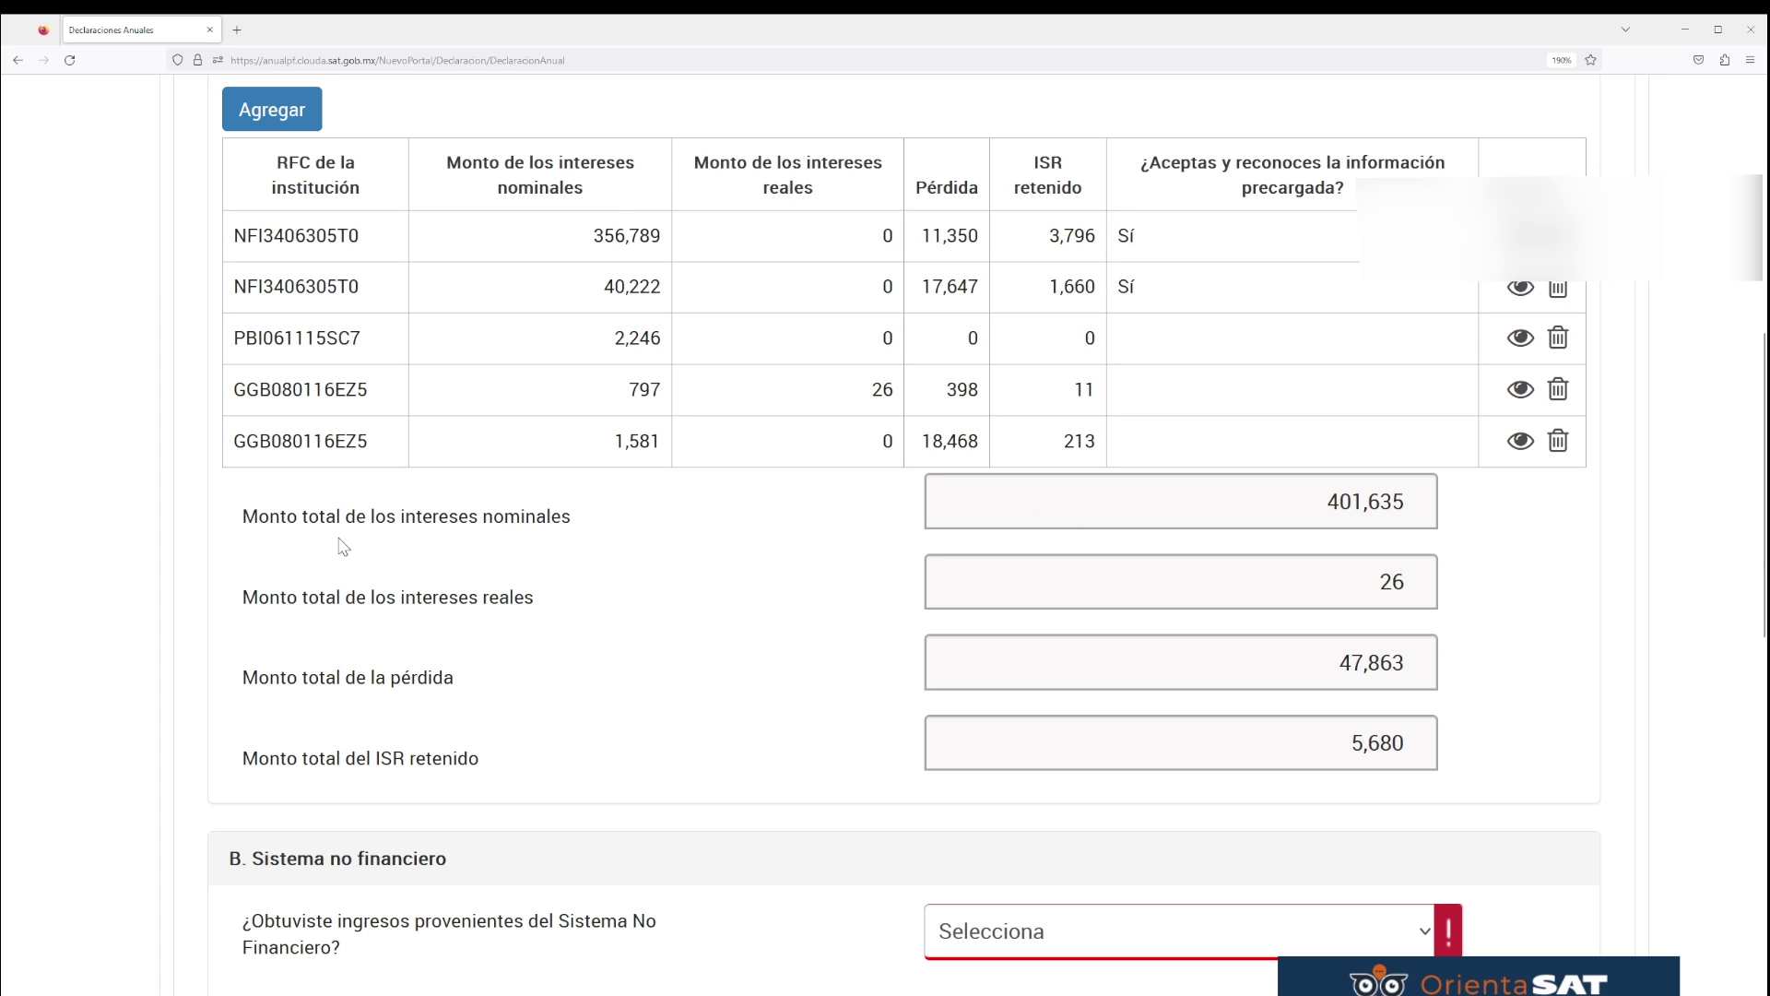
triple_click(432, 514)
click(471, 516)
double_click(1339, 507)
click(1383, 502)
double_click(1401, 577)
click(1512, 619)
drag(1342, 670, 1430, 674)
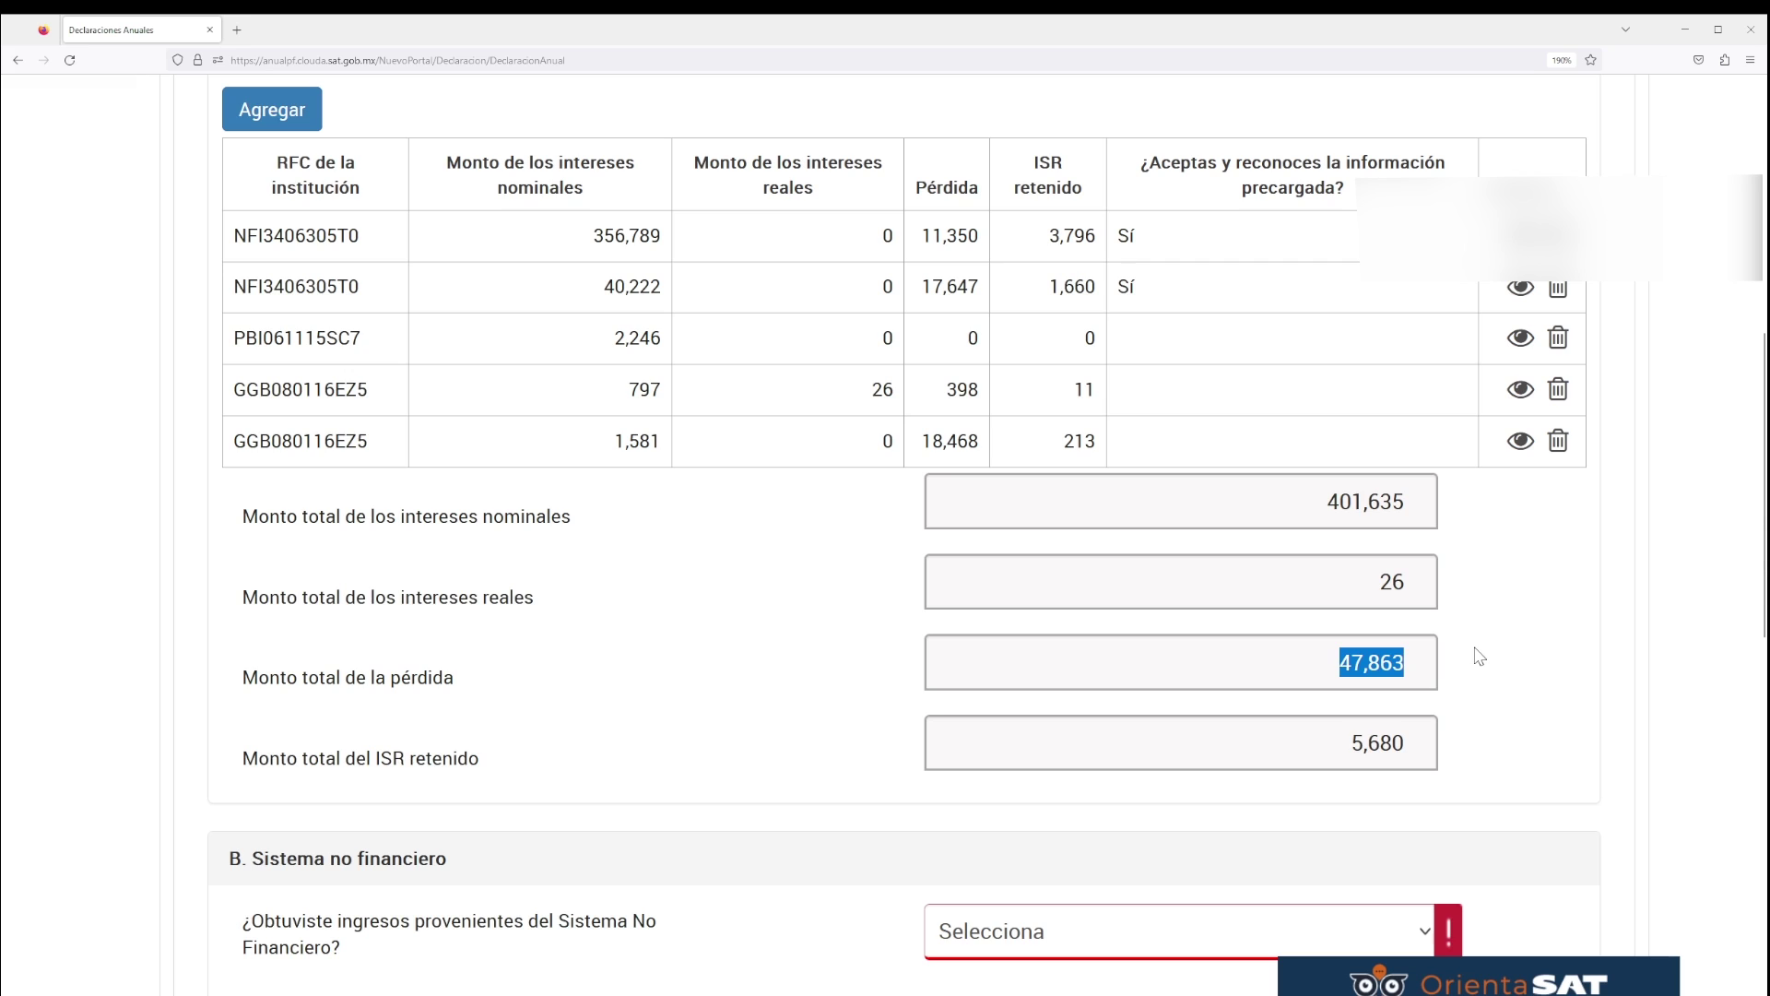
double_click(1381, 745)
click(1411, 743)
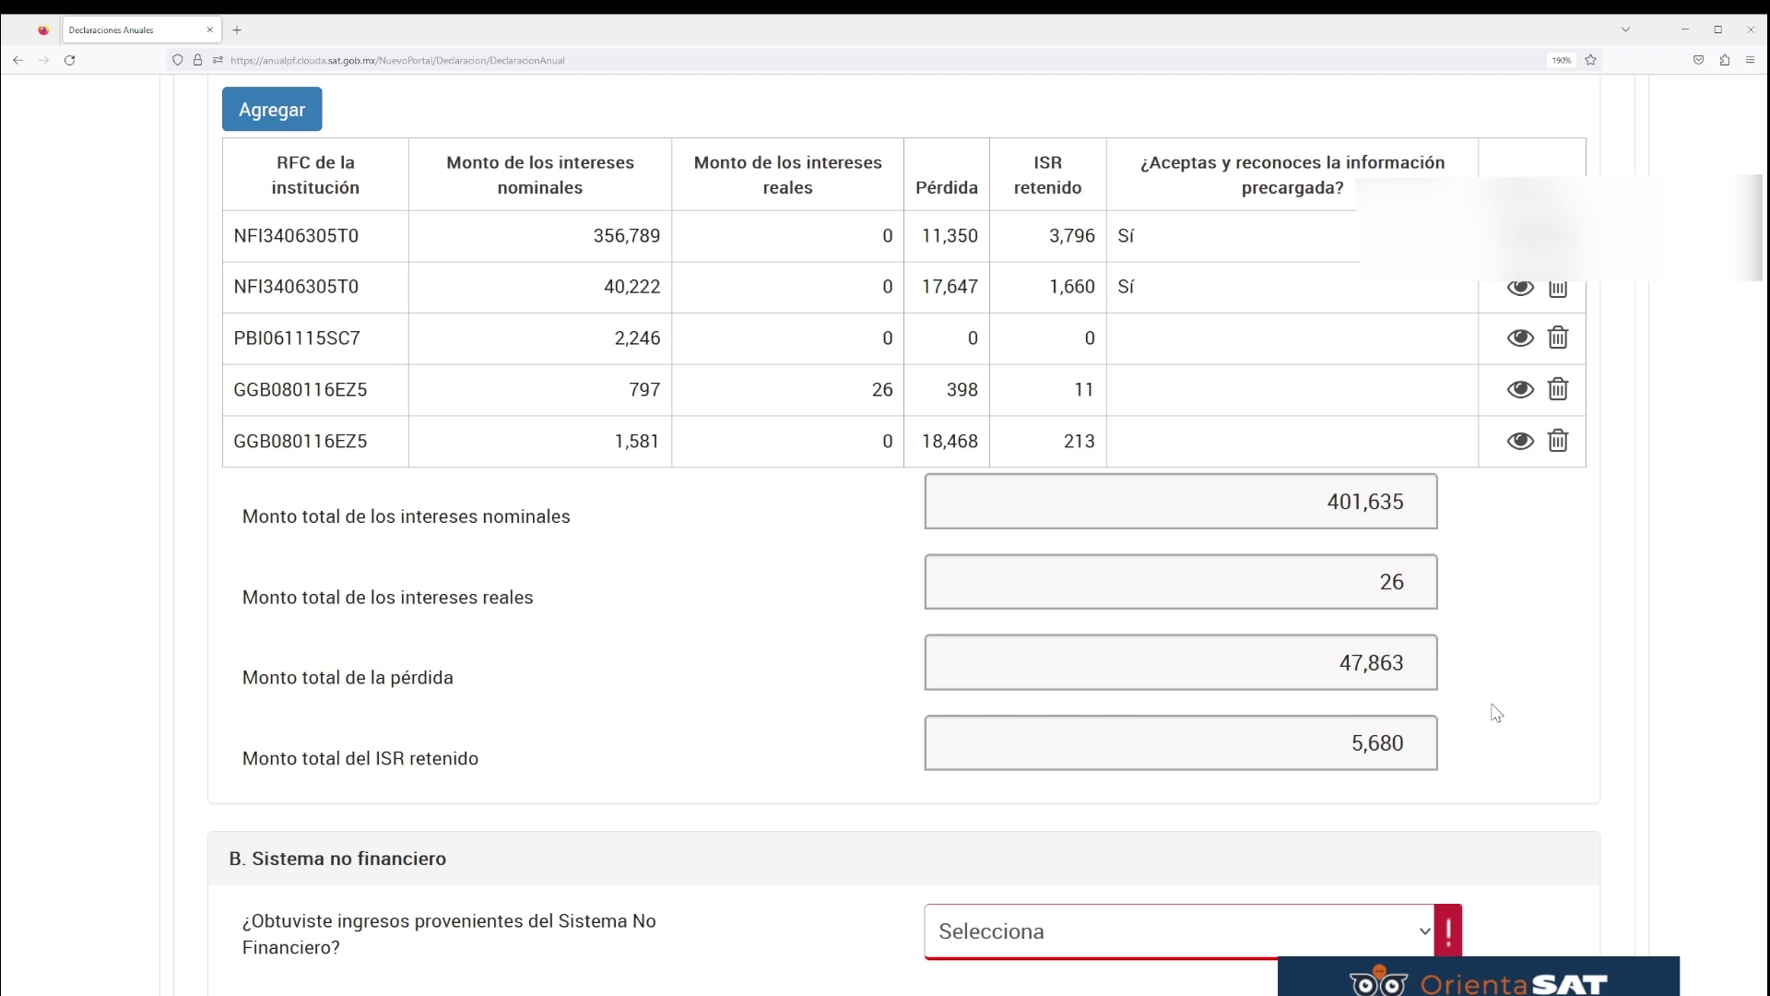
scroll(1495, 712, down, 5)
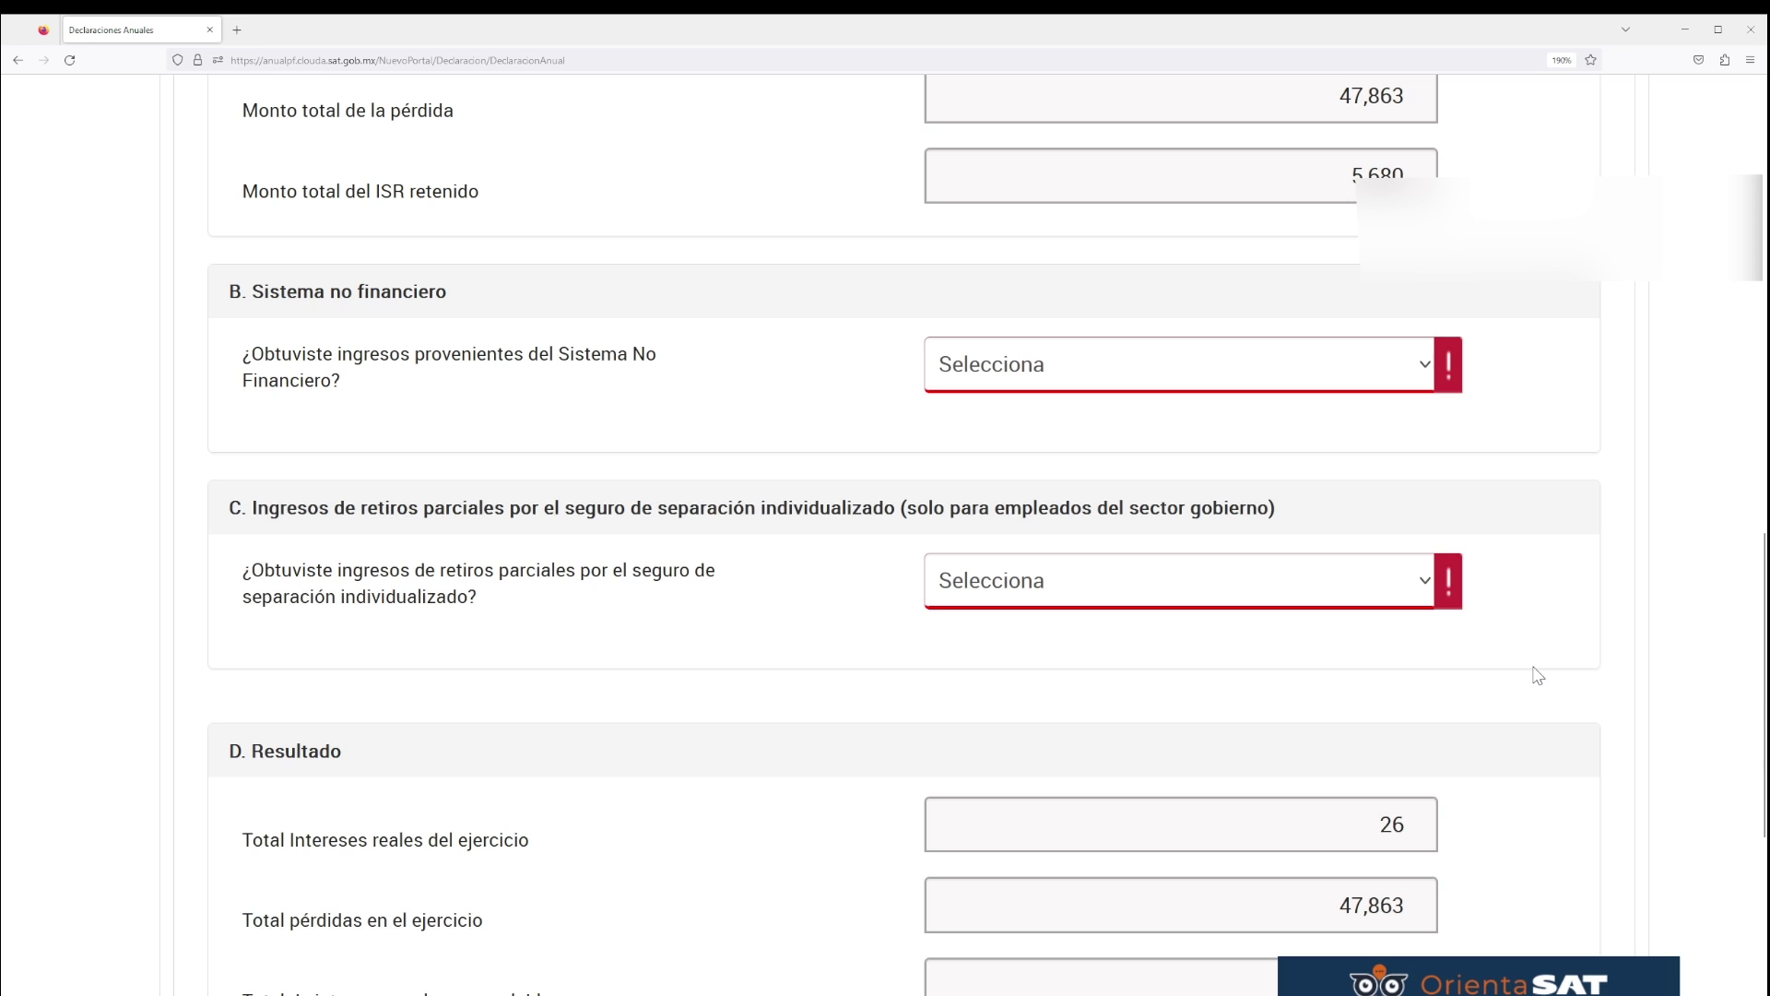
- Answer Sí to non-financial system income and discard an empty institution form
click(1111, 365)
click(983, 472)
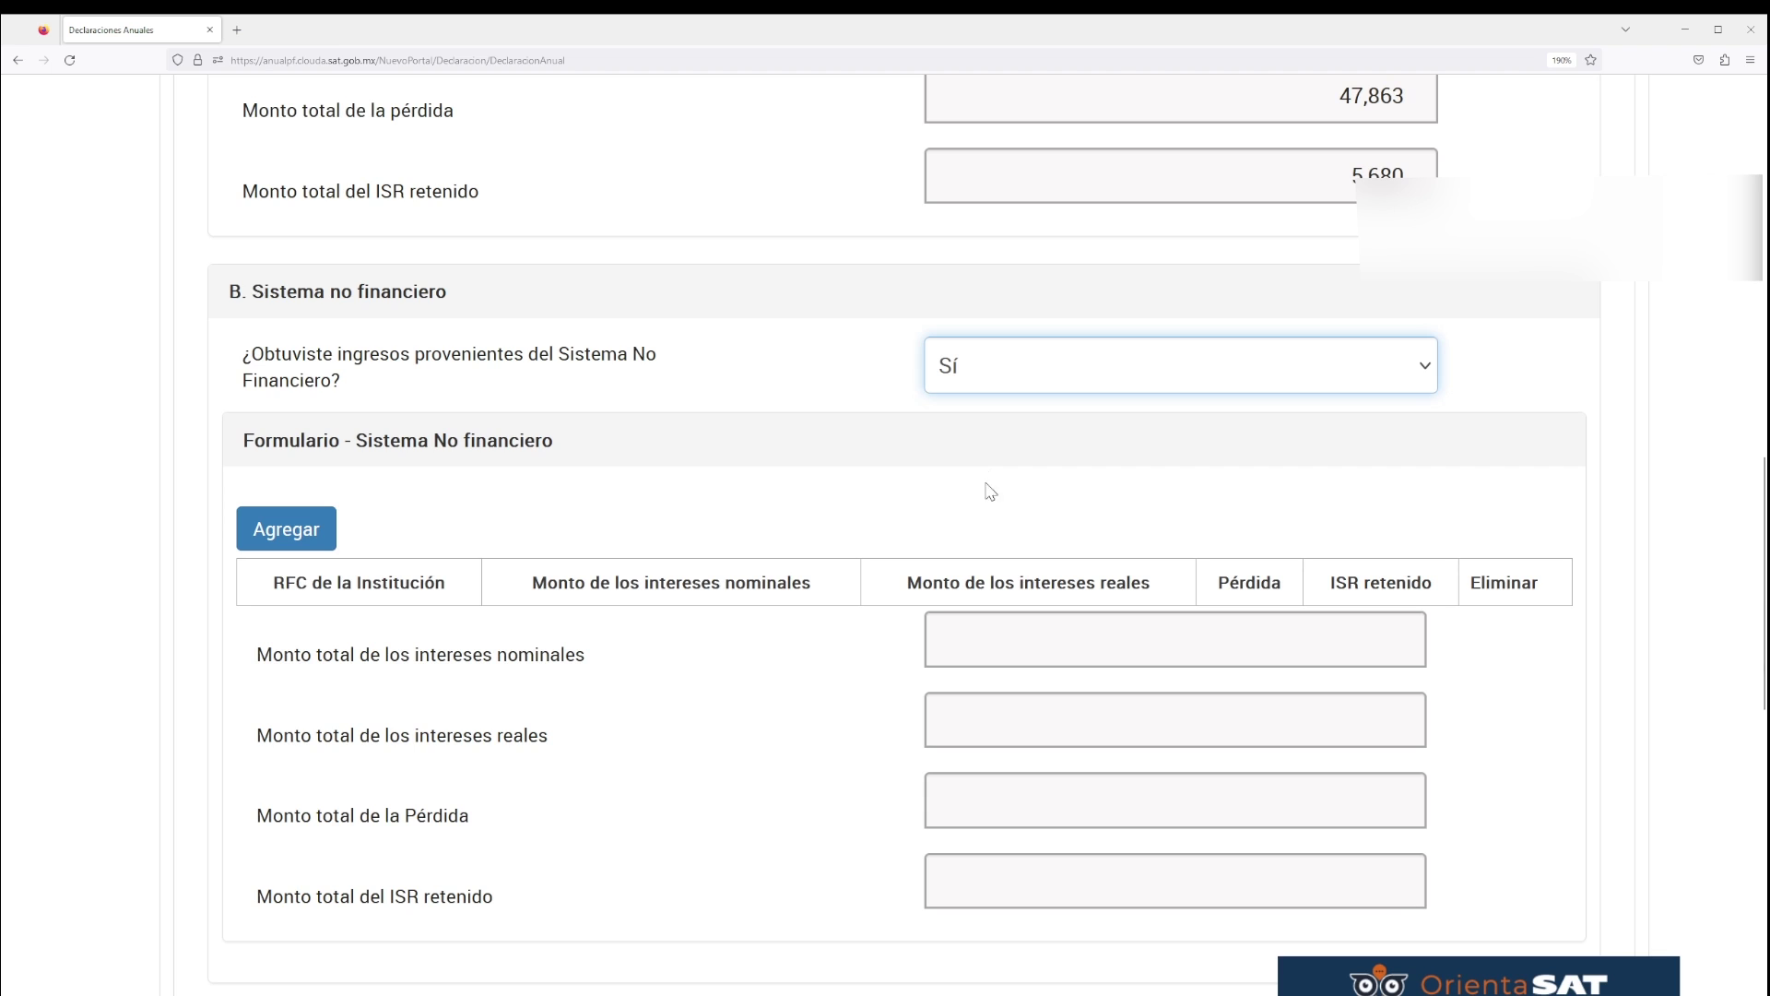
scroll(446, 621, down, 2)
click(312, 404)
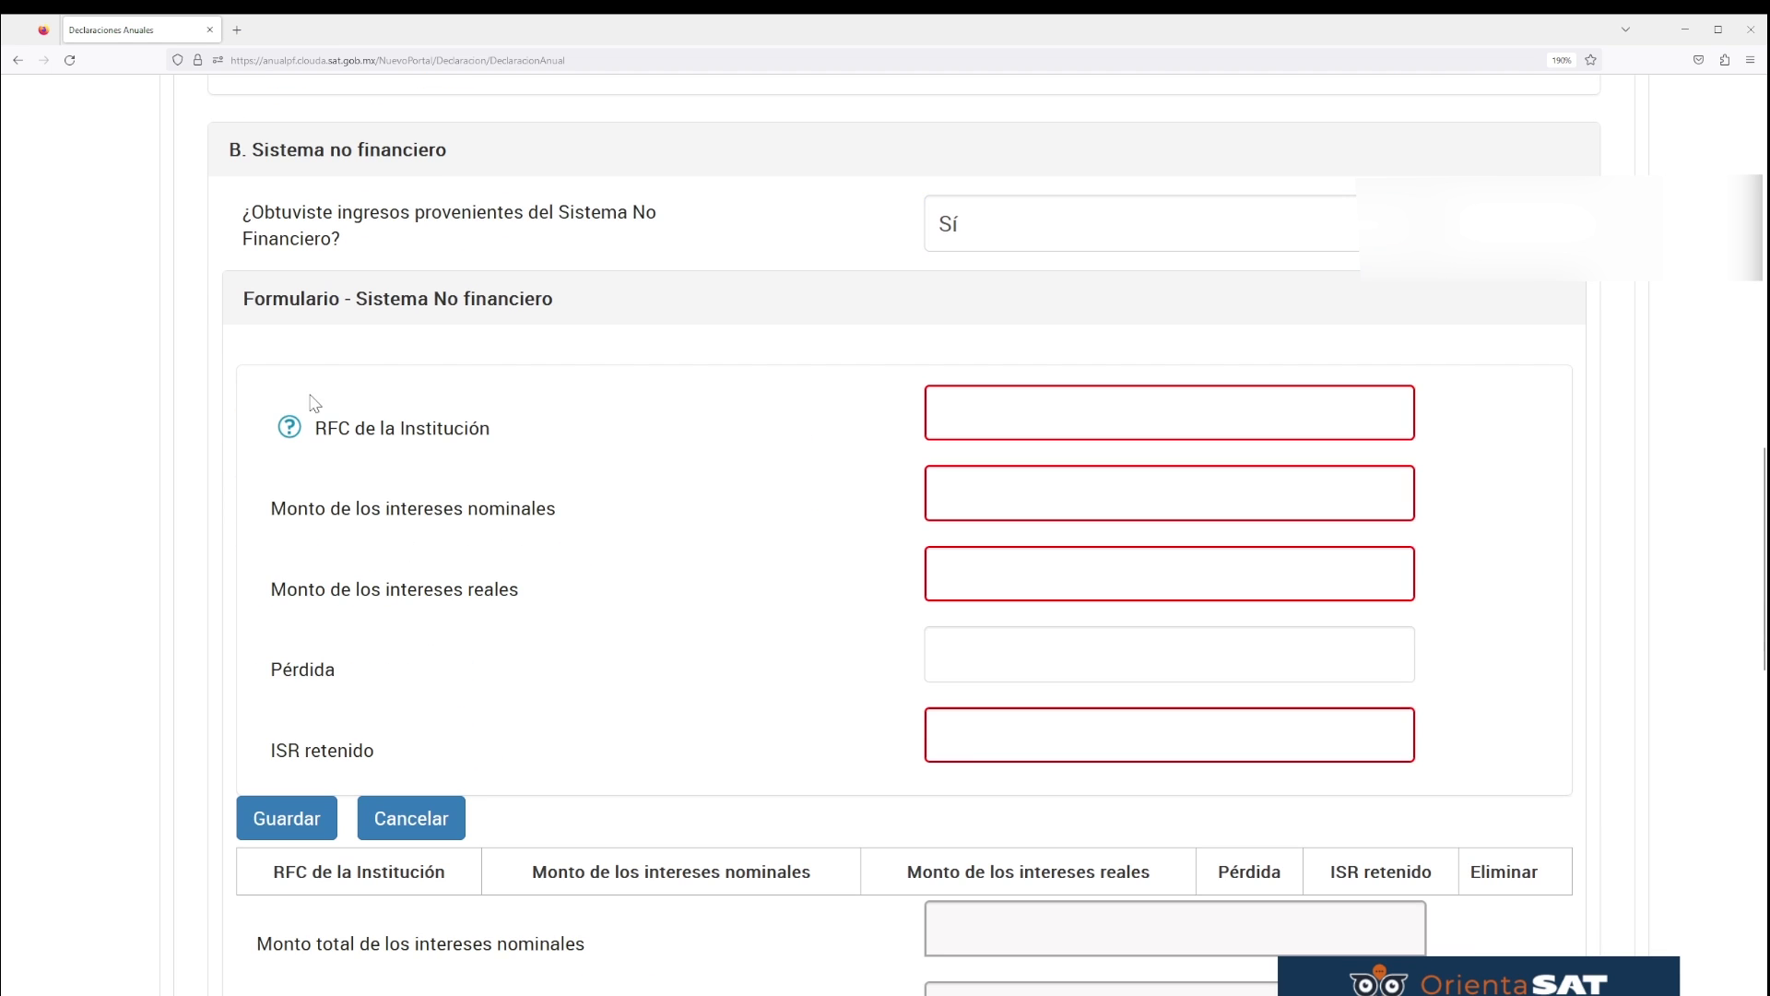
click(440, 816)
click(1150, 240)
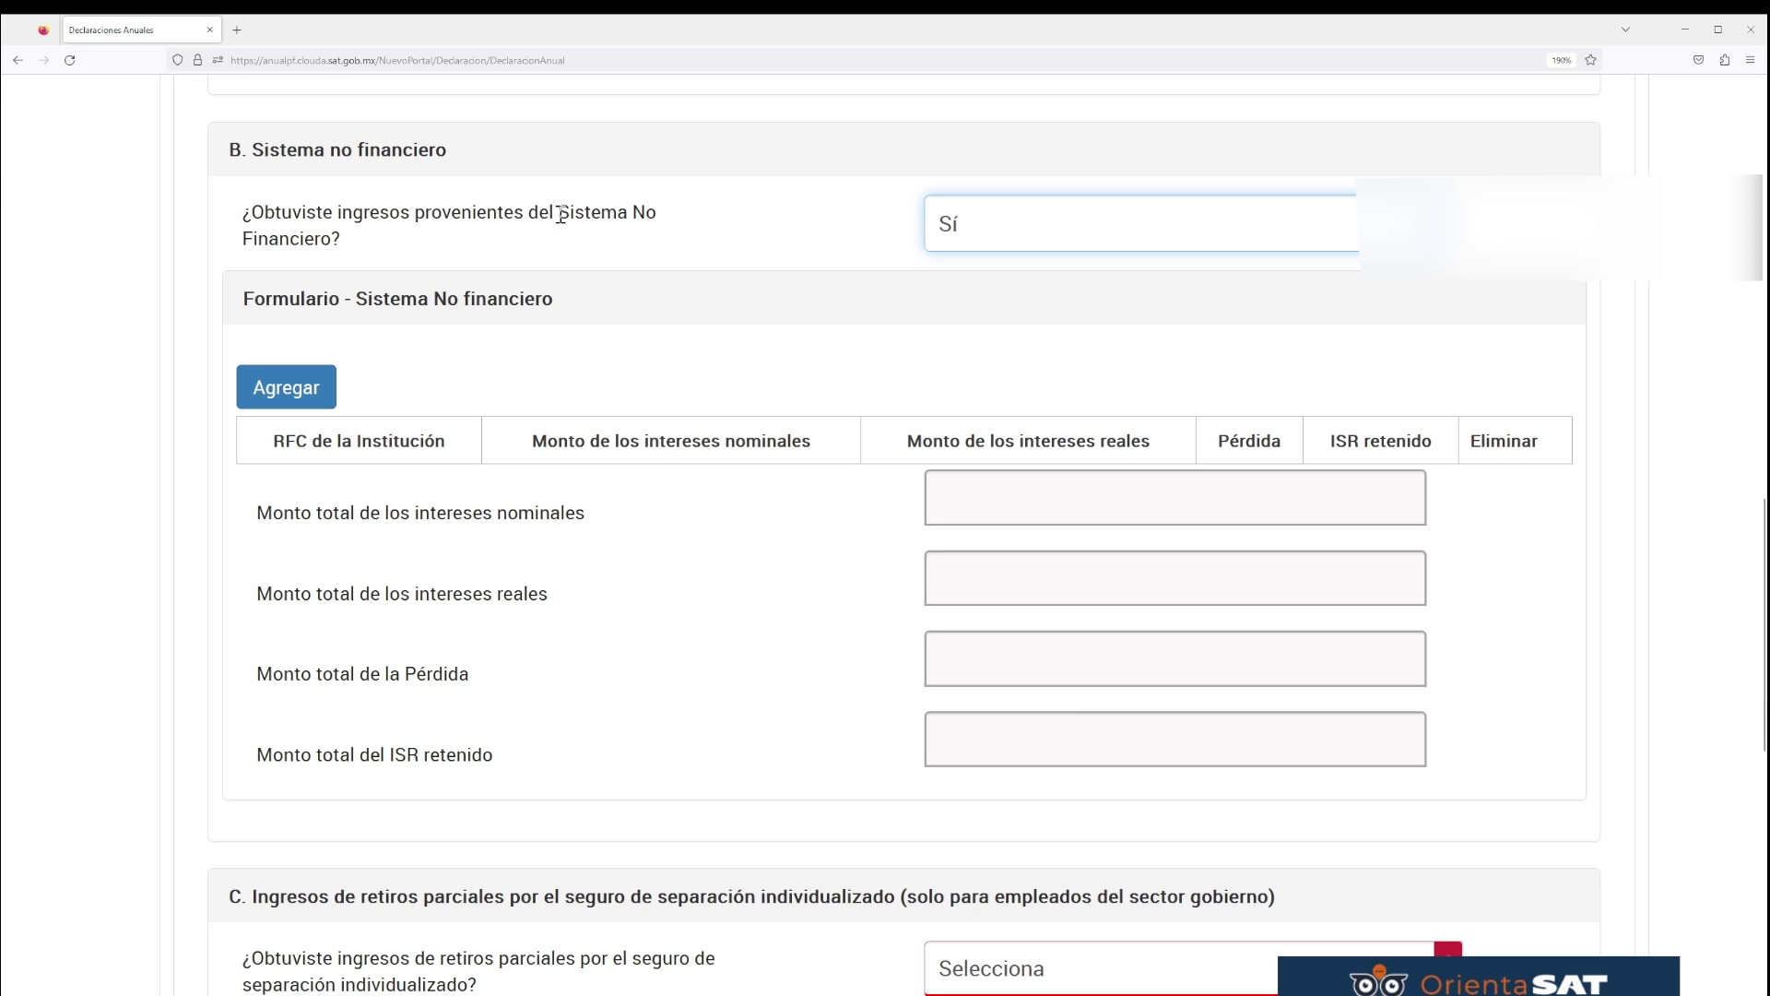
- Set both the non-financial income and partial retirement withdrawals answers to No
key(Down)
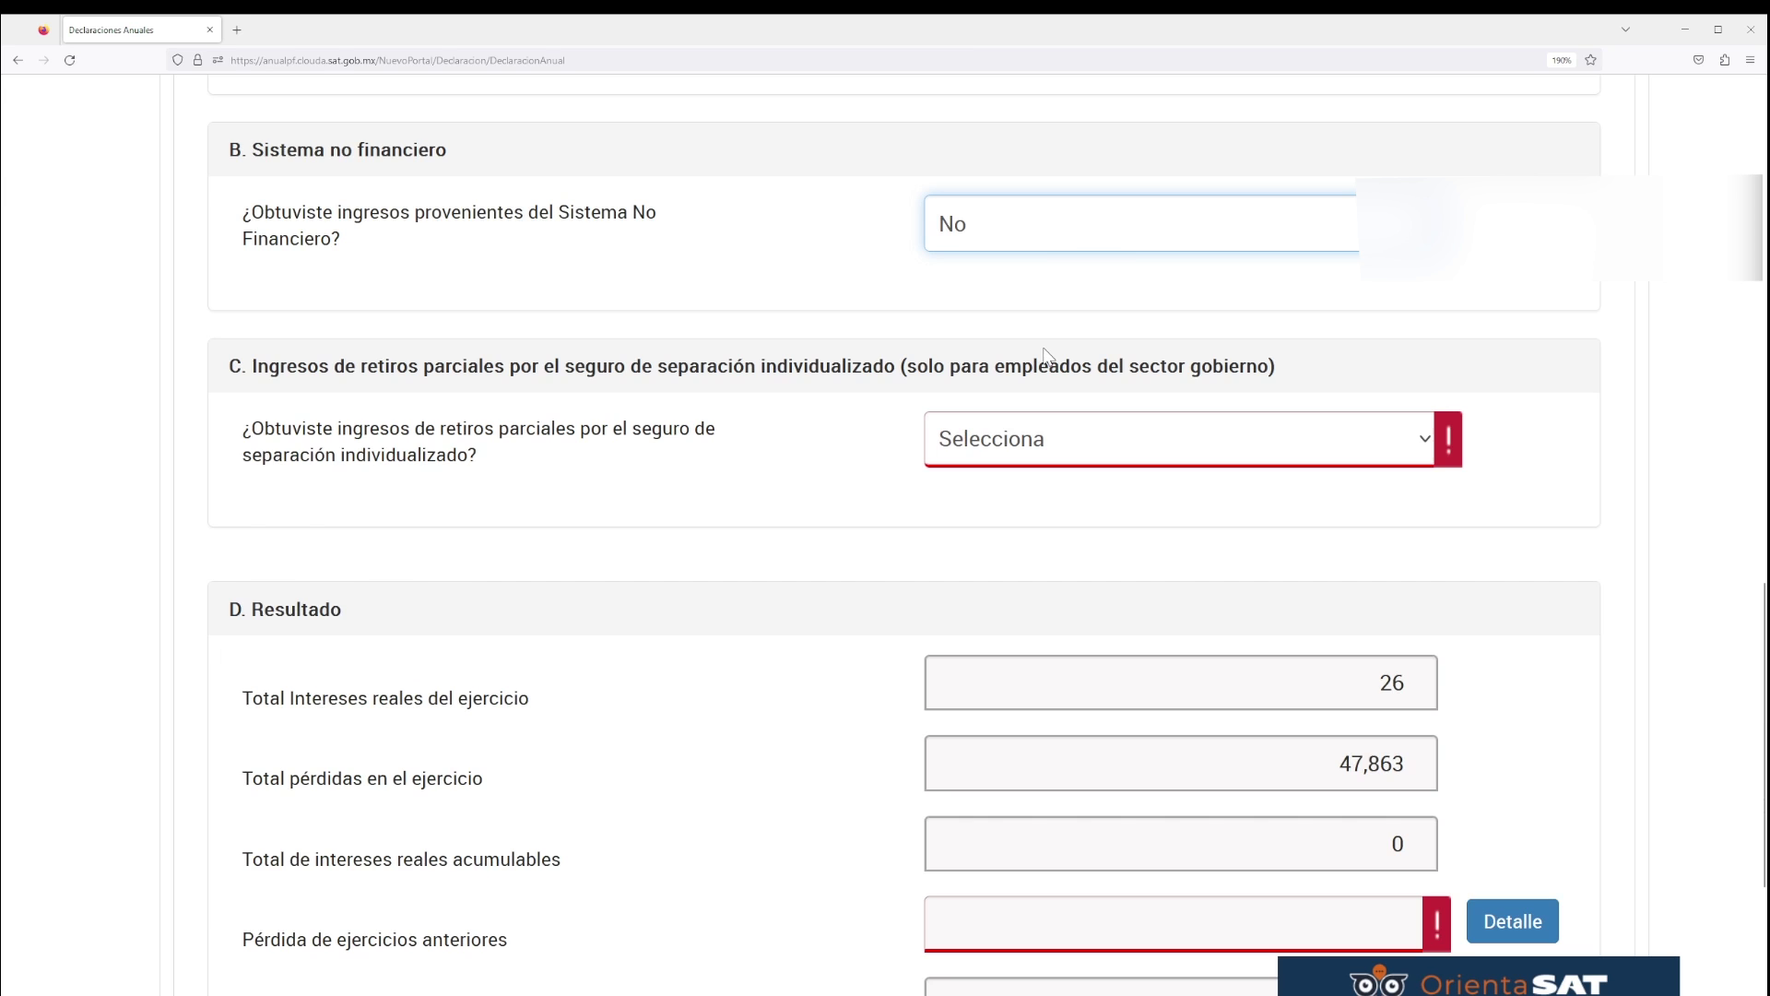
click(717, 417)
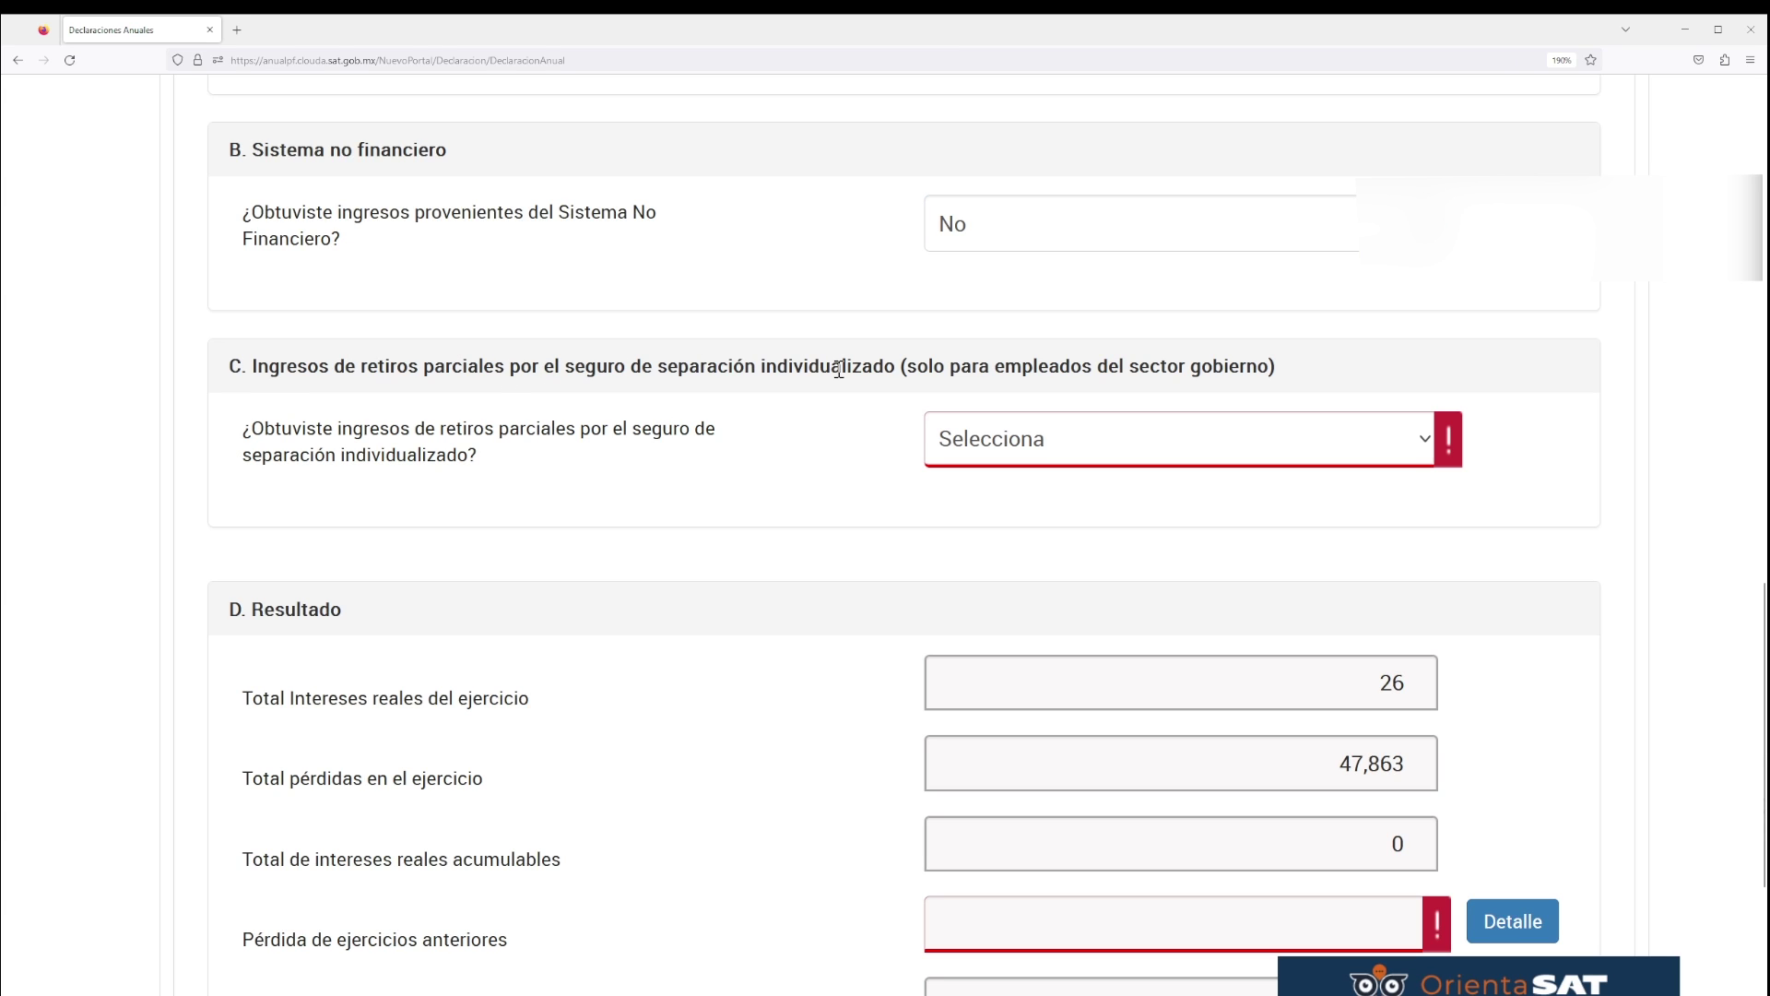
click(1127, 447)
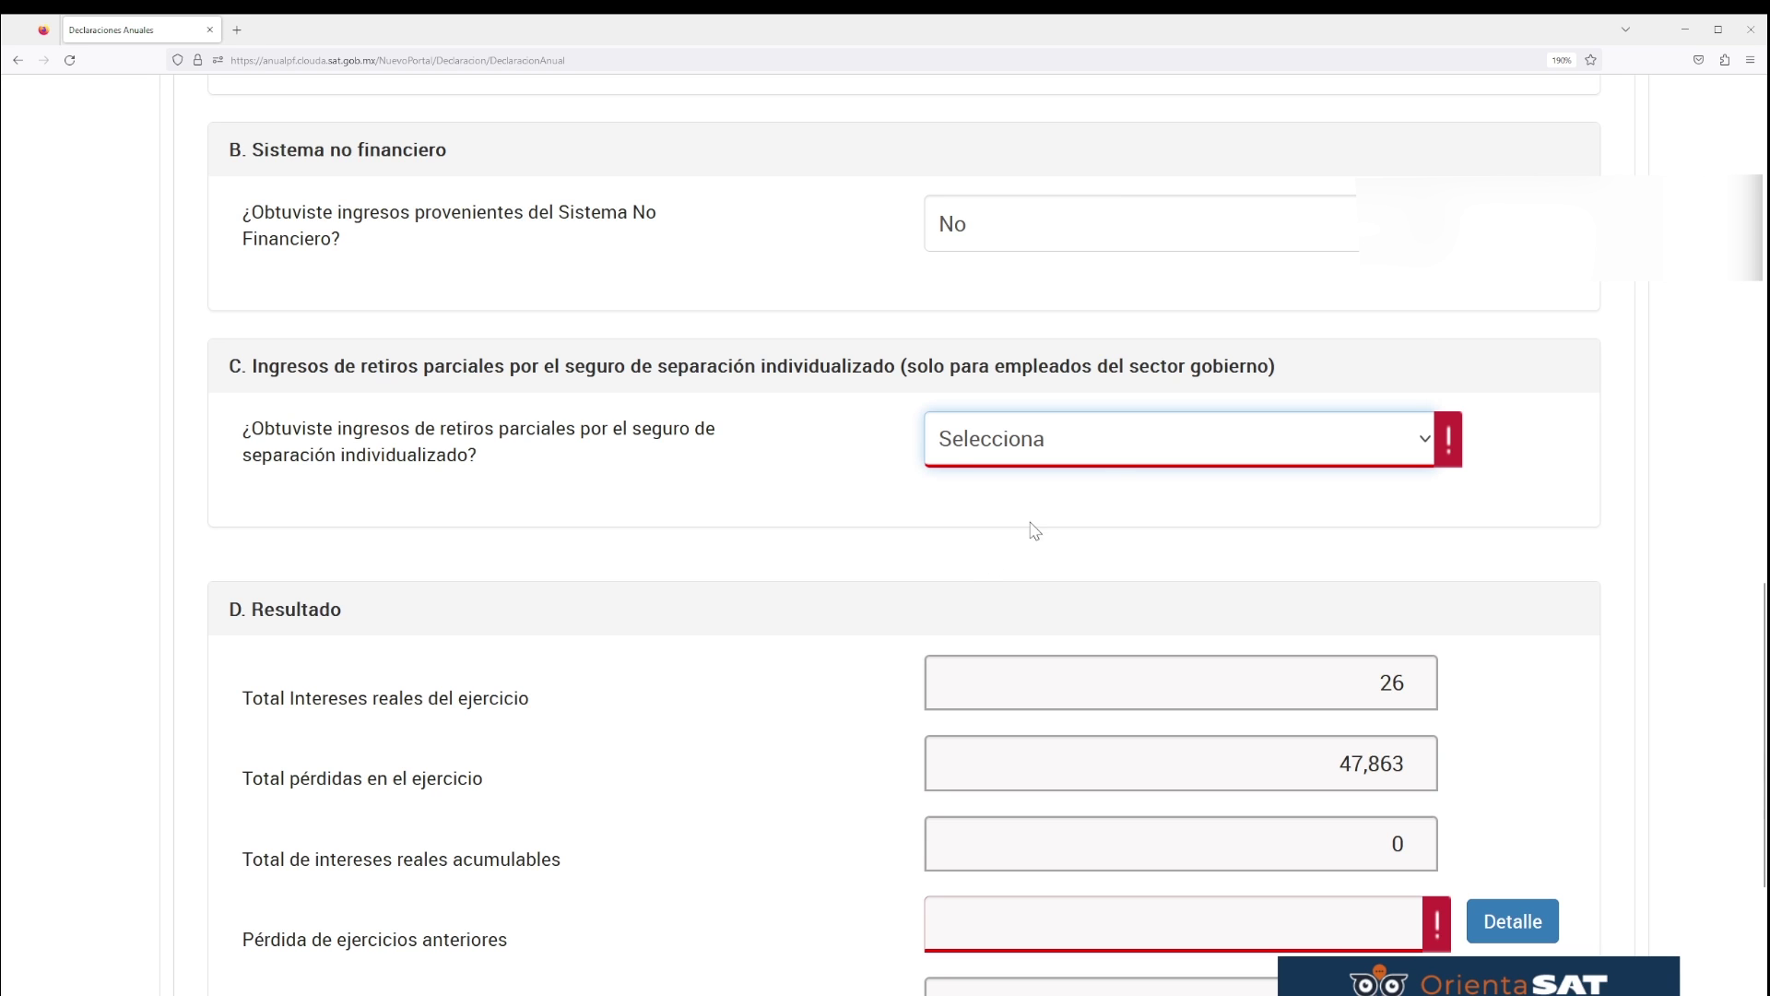
click(981, 578)
scroll(823, 542, down, 3)
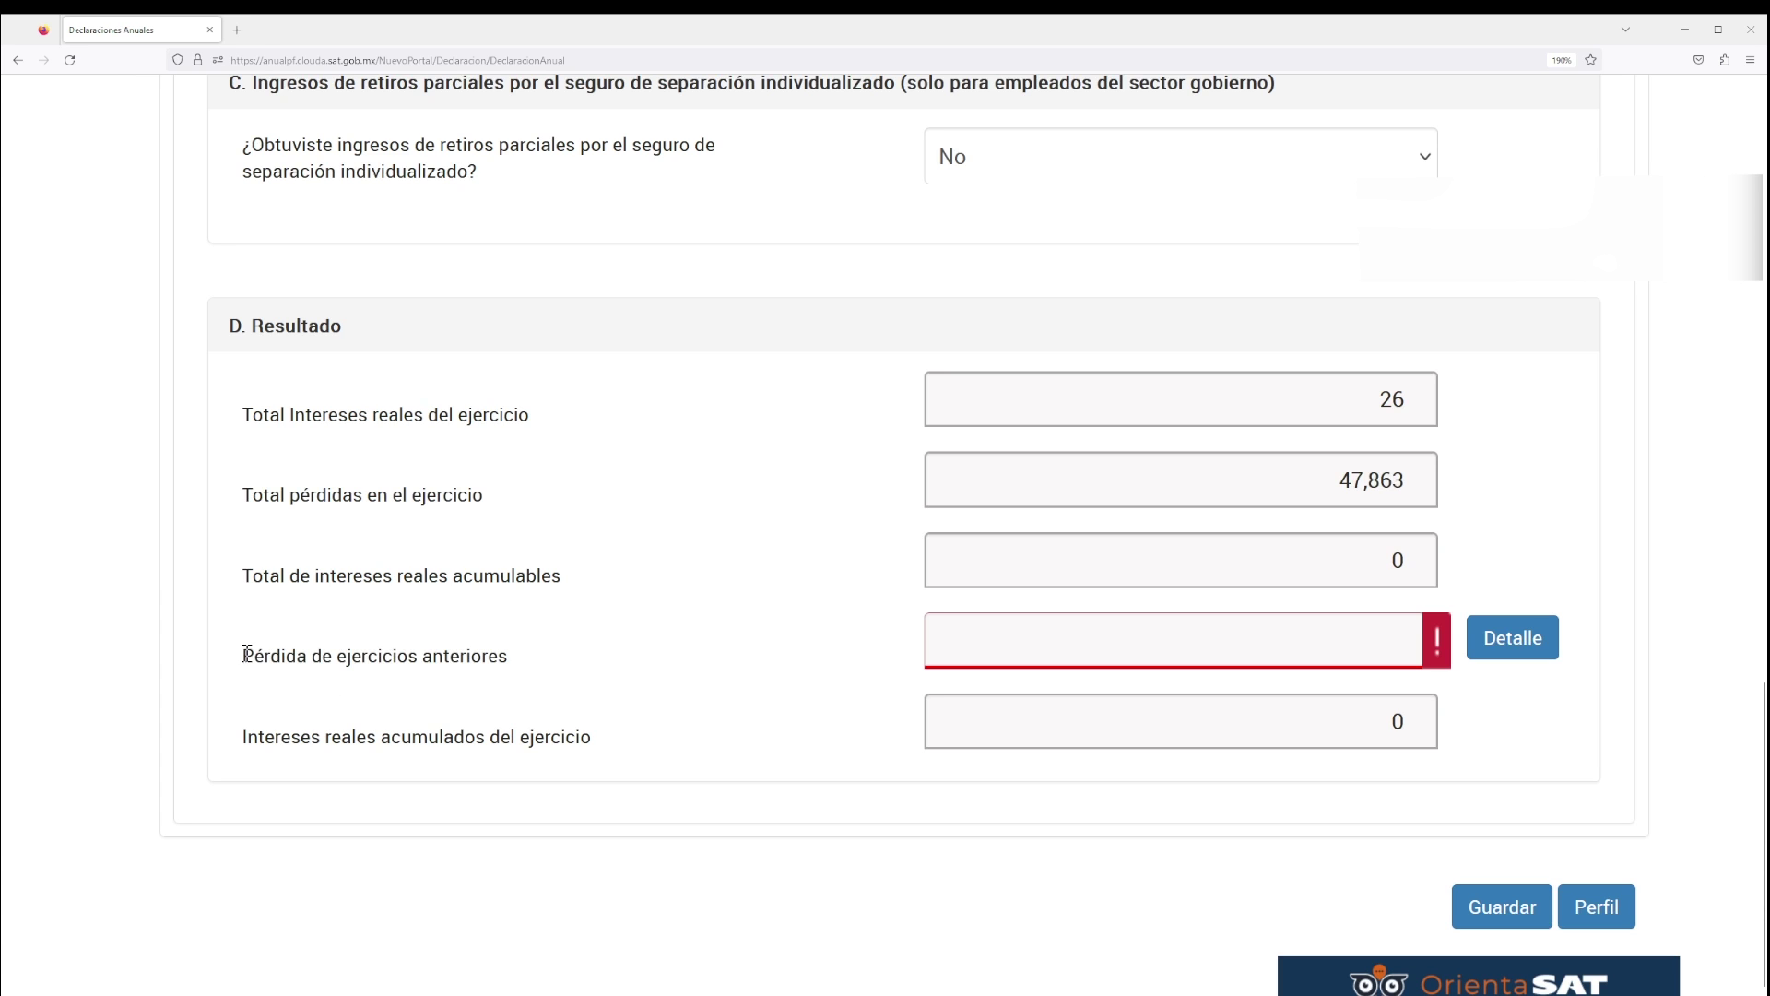
drag(245, 654, 518, 658)
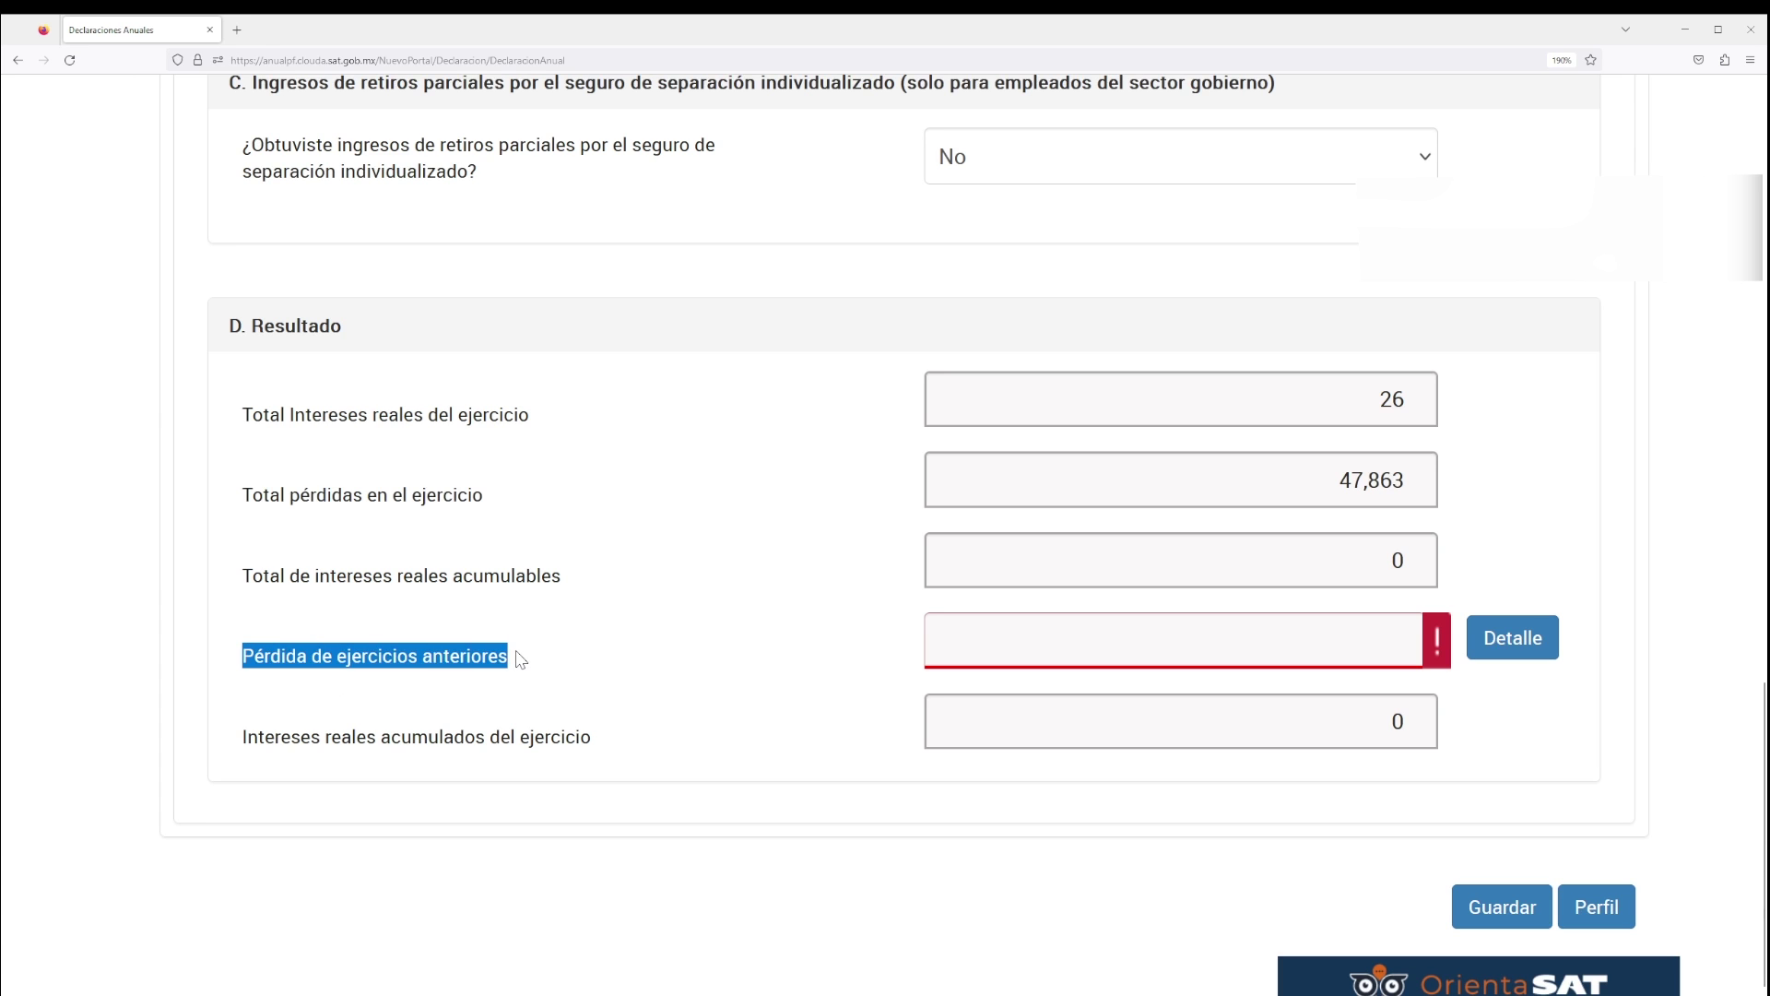
- Check the prior-year losses detail without adding an entry, leaving Pérdida de ejercicios anteriores at 0
click(521, 658)
click(1512, 638)
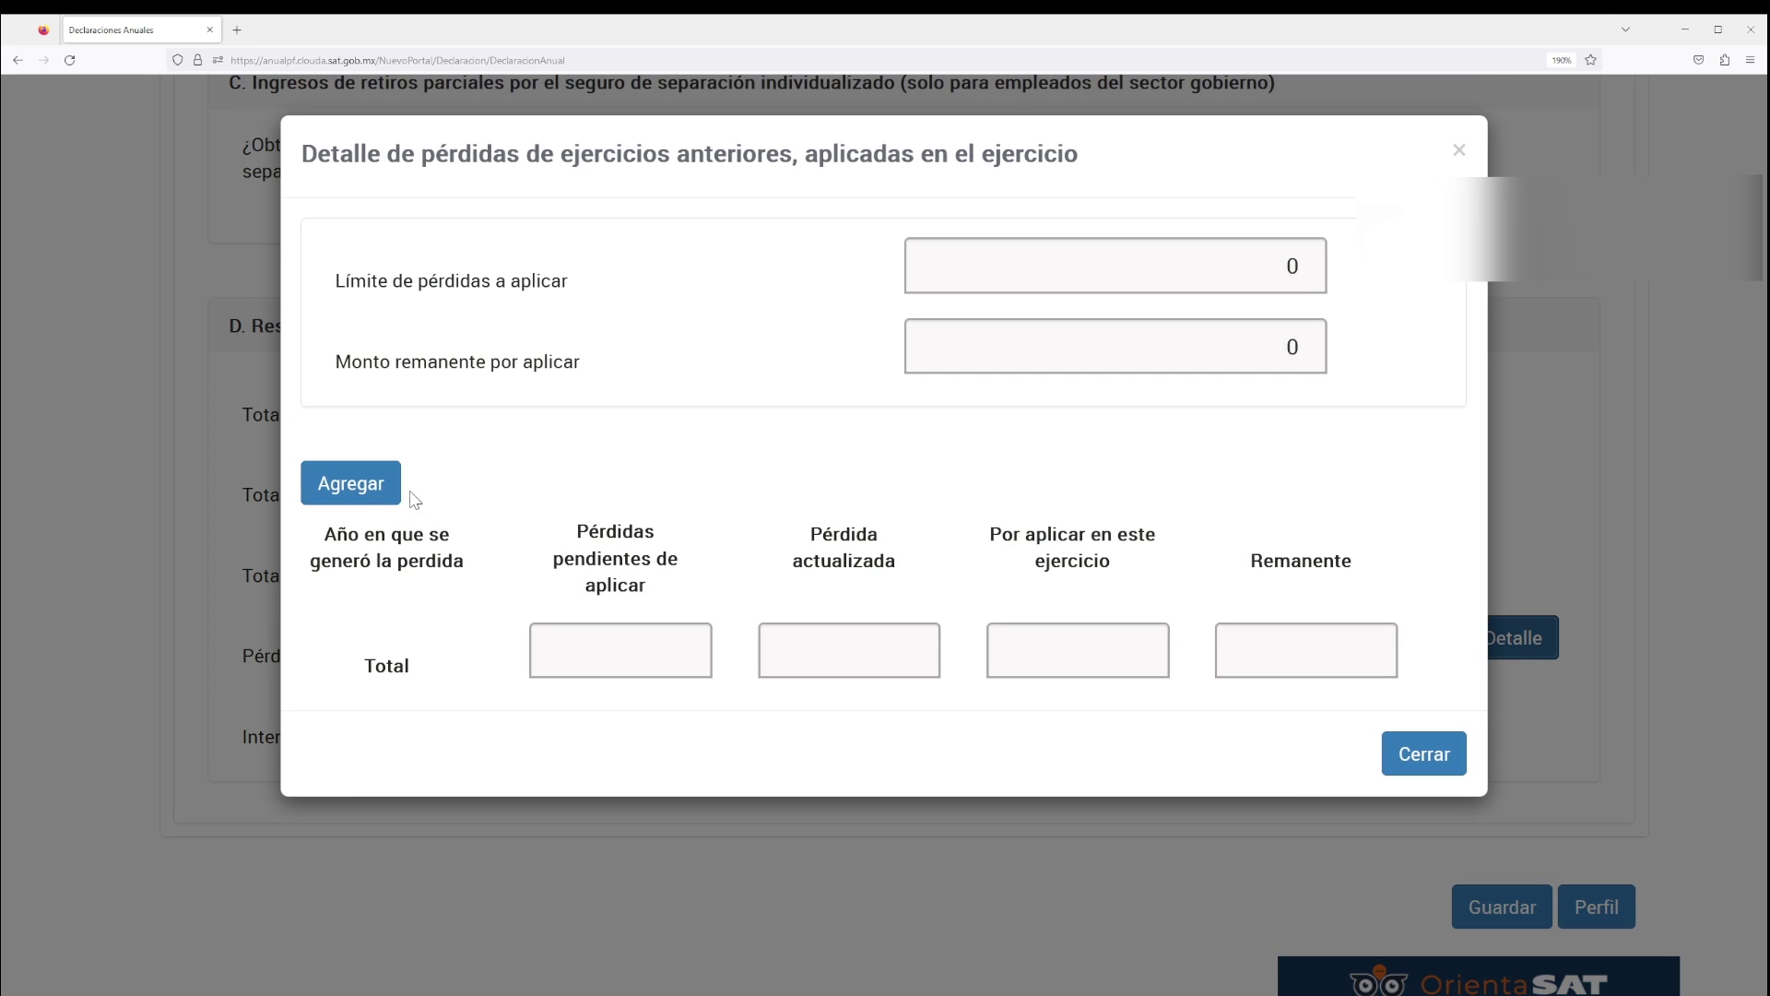
click(351, 489)
click(1067, 512)
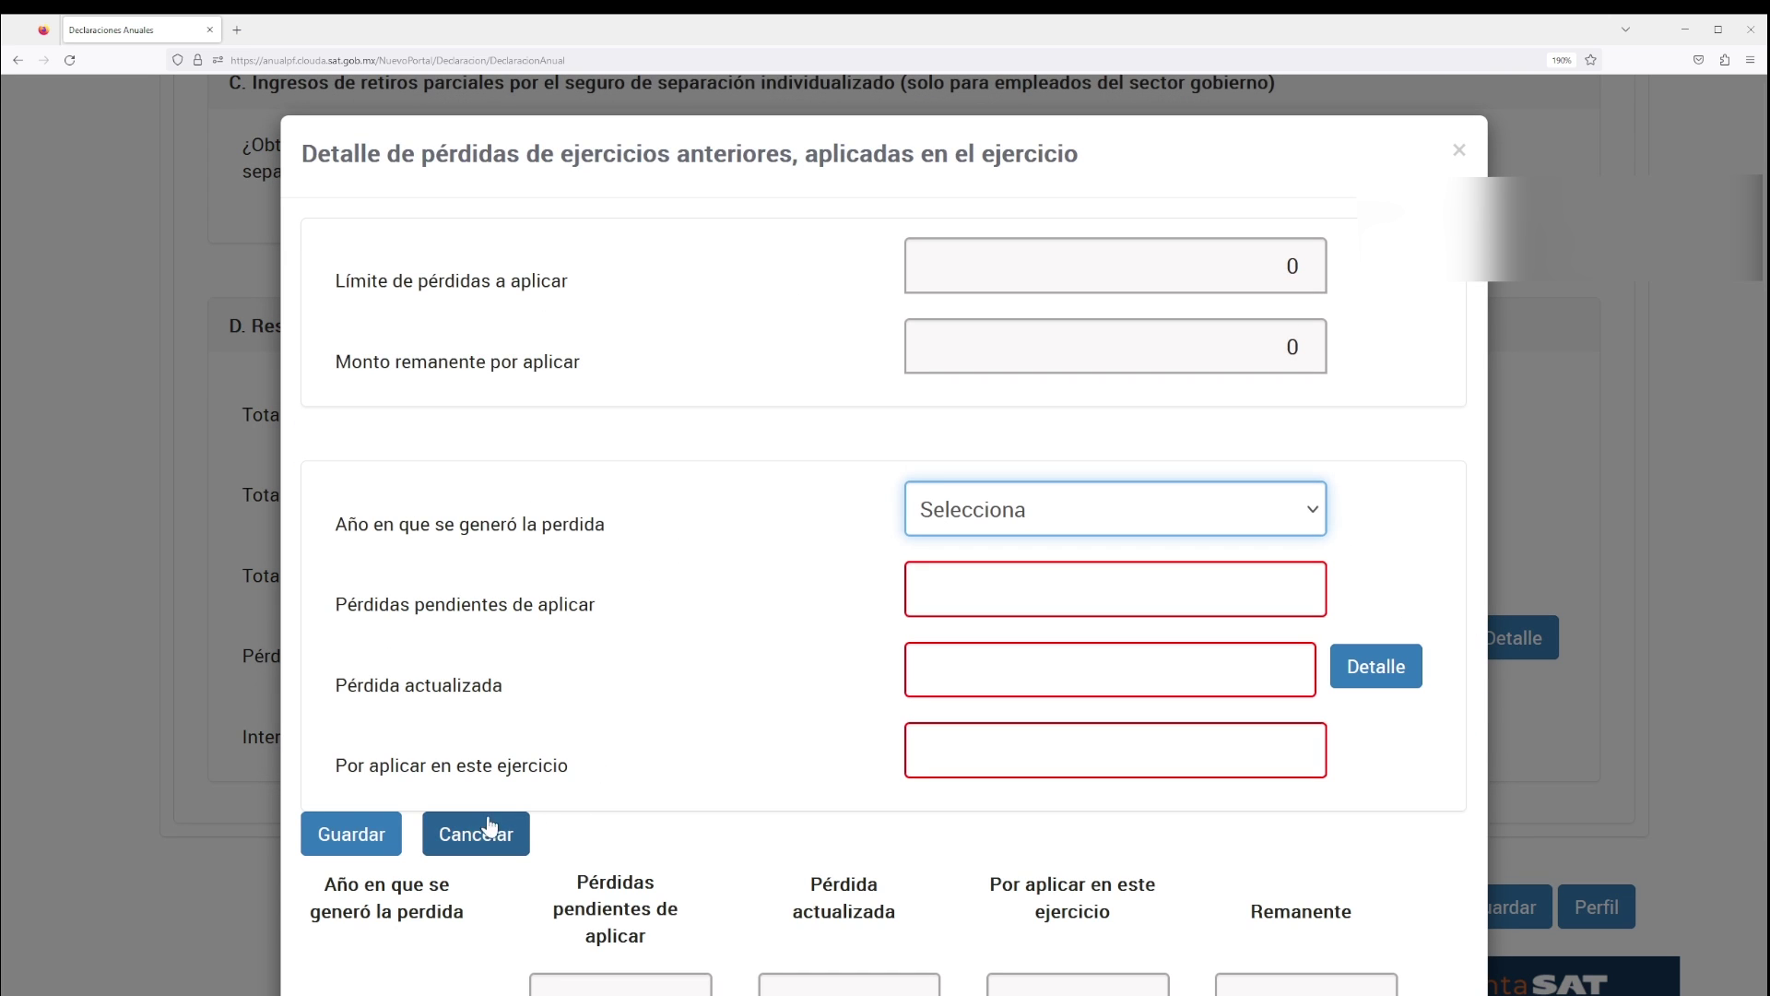
click(512, 836)
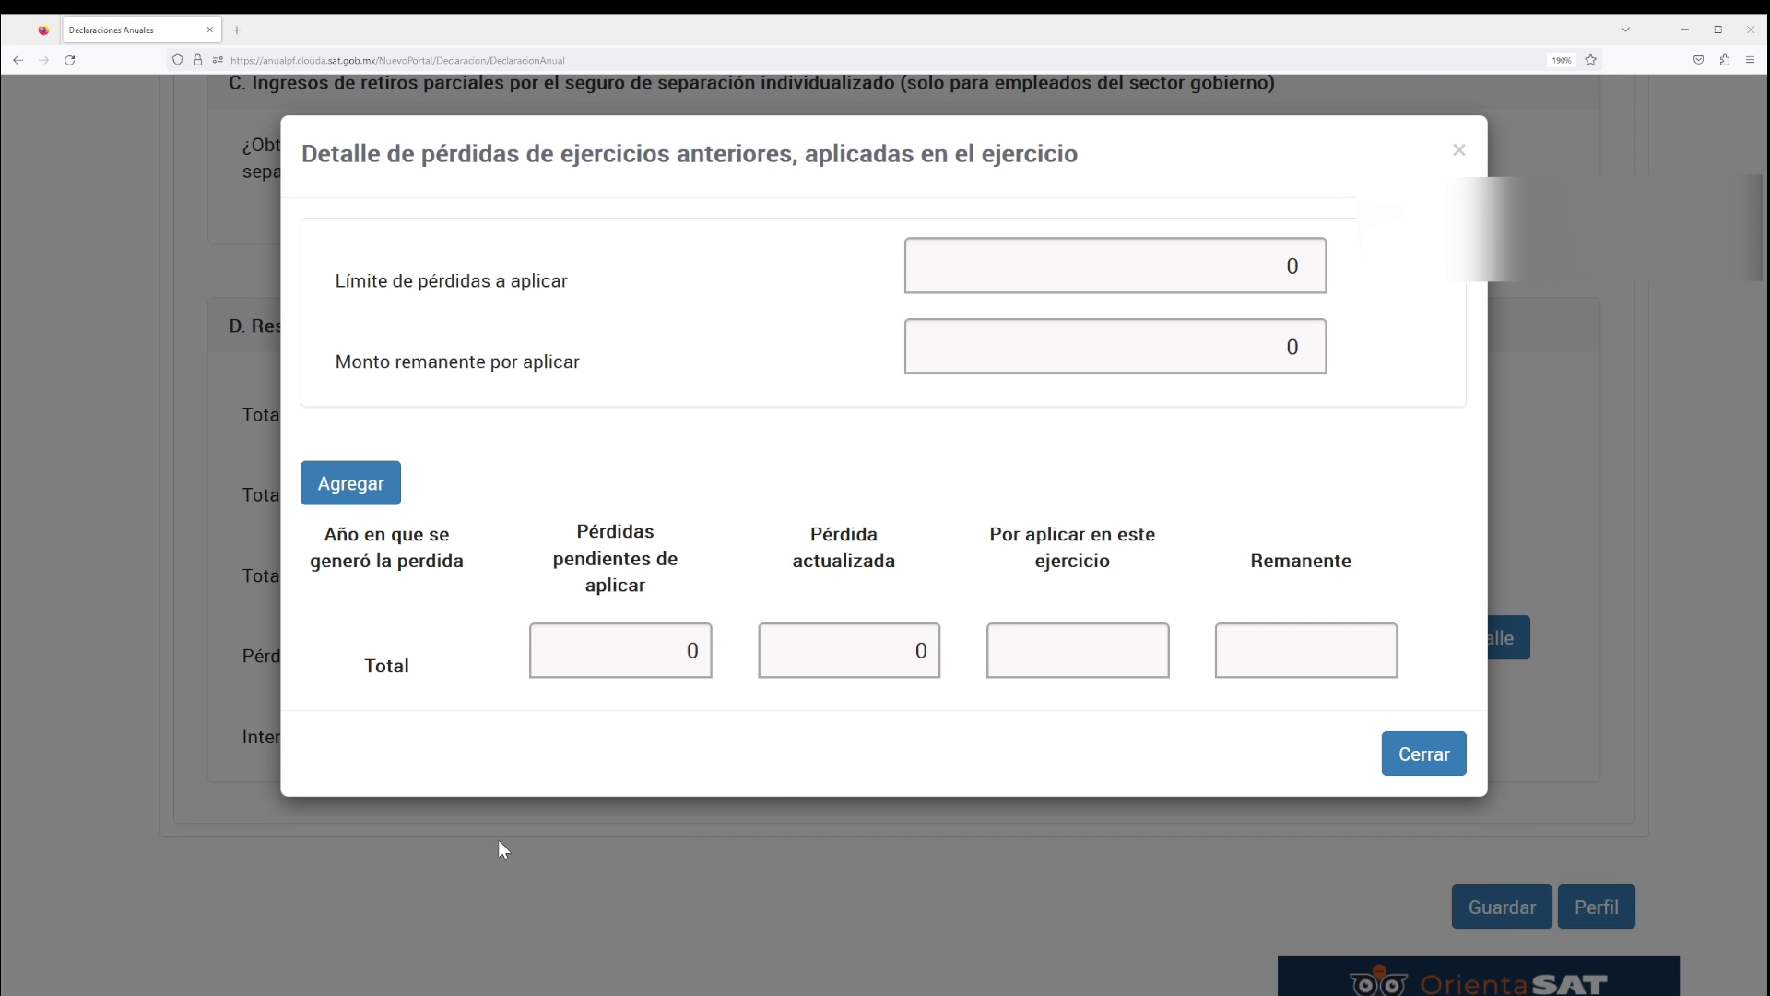
click(1394, 751)
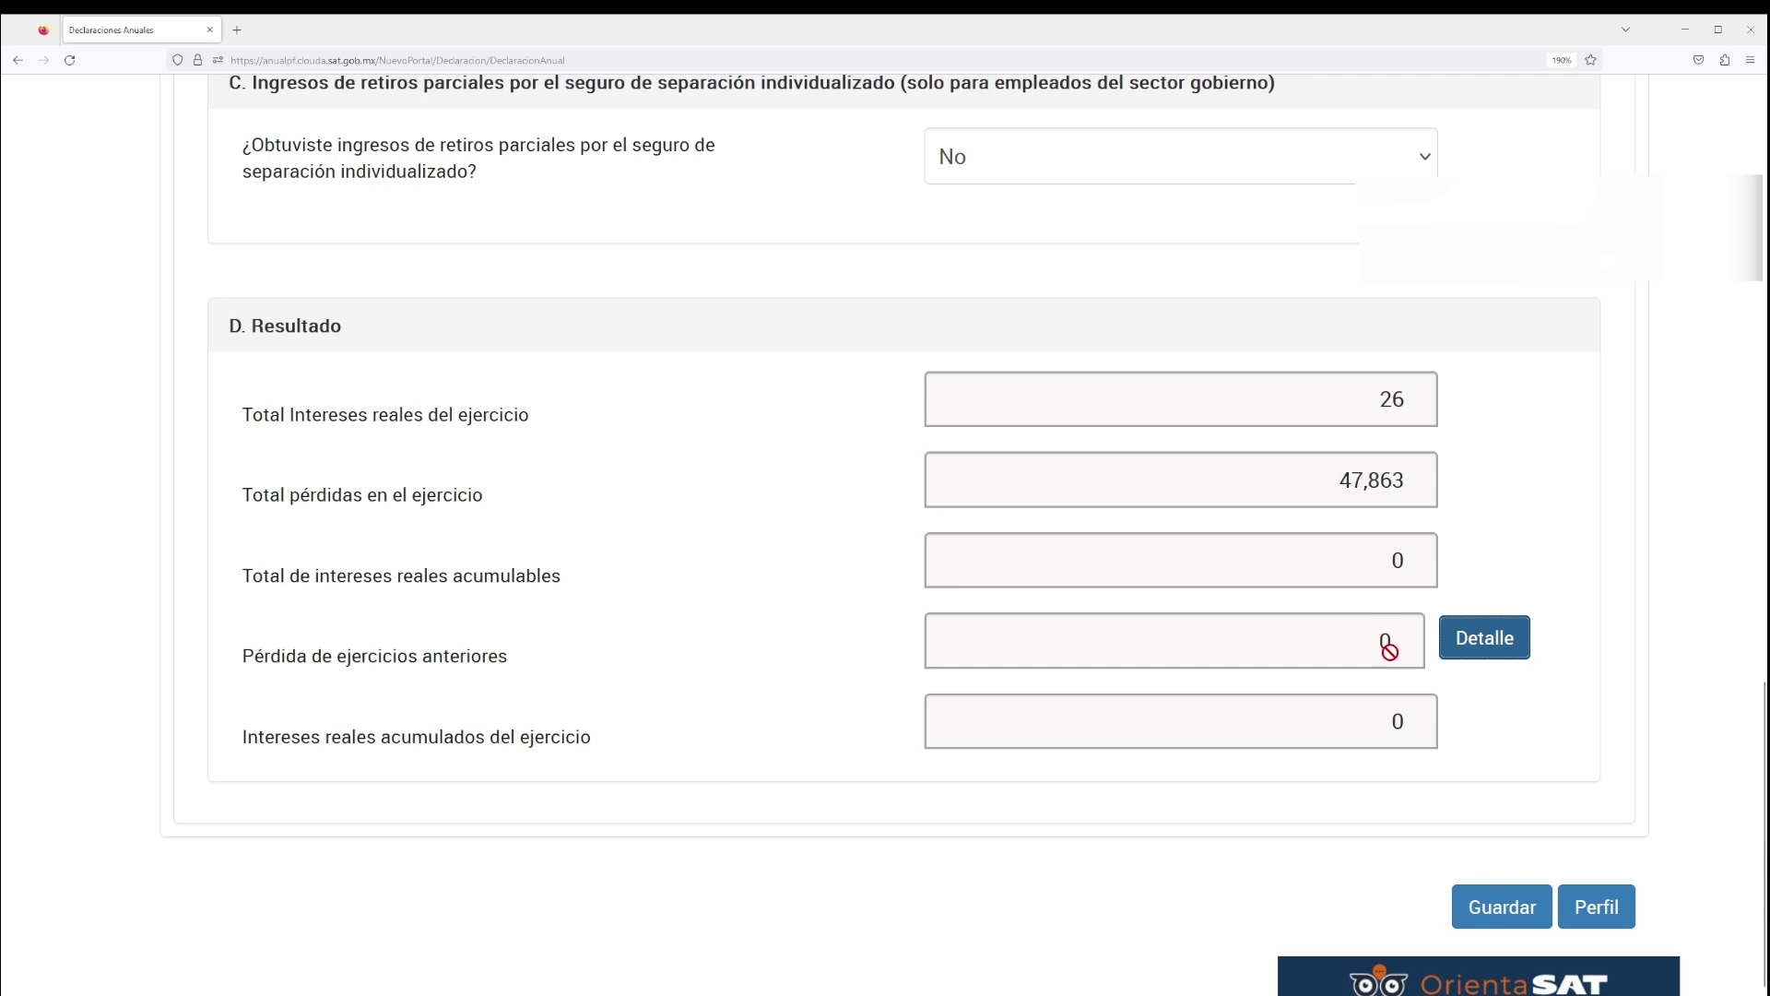
drag(1362, 644, 1277, 643)
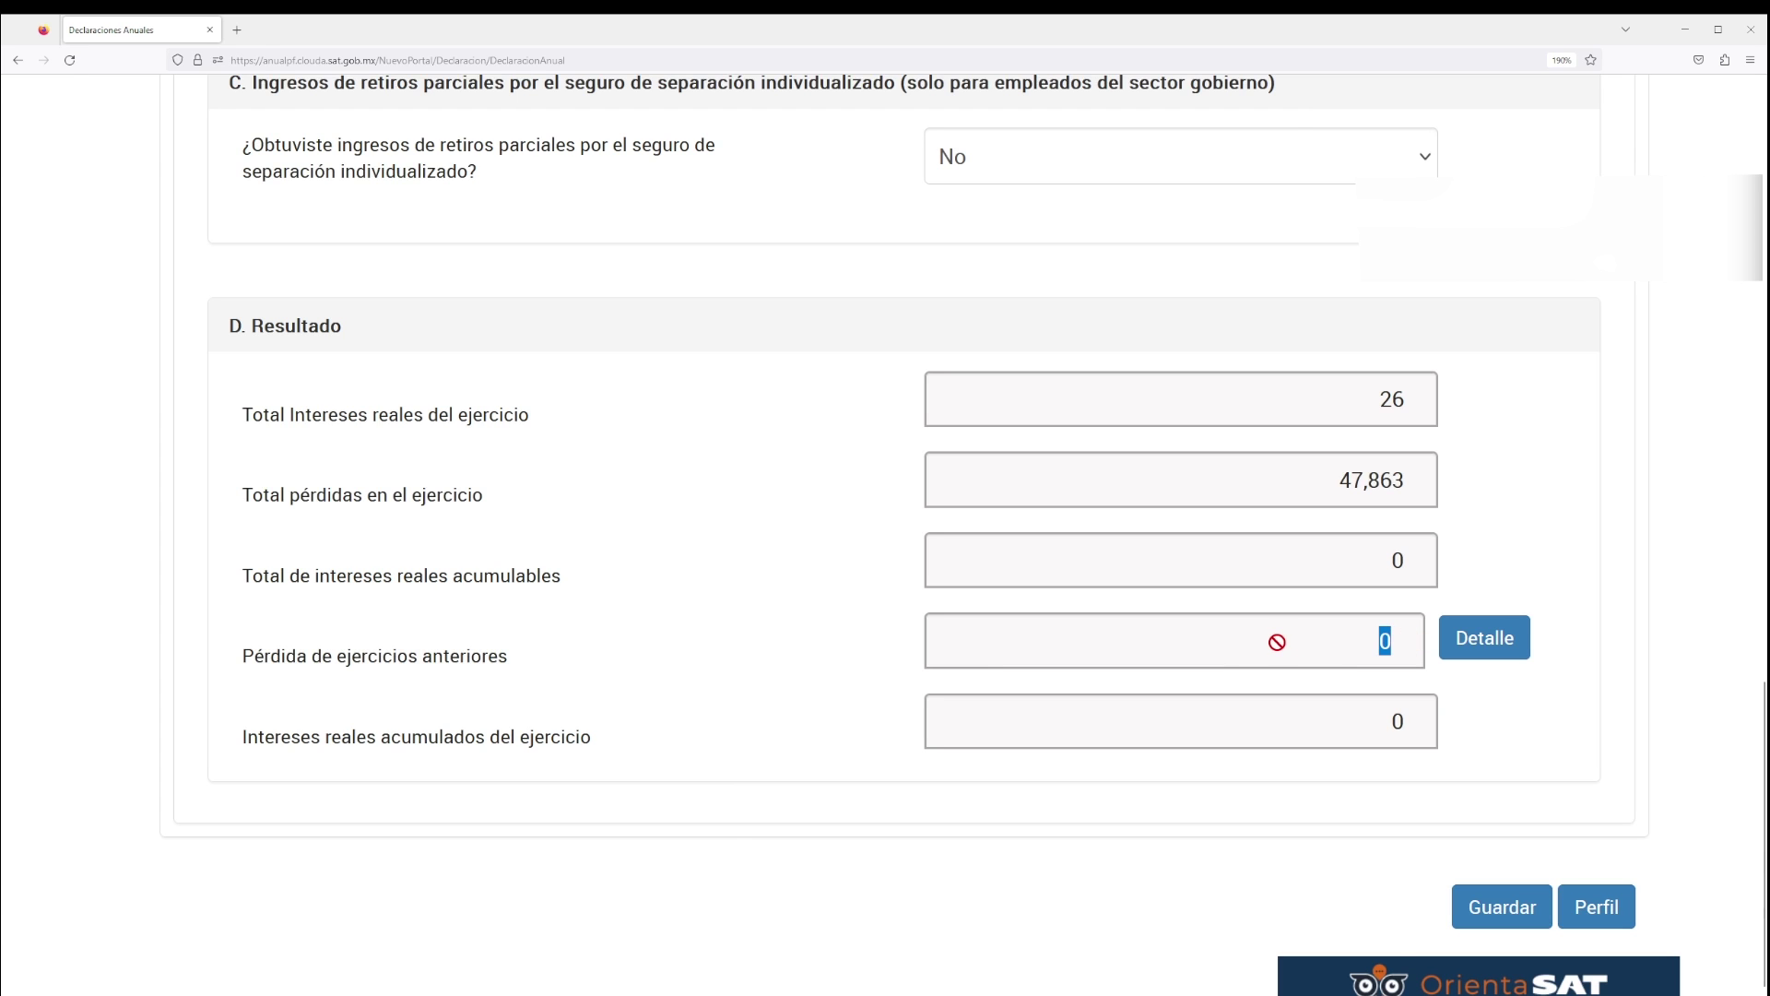
click(1277, 642)
- Recheck the prior-year losses detail, discard the new entry, and save the interest results
click(1475, 637)
click(318, 482)
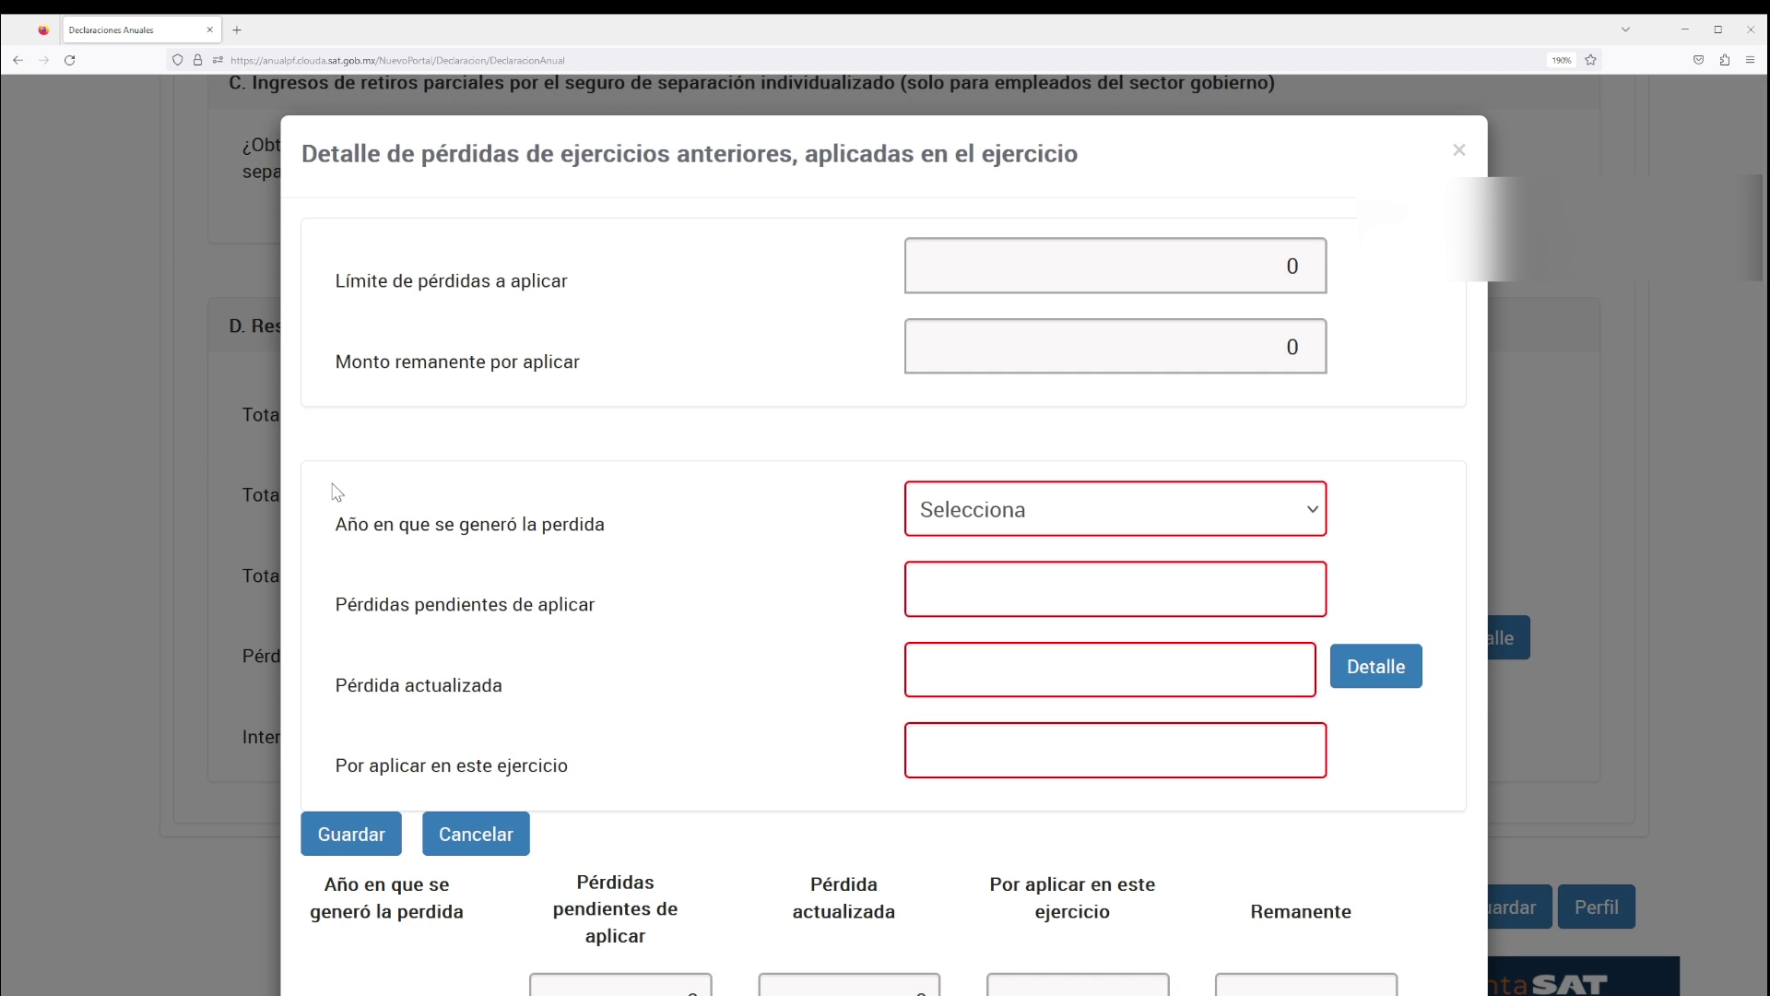
scroll(700, 532, down, 3)
click(475, 651)
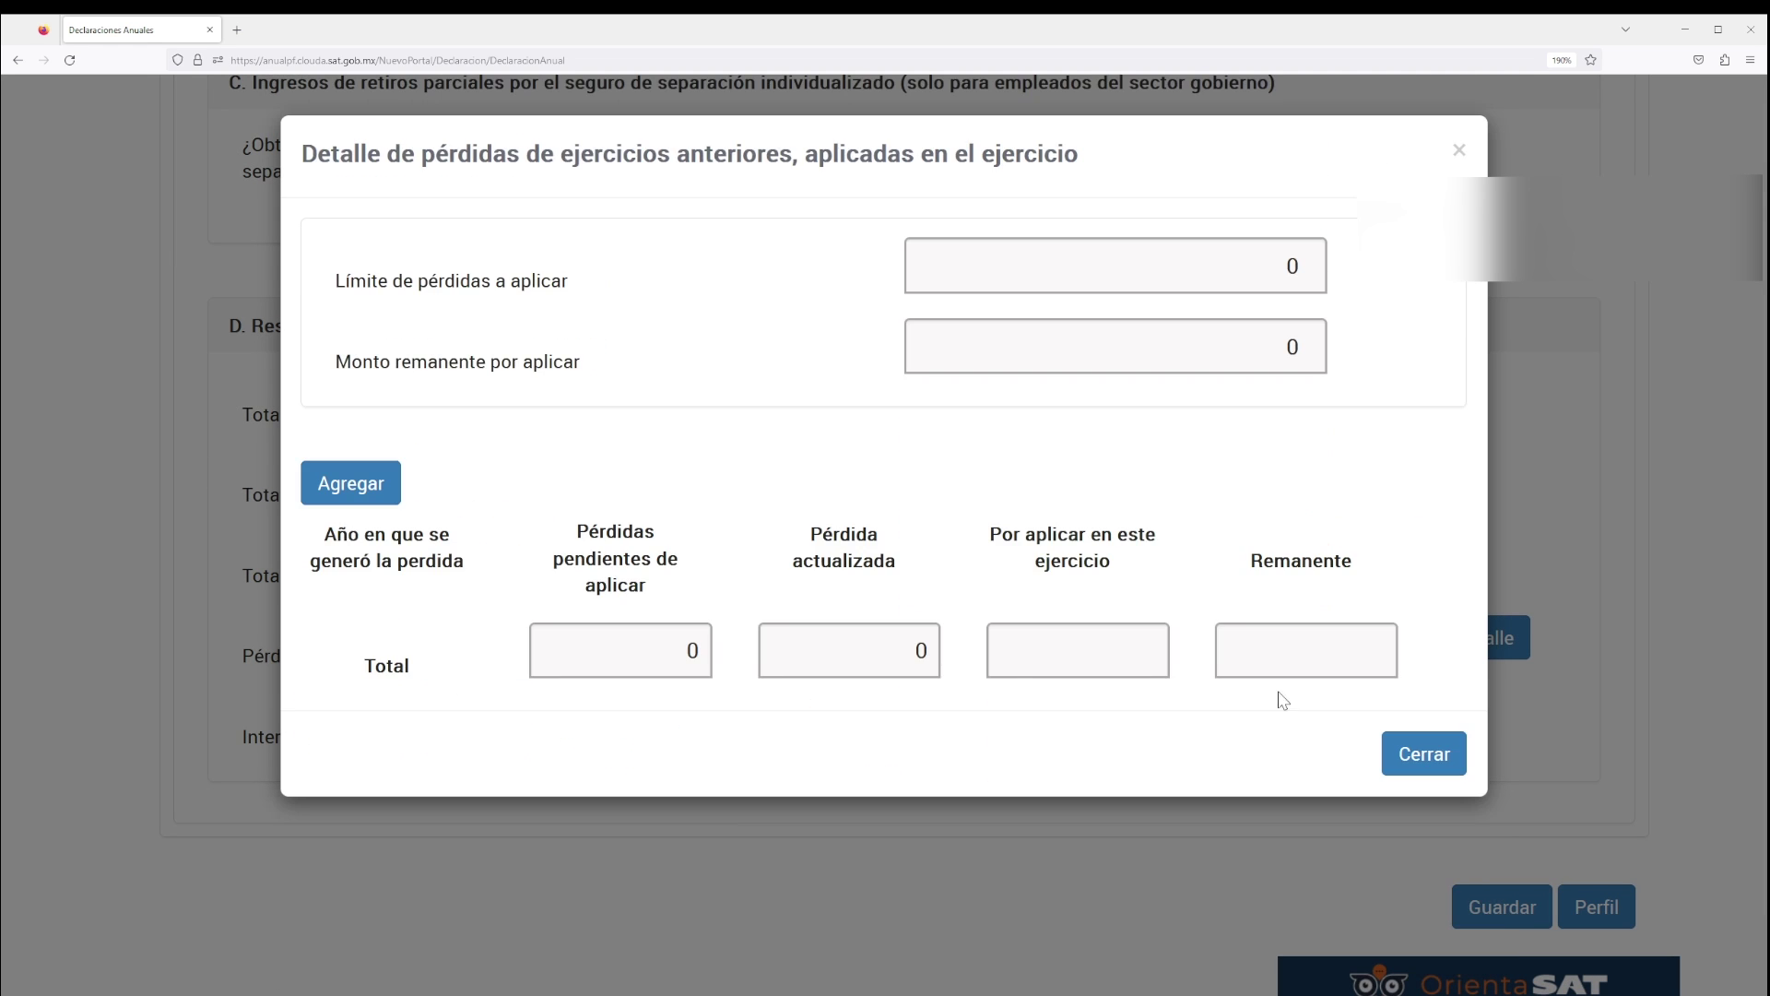
click(1421, 761)
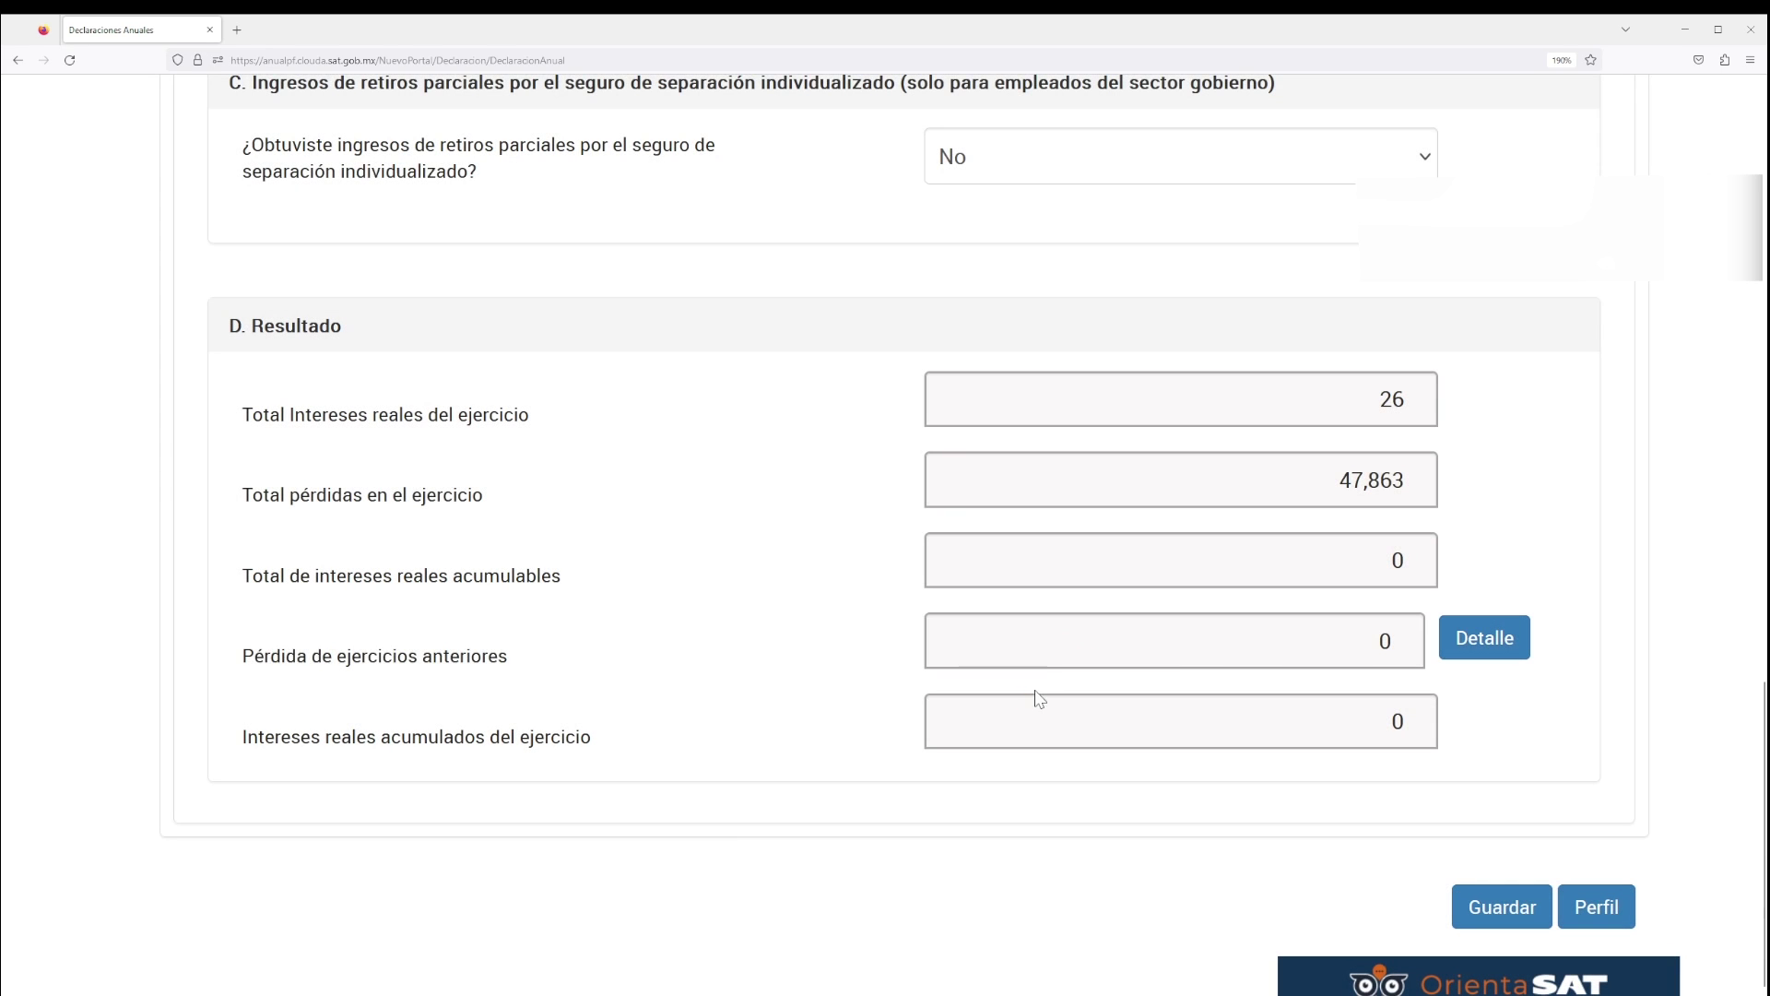
click(1503, 910)
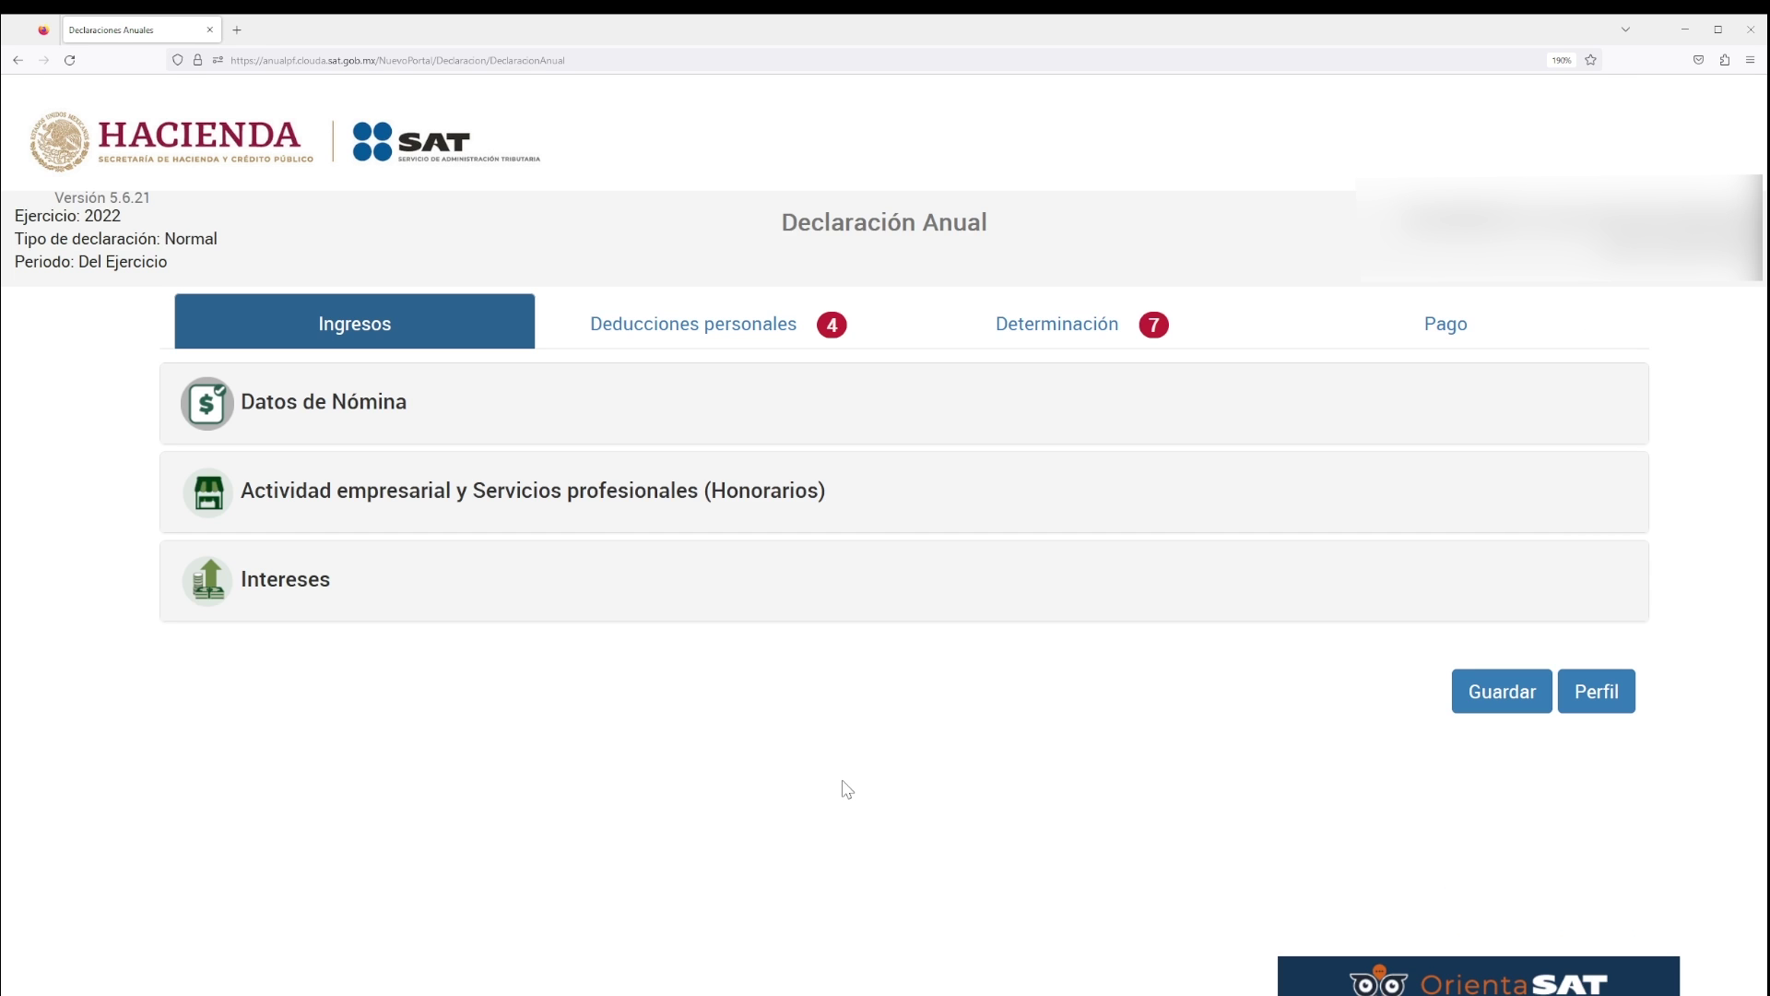
- Show the personal deductions down to the 22,468.00 Honorarios médicos facturas table
click(751, 330)
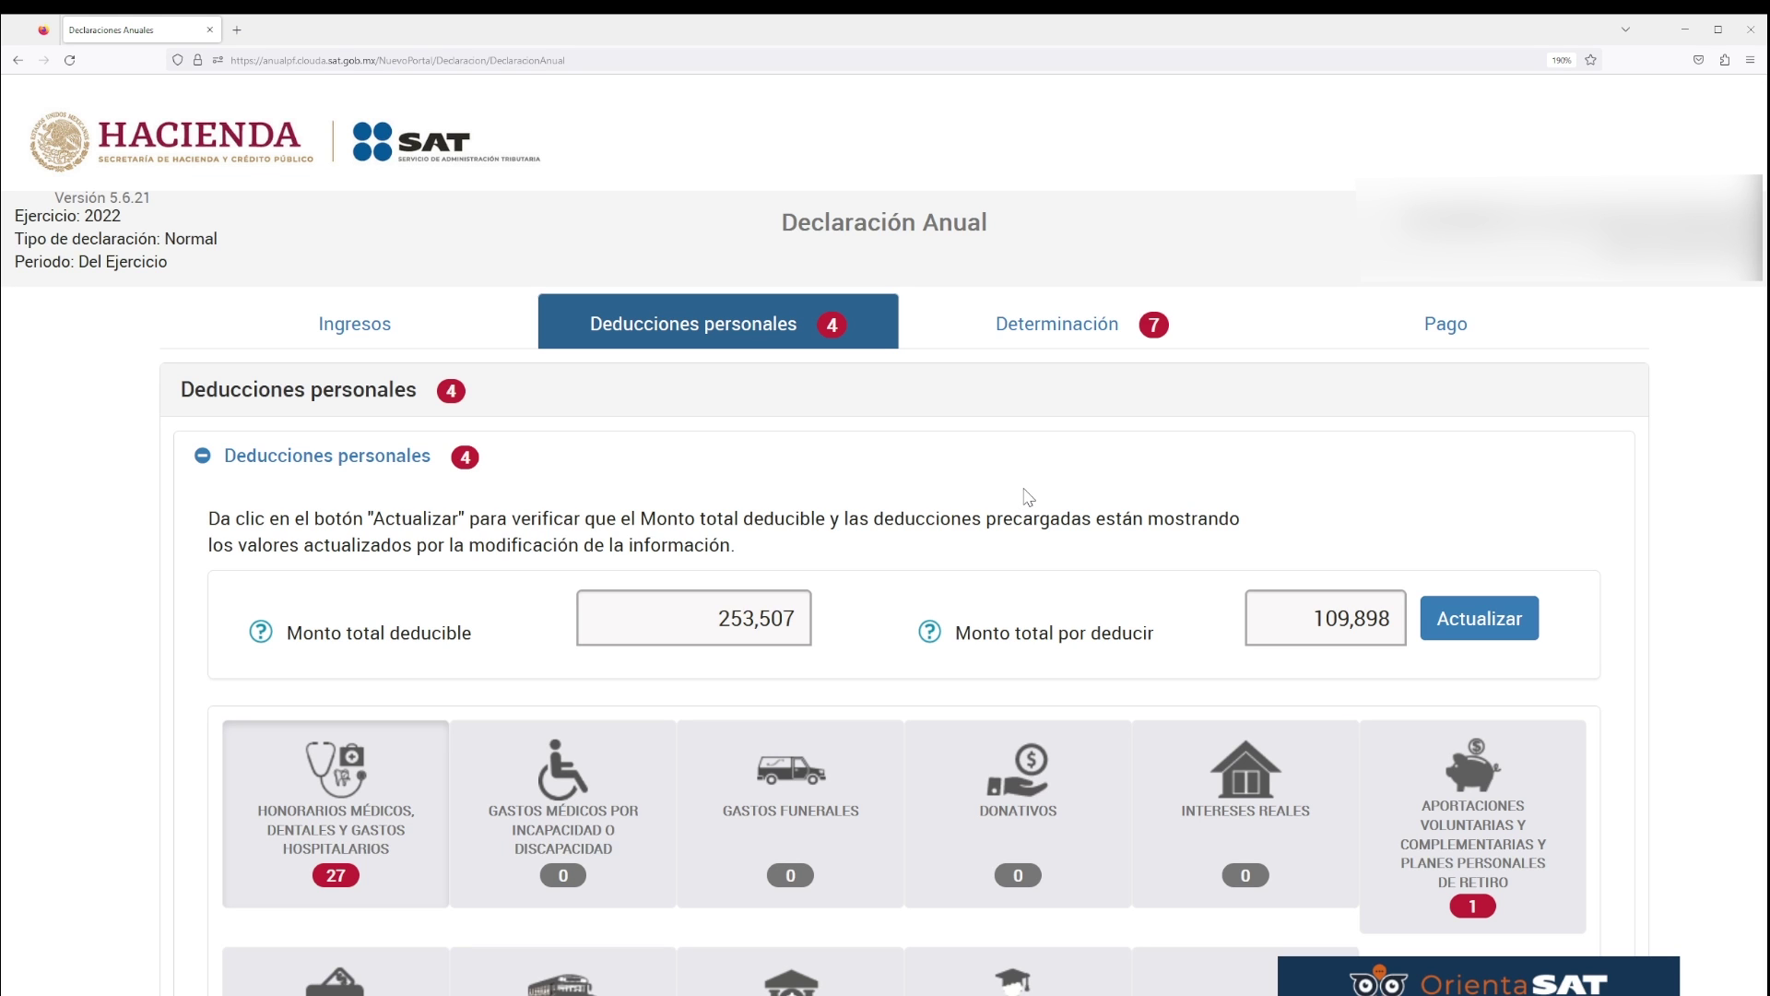
scroll(1028, 496, down, 4)
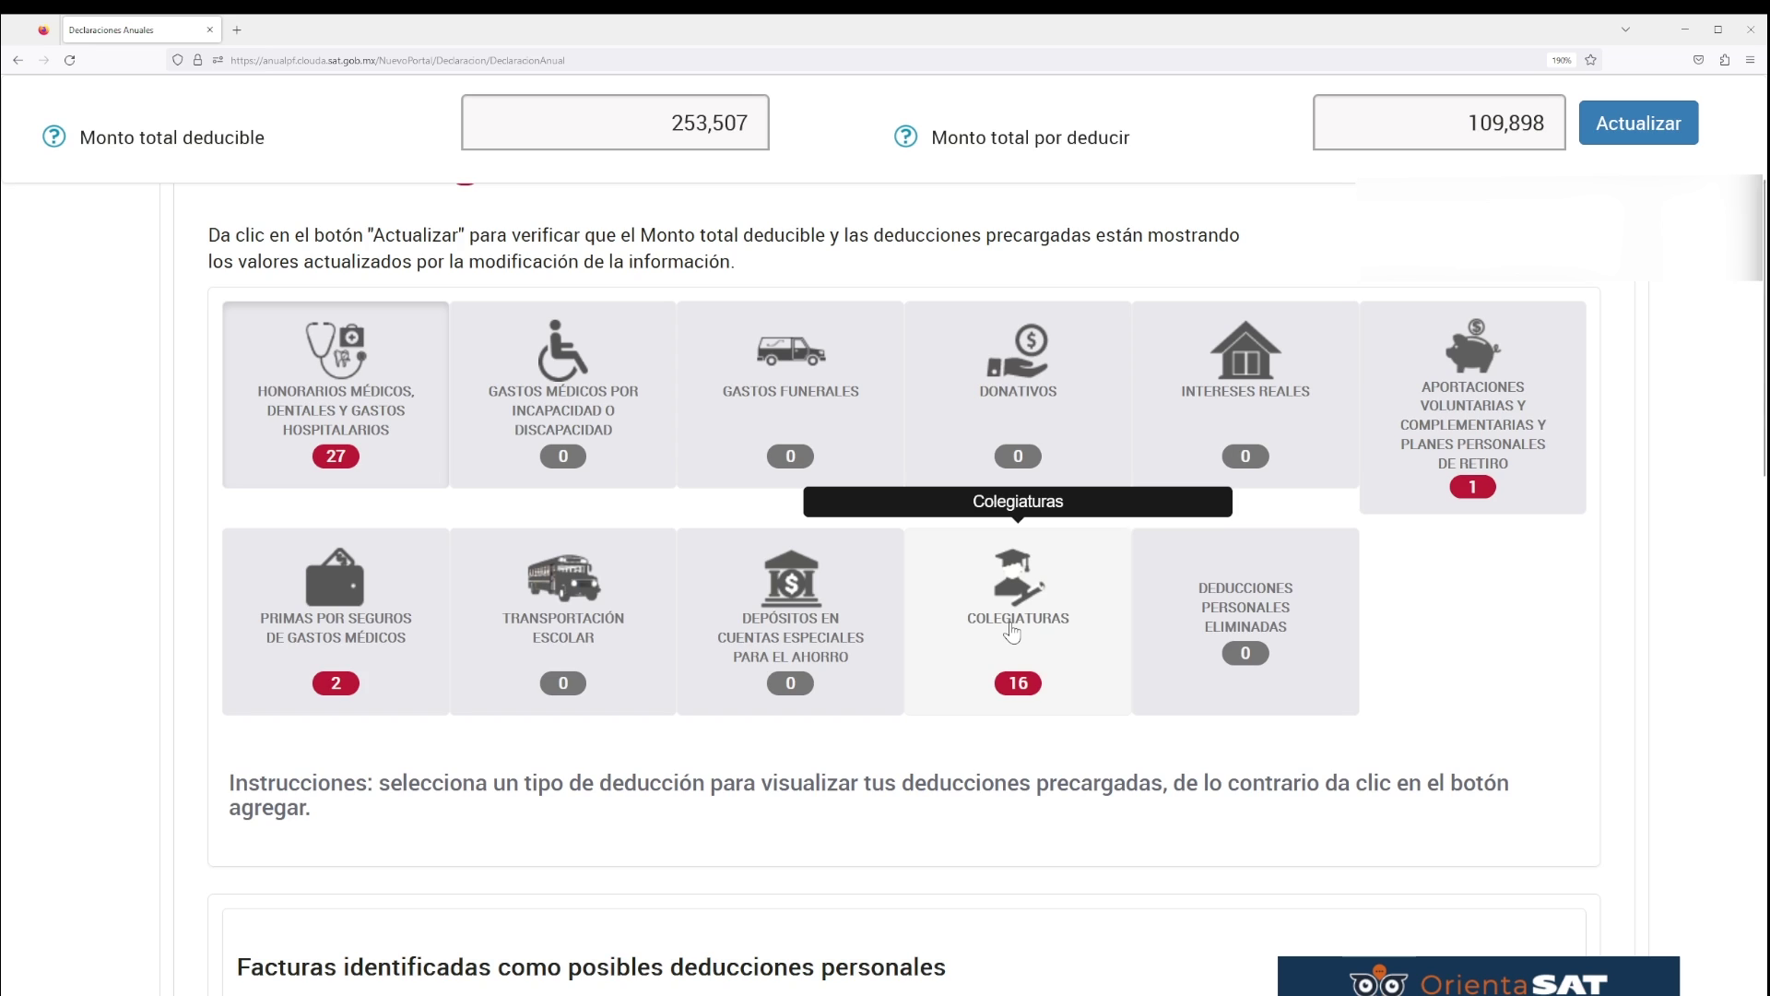
scroll(692, 718, down, 8)
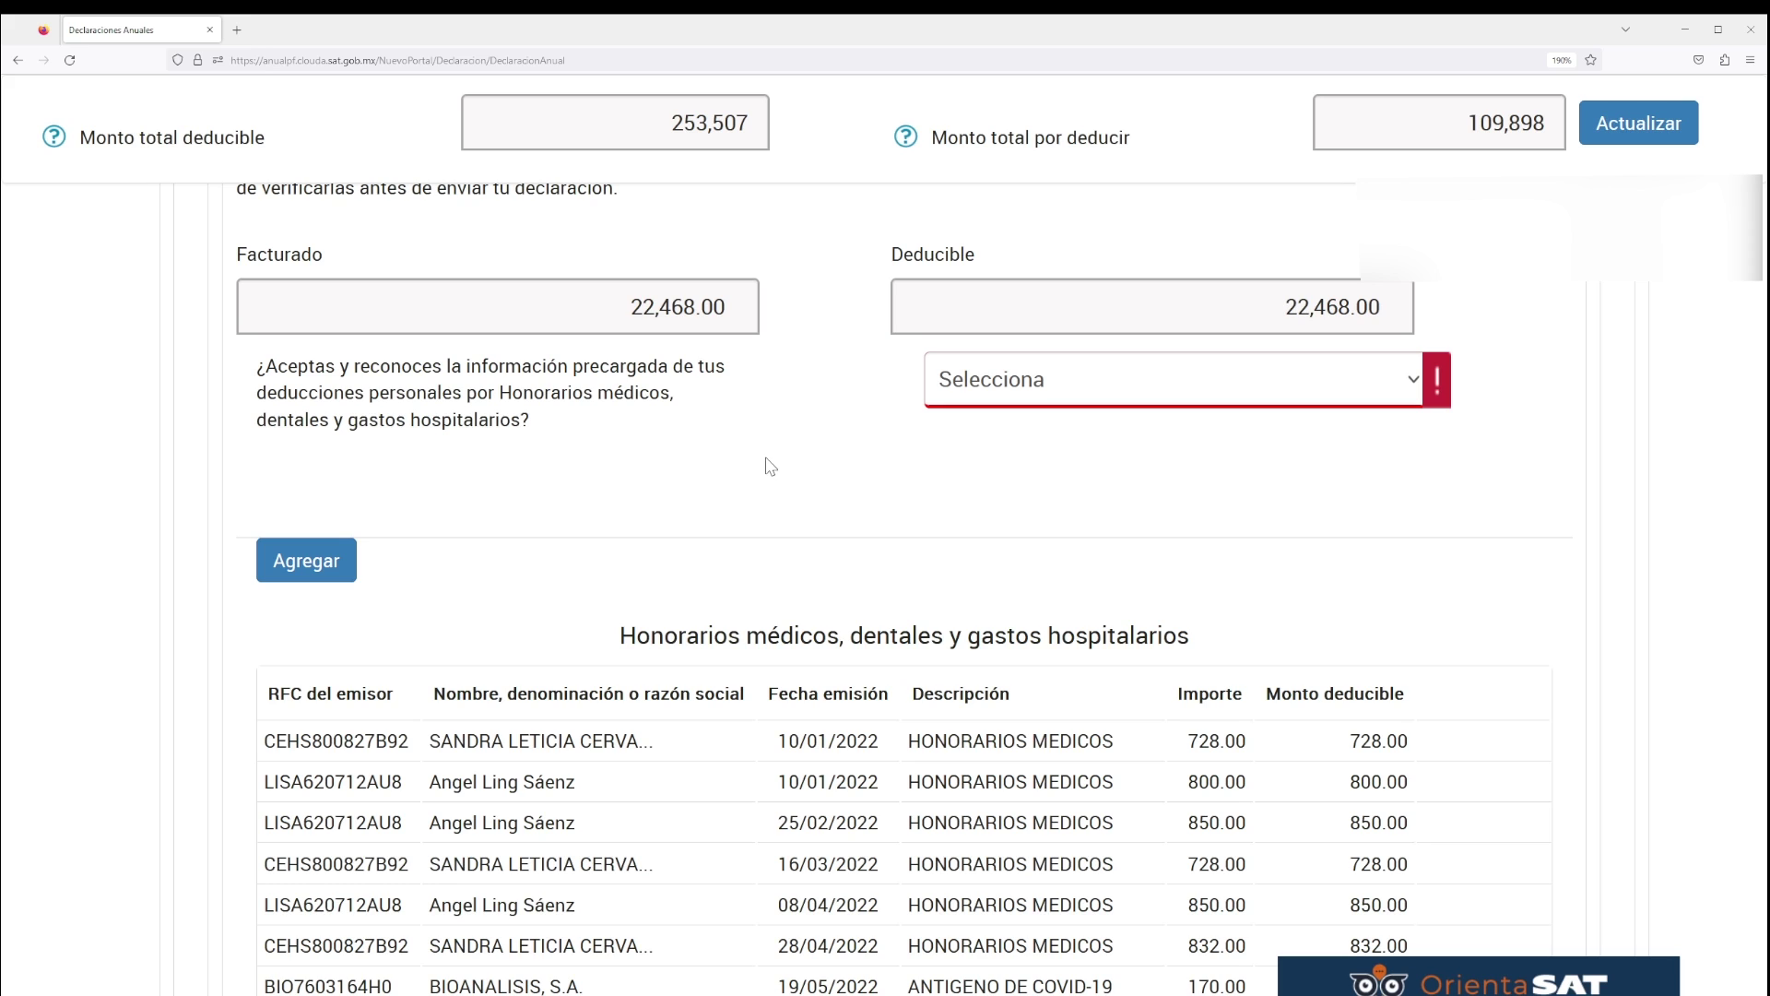
- Answer Sí to accepting the preloaded 22,468.00 medical, dental and hospital fee invoices
click(1056, 379)
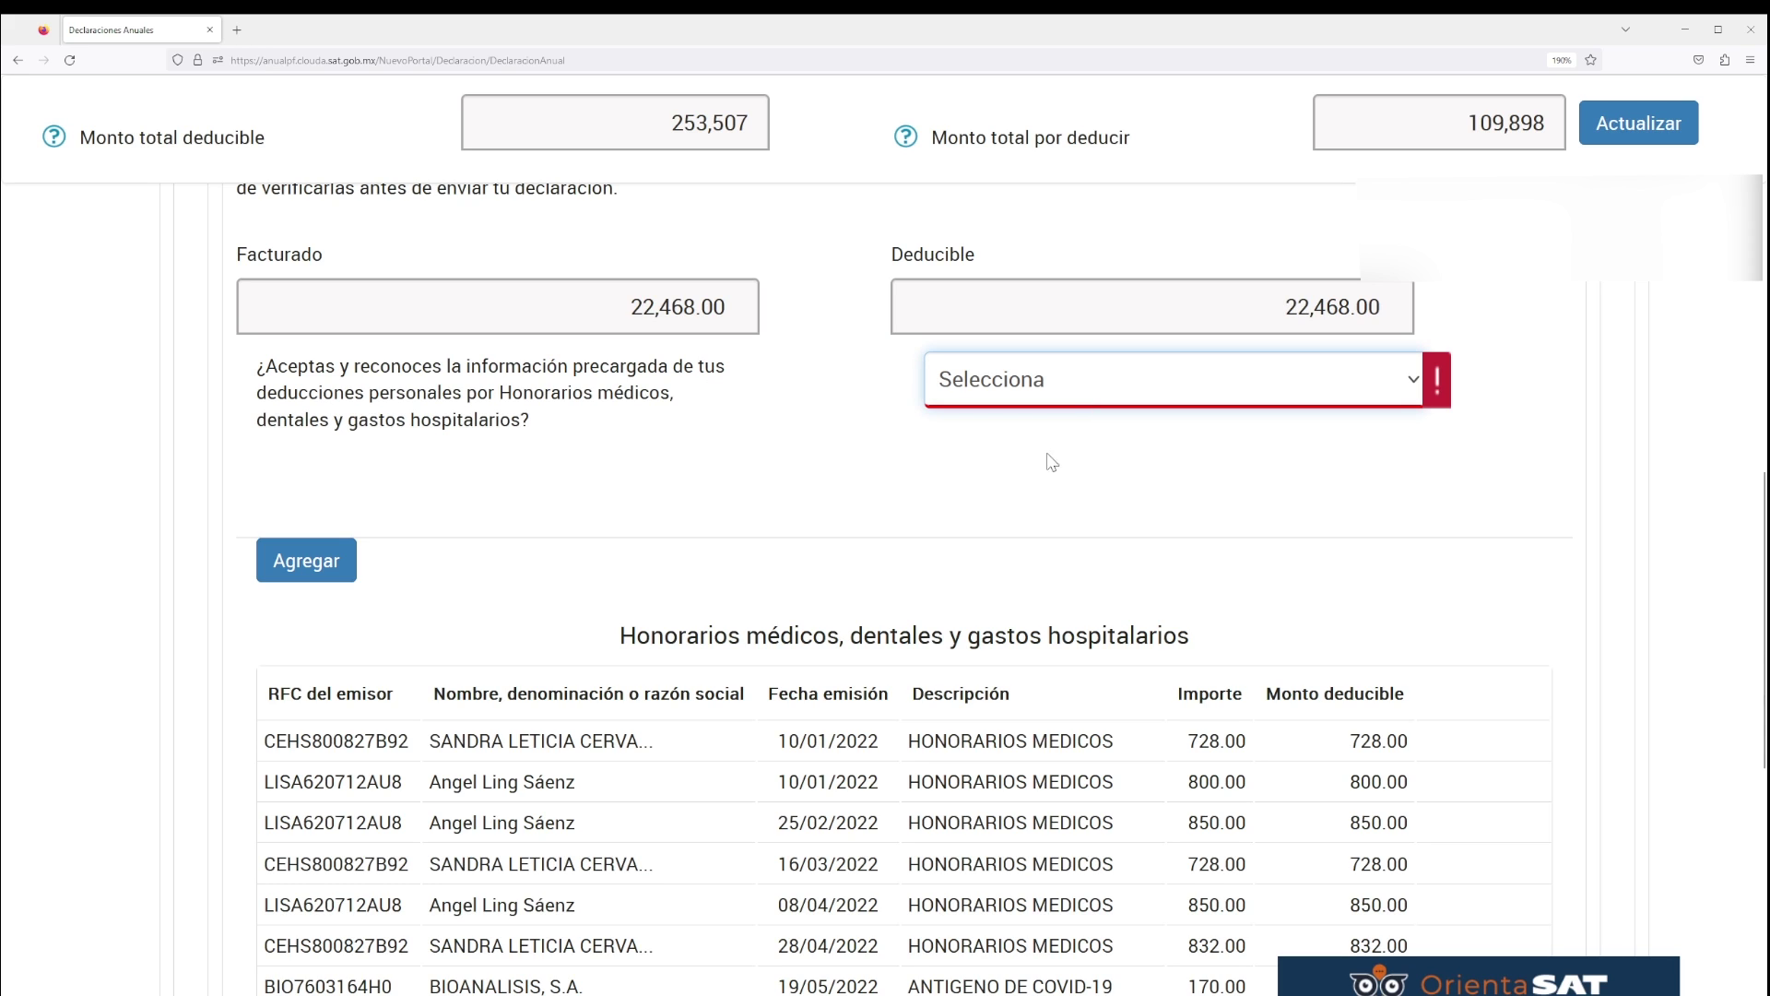
key(Down)
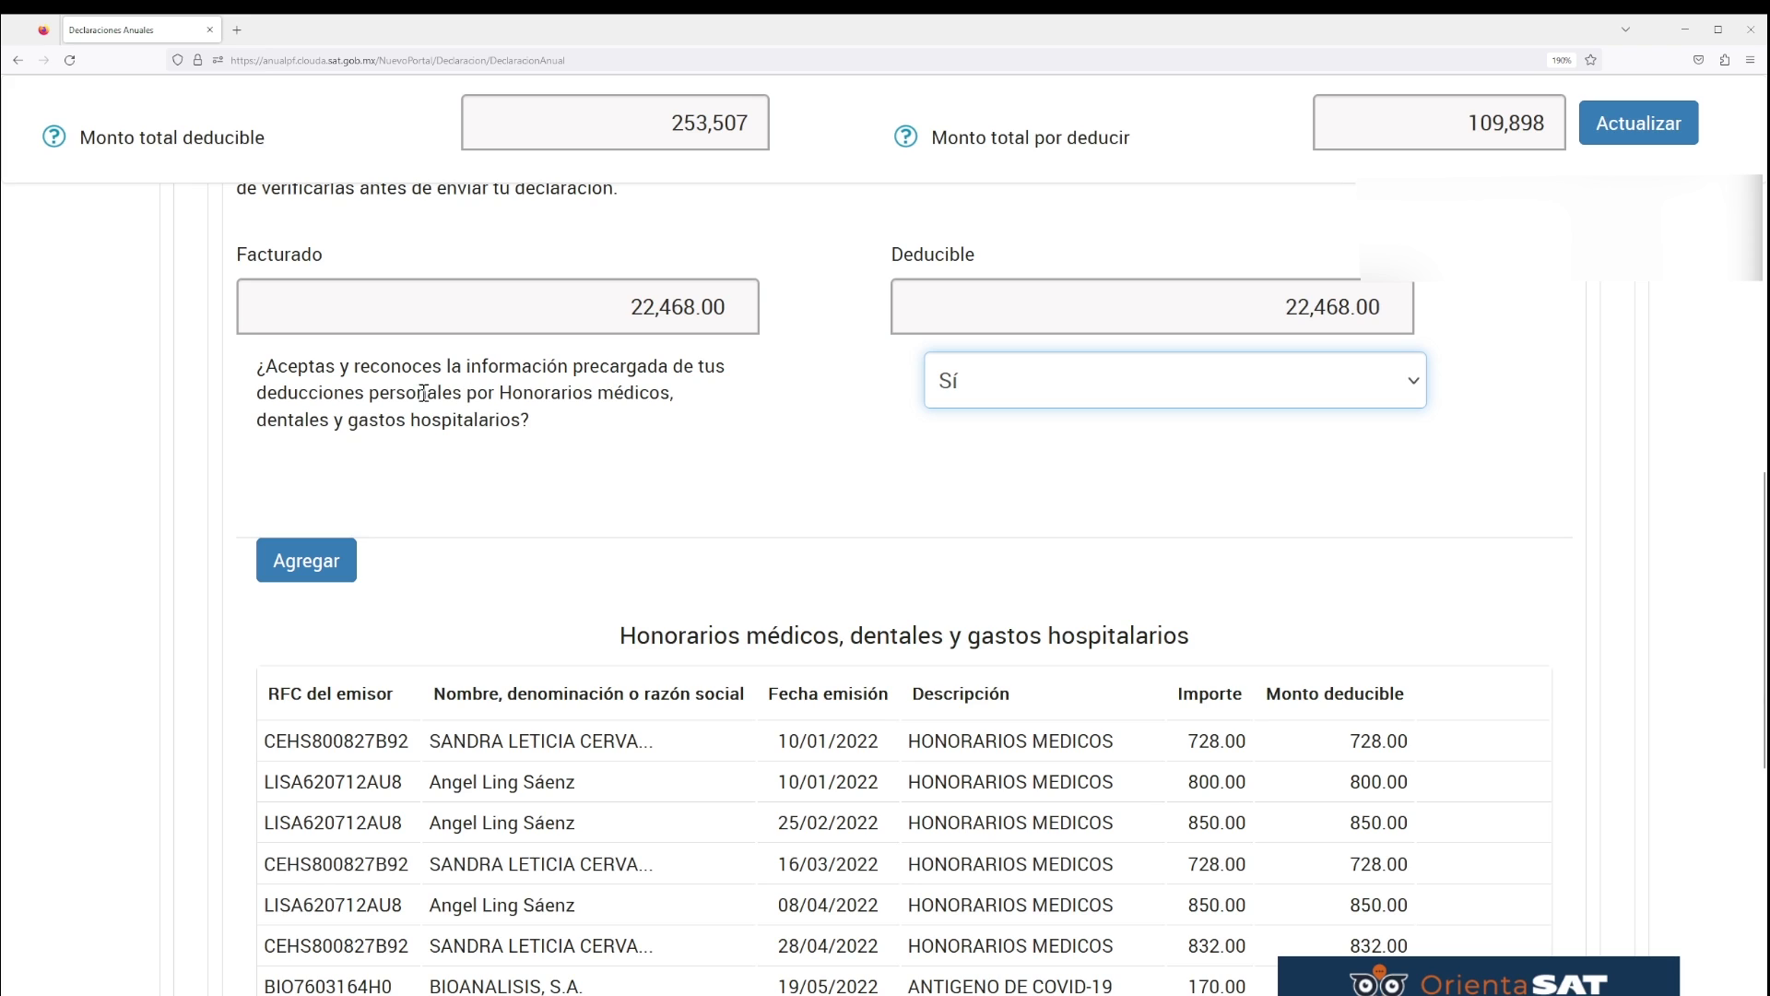
drag(466, 392, 488, 422)
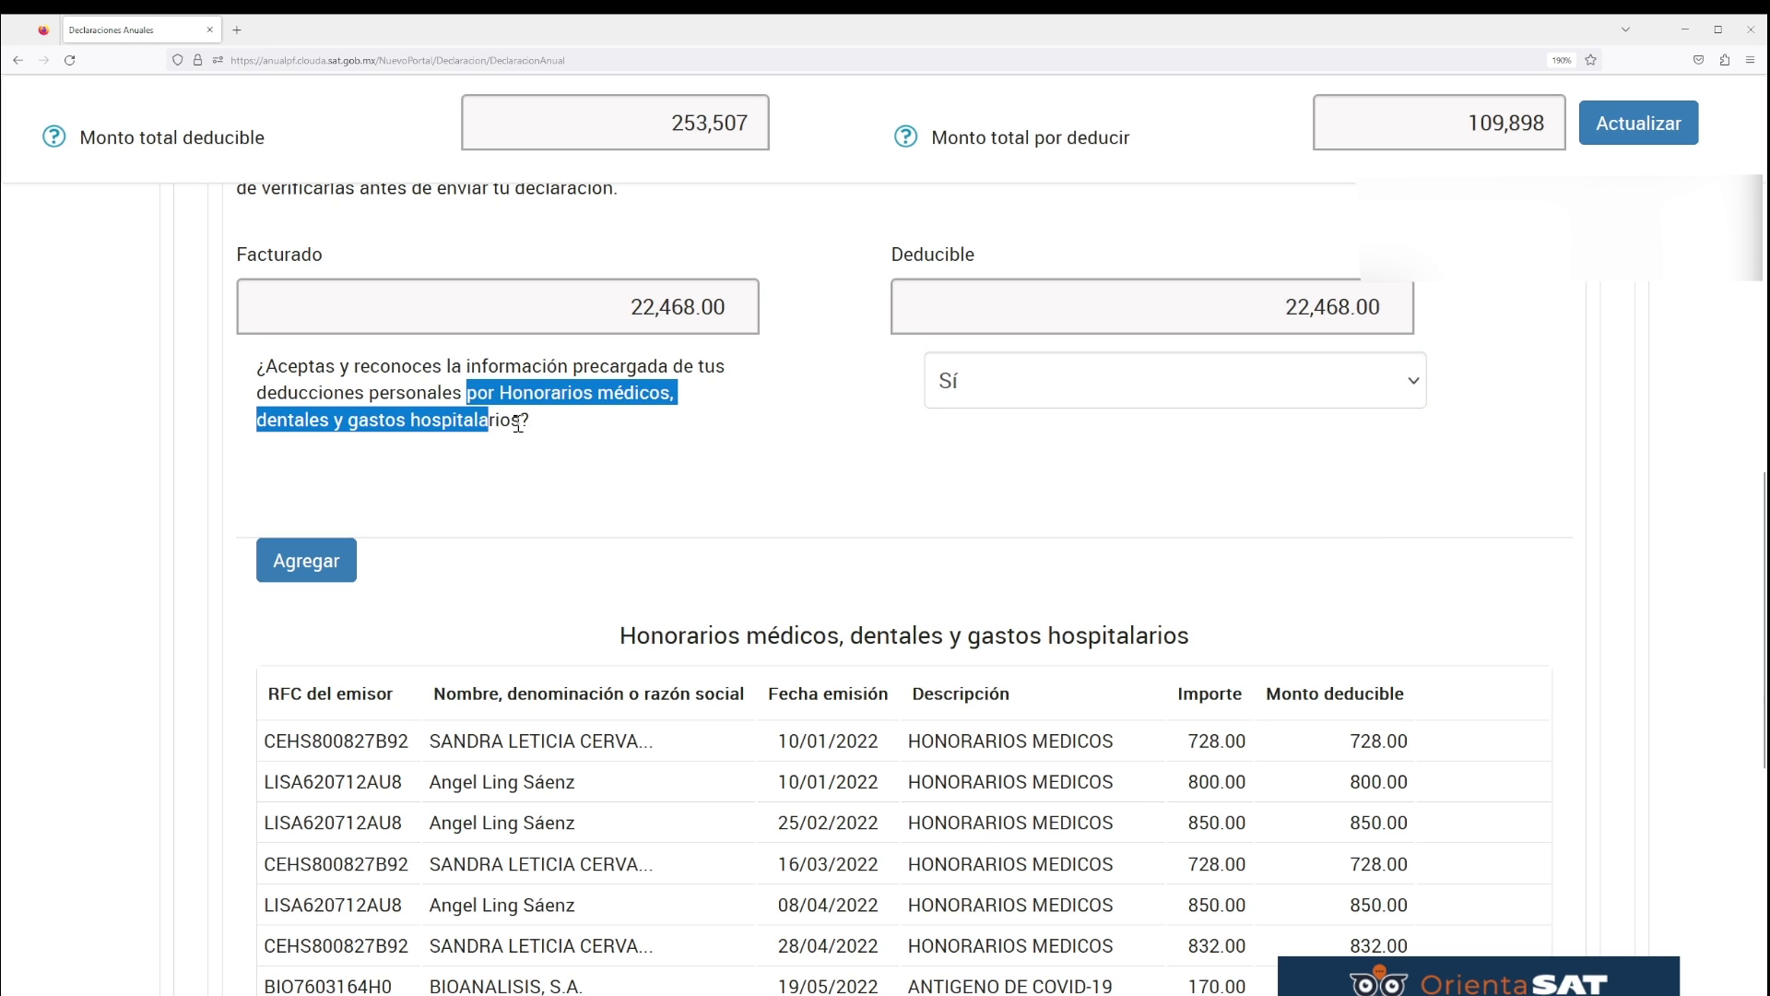
click(518, 425)
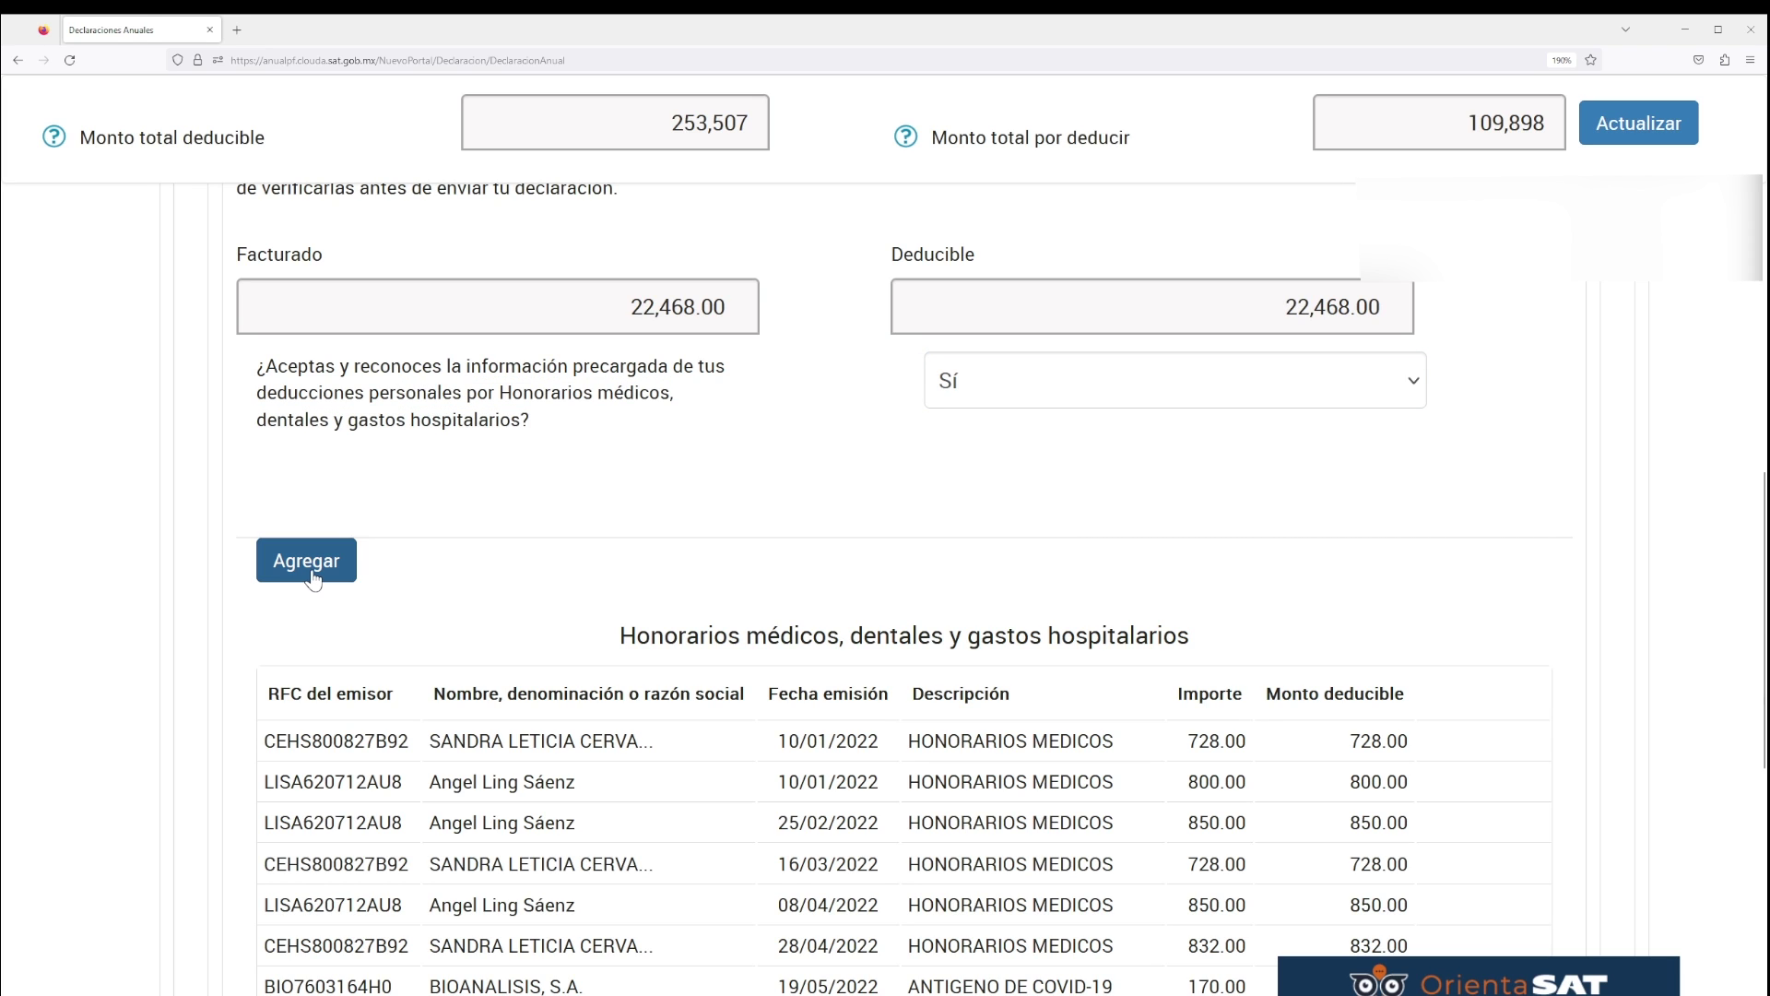
scroll(632, 498, up, 2)
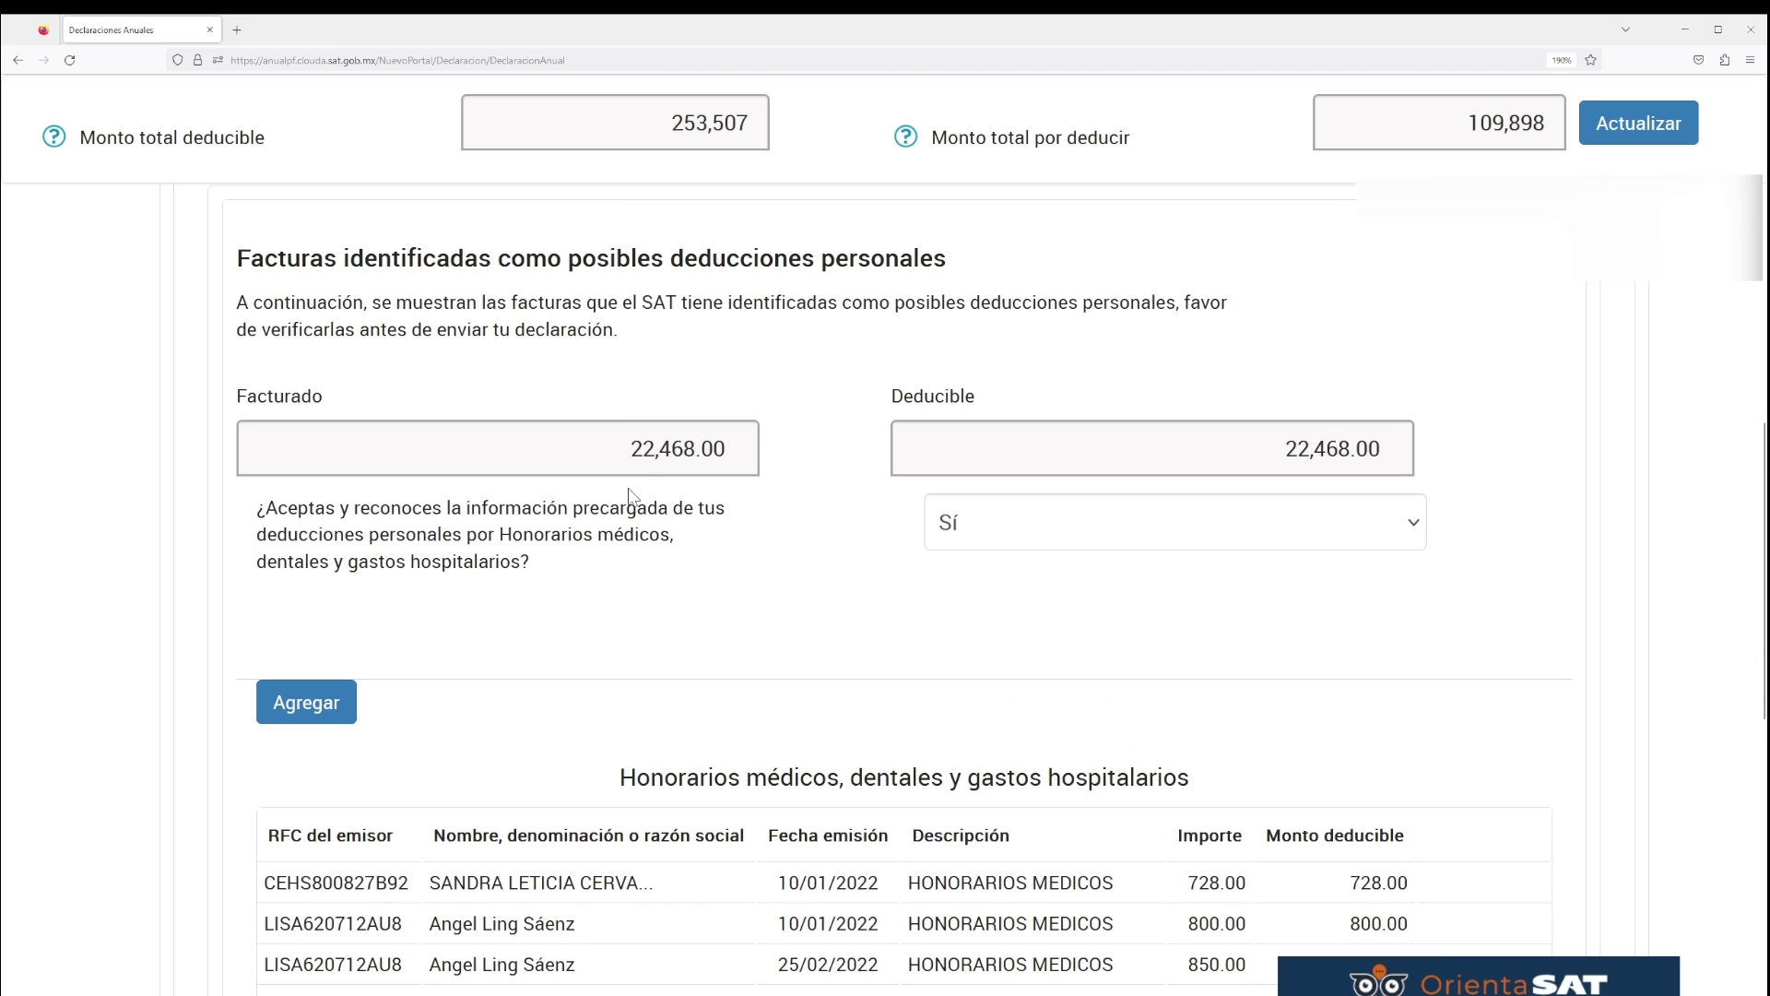
scroll(633, 498, up, 6)
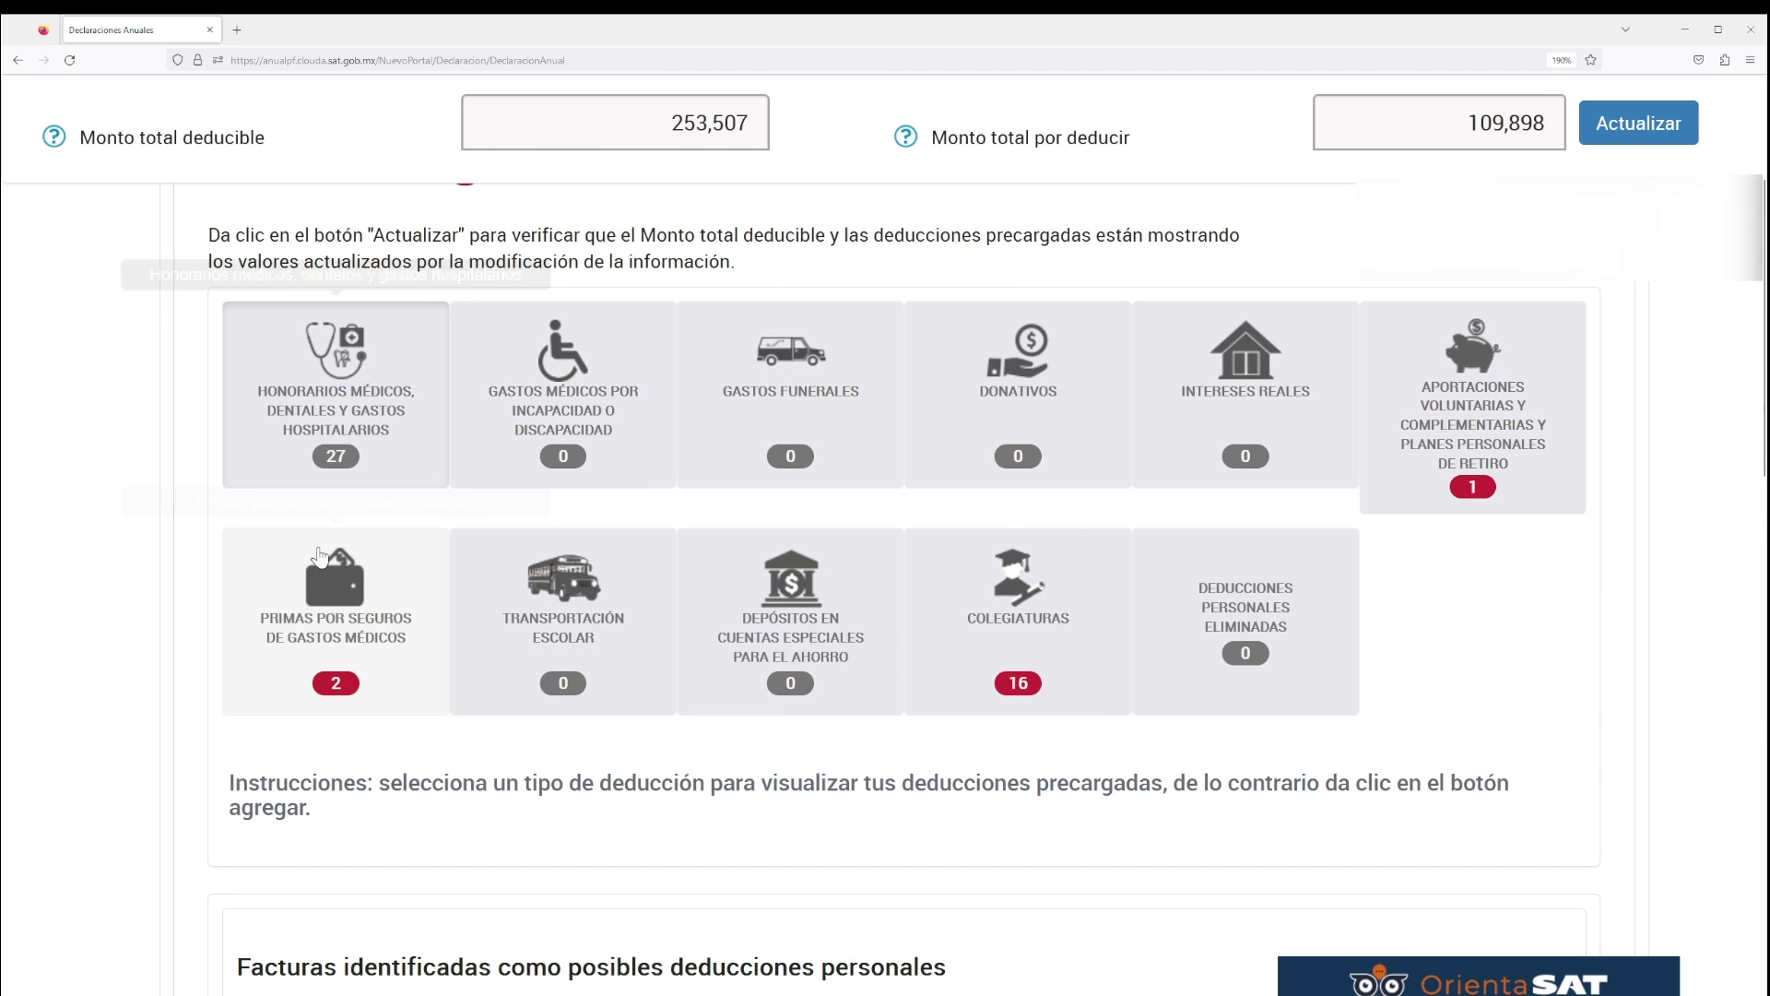
- Accept the 175,000.00 voluntary retirement contributions by answering Sí
click(1533, 428)
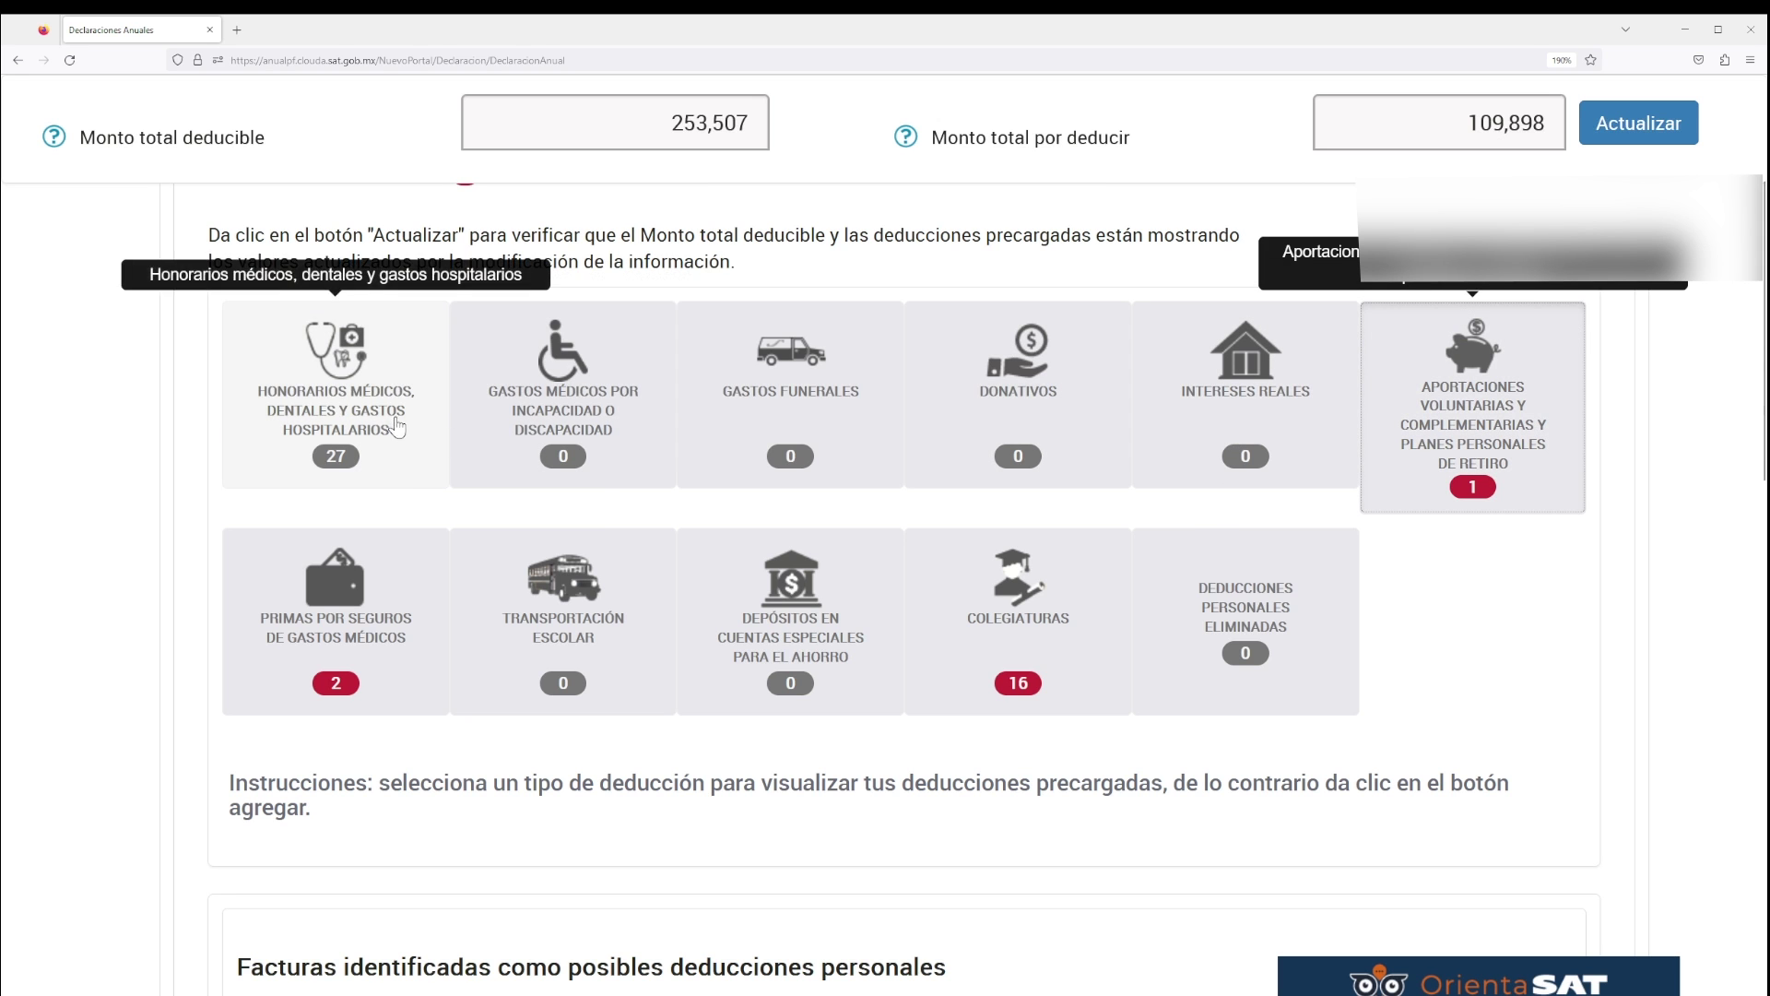
scroll(572, 442, down, 3)
scroll(601, 484, down, 2)
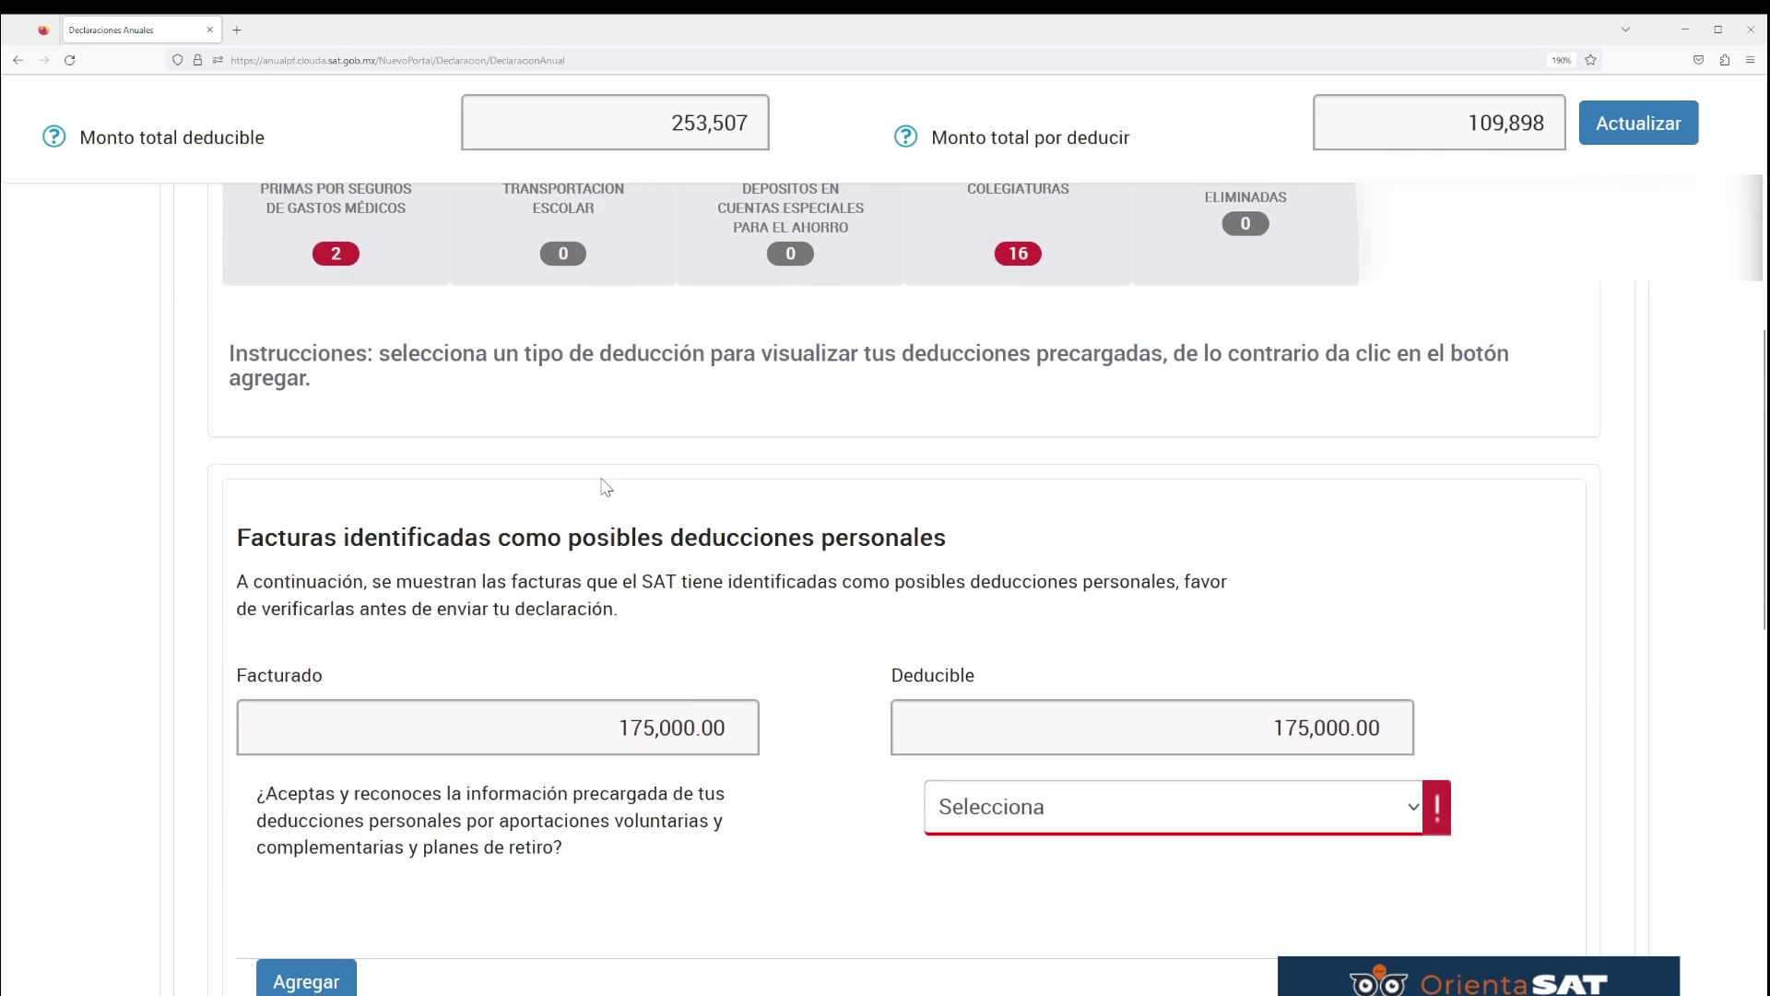
scroll(623, 501, down, 3)
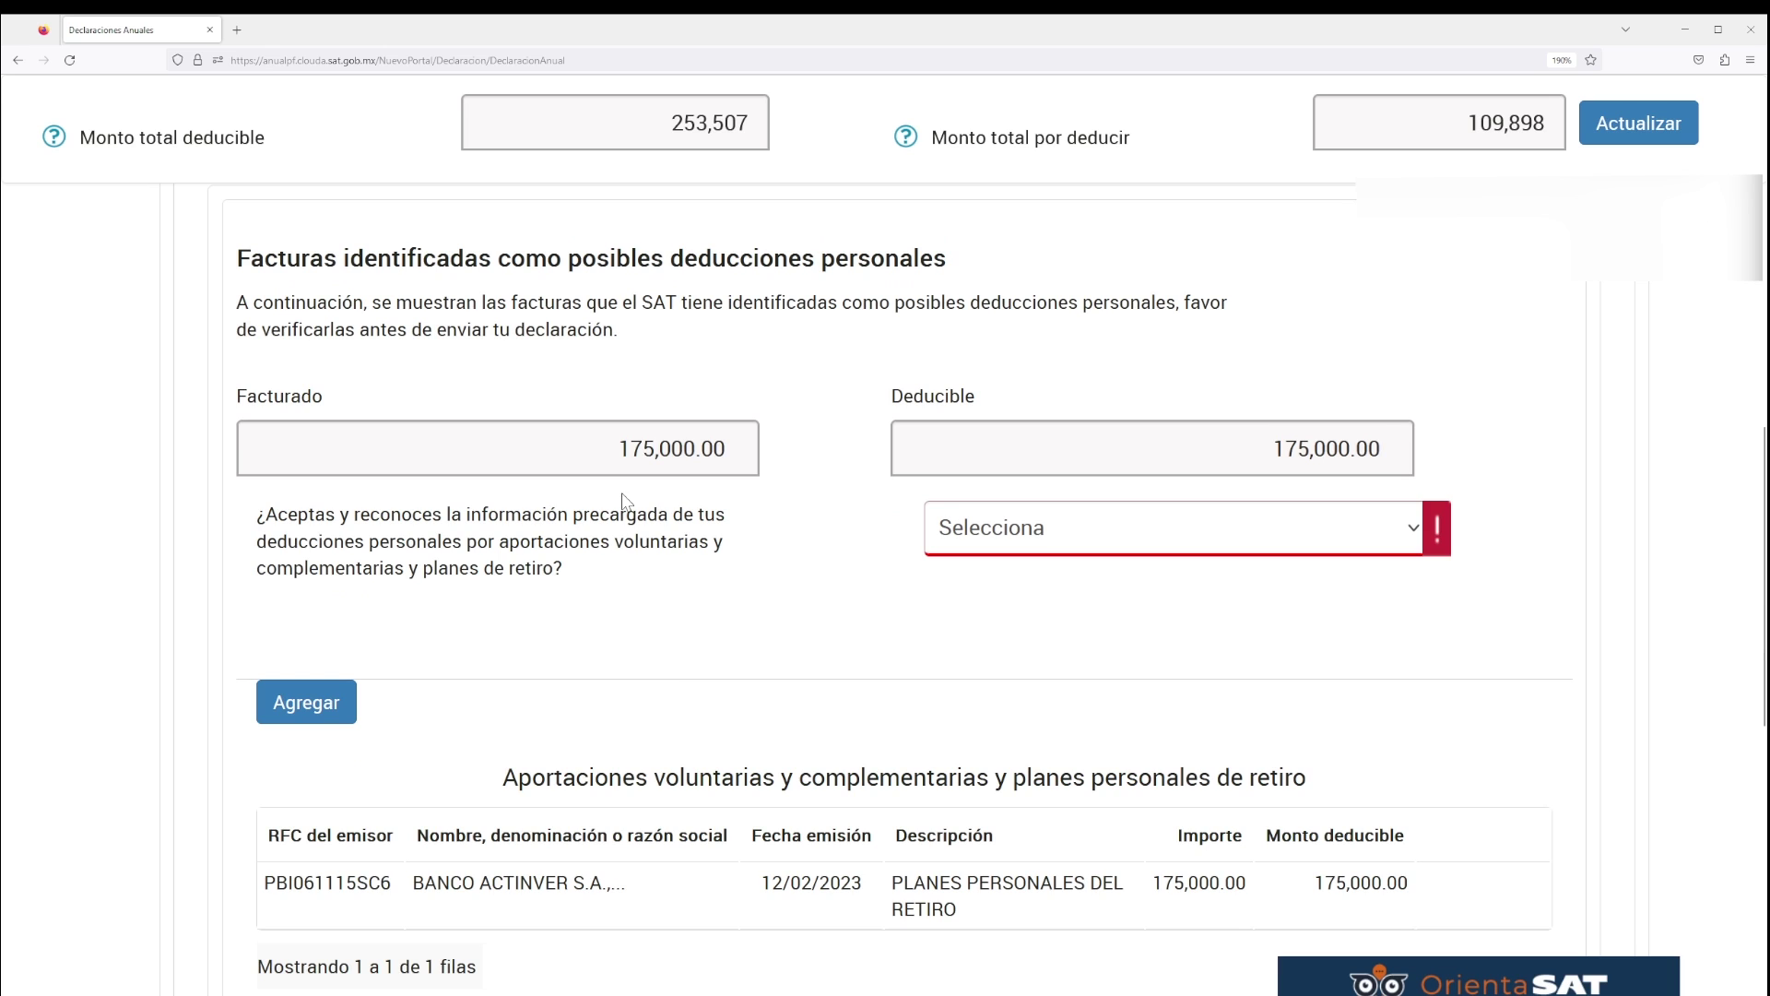
click(1173, 533)
click(1042, 642)
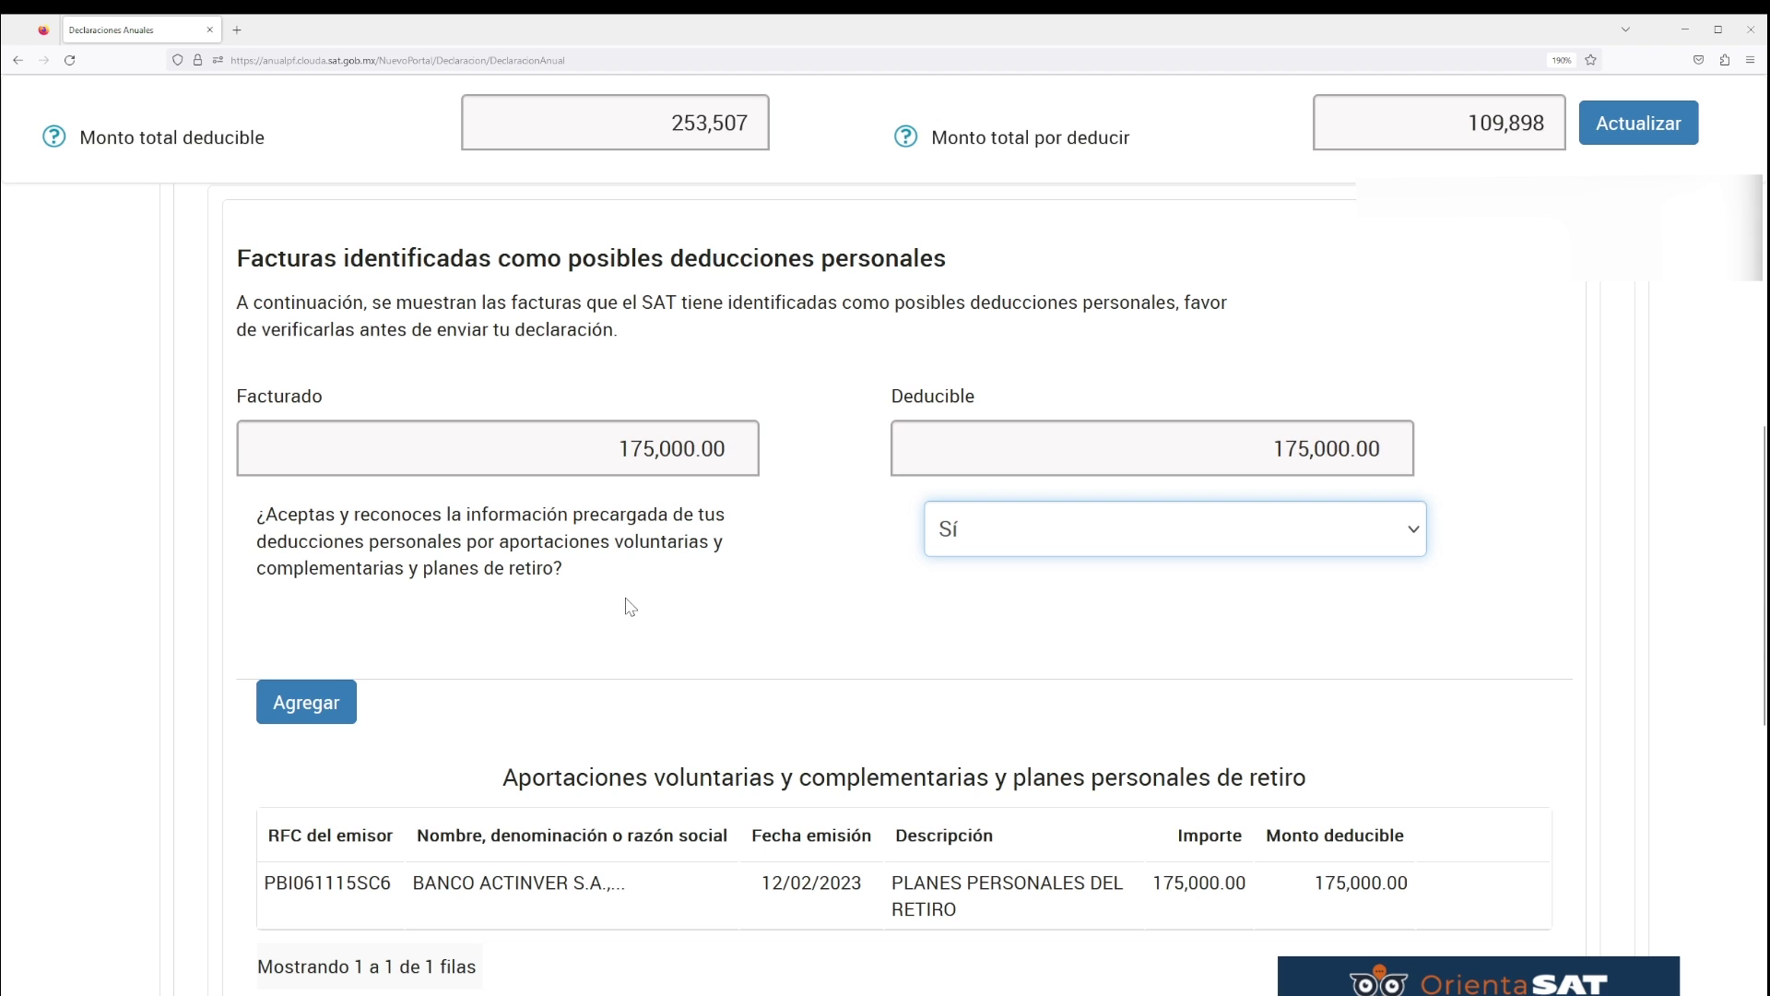
- Check the Primas por seguros invoices, then show the expanded Determinación del ISR details
scroll(630, 605, up, 4)
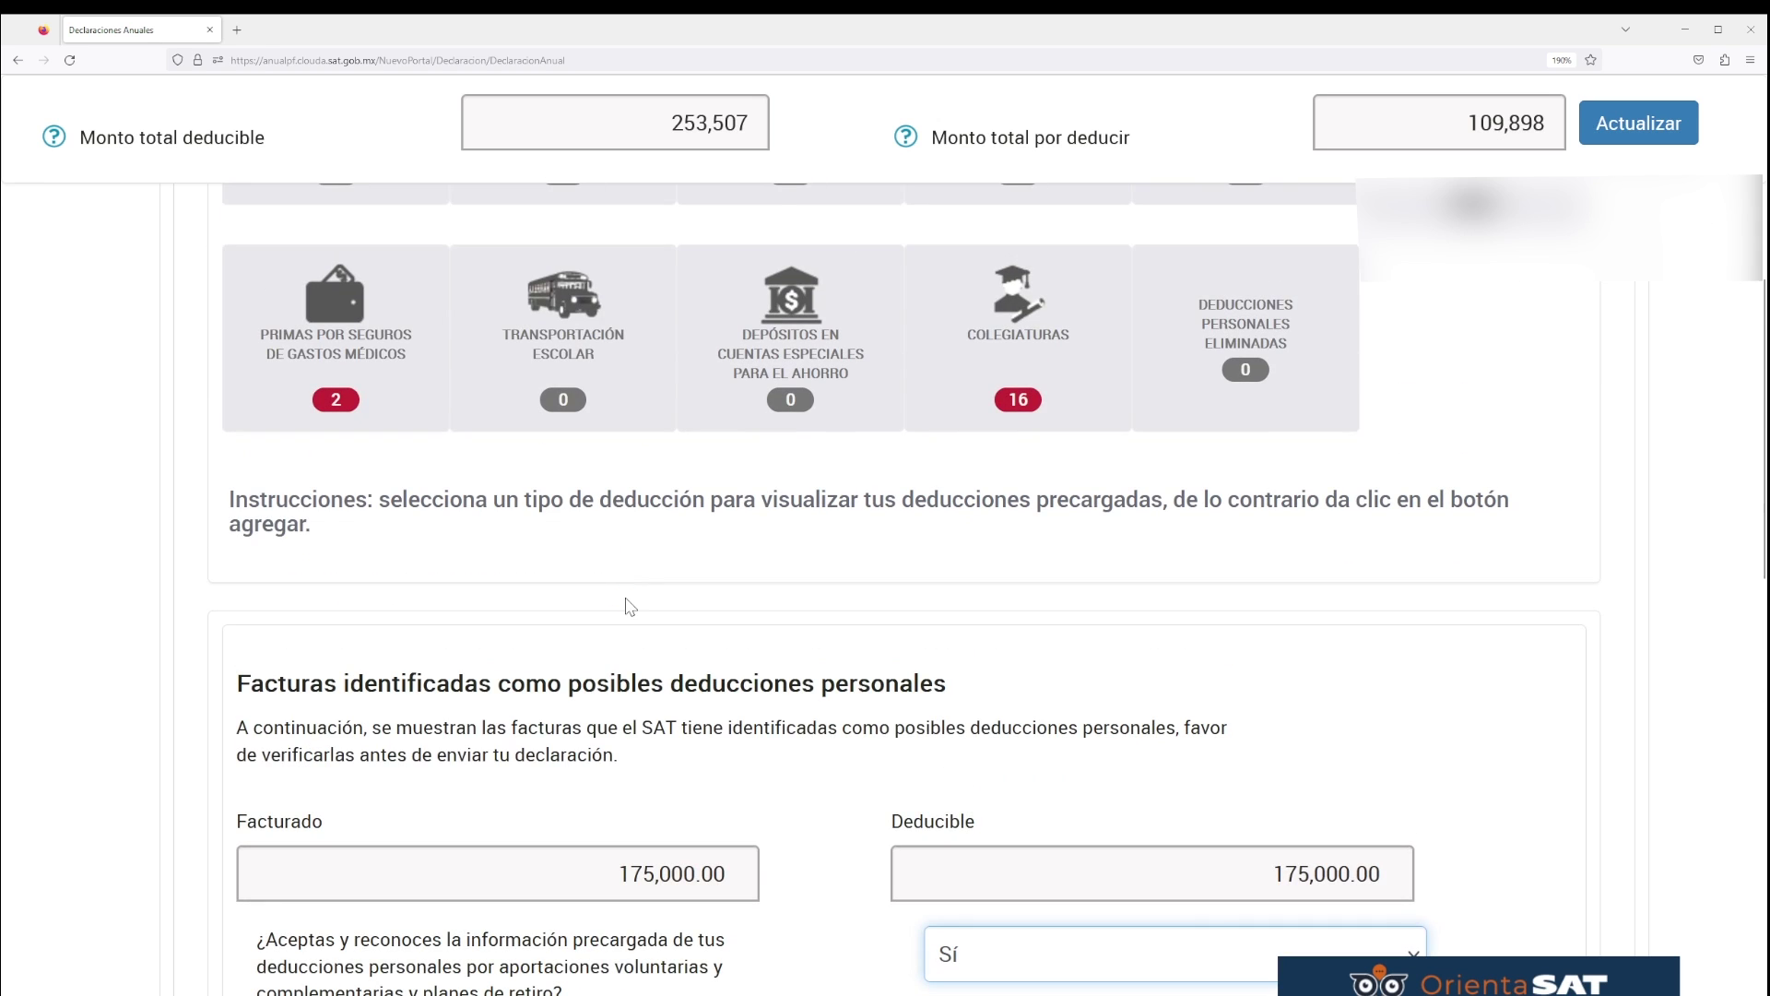
click(351, 368)
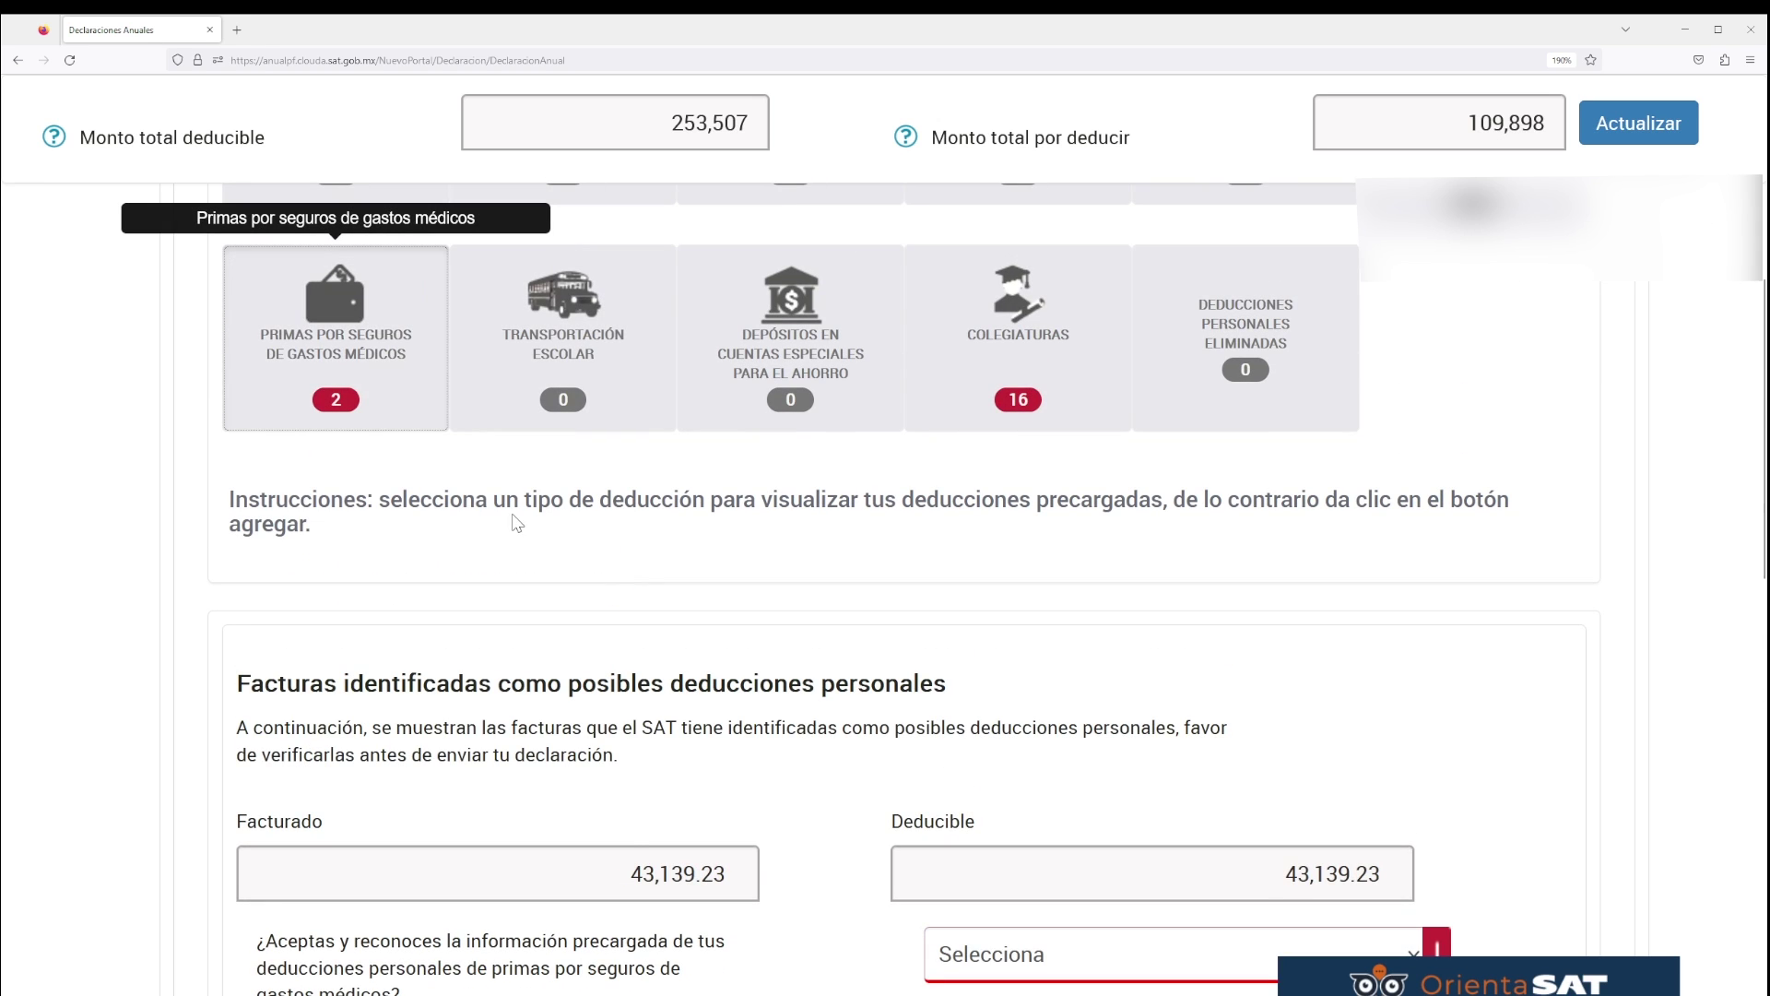
scroll(1518, 735, up, 3)
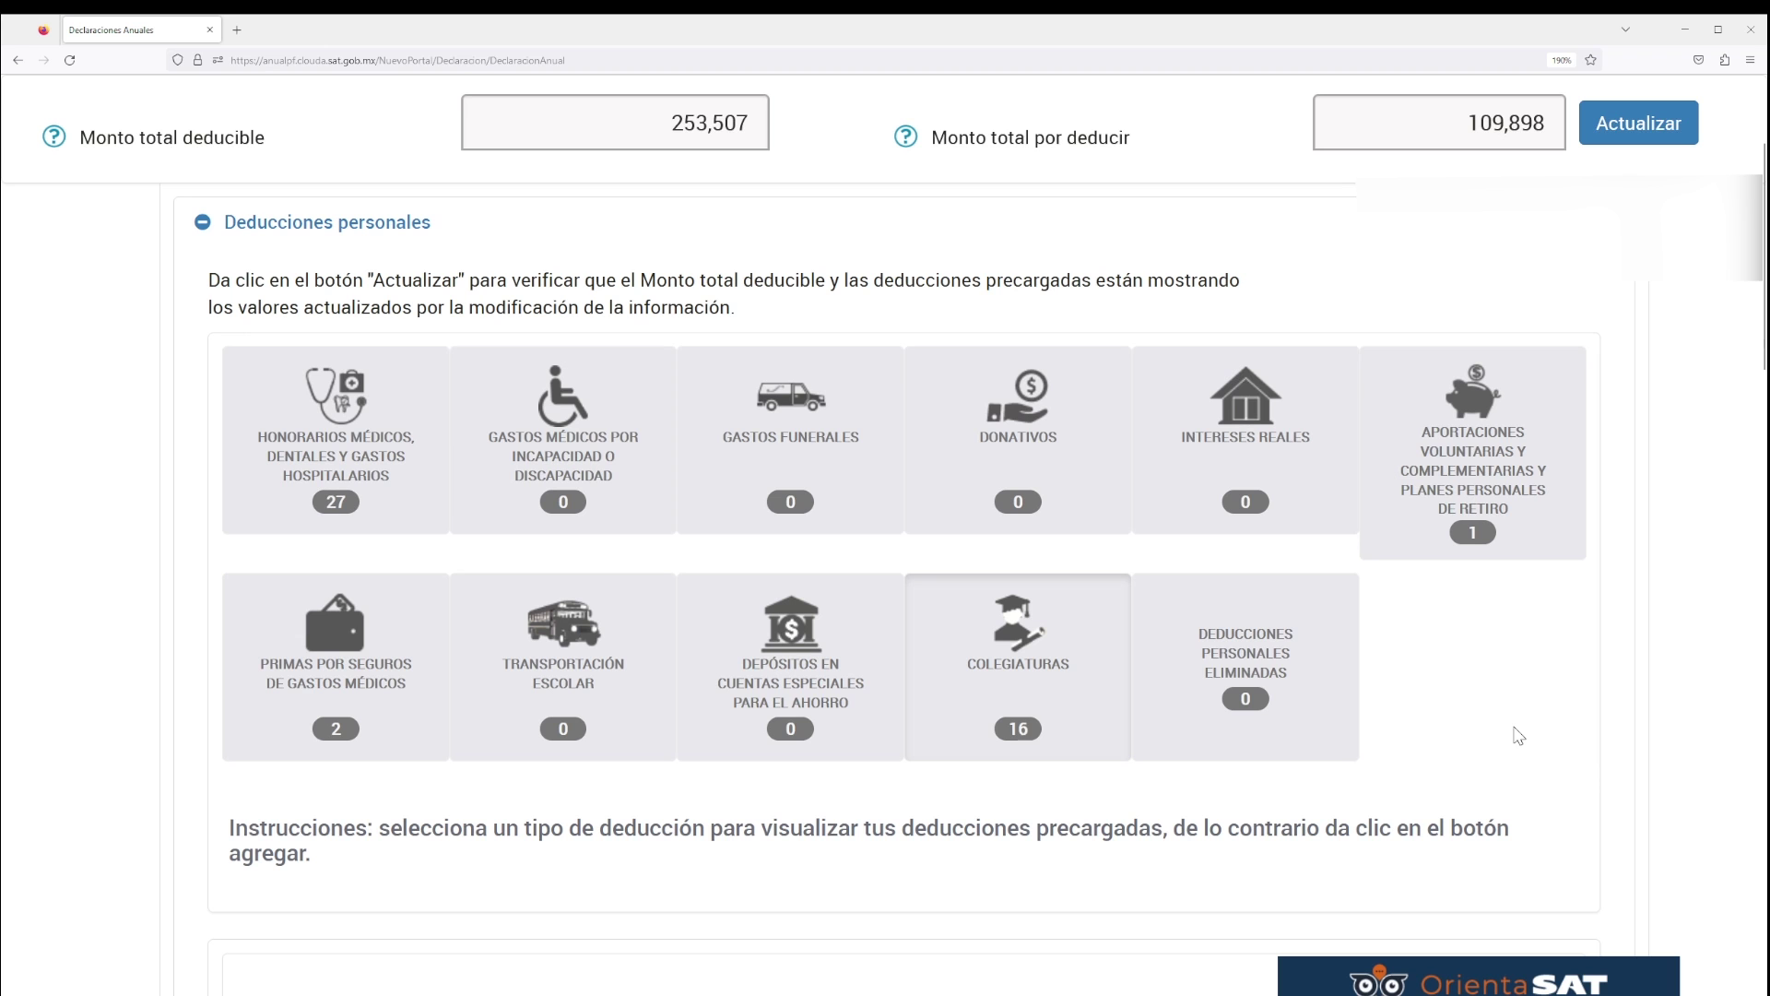
scroll(1540, 719, up, 4)
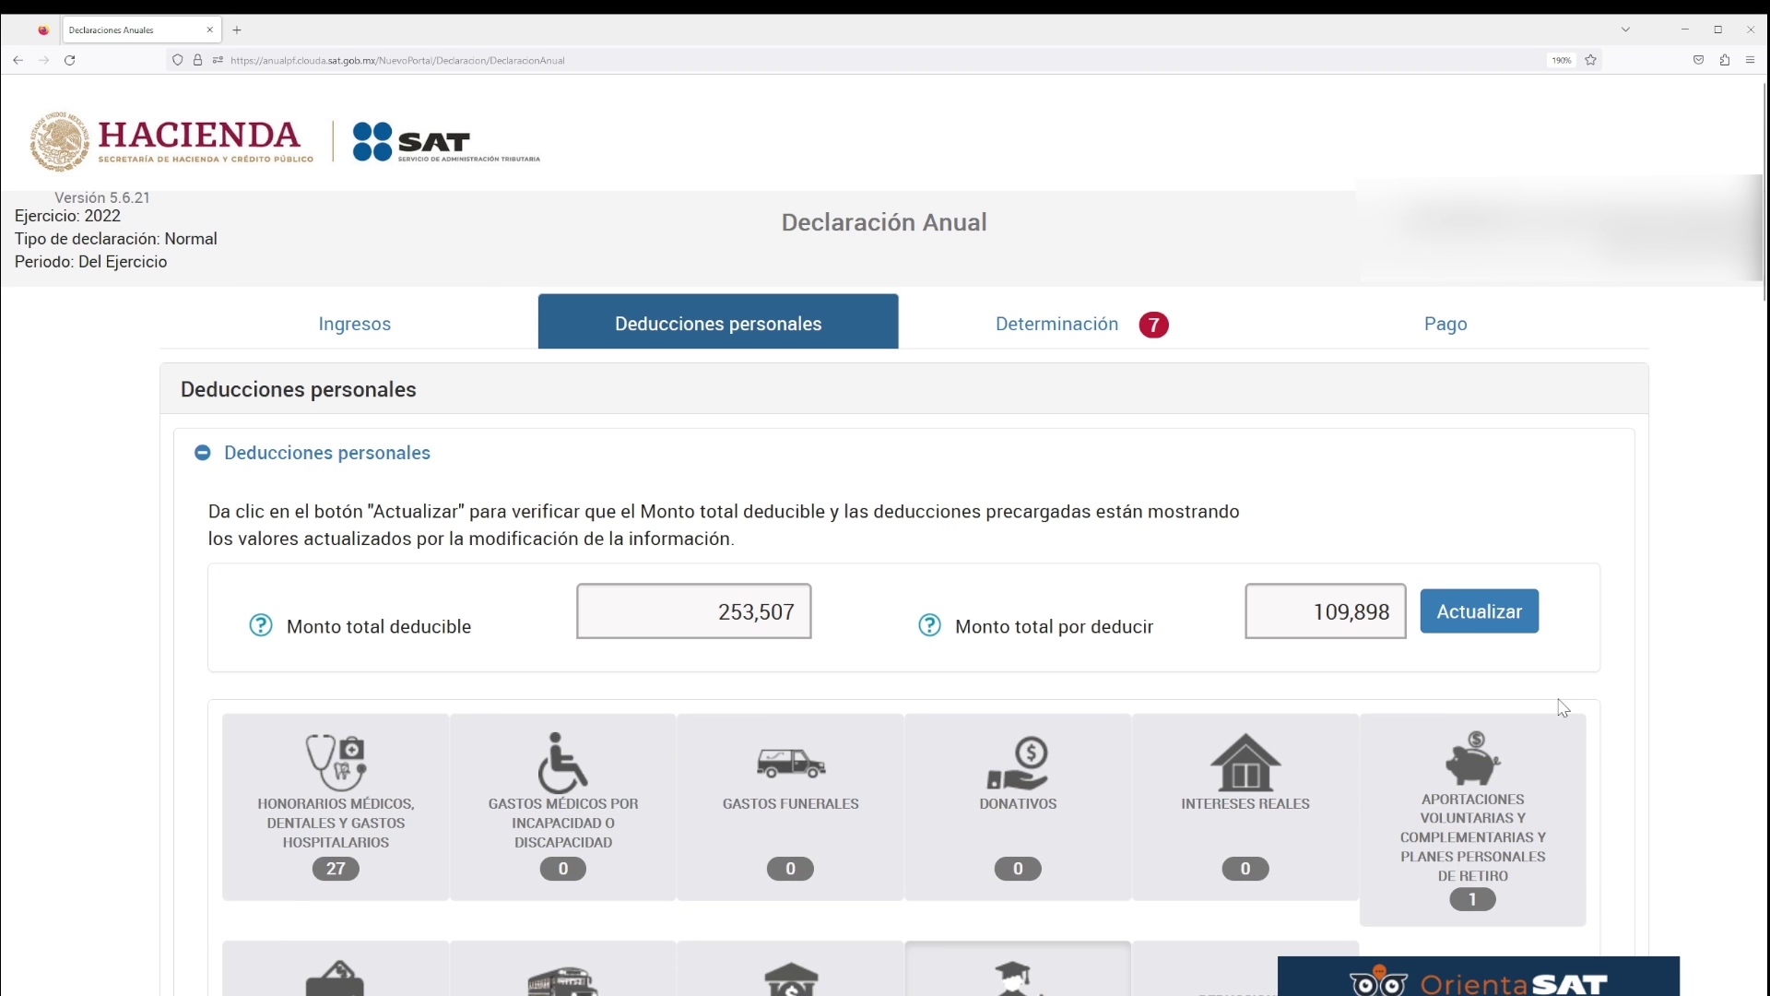
click(1069, 337)
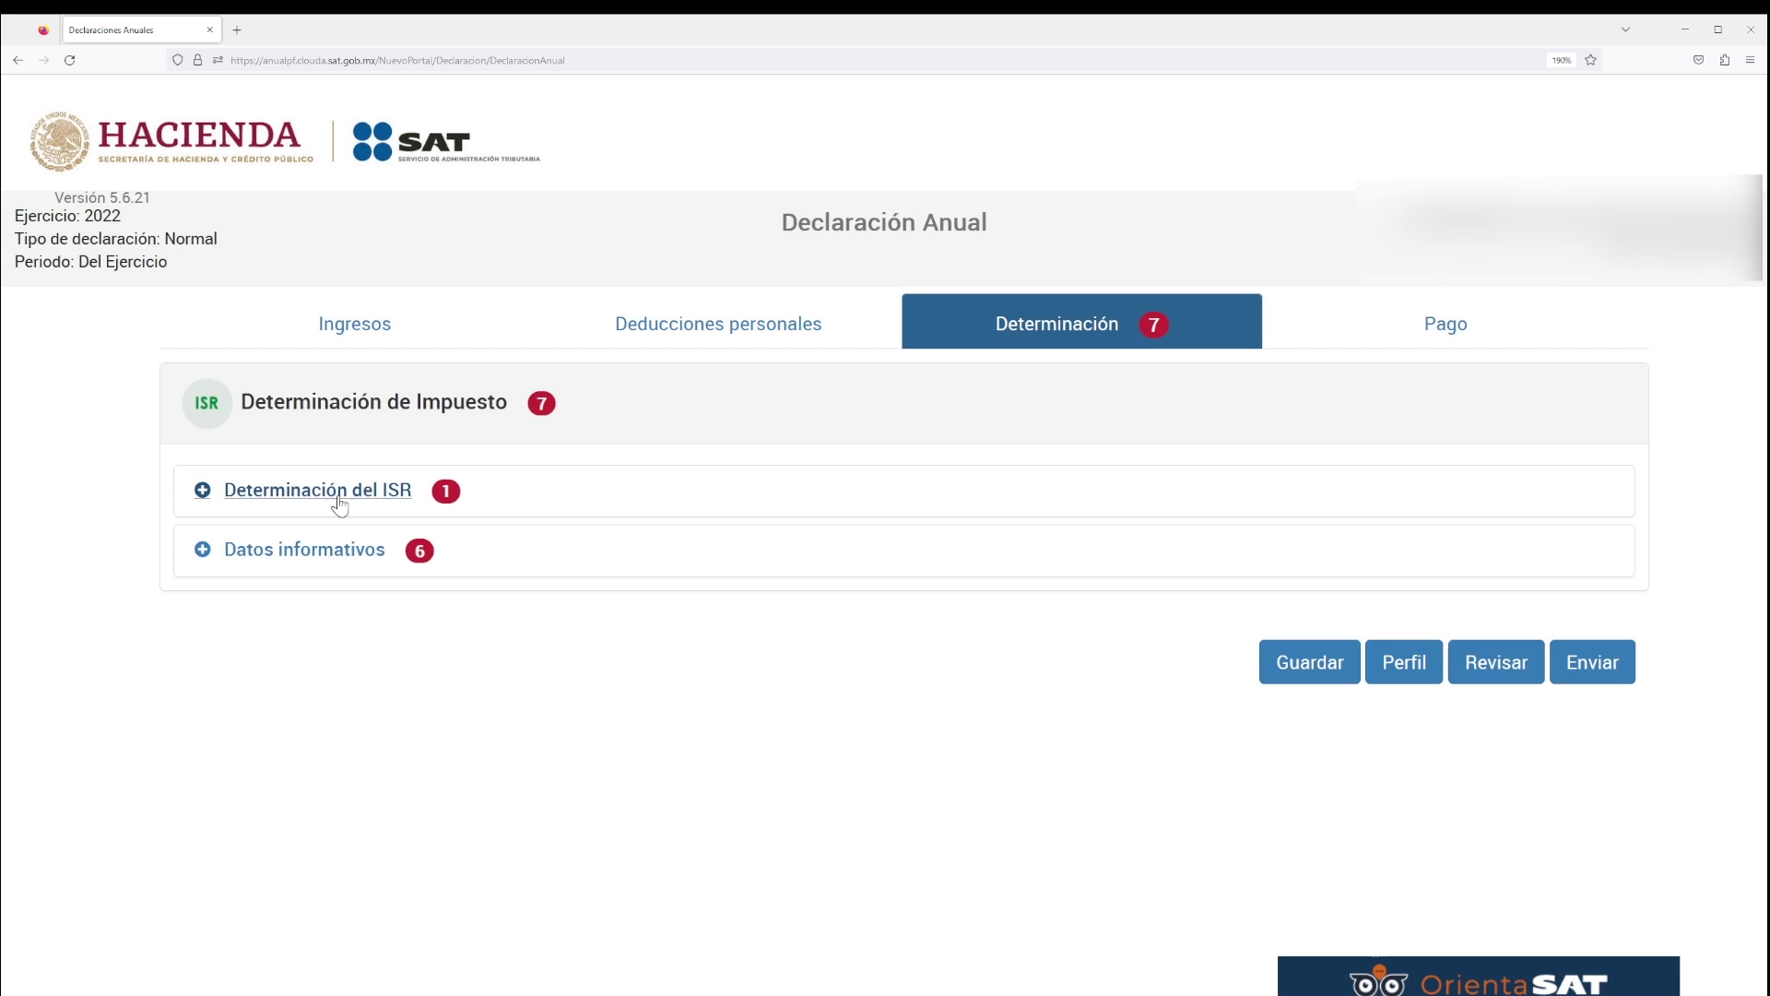
click(367, 486)
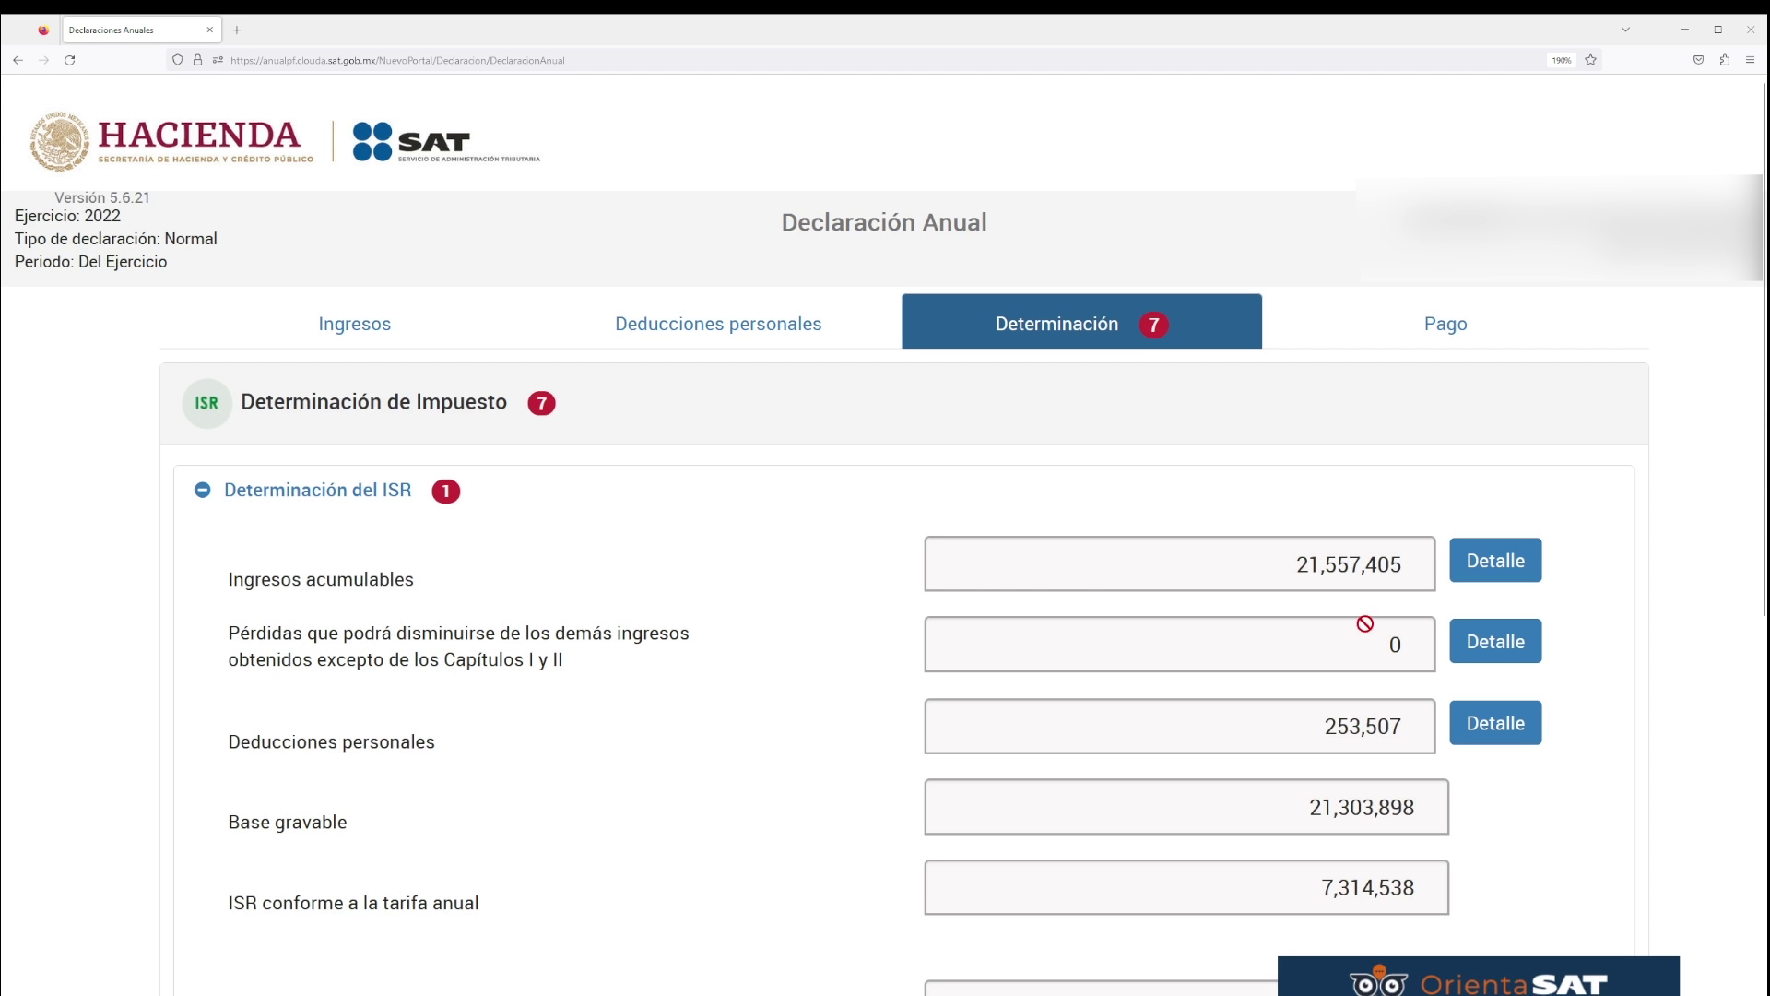
- Review the accumulable income breakdown: 21,557,405 business activity and 0 interest
click(1496, 562)
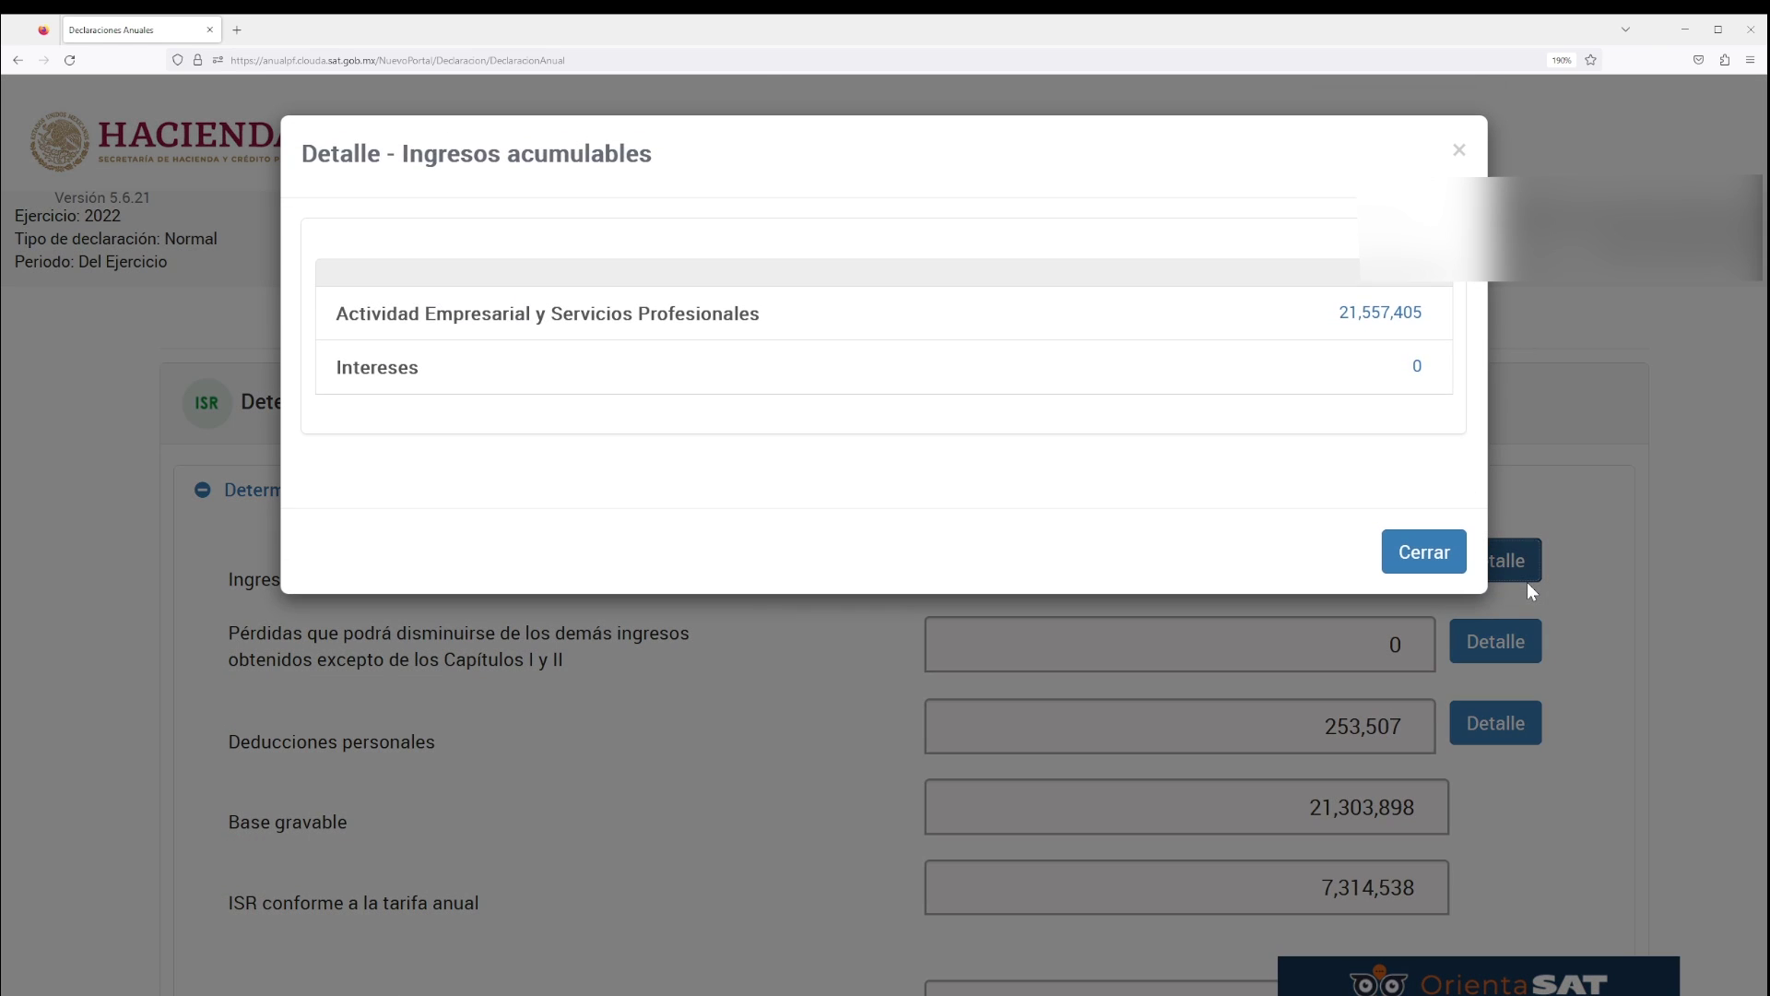
drag(336, 319, 853, 314)
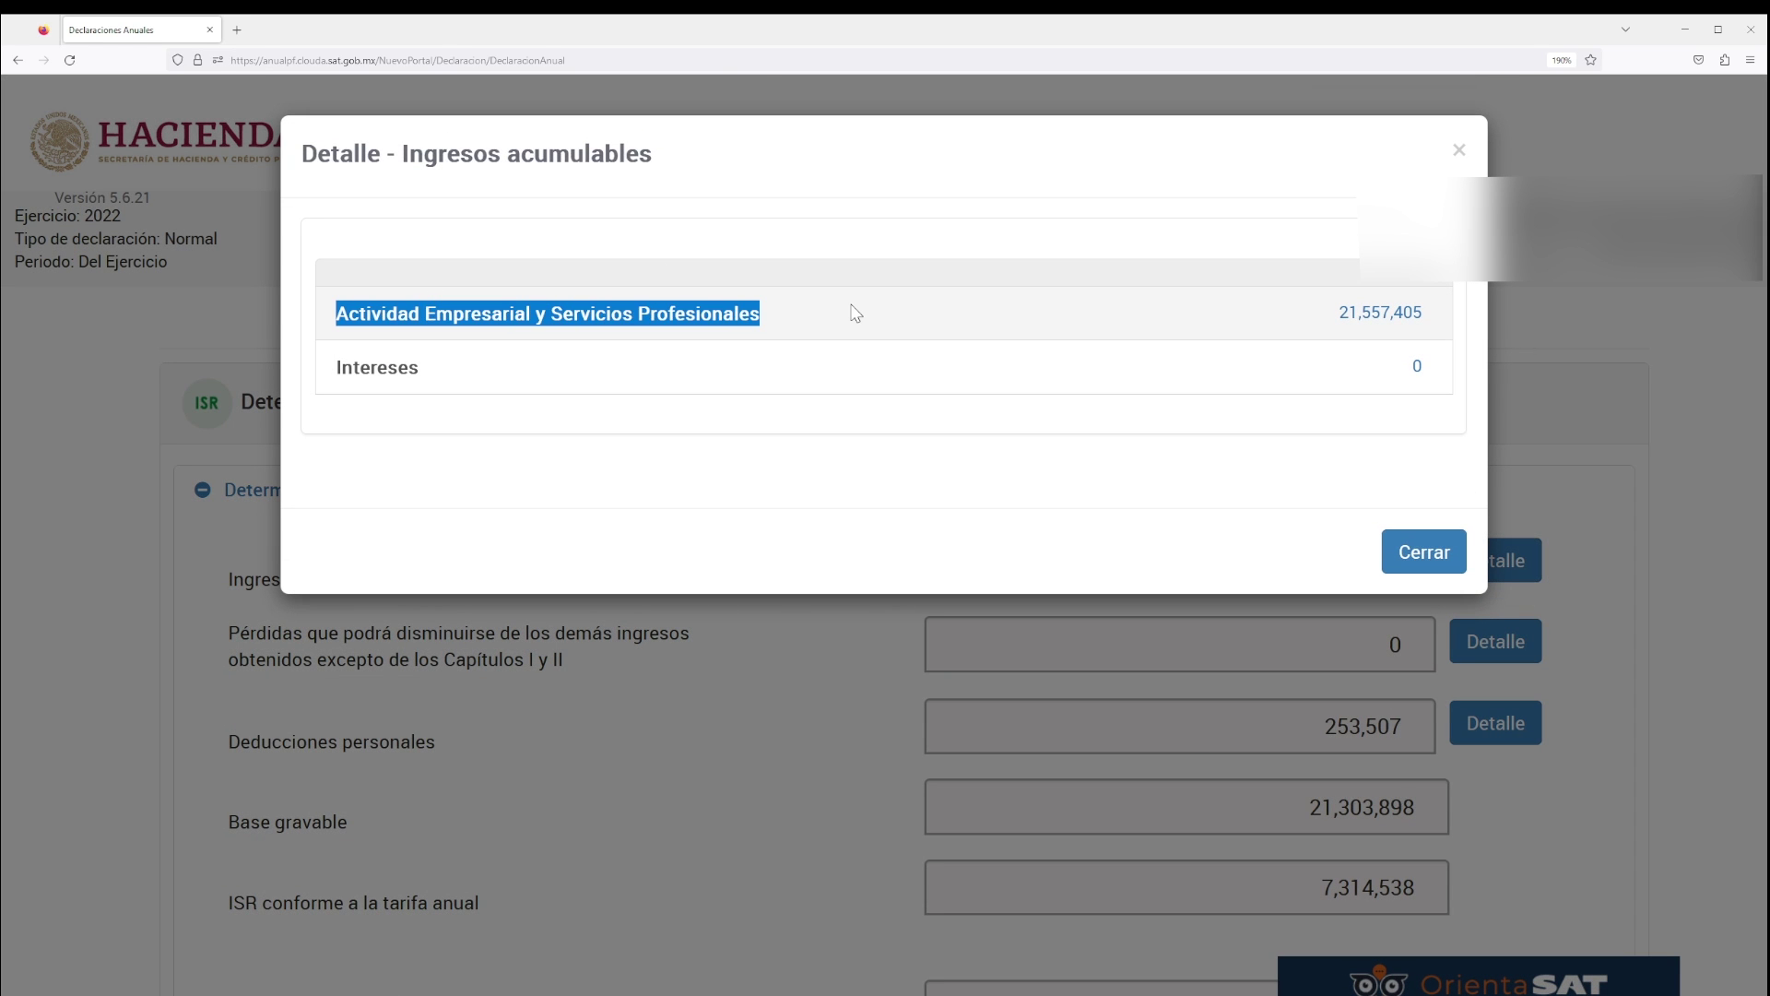
click(855, 314)
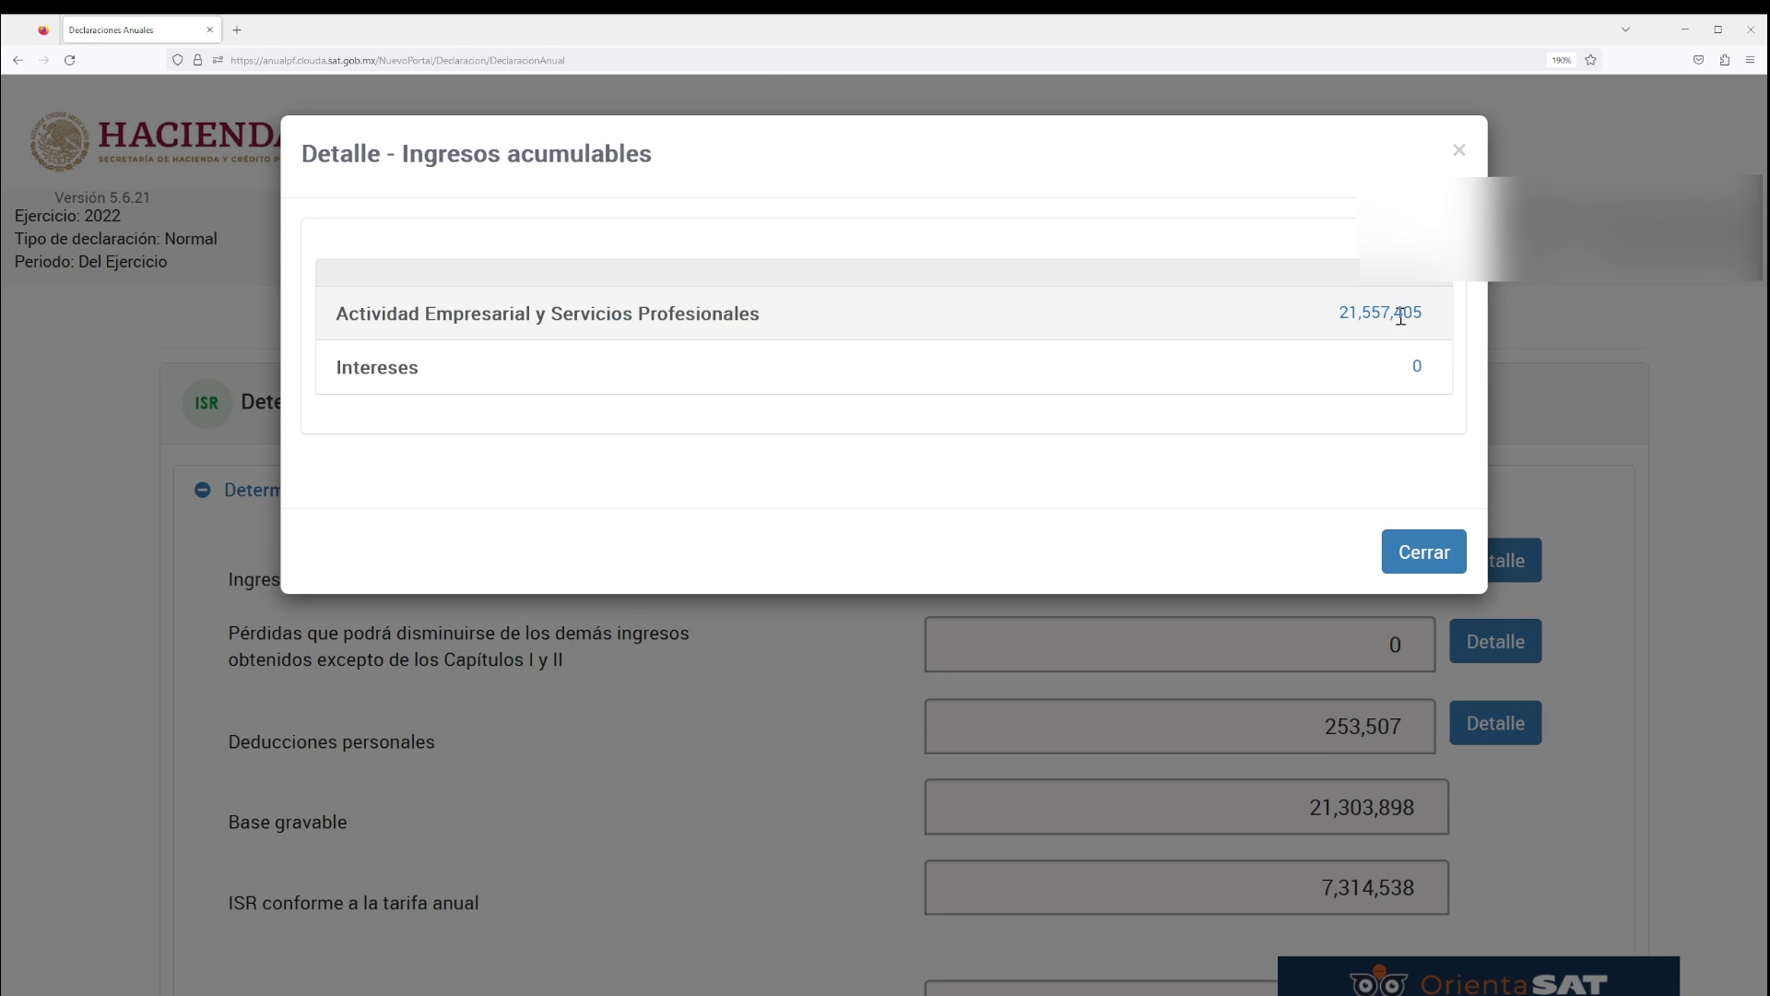
double_click(1346, 310)
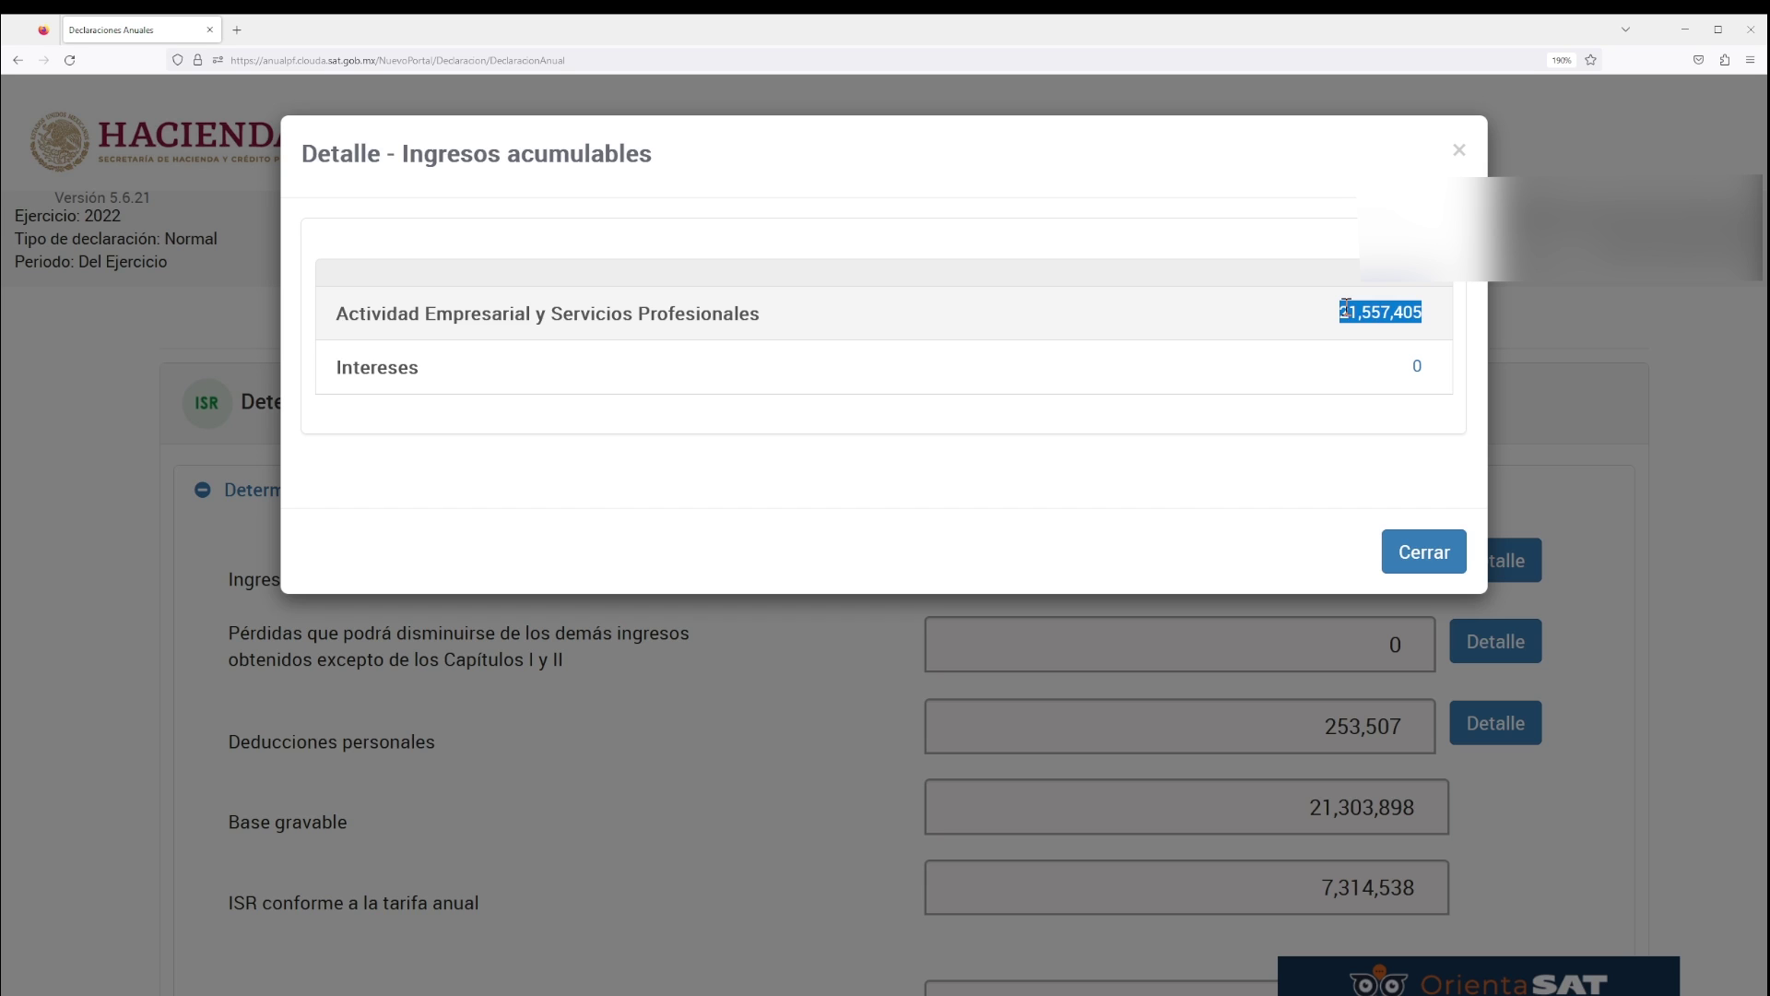
click(1346, 308)
click(1430, 553)
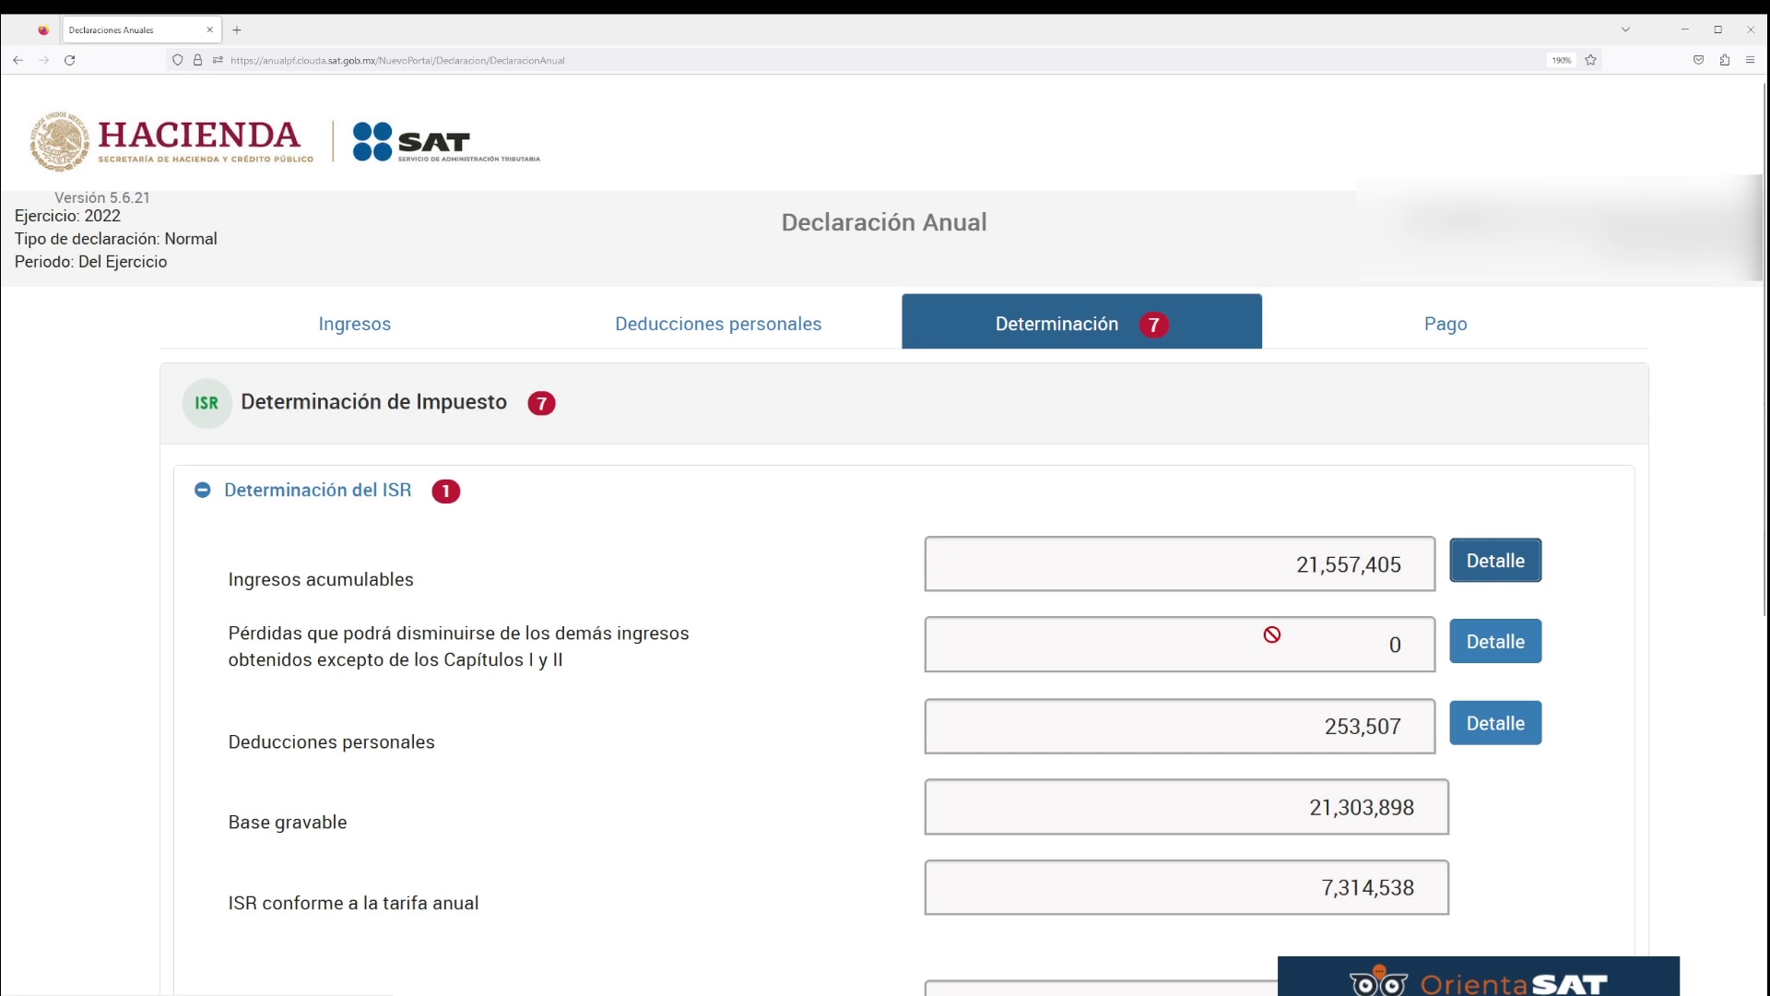
key(Return)
drag(420, 368, 332, 378)
click(1453, 359)
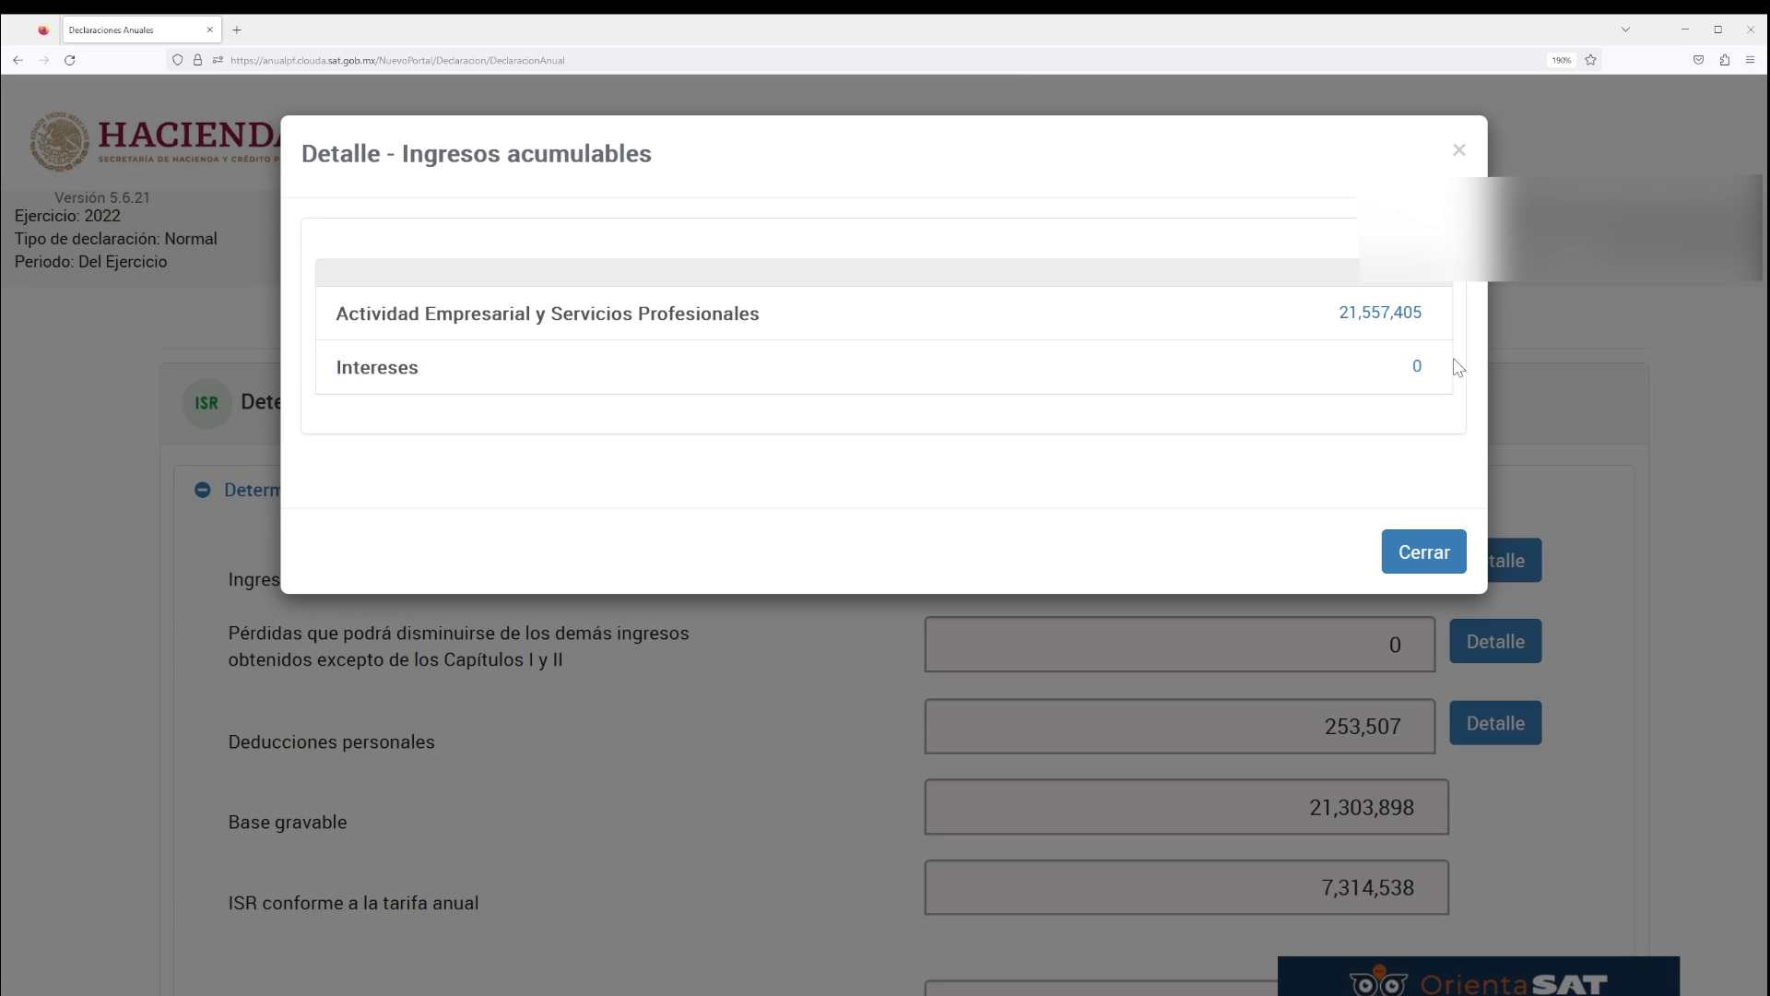
triple_click(1418, 367)
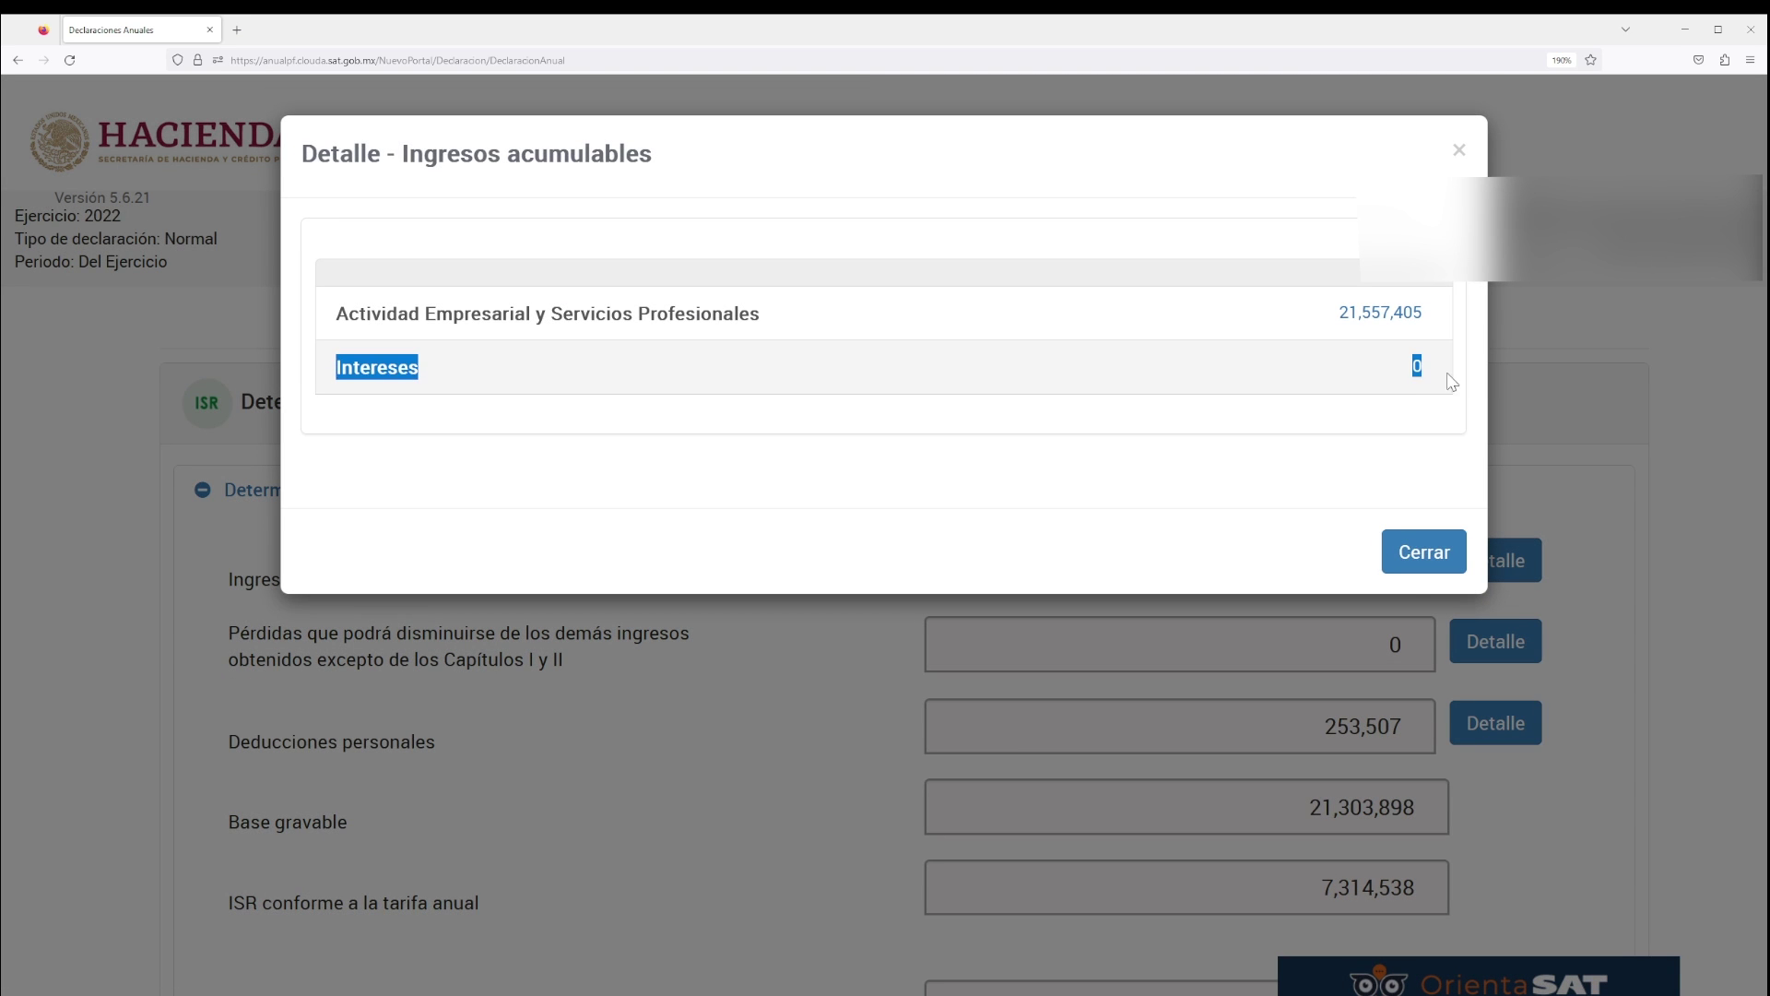
click(1443, 553)
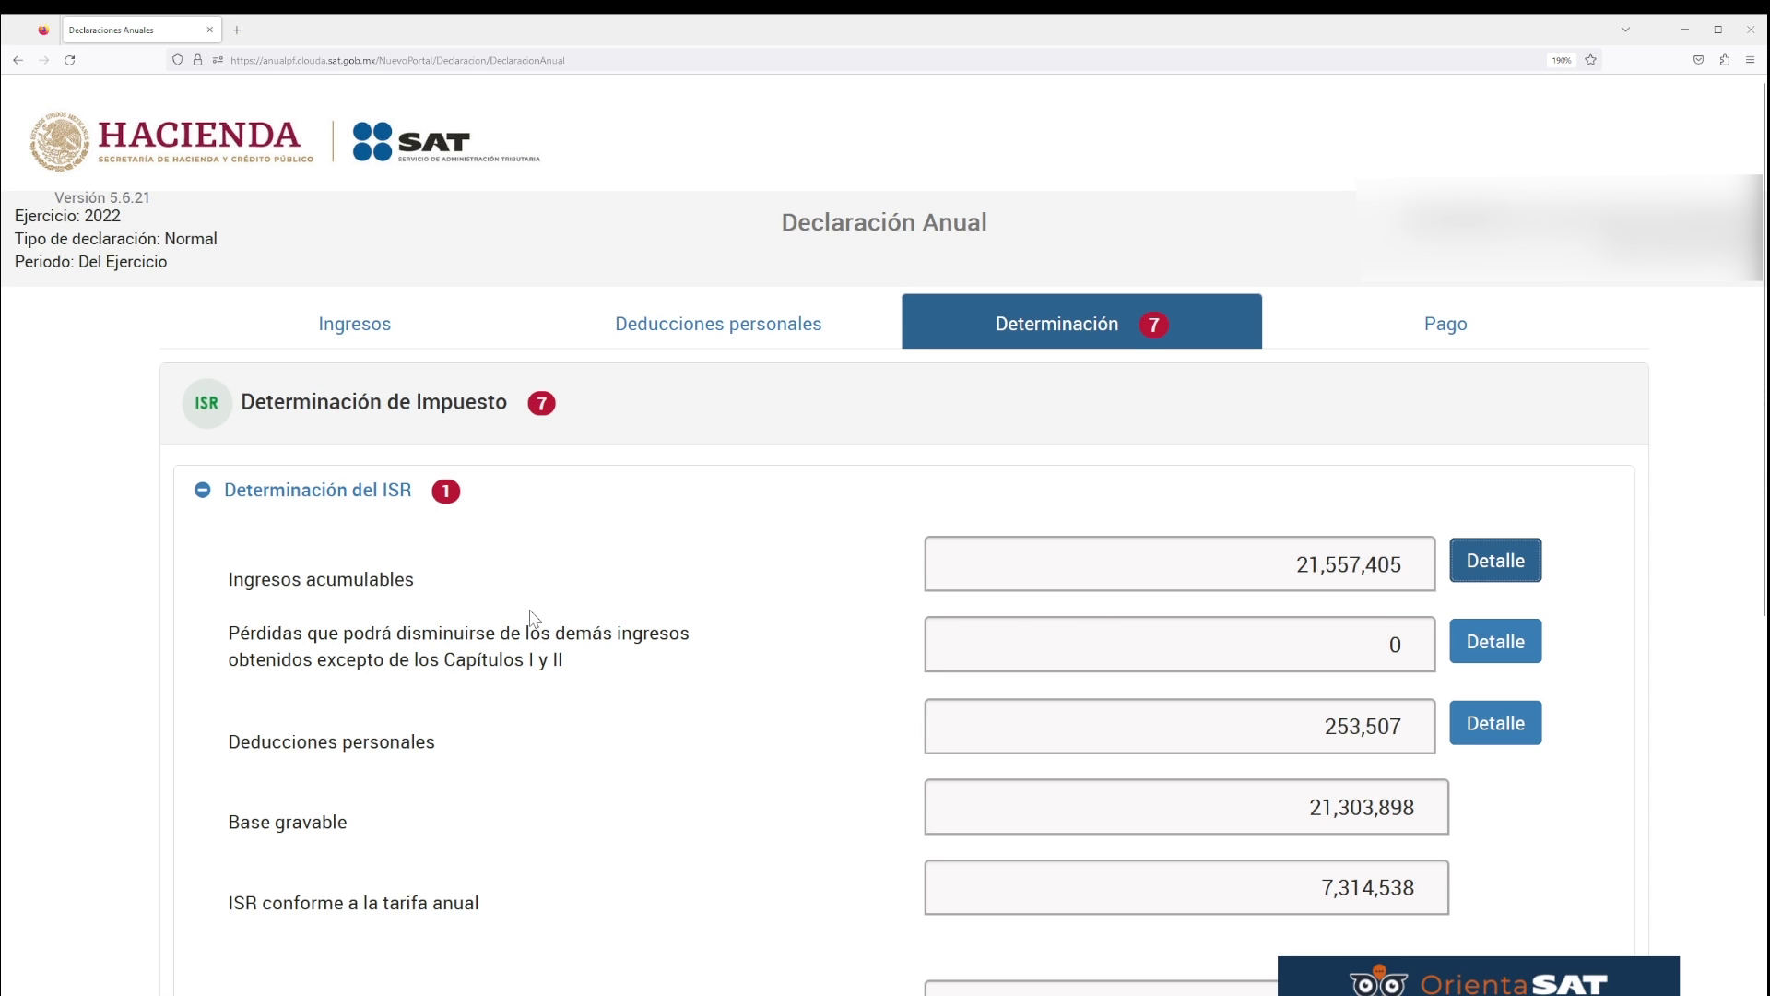
- Check the Pérdidas line and open the detail of applicable losses
drag(239, 633, 701, 636)
click(485, 656)
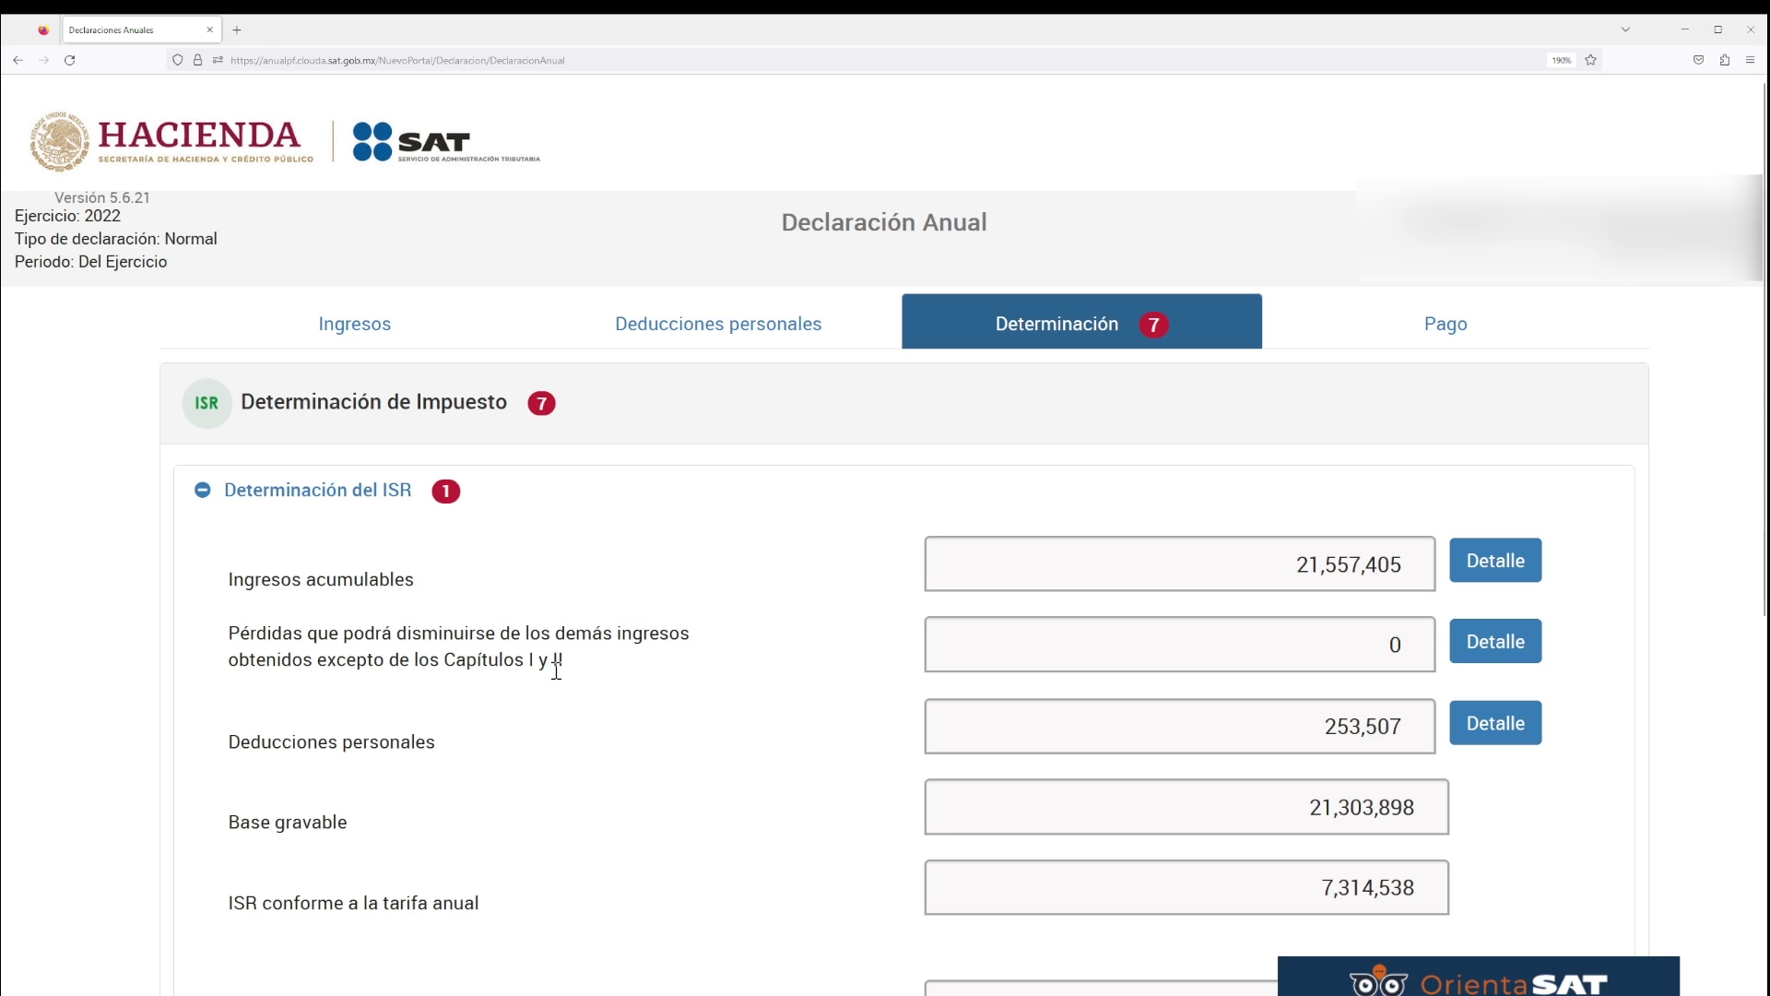
mouse_move(569, 664)
mouse_down()
mouse_move(277, 636)
mouse_move(566, 634)
mouse_up()
click(565, 635)
click(1475, 658)
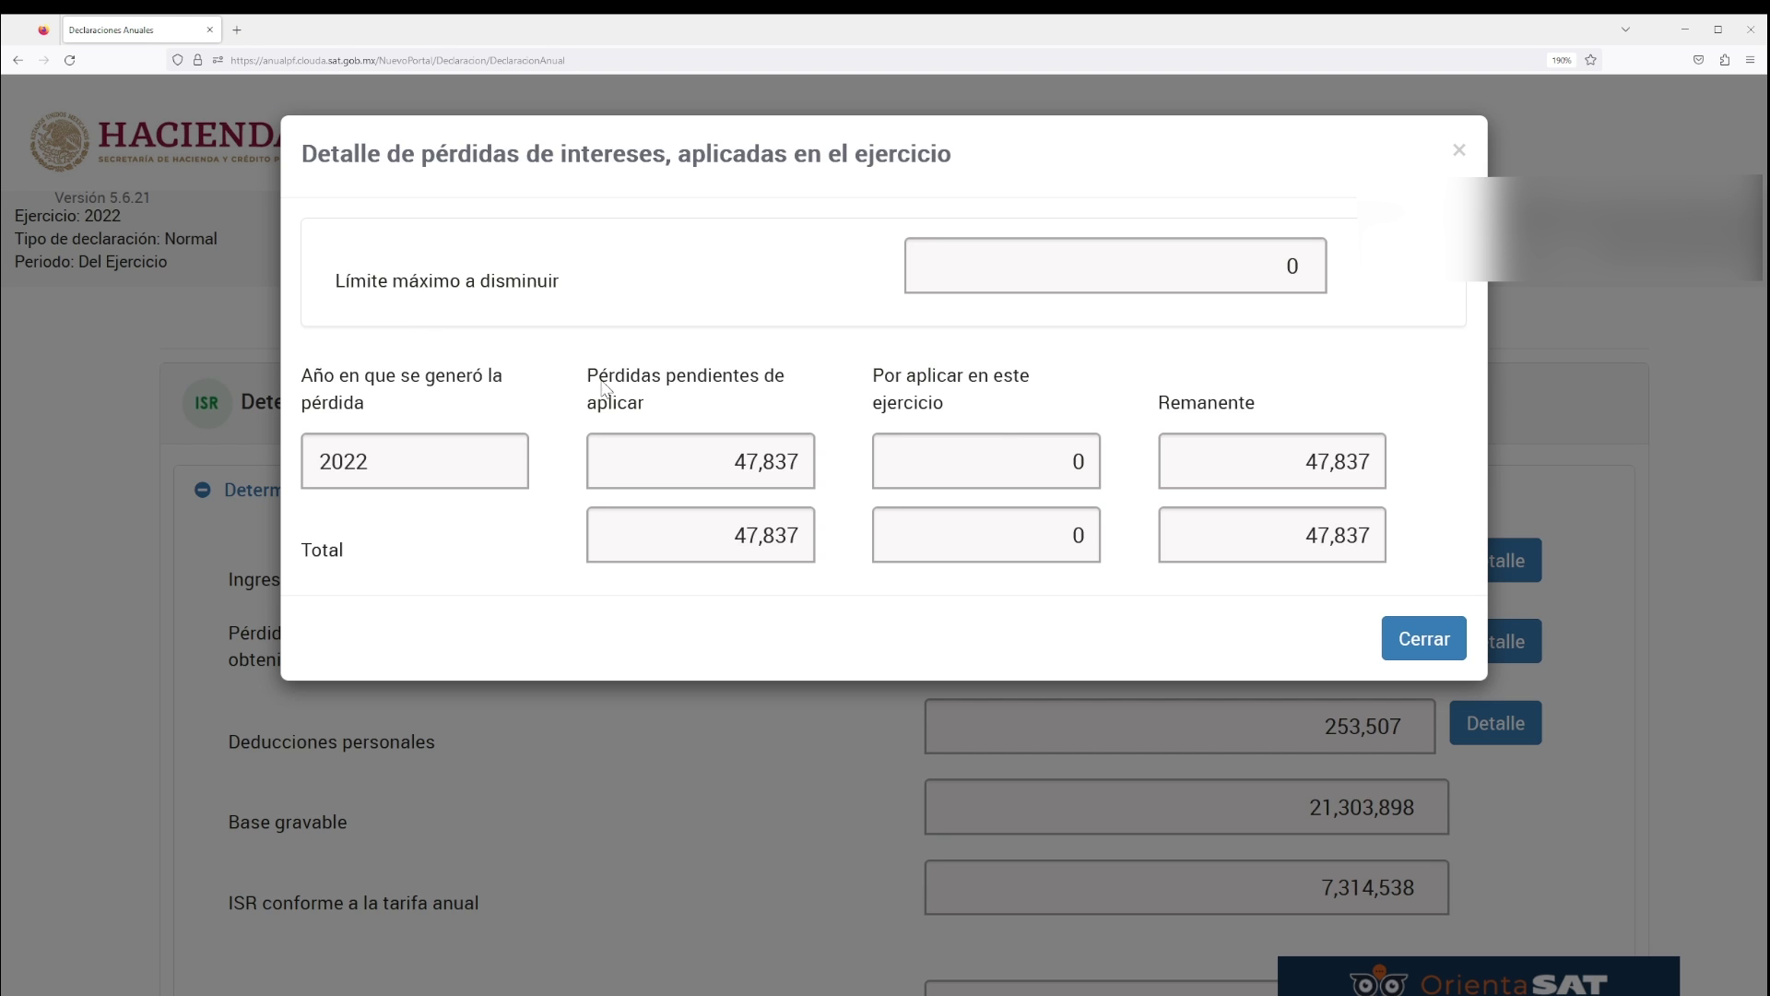
- Close the losses detail and review personal deductions, Base gravable and ISR conforme a la tarifa
click(1427, 649)
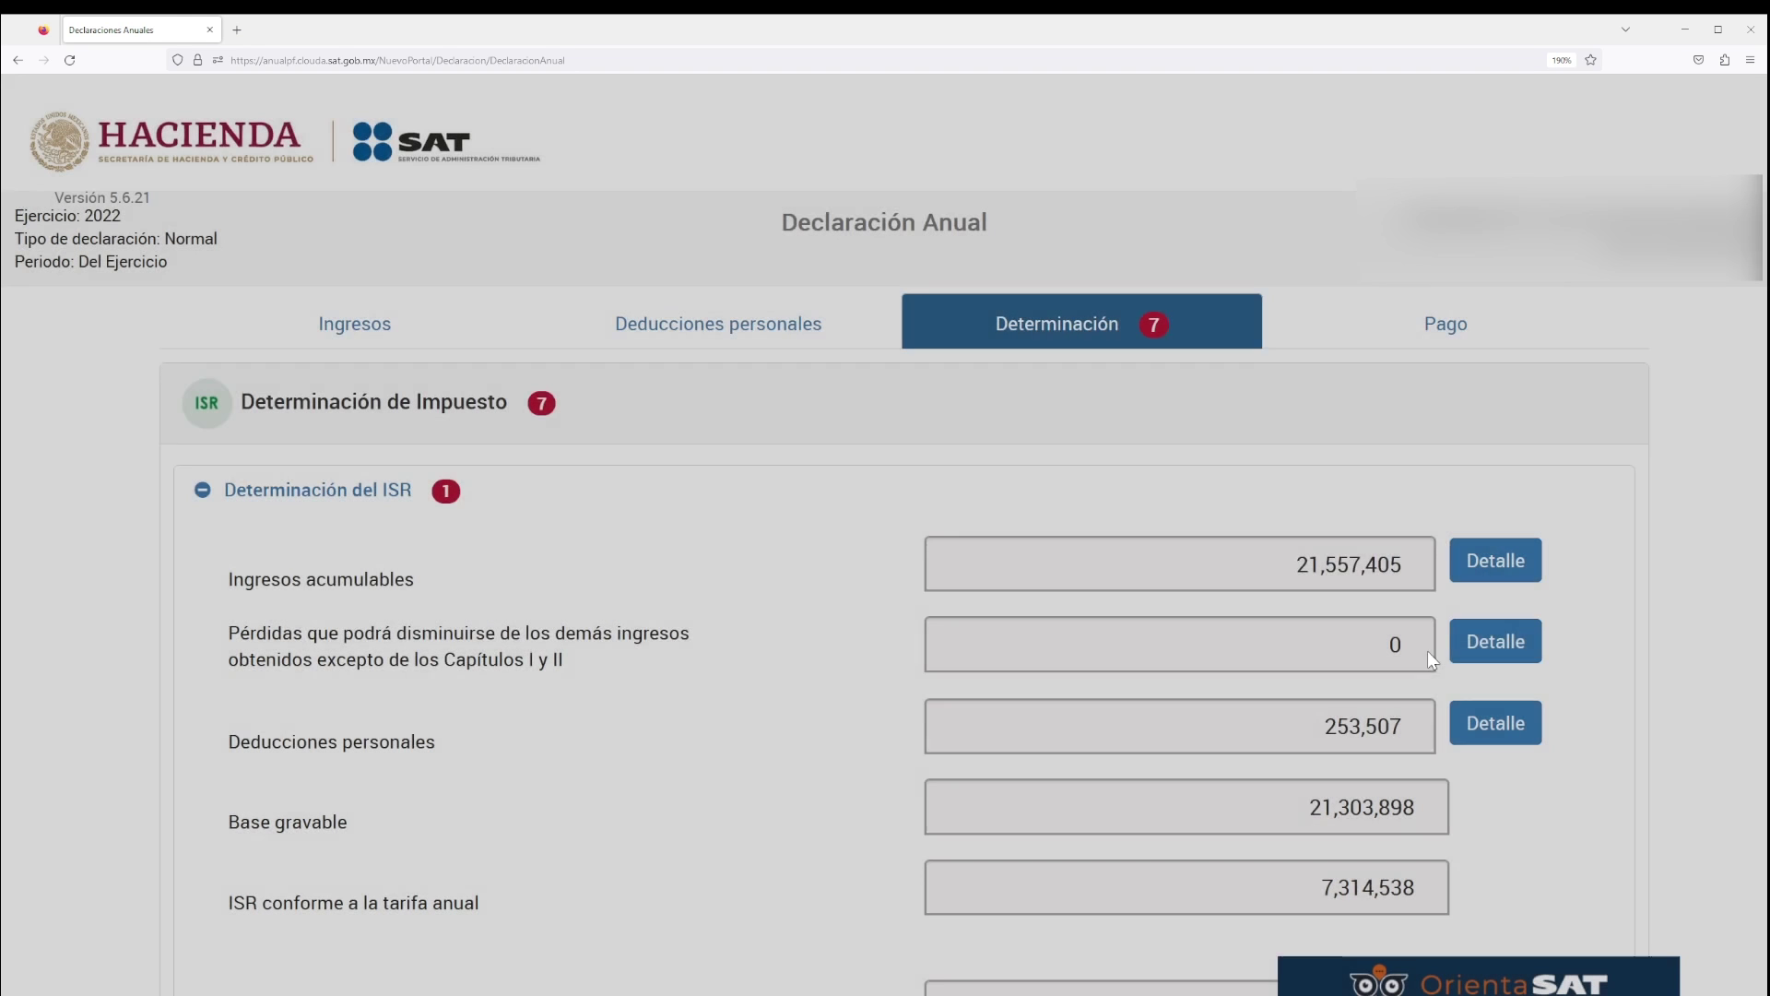
triple_click(276, 736)
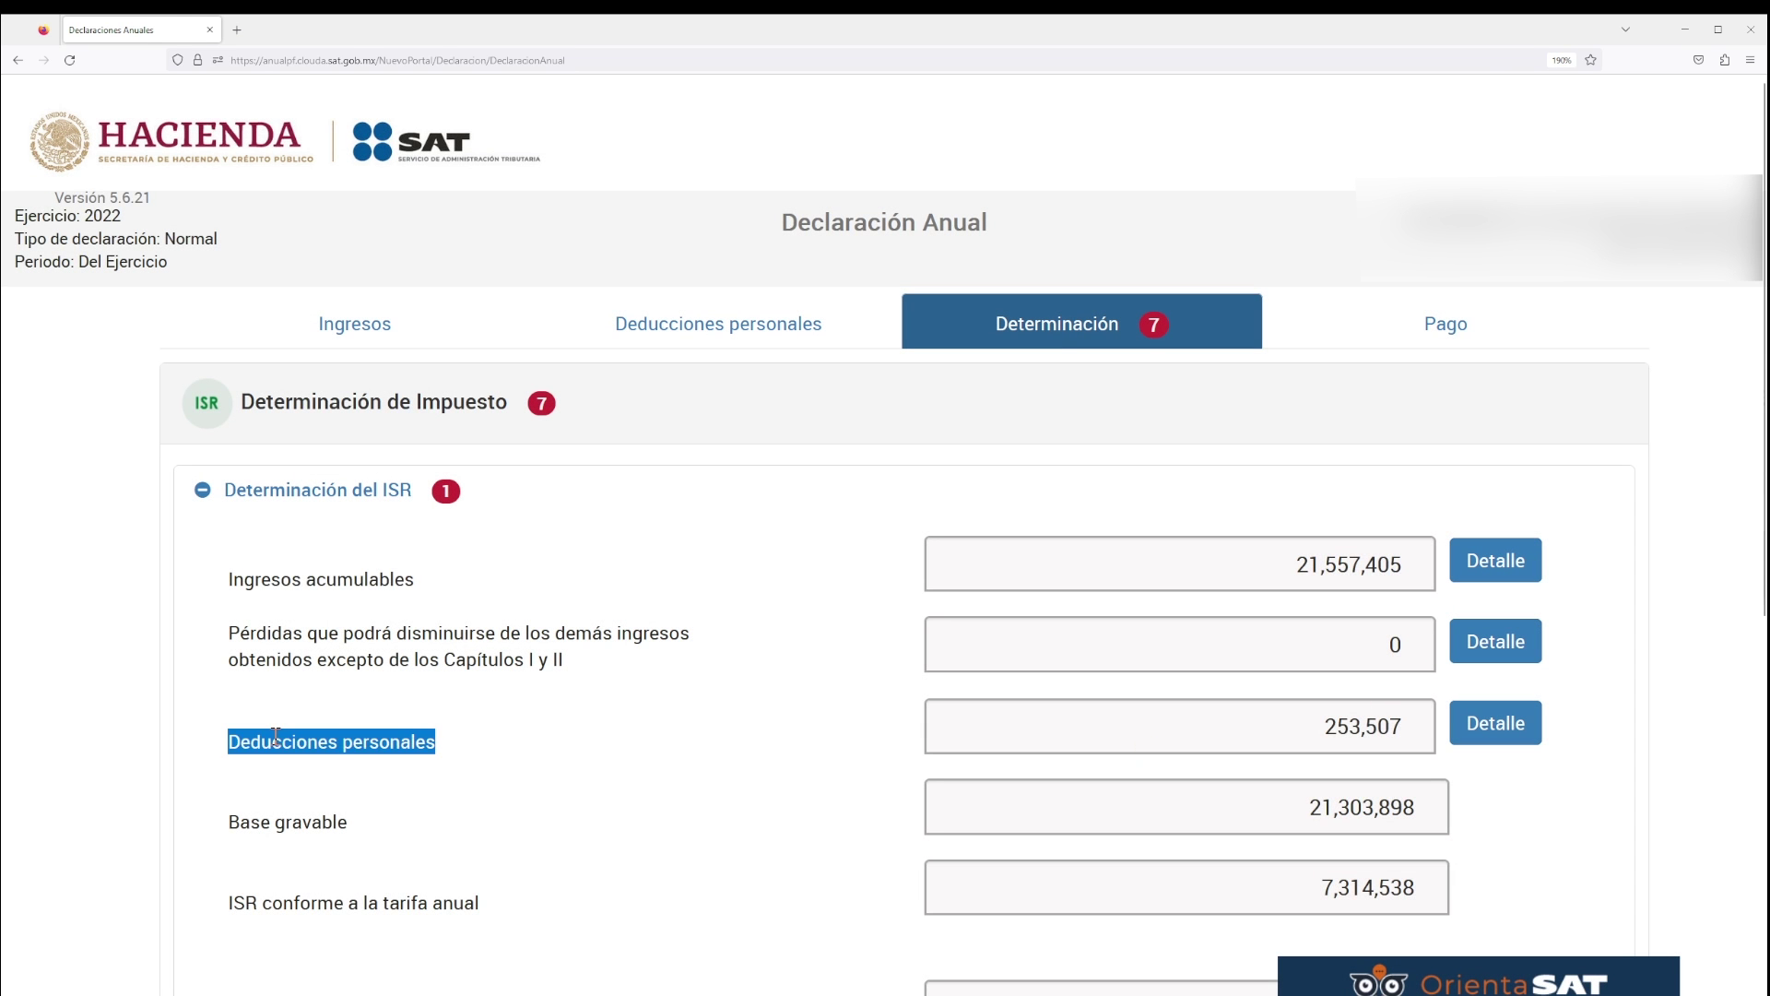
click(352, 749)
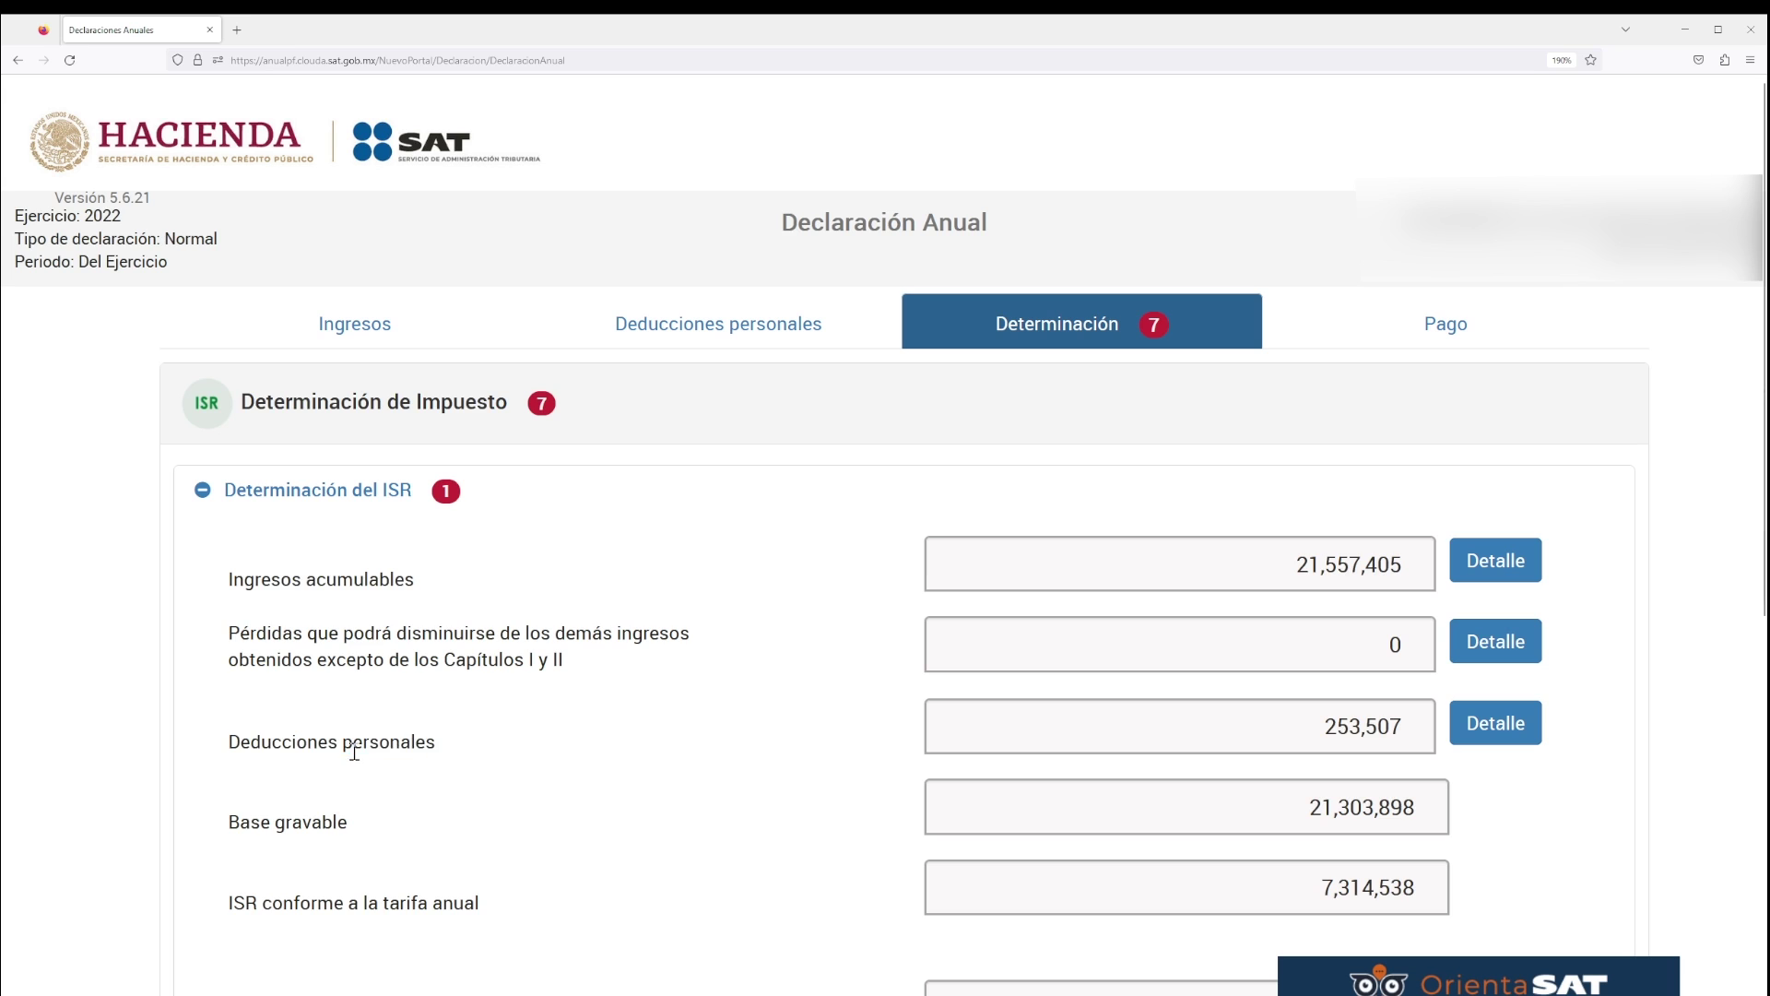
triple_click(407, 743)
click(929, 800)
triple_click(294, 835)
drag(293, 835, 1393, 828)
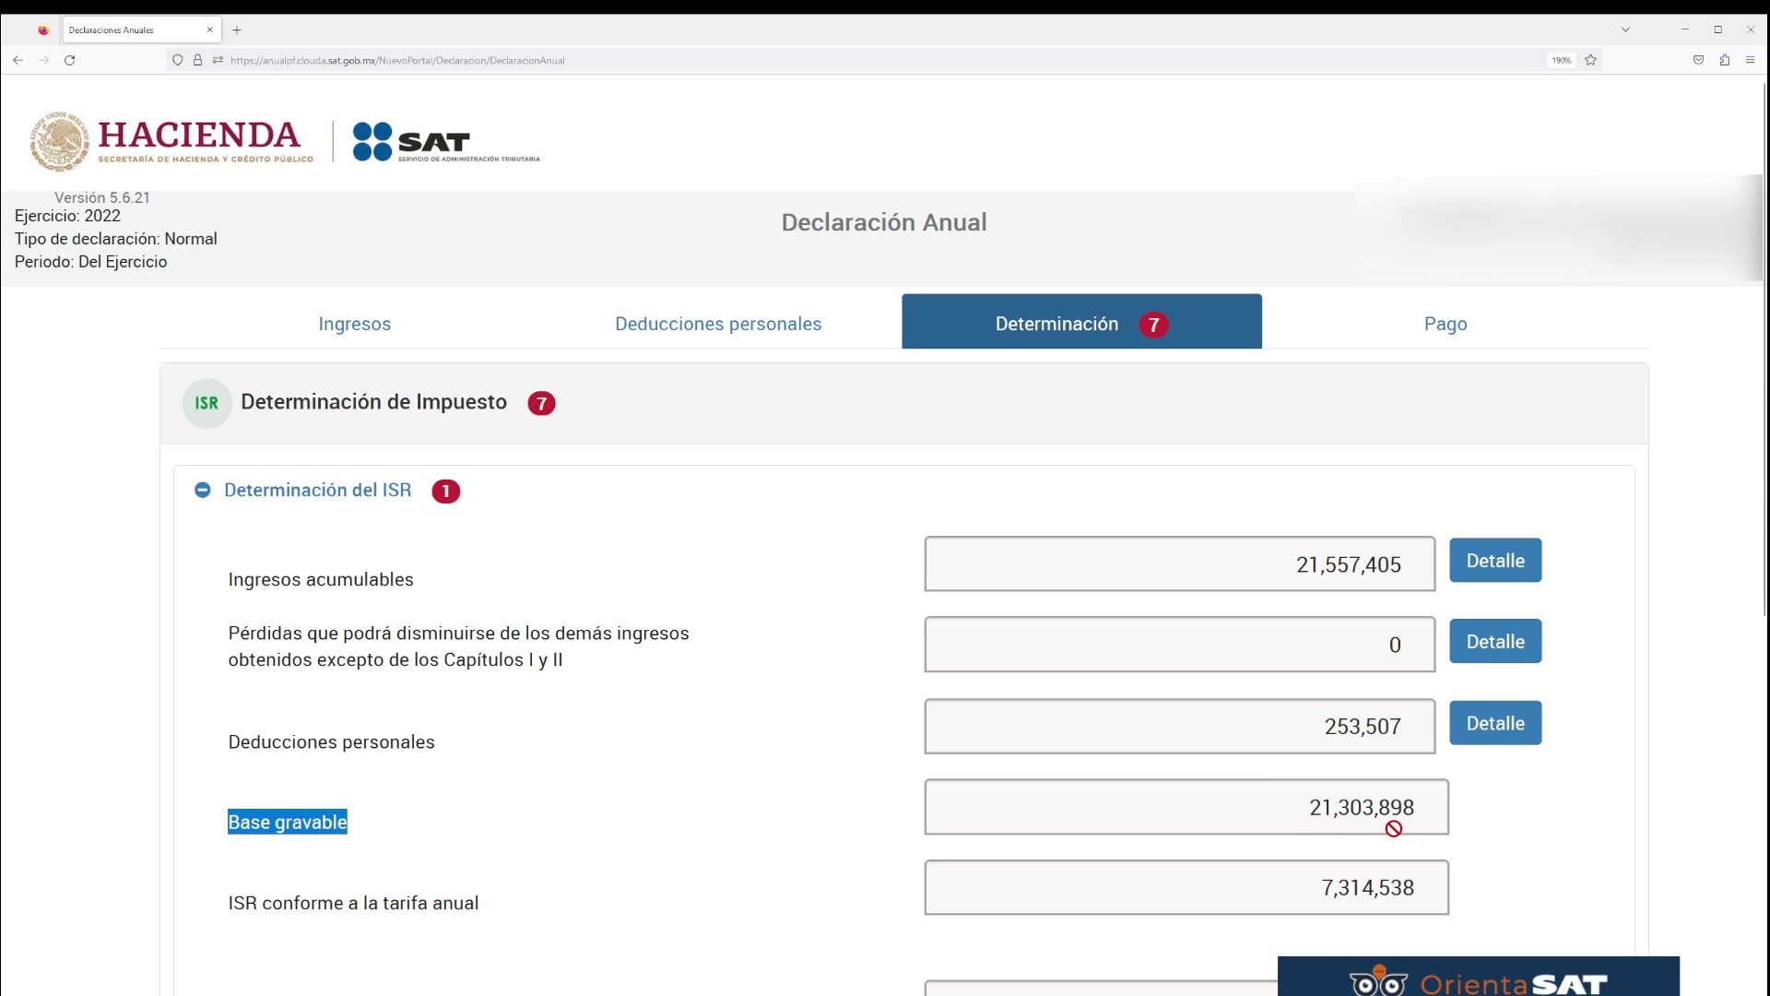
drag(1393, 828, 634, 950)
drag(229, 905, 514, 917)
click(513, 915)
- Review the 5,680 ISR retenido and the 94,407 Impuesto a favor del ejercicio
scroll(514, 915, down, 3)
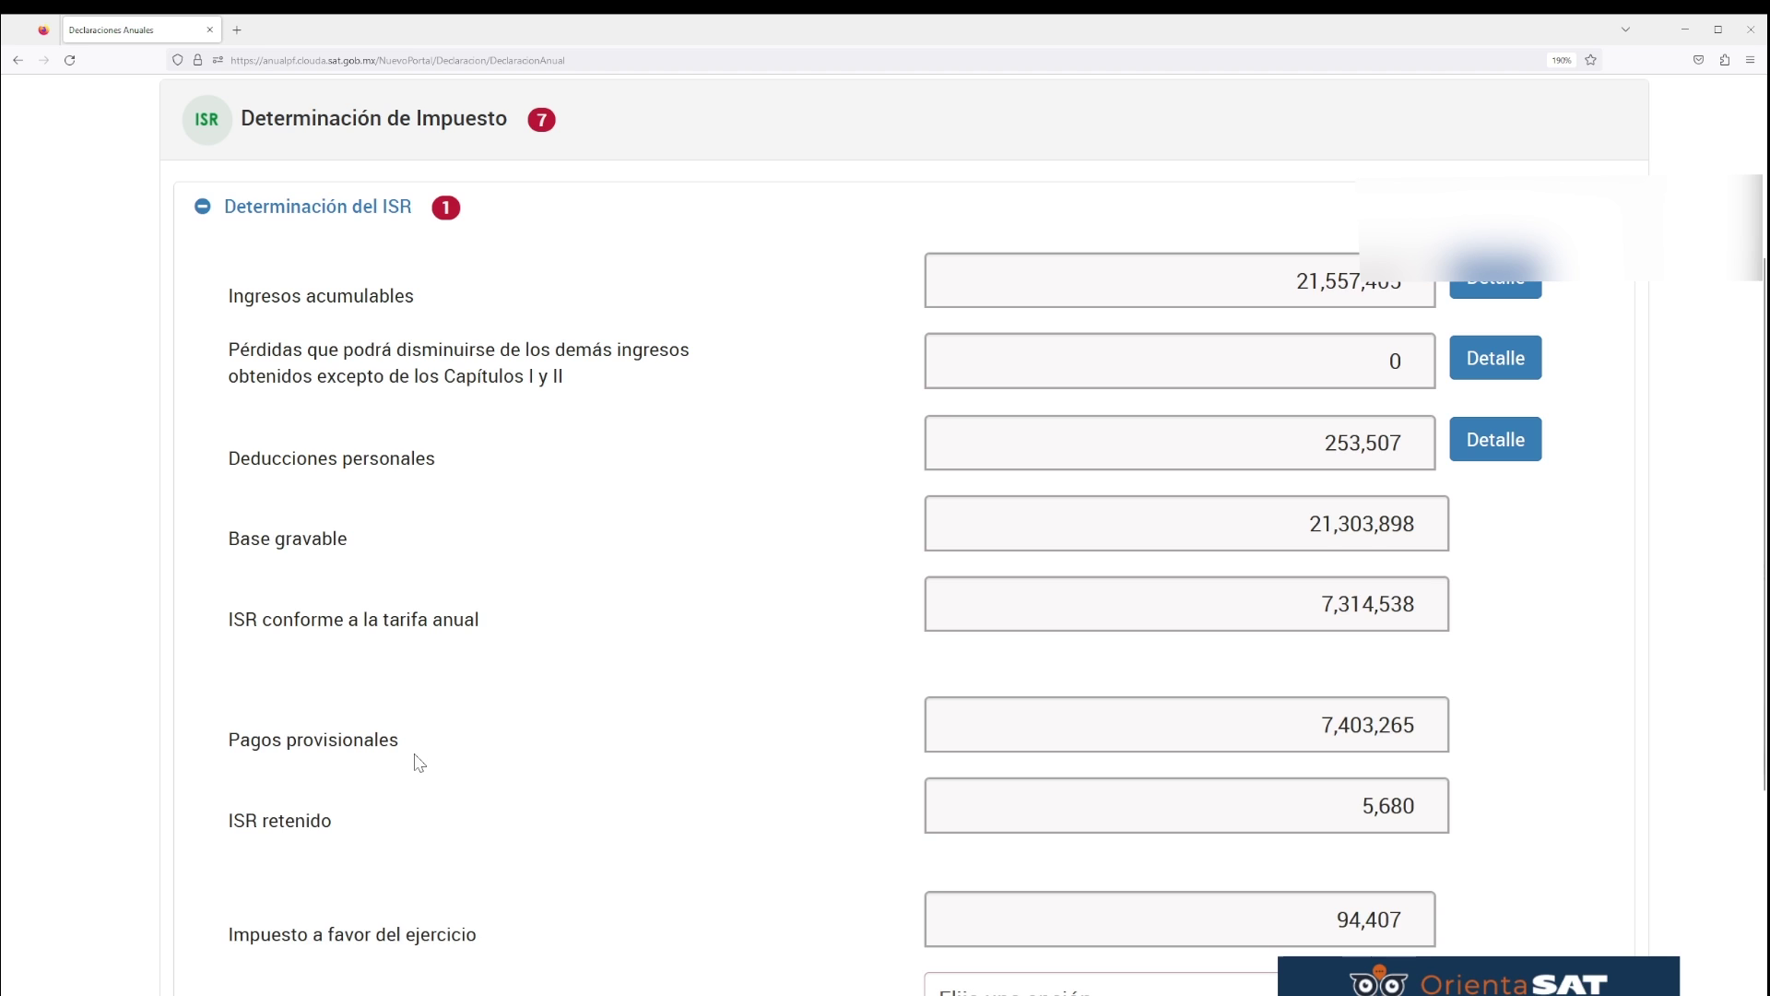
triple_click(350, 934)
click(342, 764)
double_click(349, 741)
click(349, 741)
scroll(347, 738, down, 3)
triple_click(295, 681)
click(585, 690)
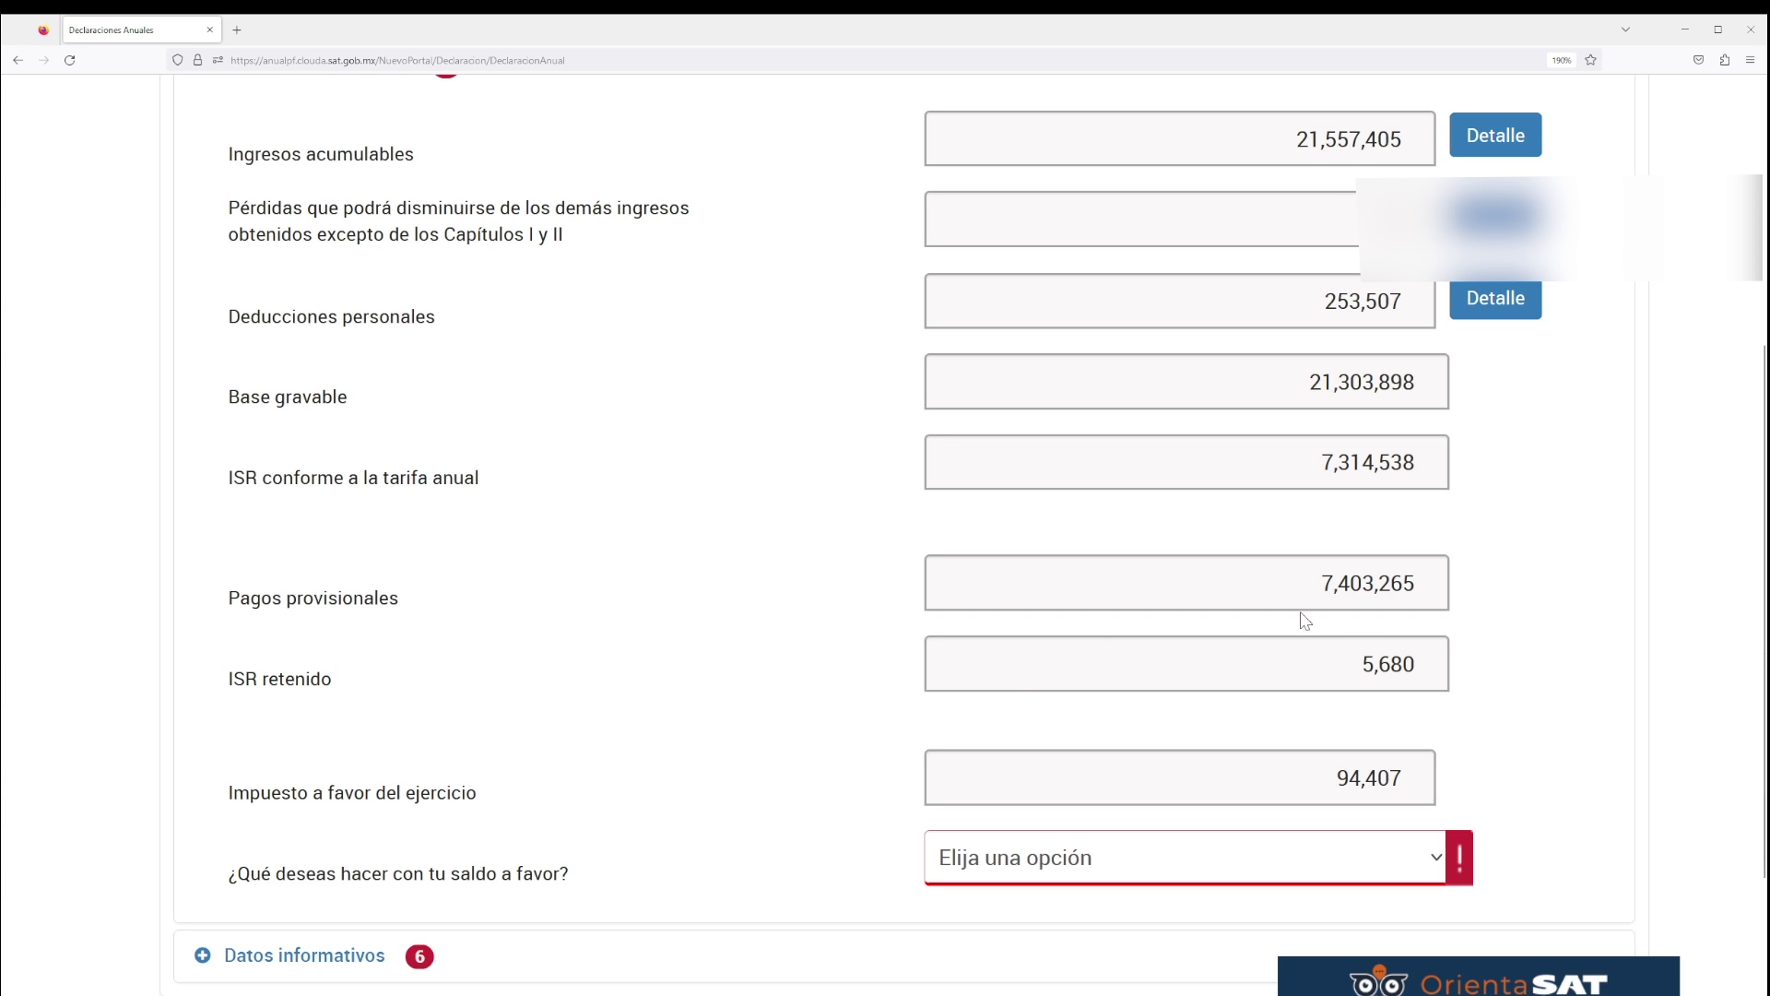
drag(1355, 652, 1470, 681)
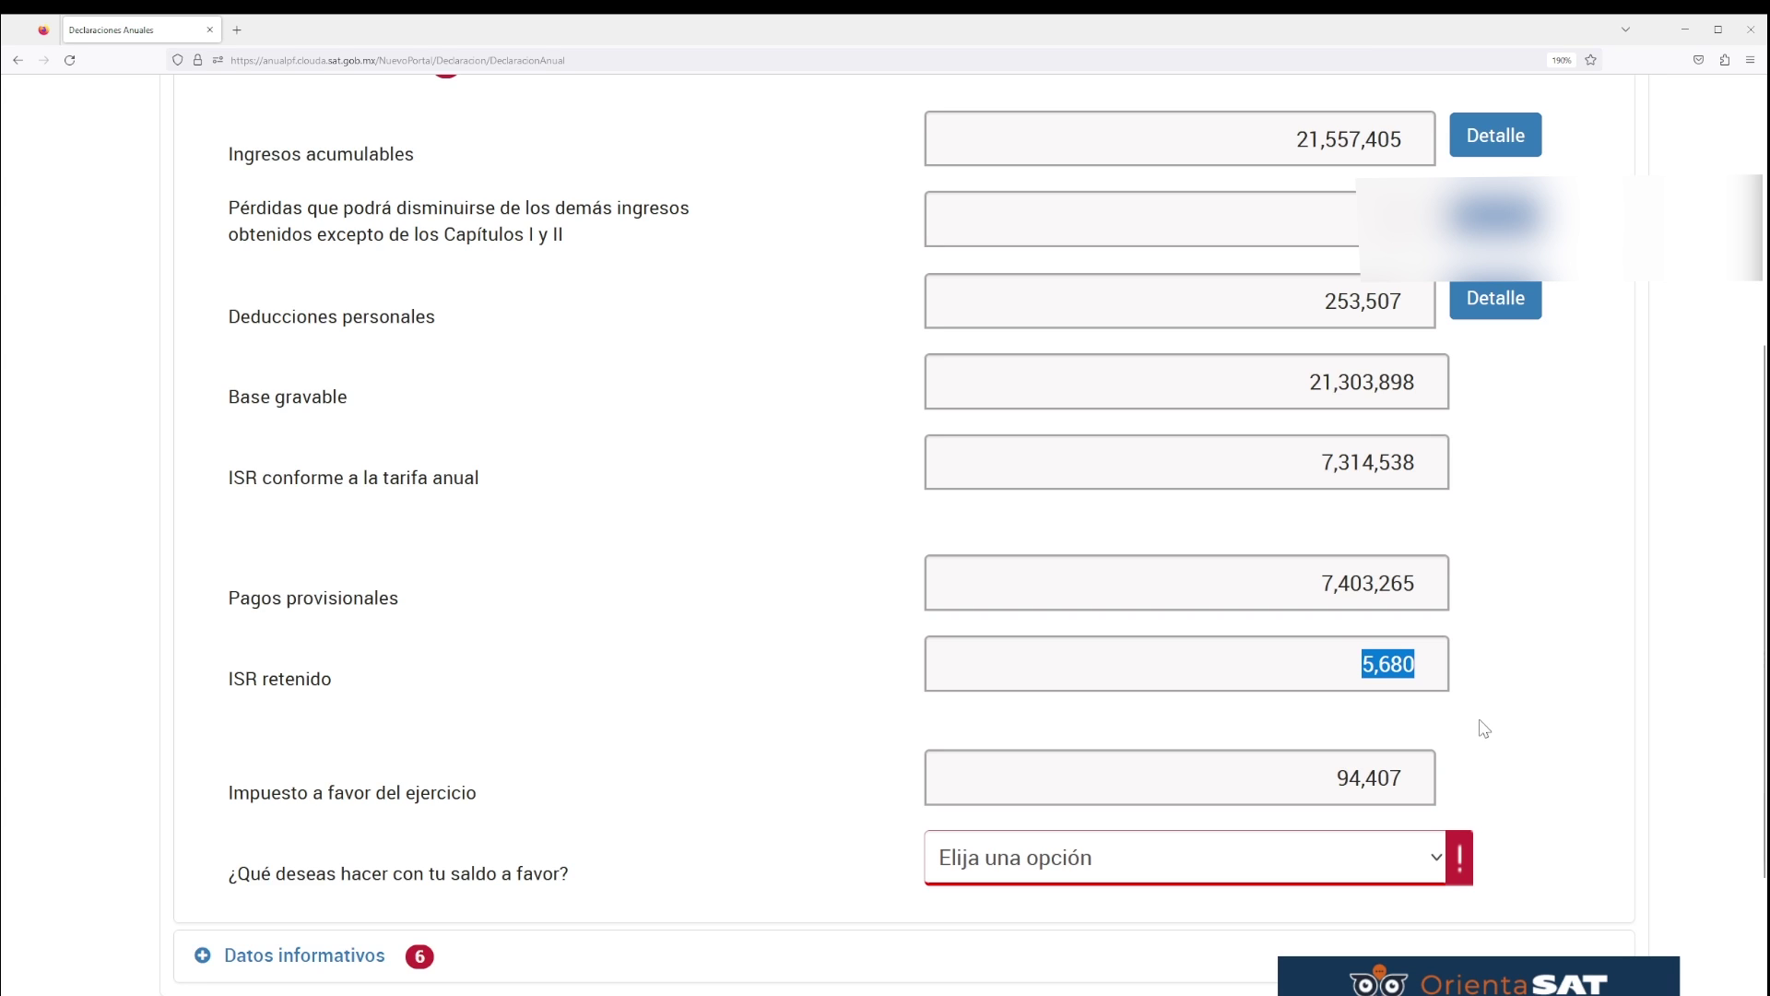
click(1473, 703)
triple_click(413, 784)
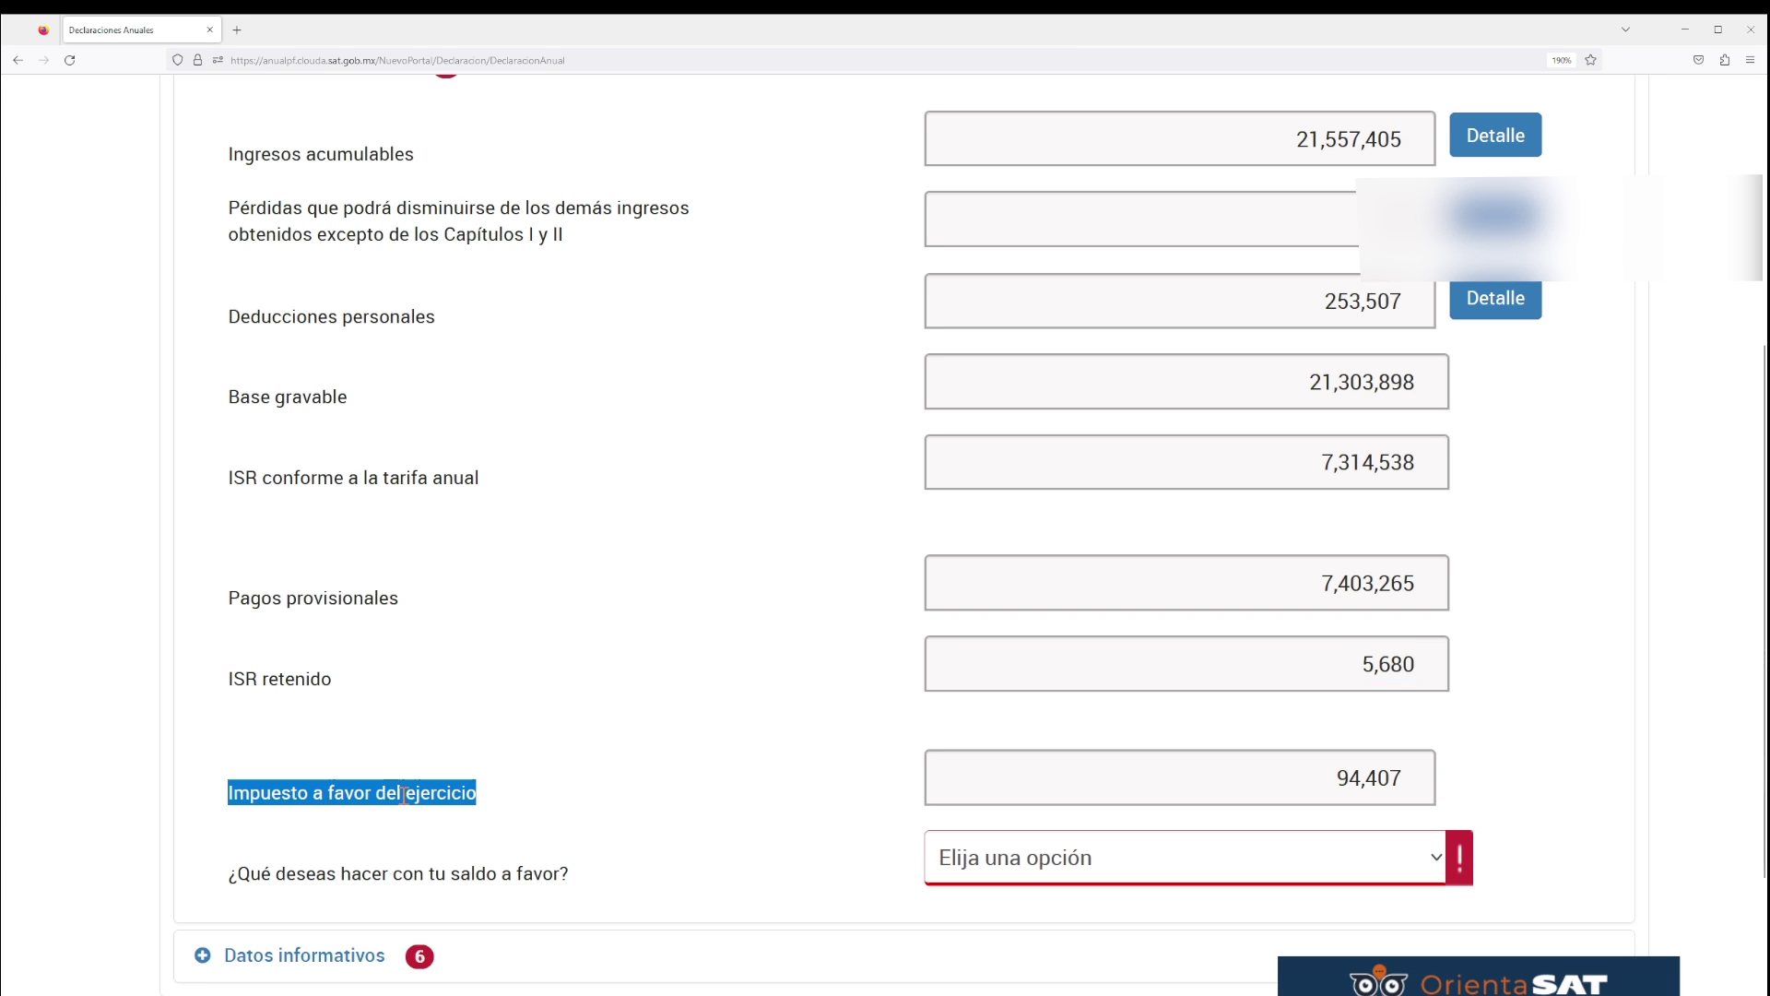
drag(612, 770, 1547, 771)
click(1552, 780)
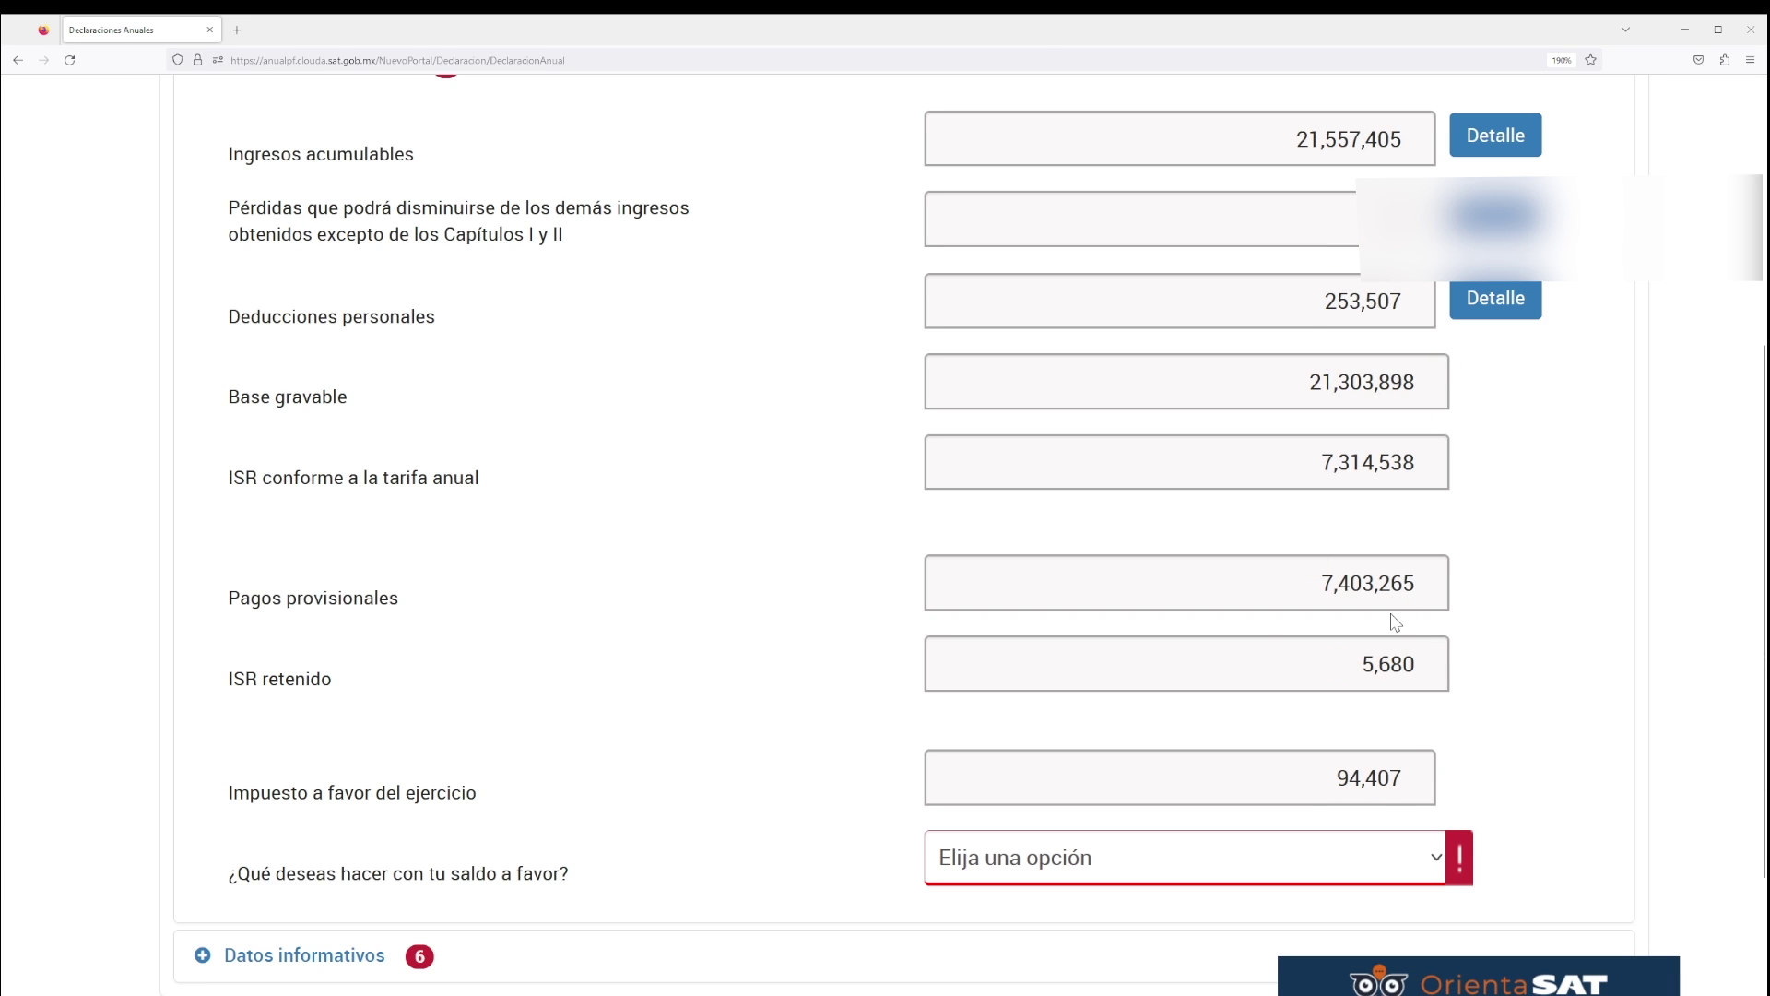
scroll(1394, 622, down, 2)
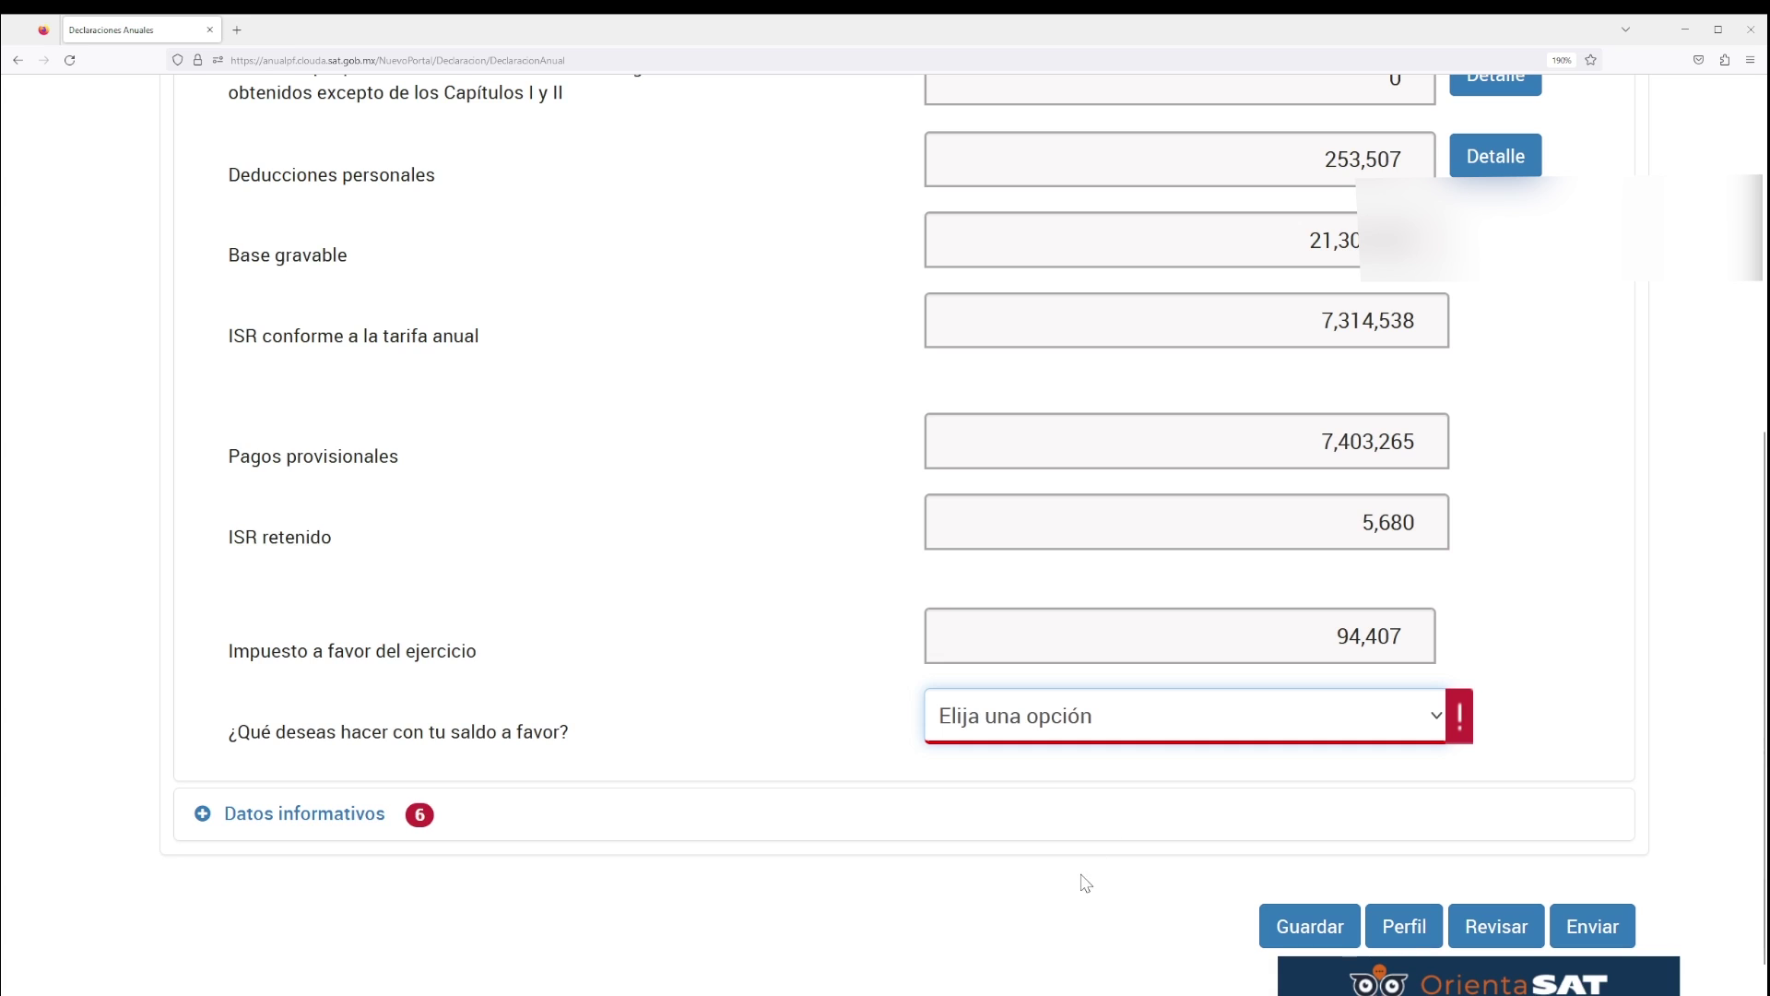
- Set the 94,407 balance in favour to Compensación and expand Datos informativos
click(1115, 825)
drag(1320, 618, 1475, 625)
click(1479, 642)
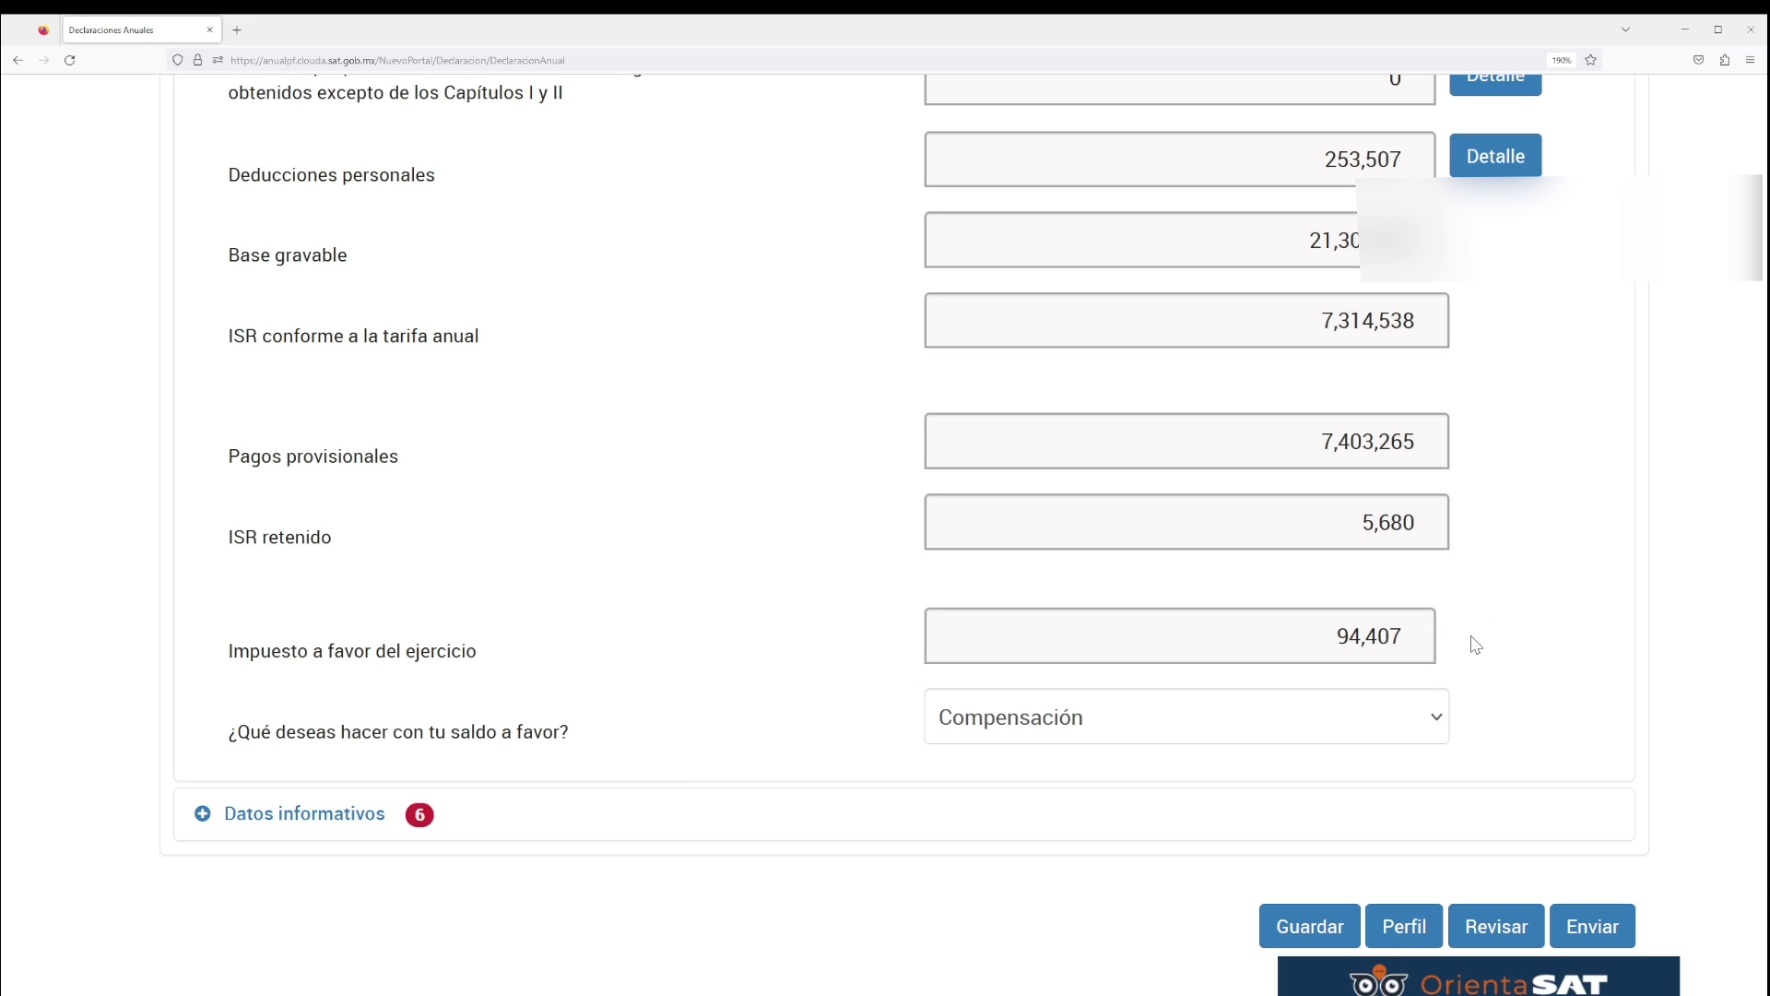
click(306, 820)
scroll(306, 821, down, 5)
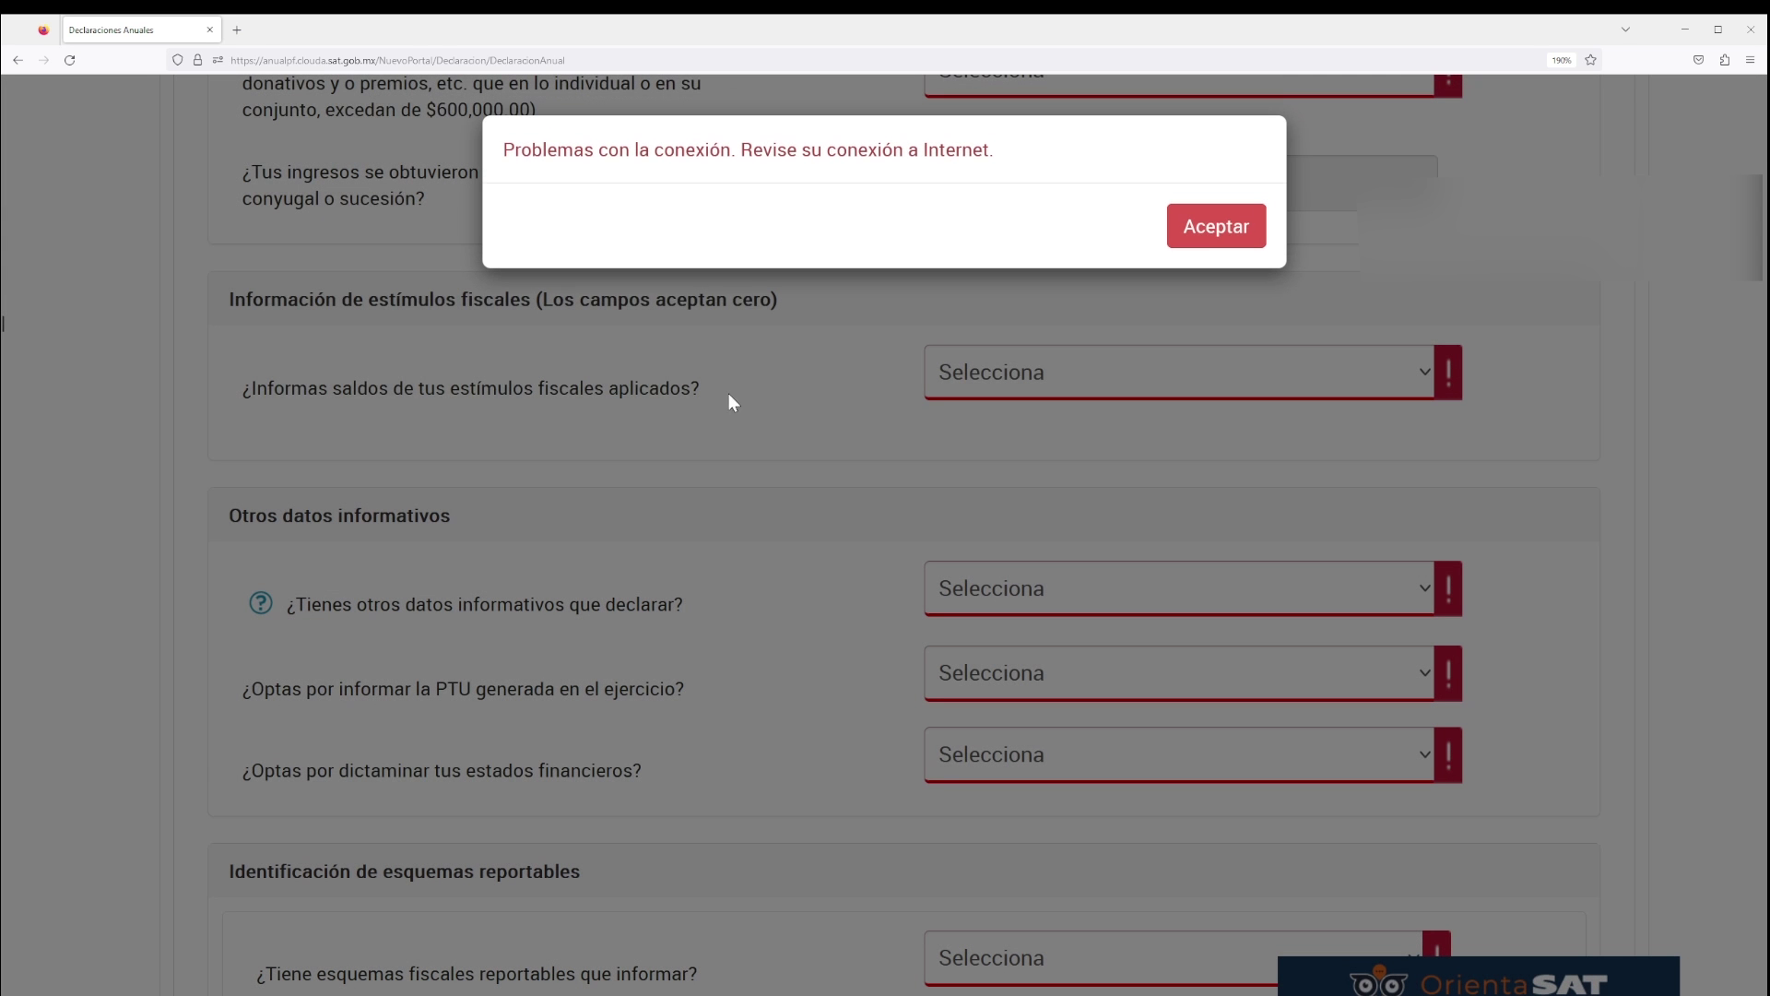
- Dismiss the connection error and answer No to the exempt income and fiscal stimulus questions
click(1198, 238)
scroll(627, 341, up, 2)
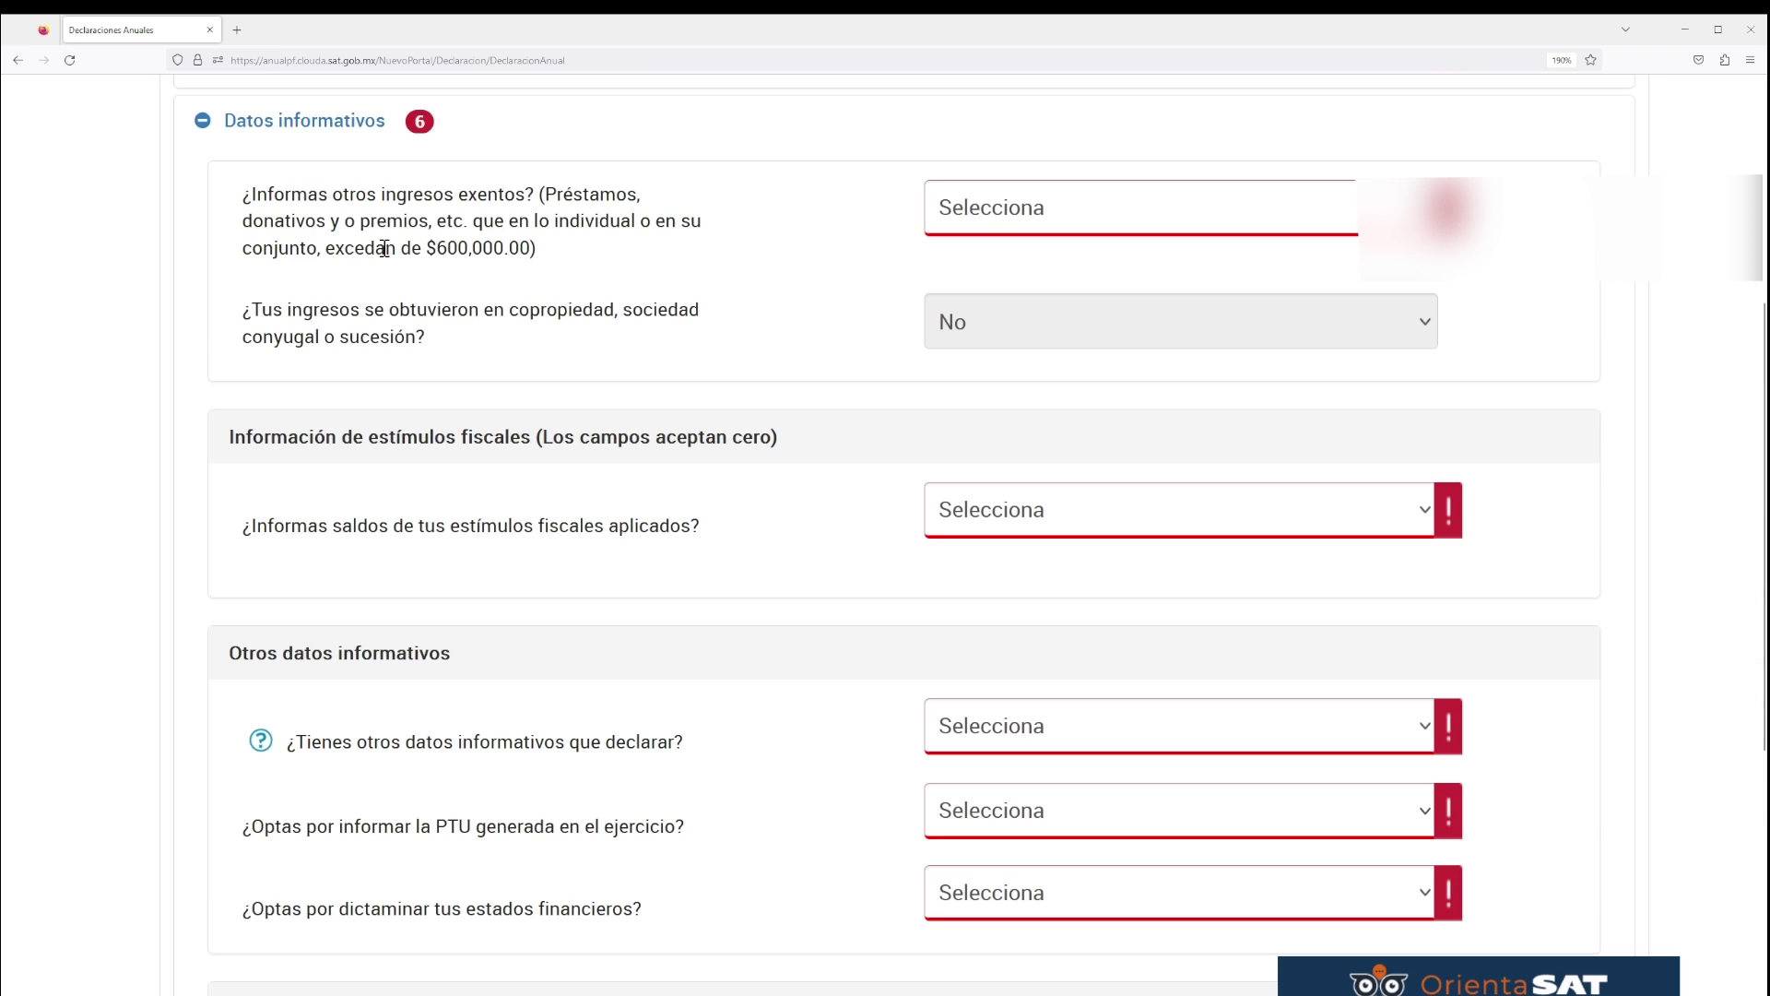
drag(541, 198, 550, 224)
click(532, 242)
click(1147, 204)
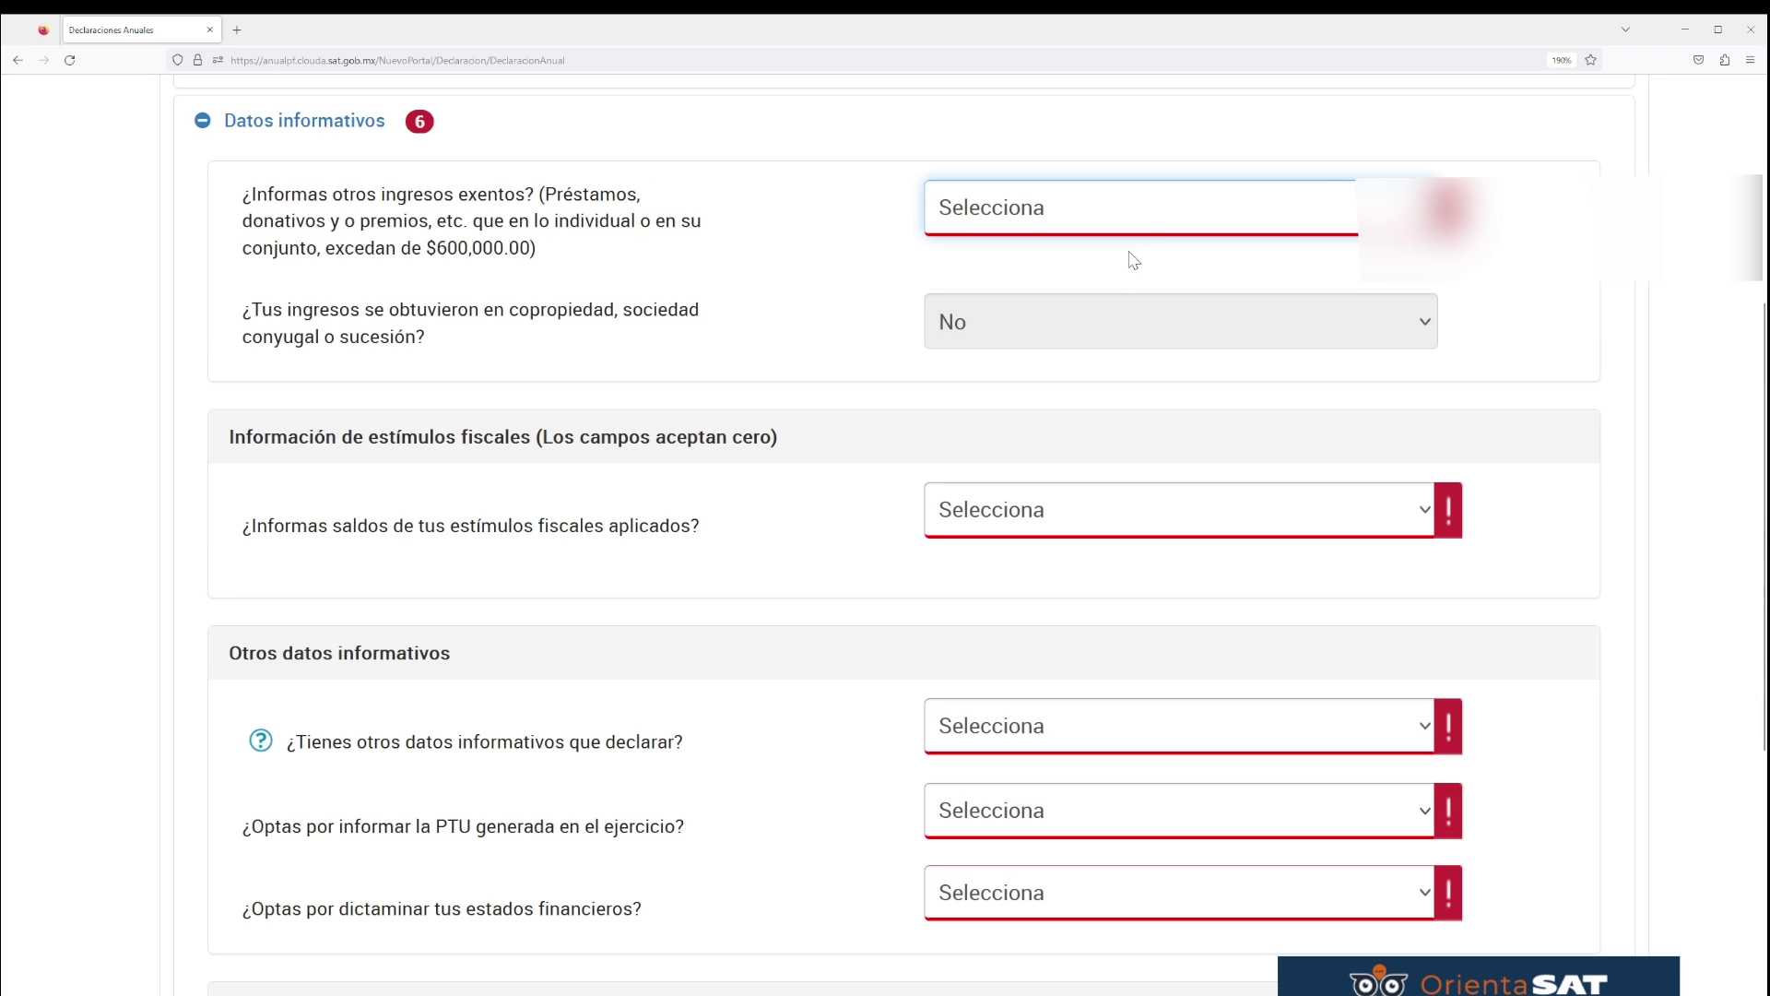
click(1068, 337)
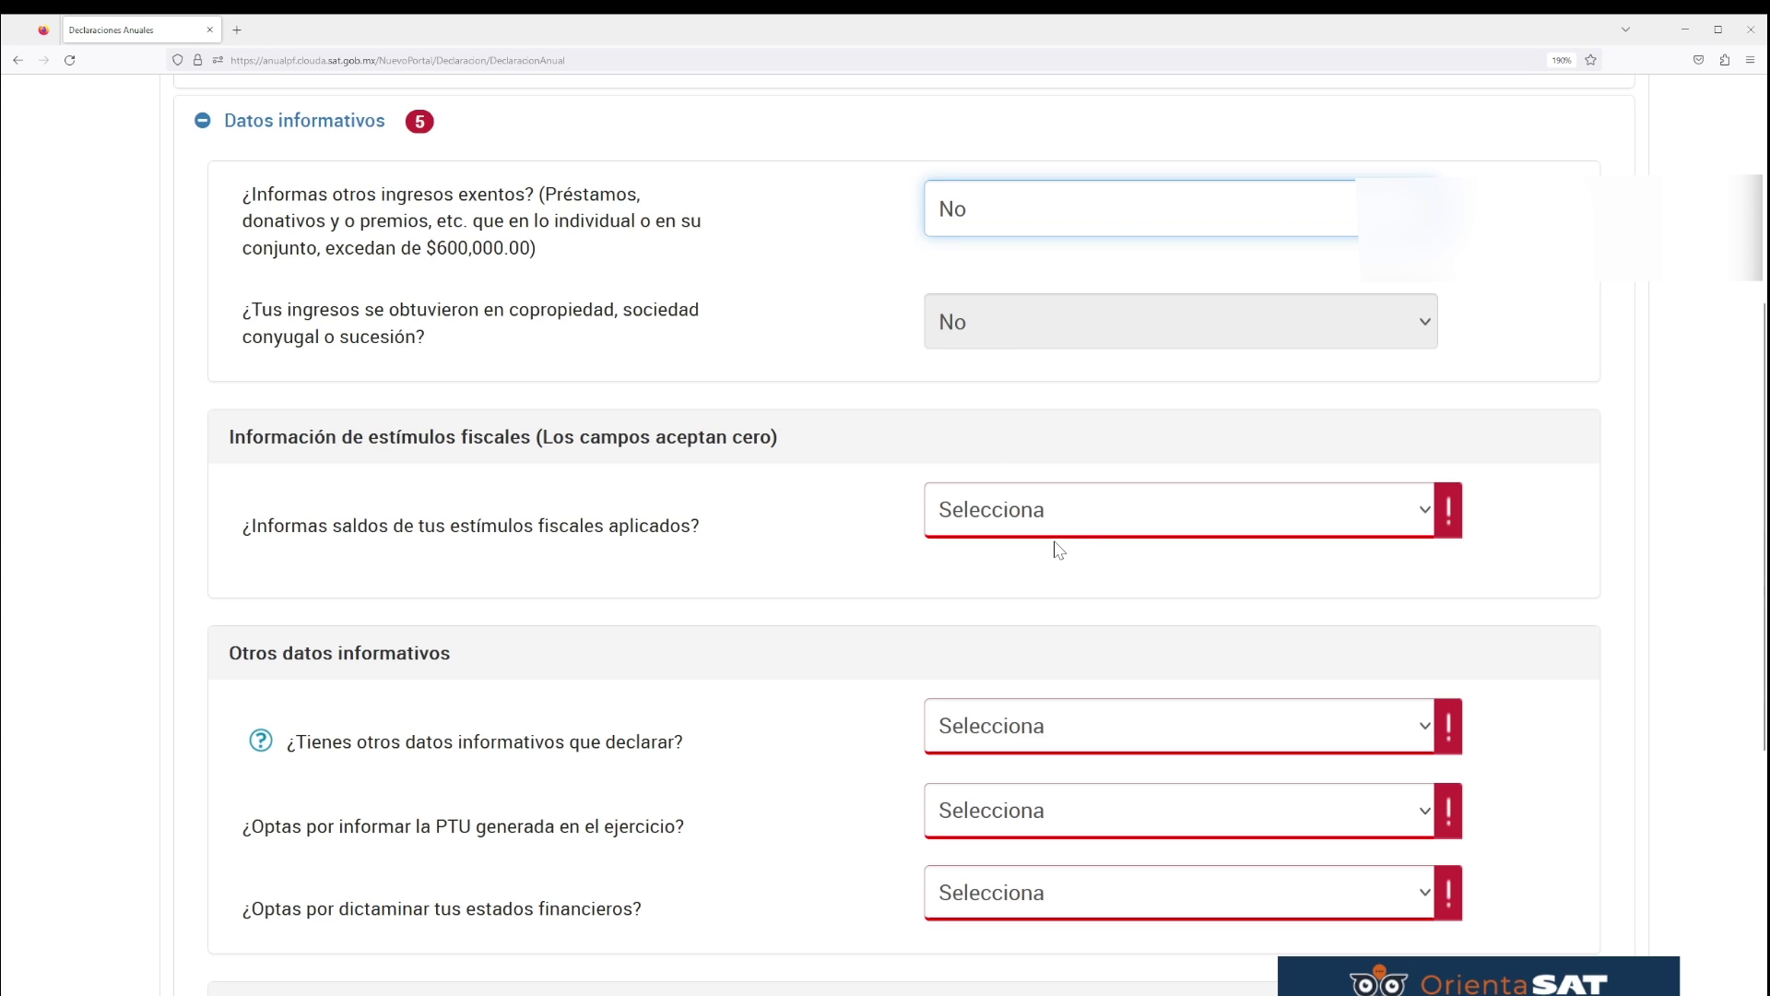
key(Tab)
key(n)
- Answer No to other informative data, PTU, dictamen and esquemas reportables, then collapse the section
scroll(650, 508, down, 5)
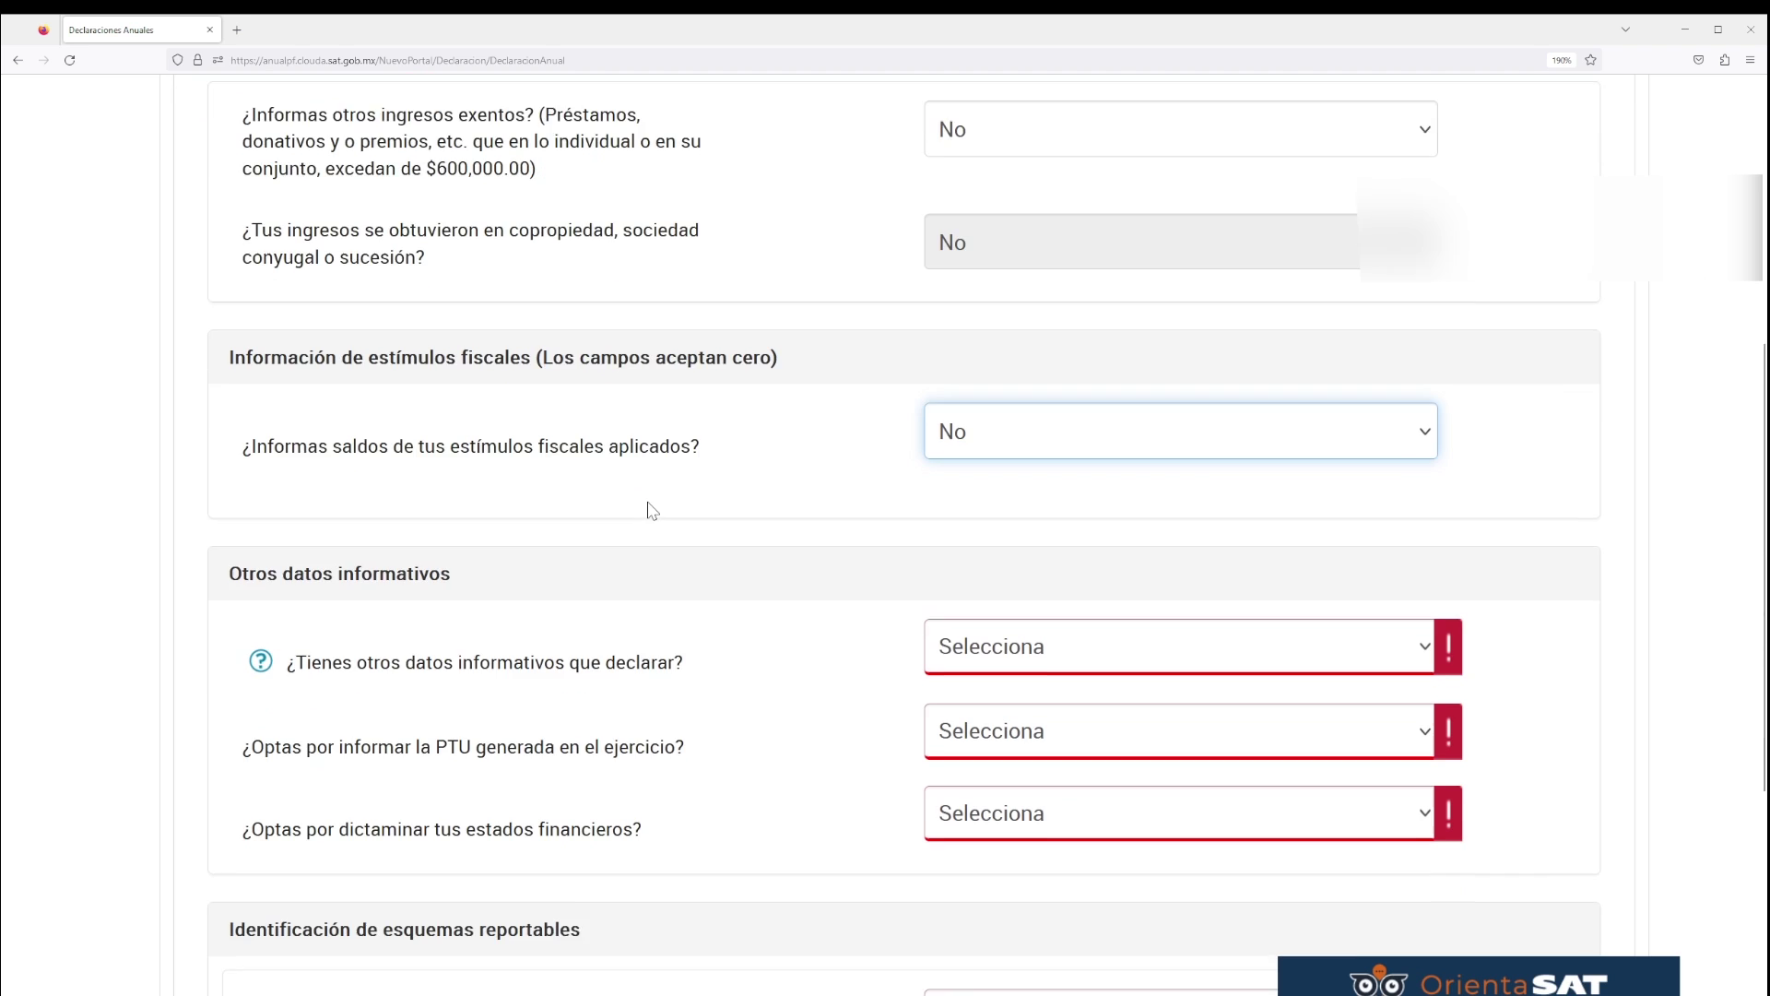
click(1159, 302)
key(n)
key(Tab)
key(n)
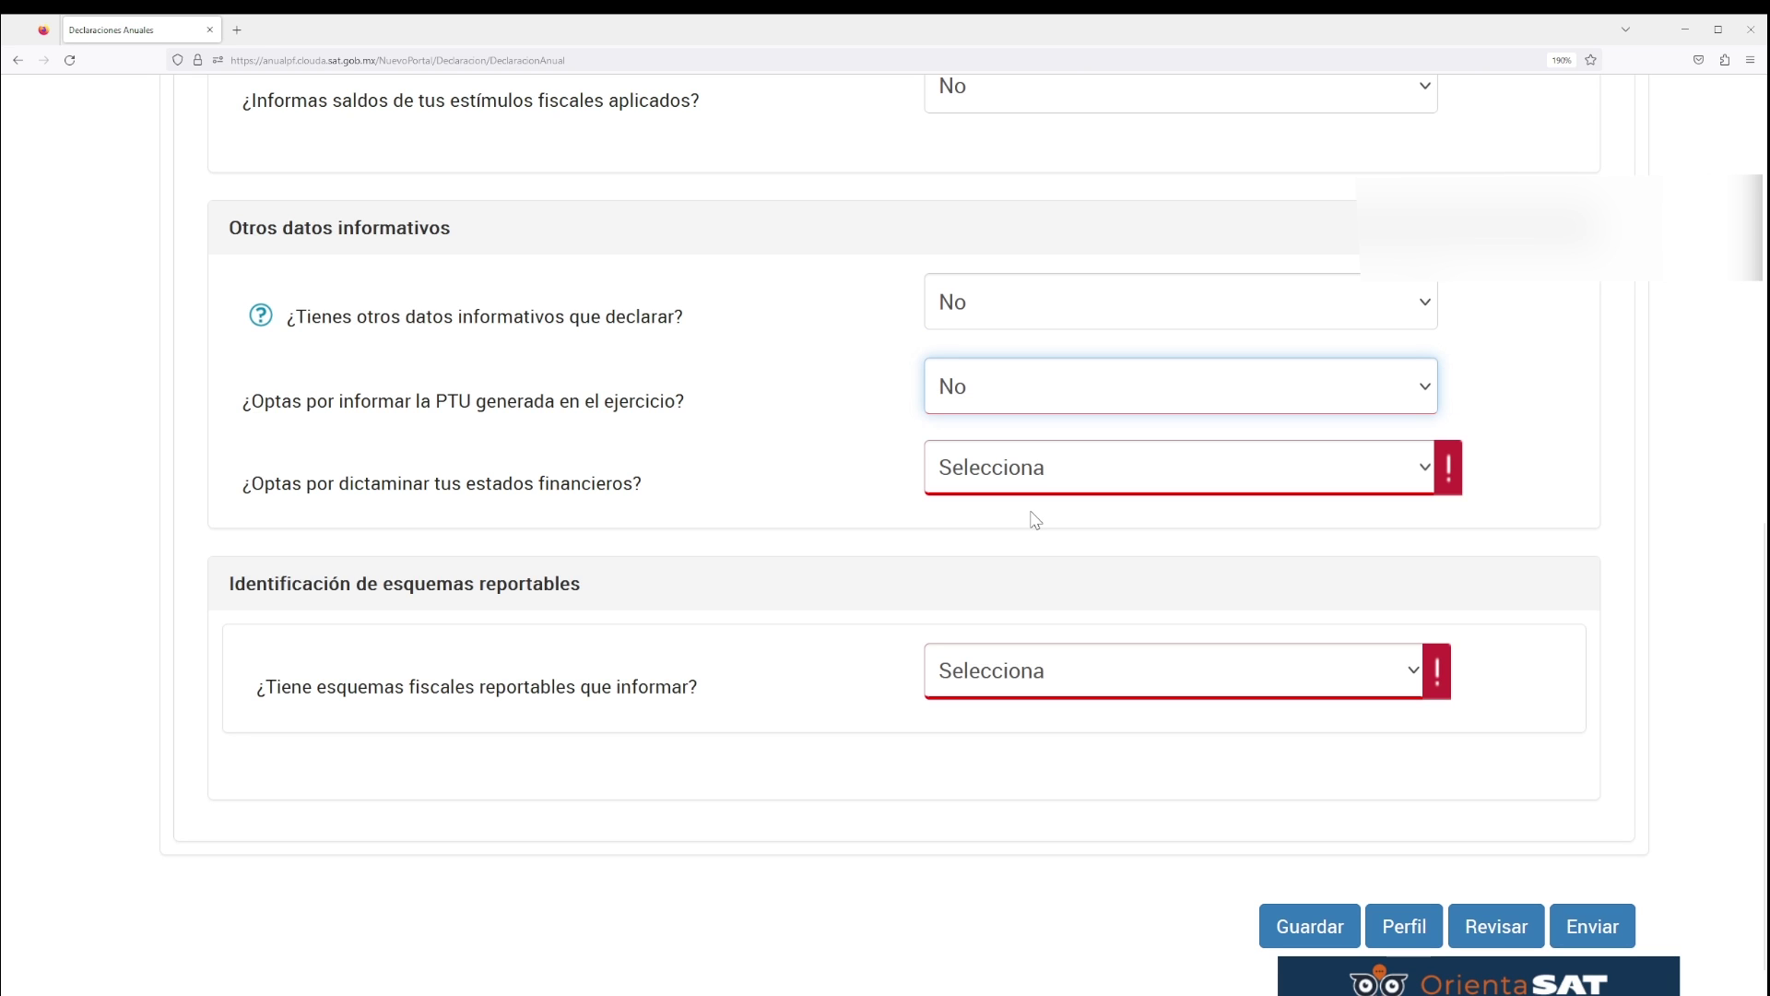
key(Tab)
key(n)
key(Tab)
key(n)
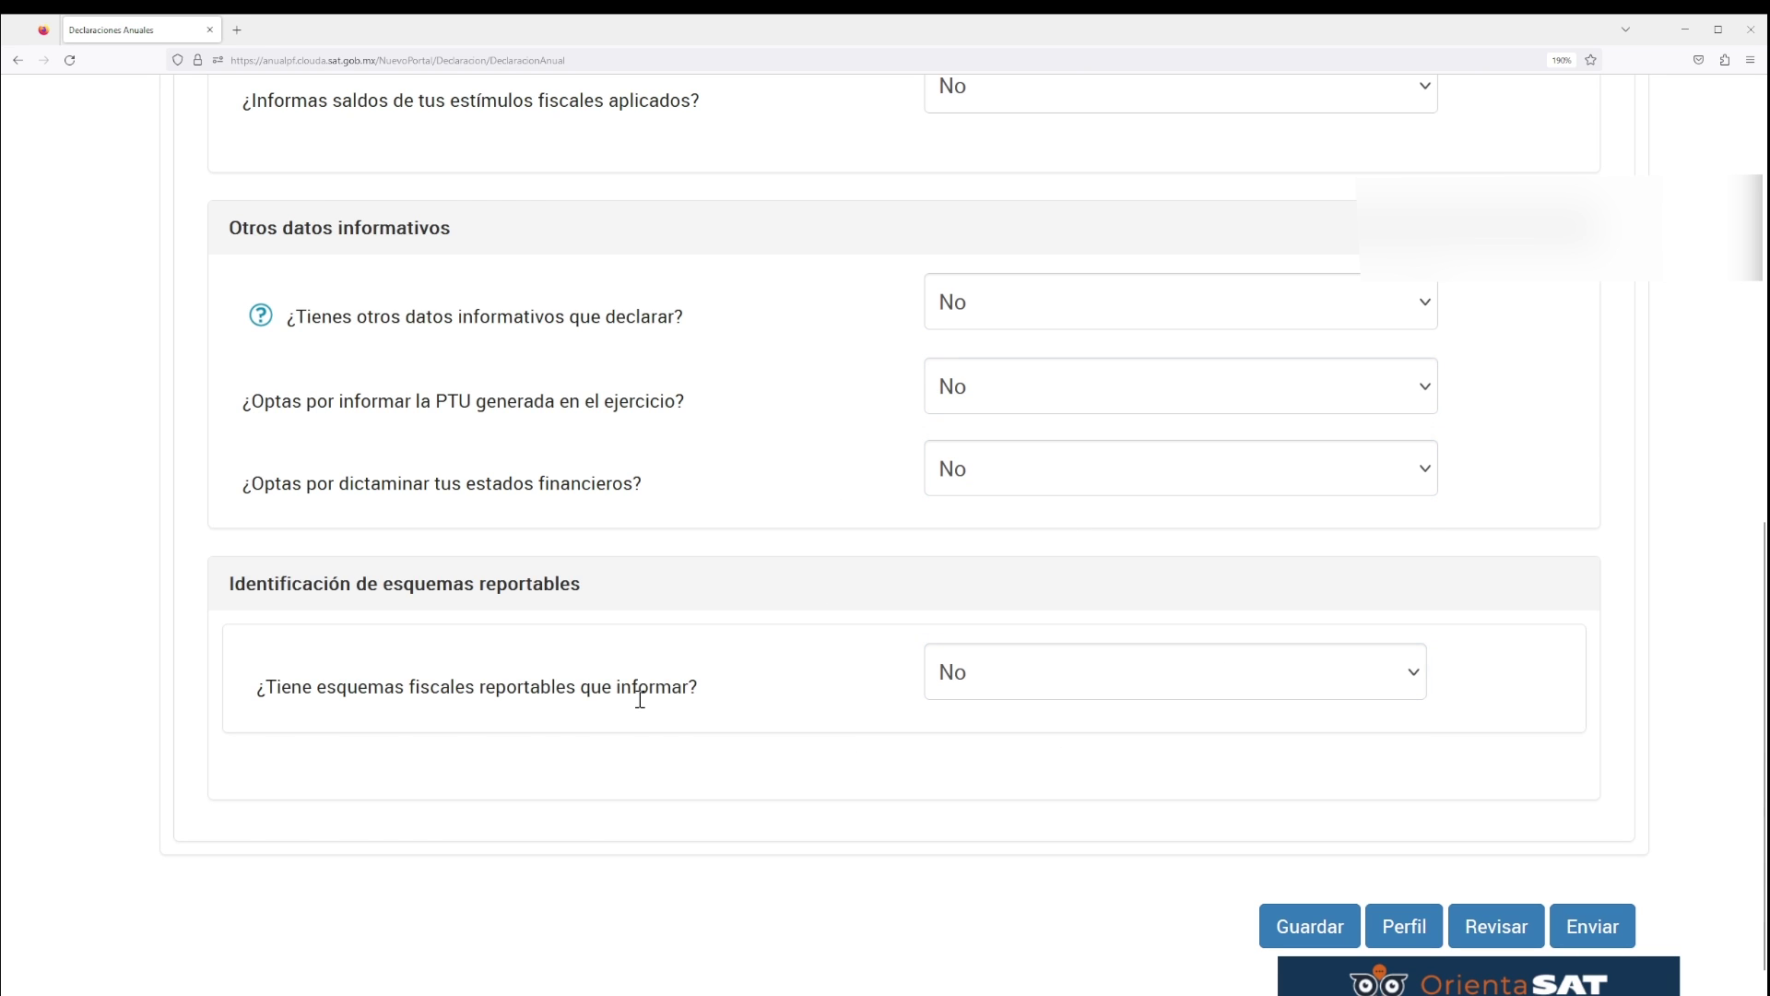
scroll(643, 701, up, 5)
click(315, 129)
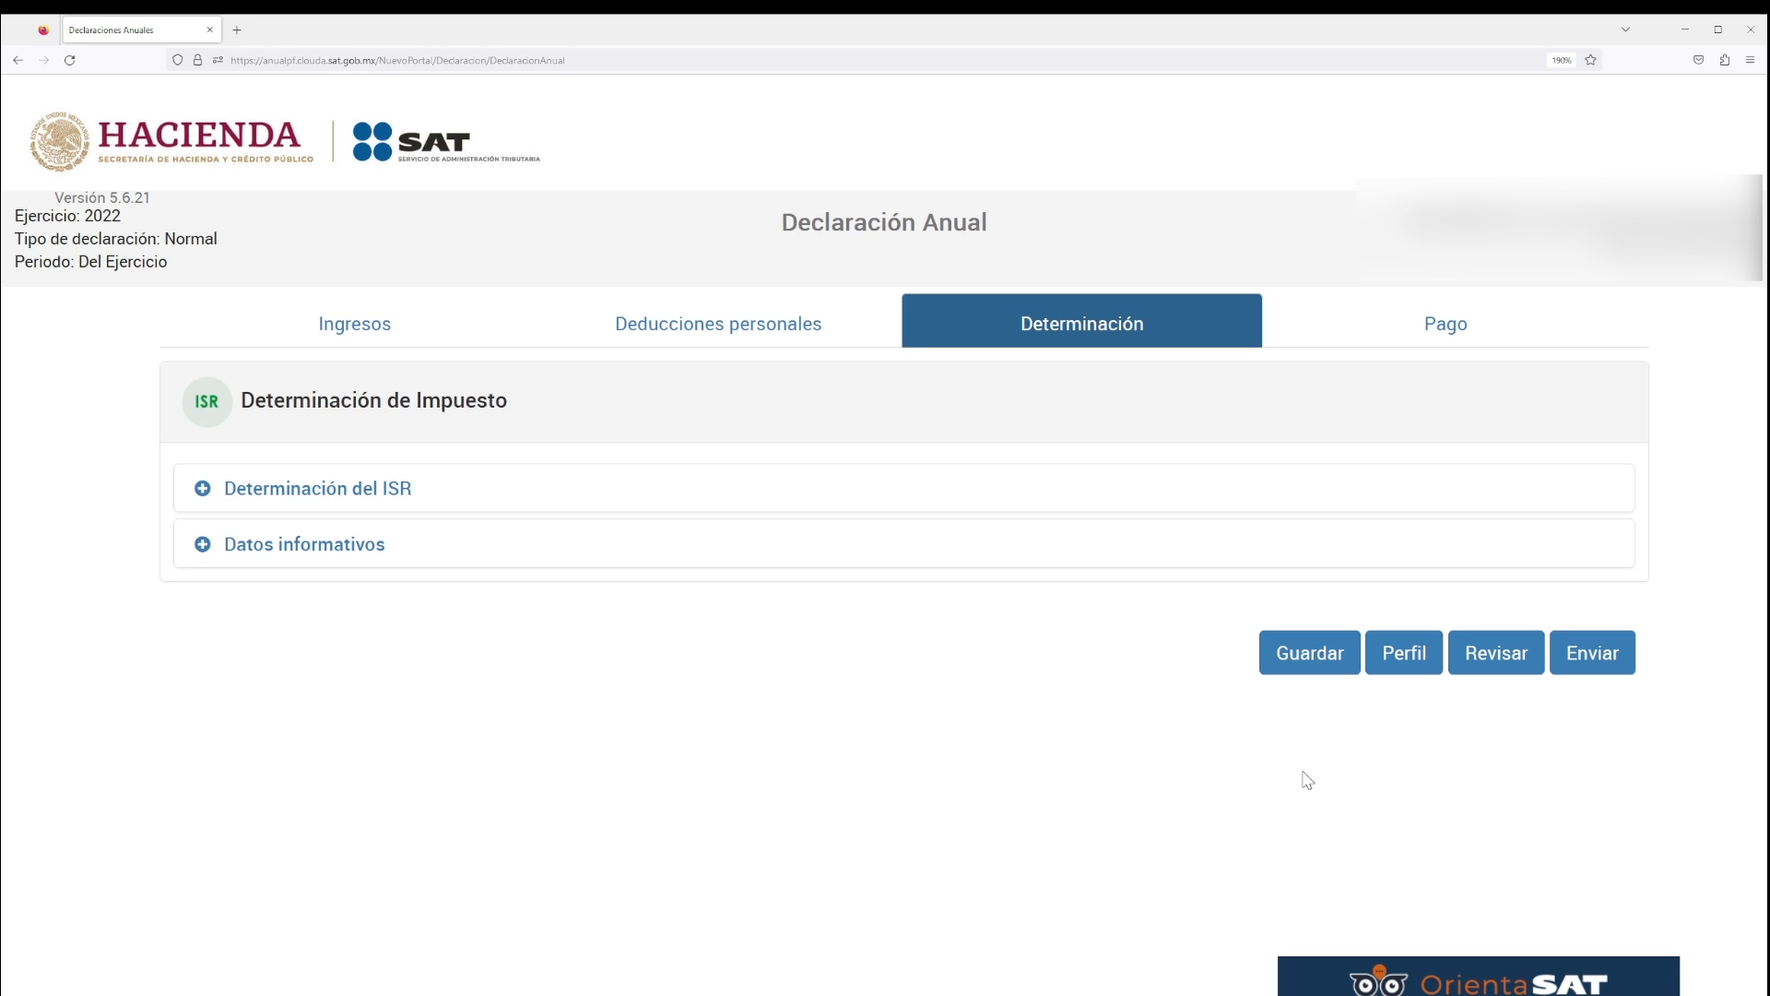
- Send the return, confirming the $94,407.00 balance in favour as compensation
click(1610, 666)
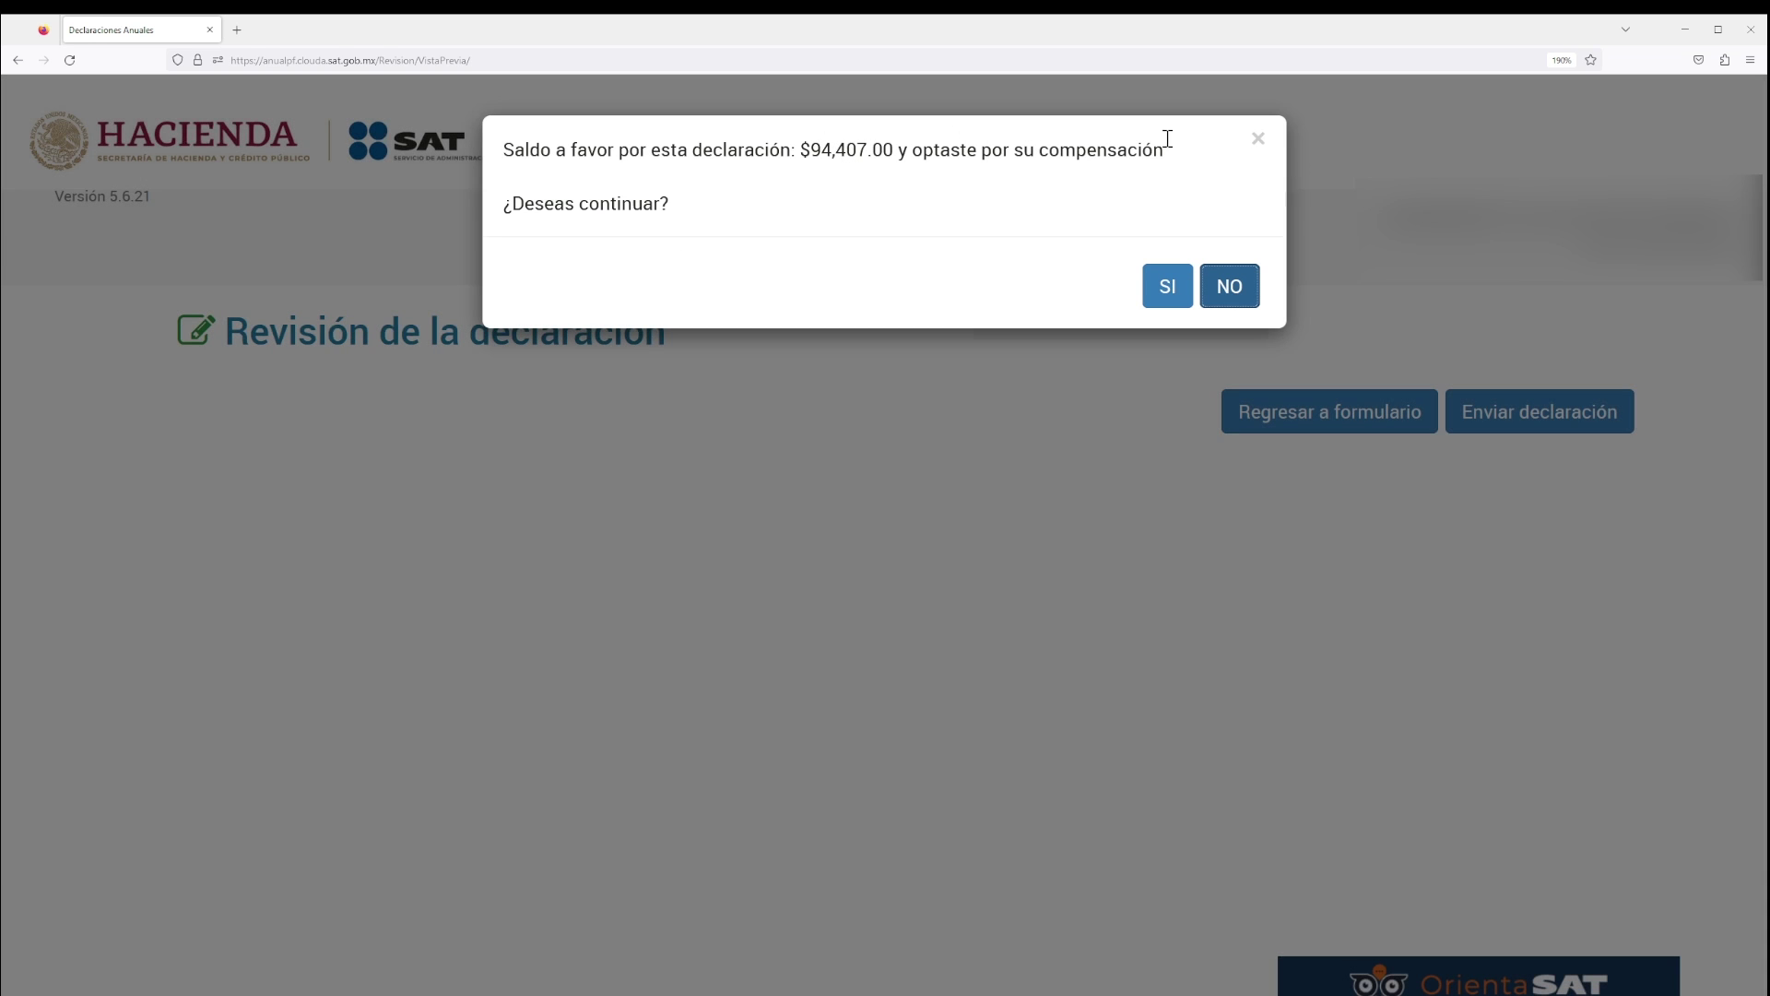
drag(822, 151, 880, 155)
click(790, 209)
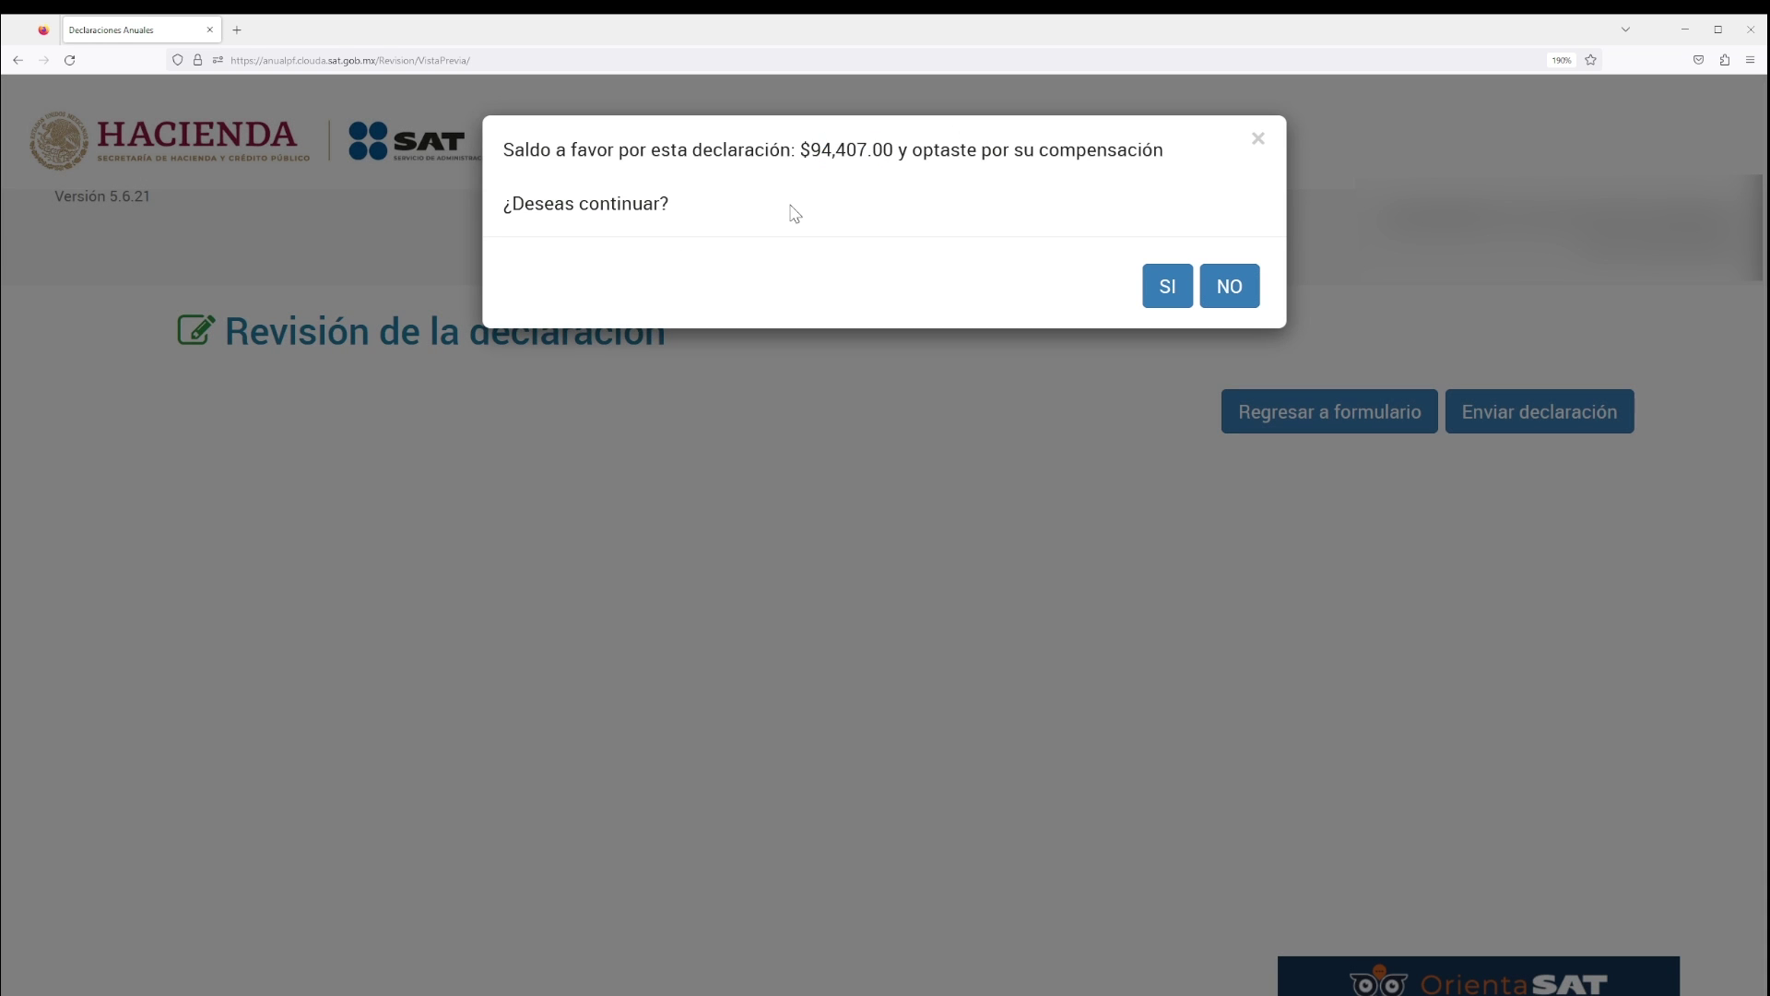
click(1166, 291)
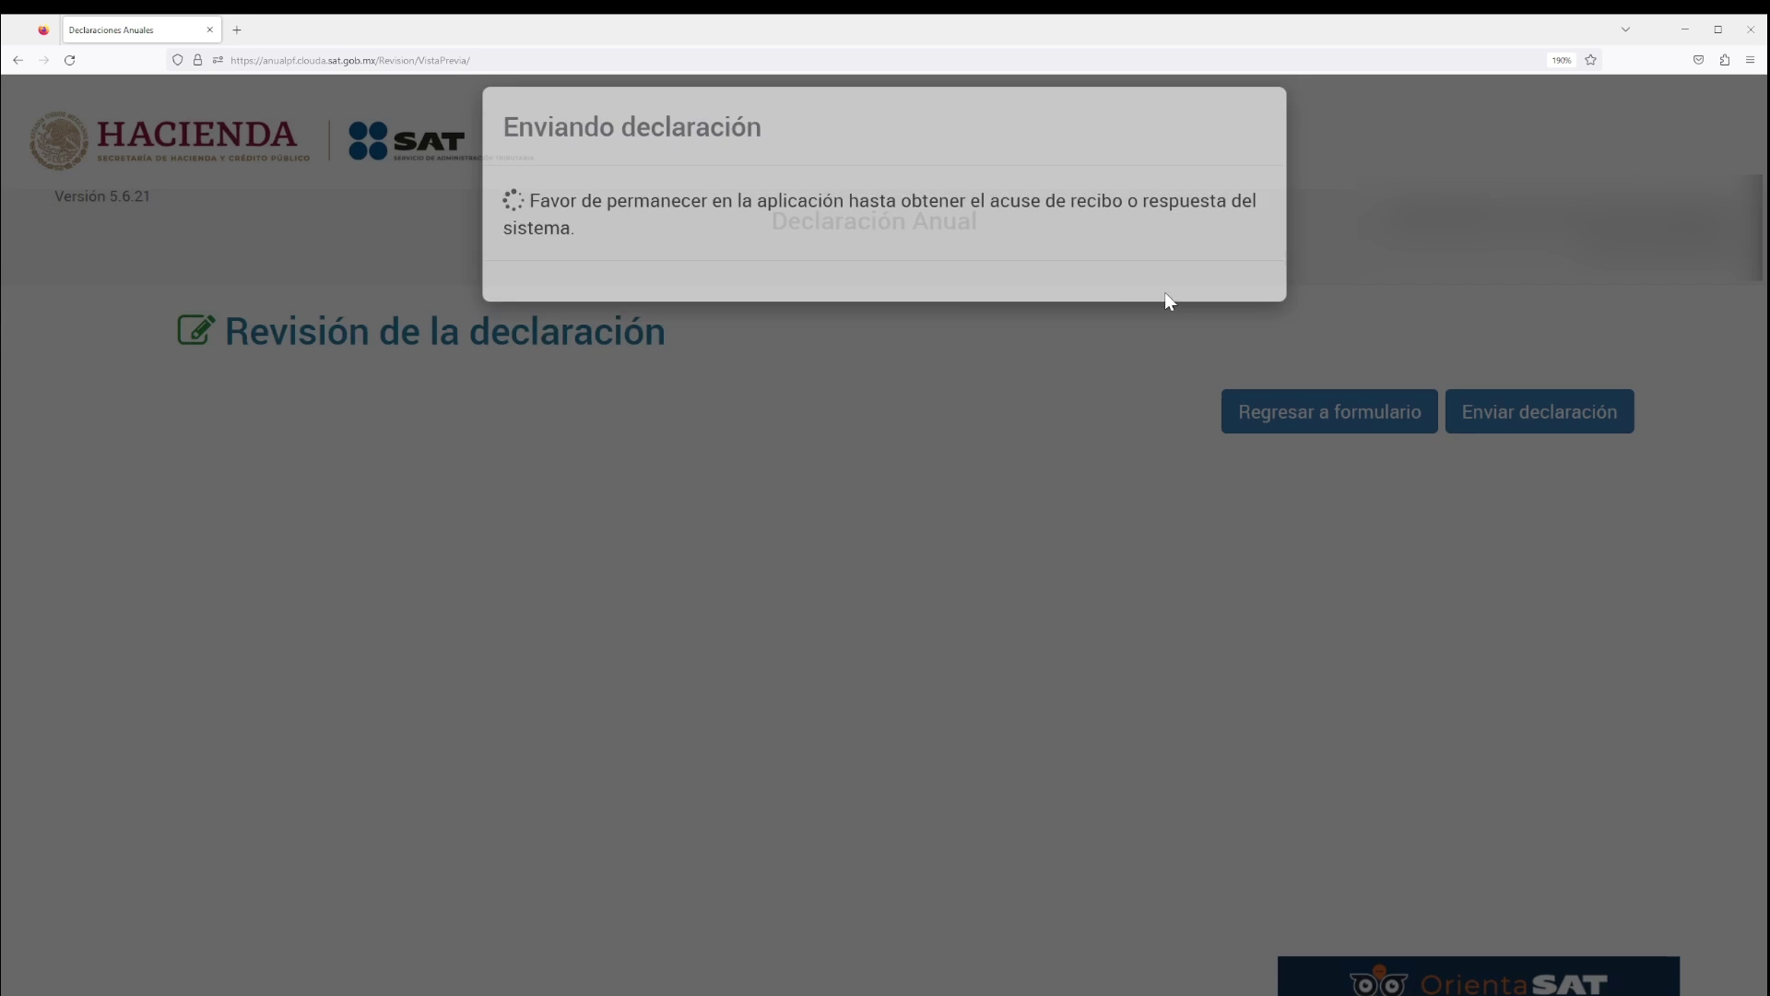